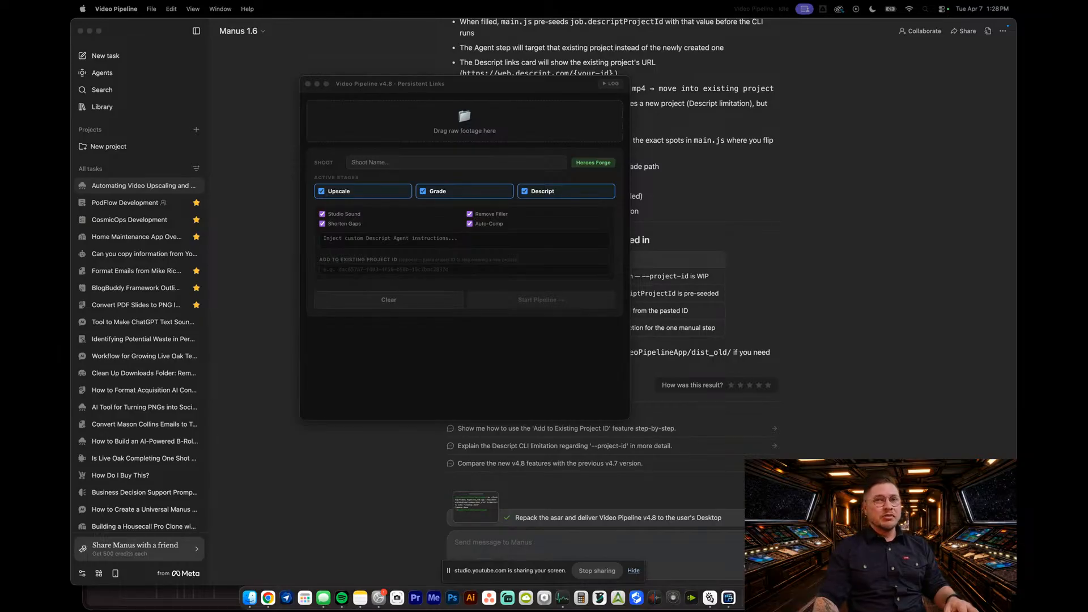
Show the activity log in the Video Pipeline window and enlarge the window to fit it
click(617, 90)
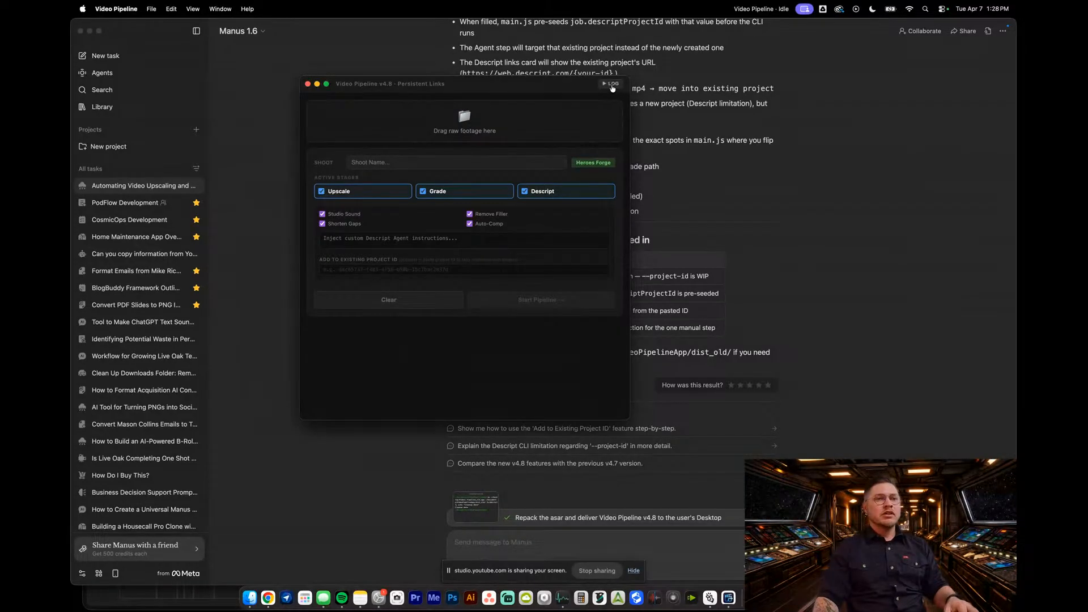
click(605, 86)
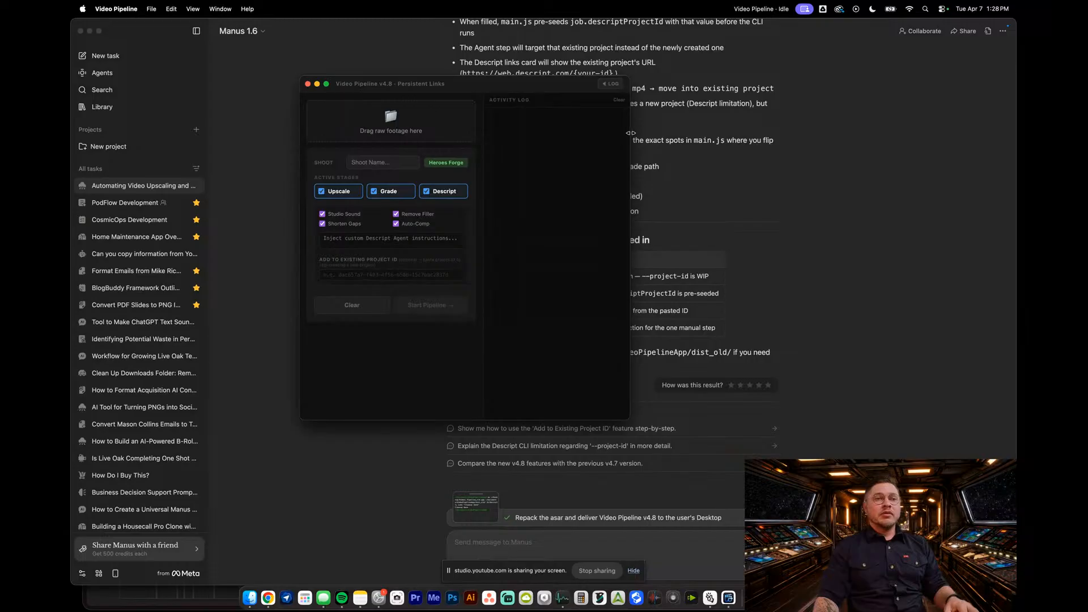
drag(629, 134, 769, 139)
drag(656, 85, 634, 92)
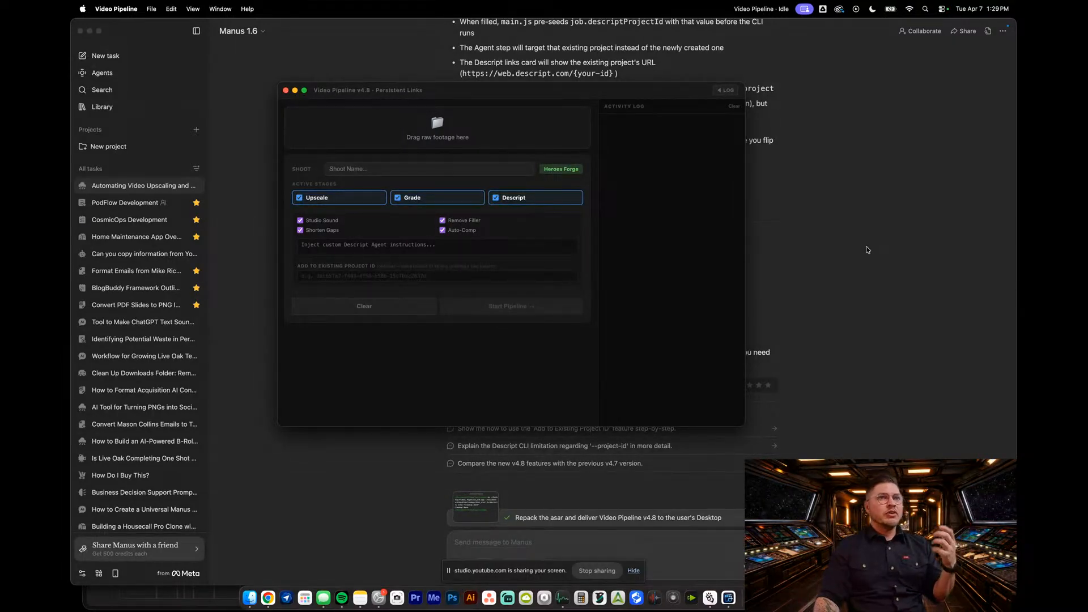
click(867, 248)
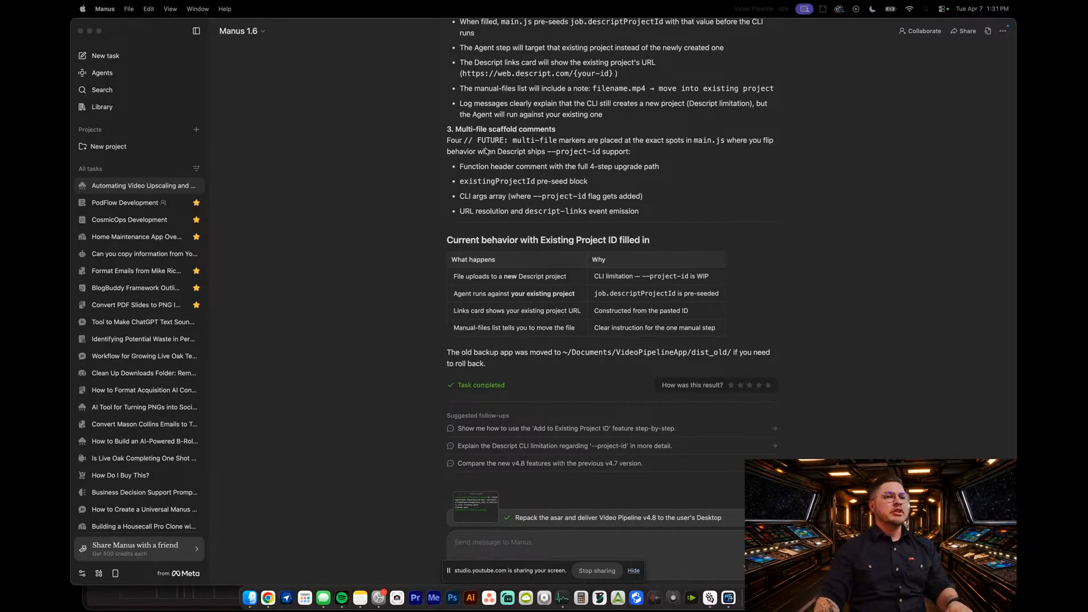
Switch to Chrome and open the HFS - S4S2 project from Descript's recent projects
click(431, 199)
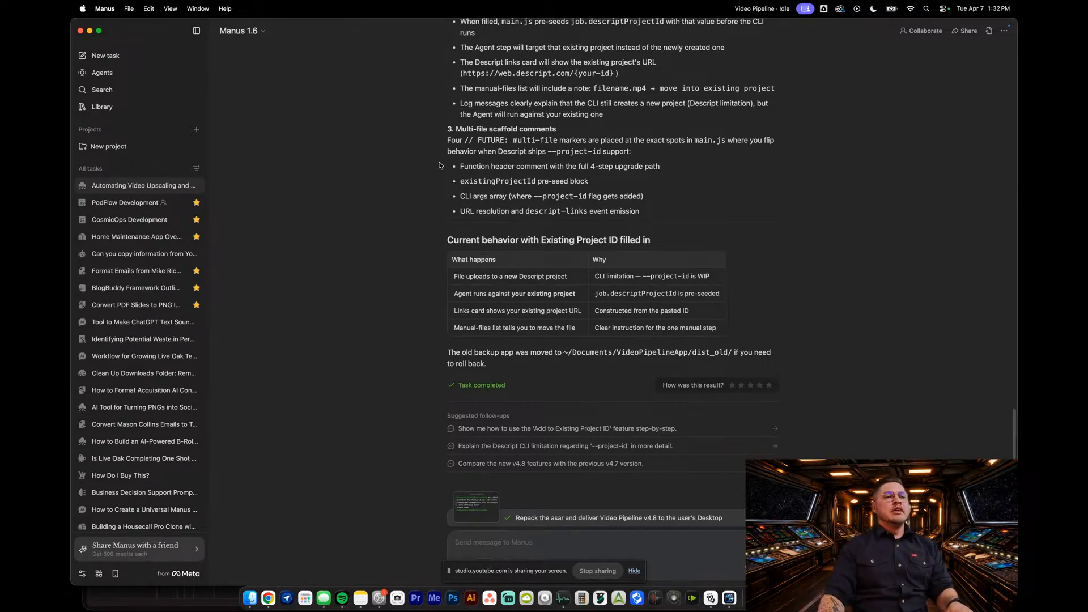
click(268, 595)
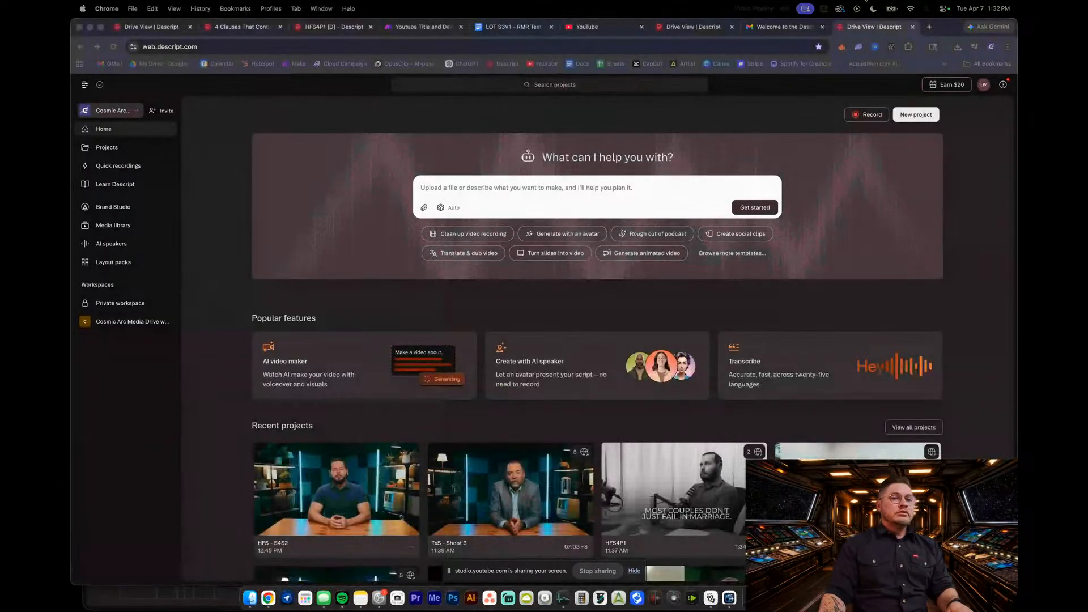
click(932, 27)
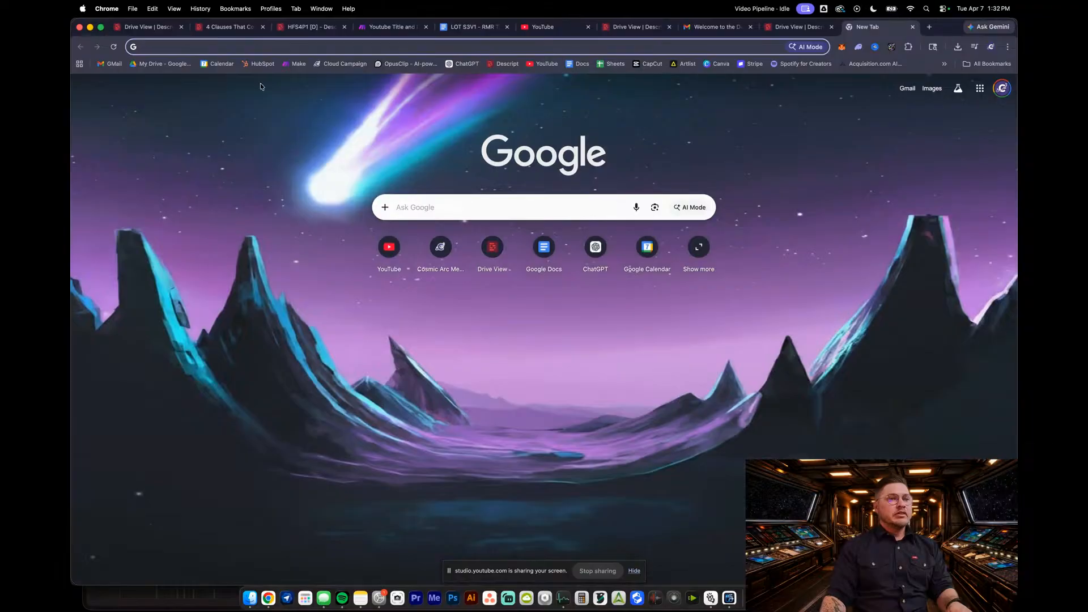
click(762, 28)
click(339, 499)
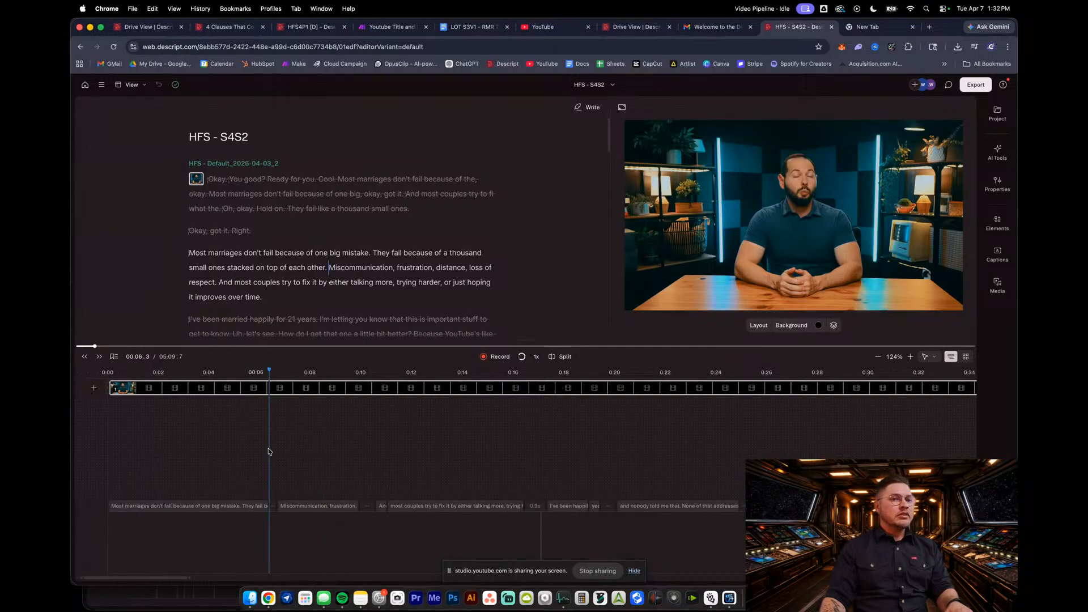
Read through the HFS - S4S2 transcript and jump to the sentence beginning "That doesn't mean that you control it"
click(270, 430)
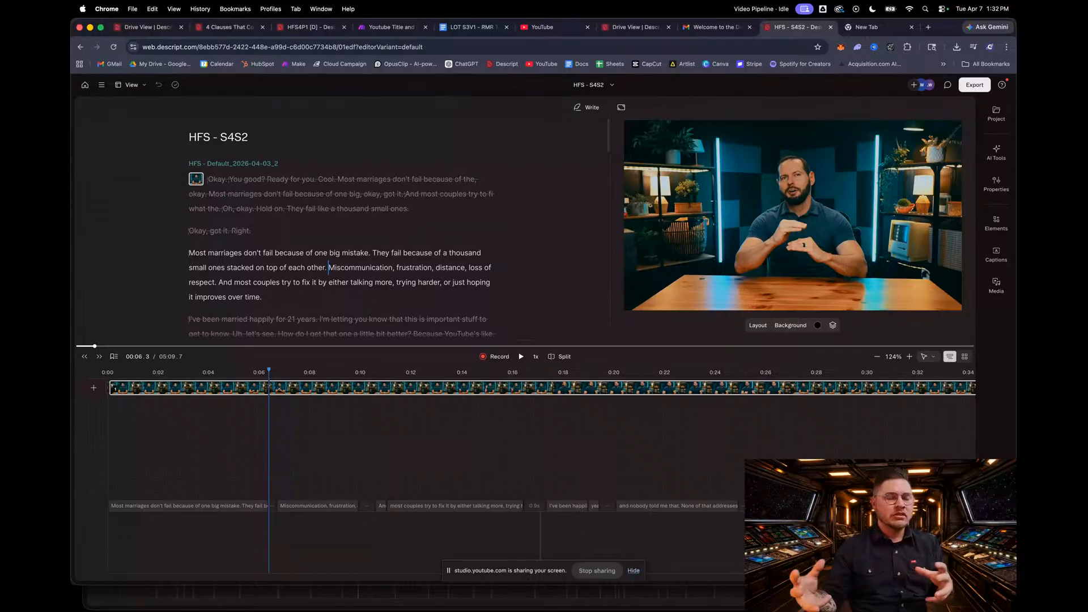
click(339, 281)
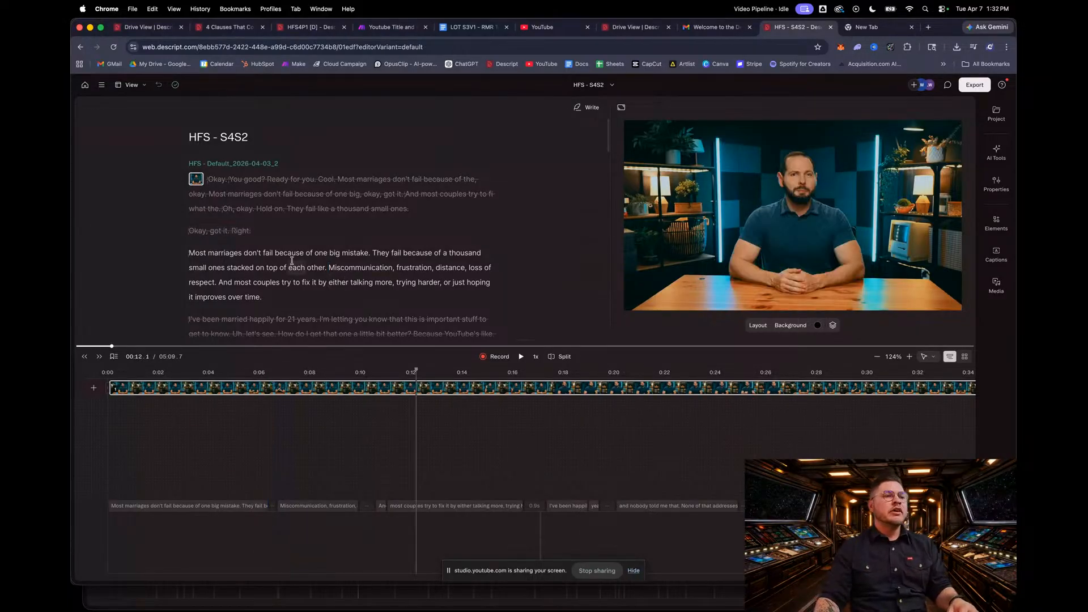
scroll(292, 259, down, 10)
scroll(292, 259, down, 20)
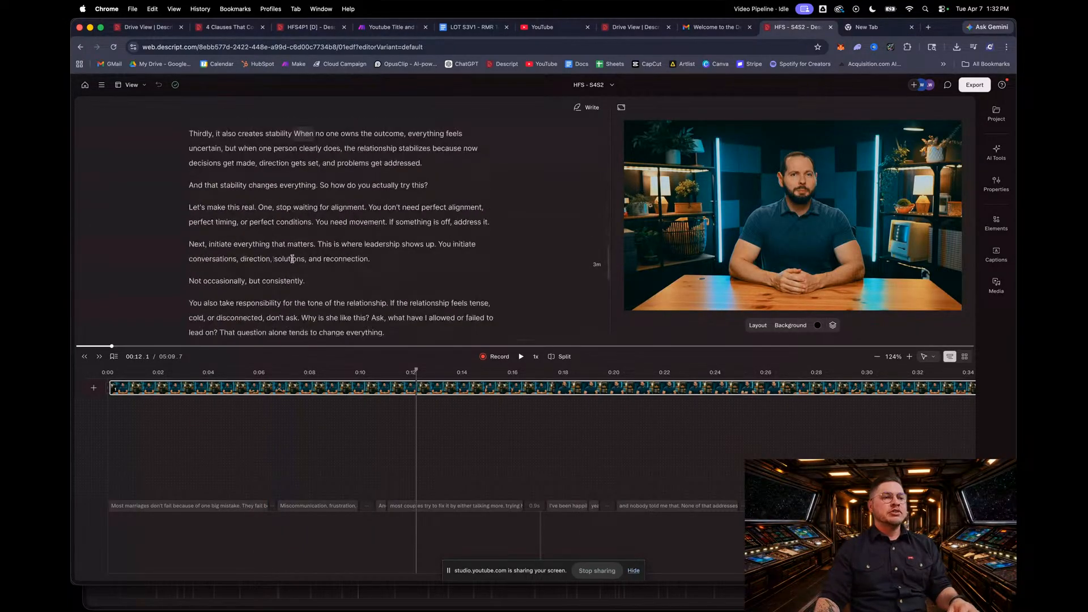
scroll(292, 259, up, 20)
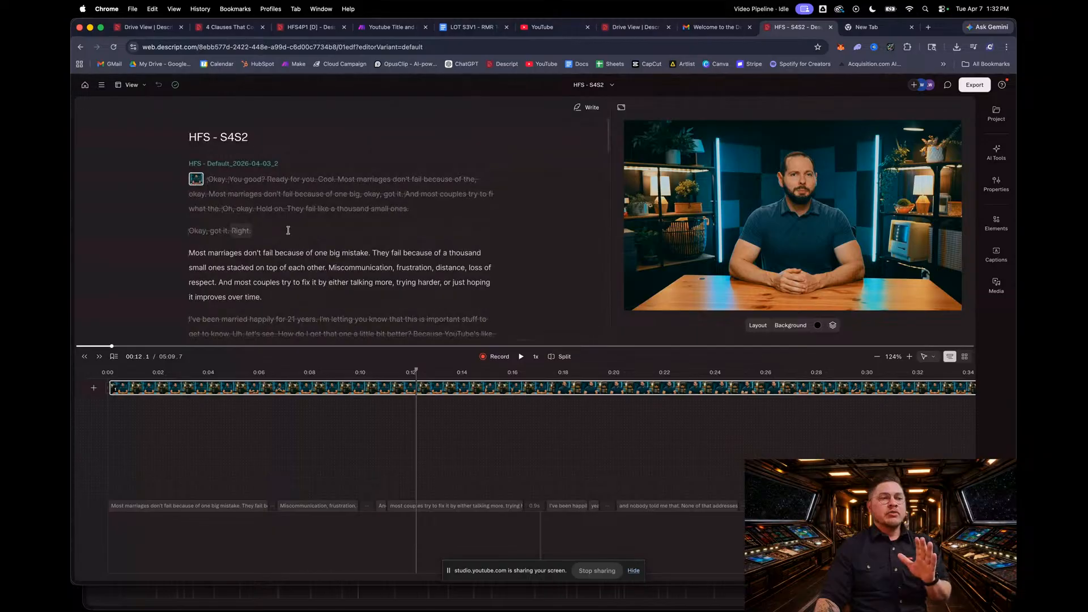
scroll(317, 234, down, 15)
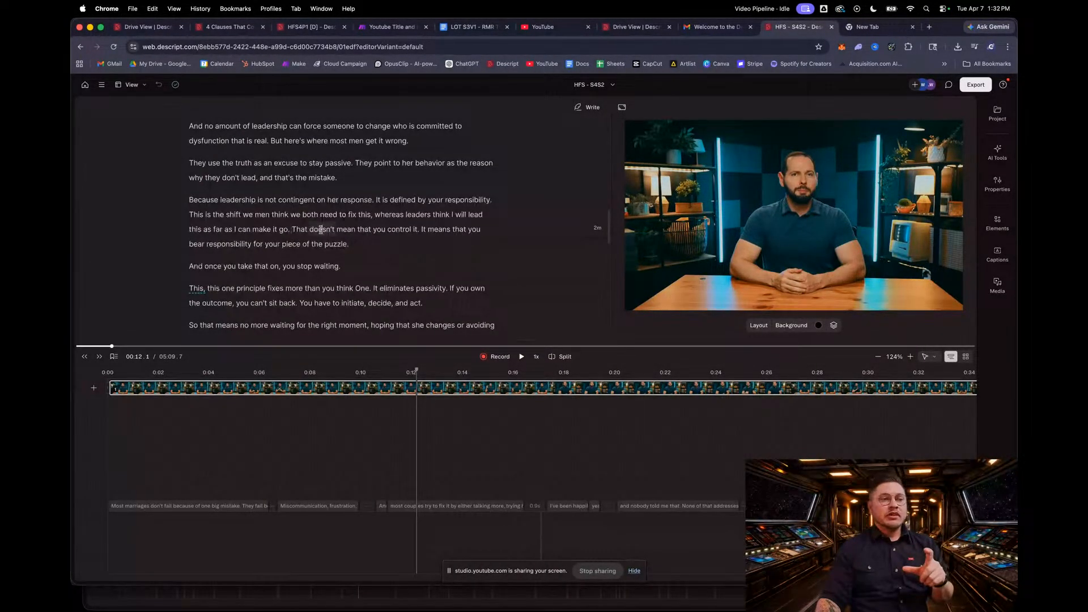
click(321, 230)
scroll(535, 471, down, 5)
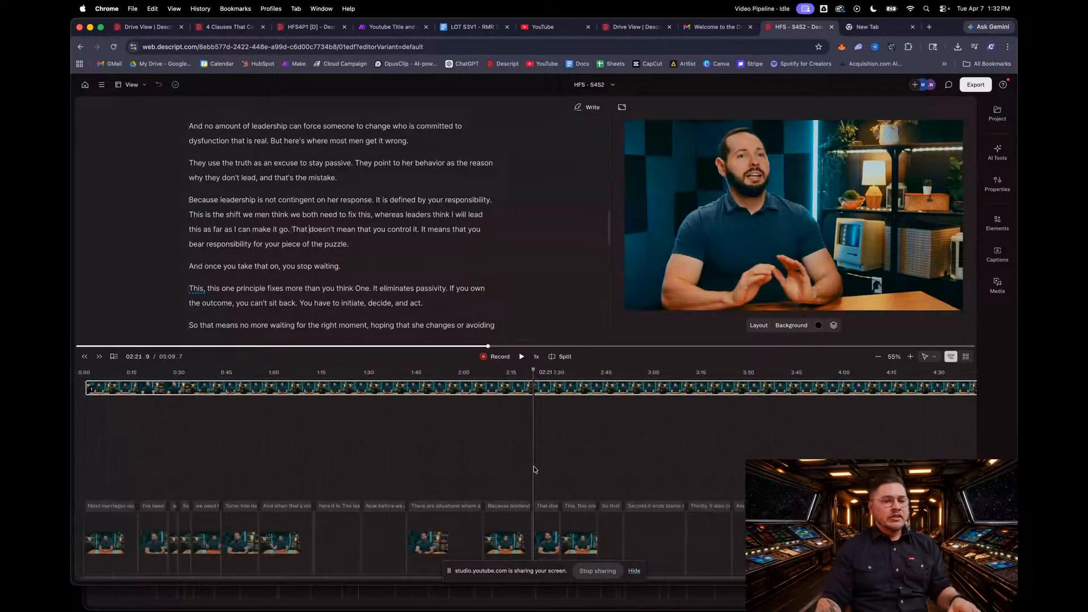
Play the edited passage that runs up to "Not occasionally, but consistently" and pause it there
scroll(538, 471, right, 5)
scroll(677, 492, up, 8)
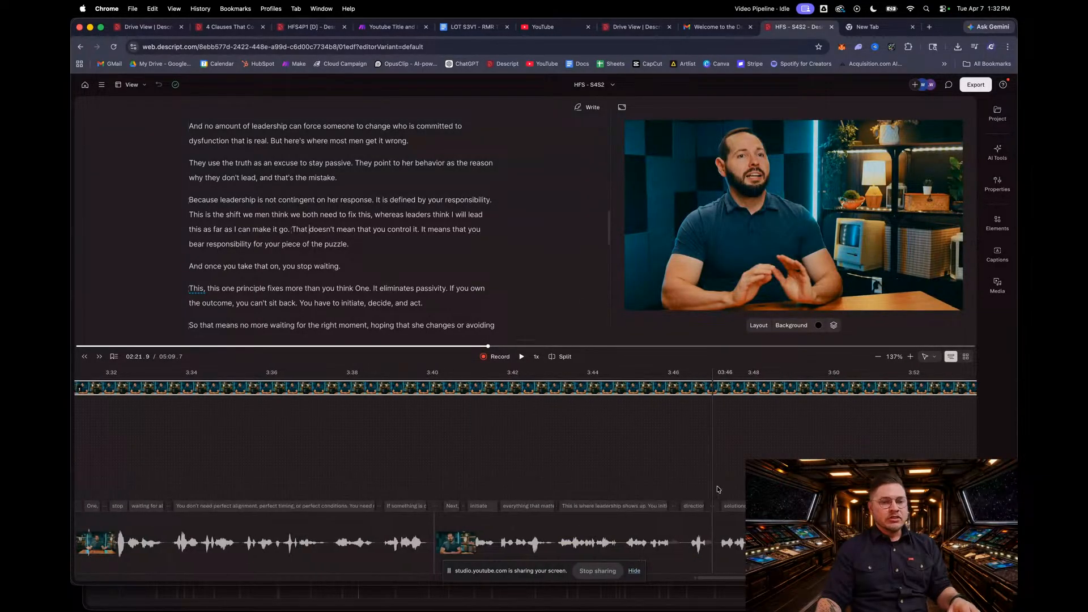
scroll(717, 489, up, 1)
click(498, 476)
key(space)
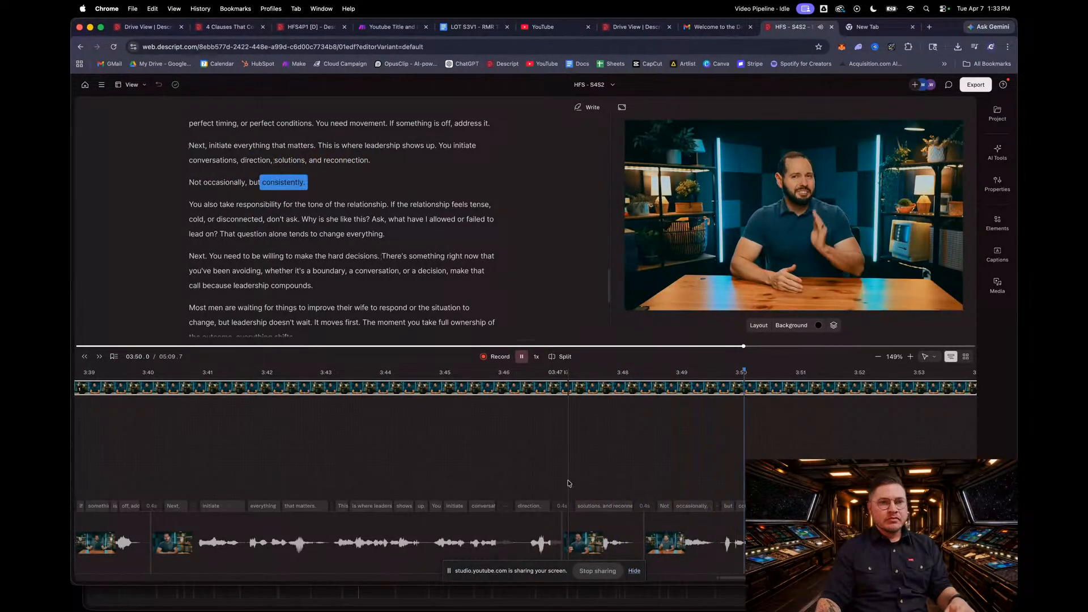
key(space)
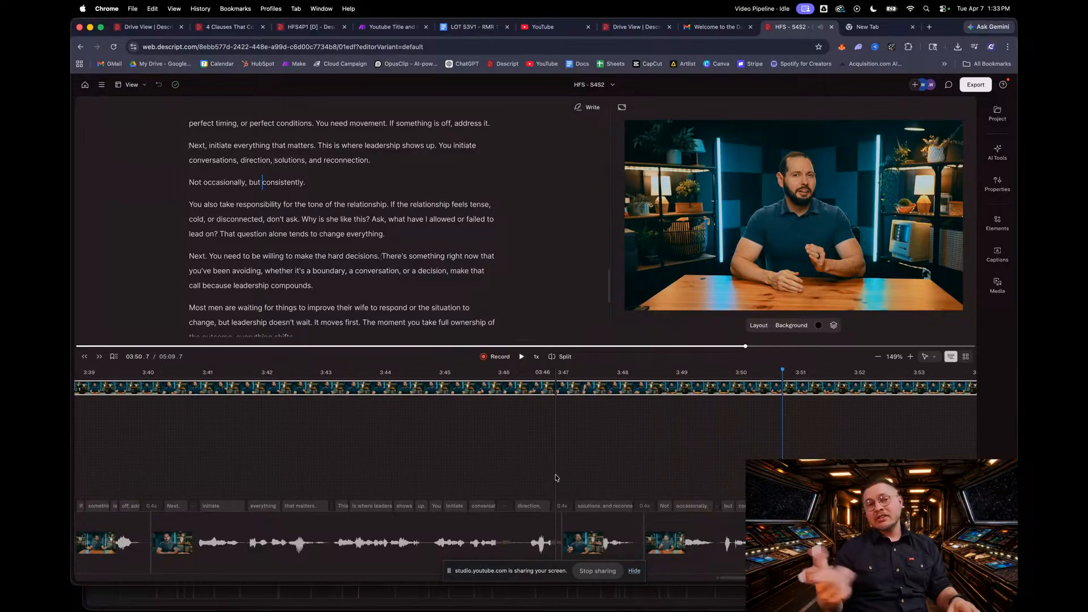
key(F2)
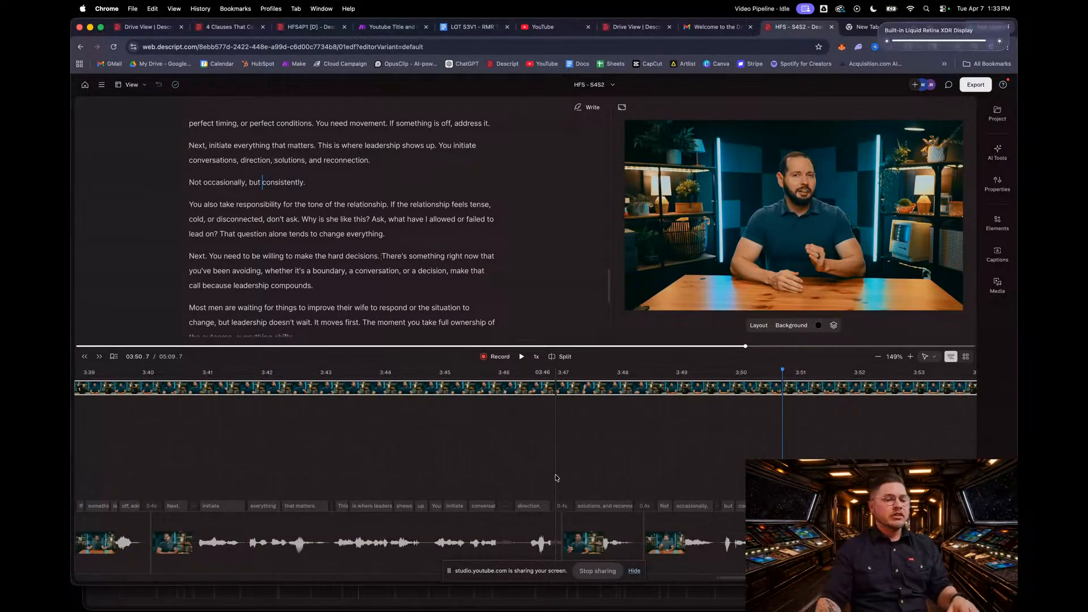
Examine the cuts along the whole HFS - S4S2 timeline and preview frames at several points
click(736, 471)
scroll(735, 471, down, 3)
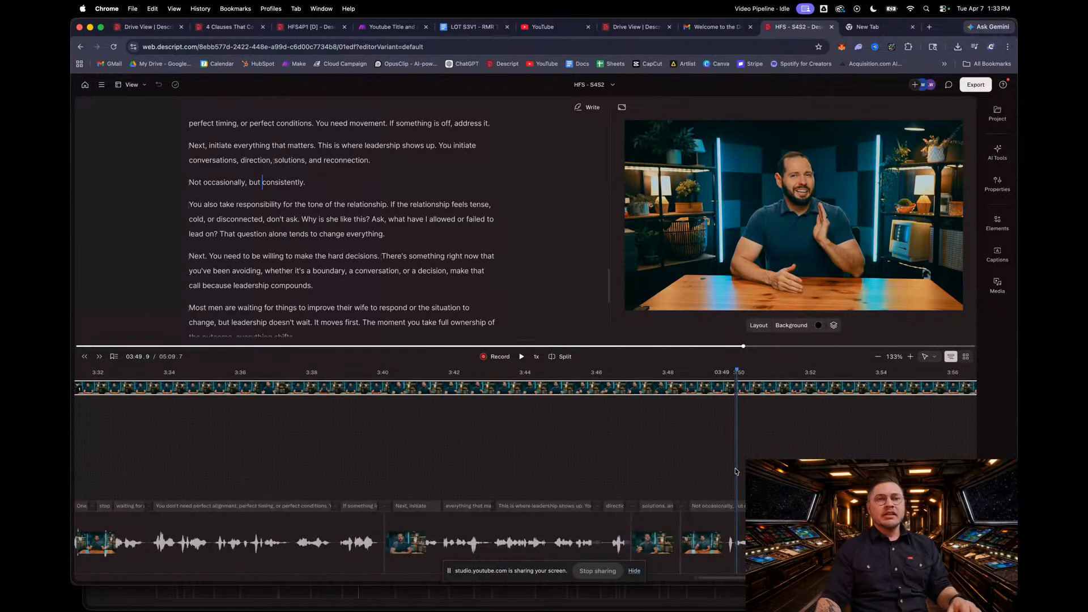
scroll(730, 472, right, 2)
scroll(729, 473, down, 3)
scroll(731, 475, right, 2)
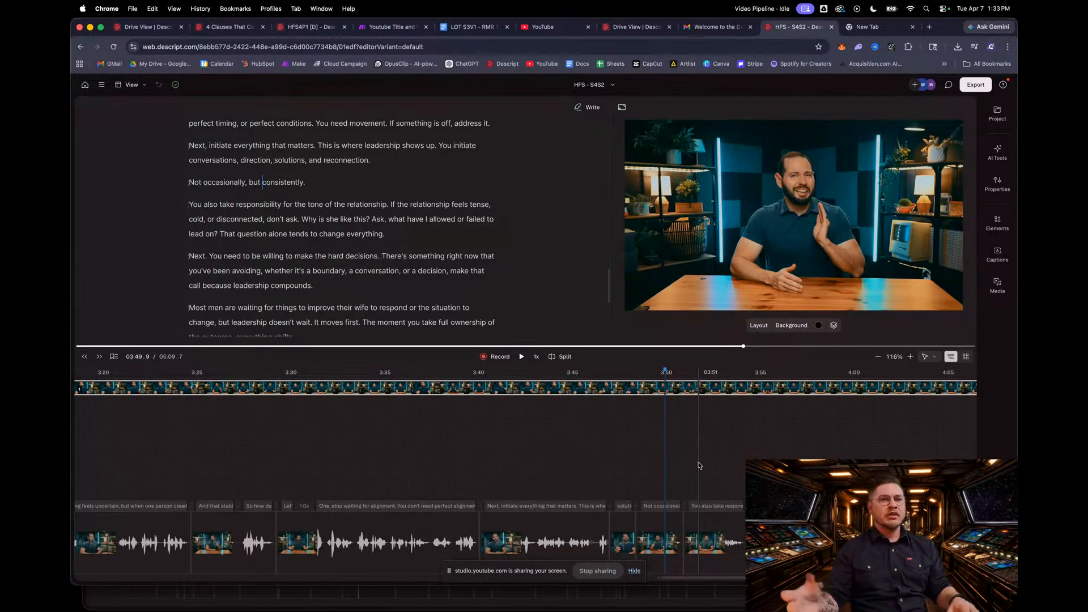
scroll(671, 452, down, 2)
scroll(671, 452, down, 3)
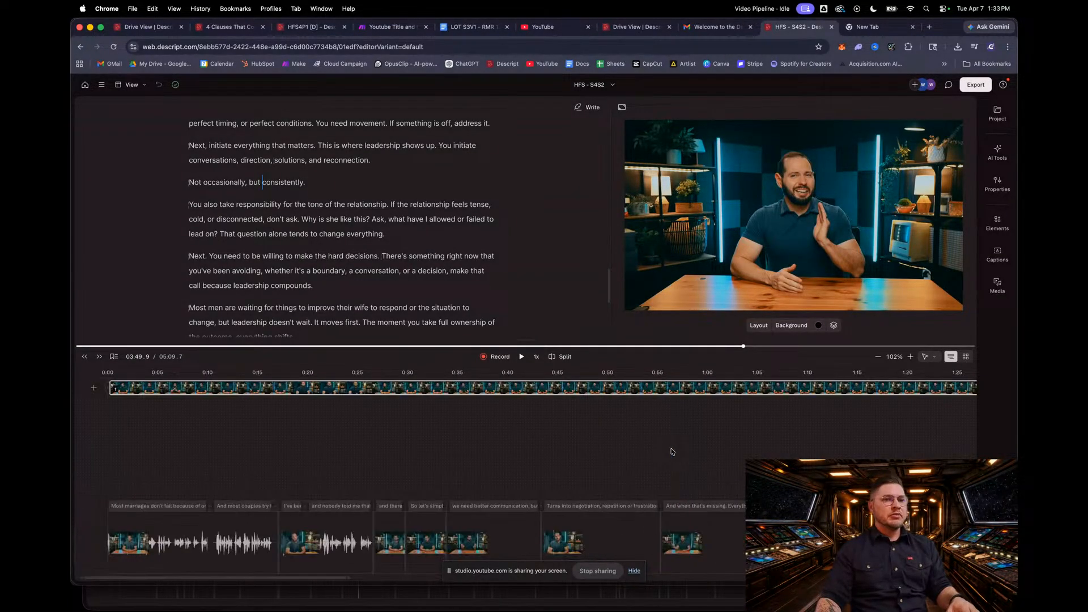
scroll(483, 464, down, 2)
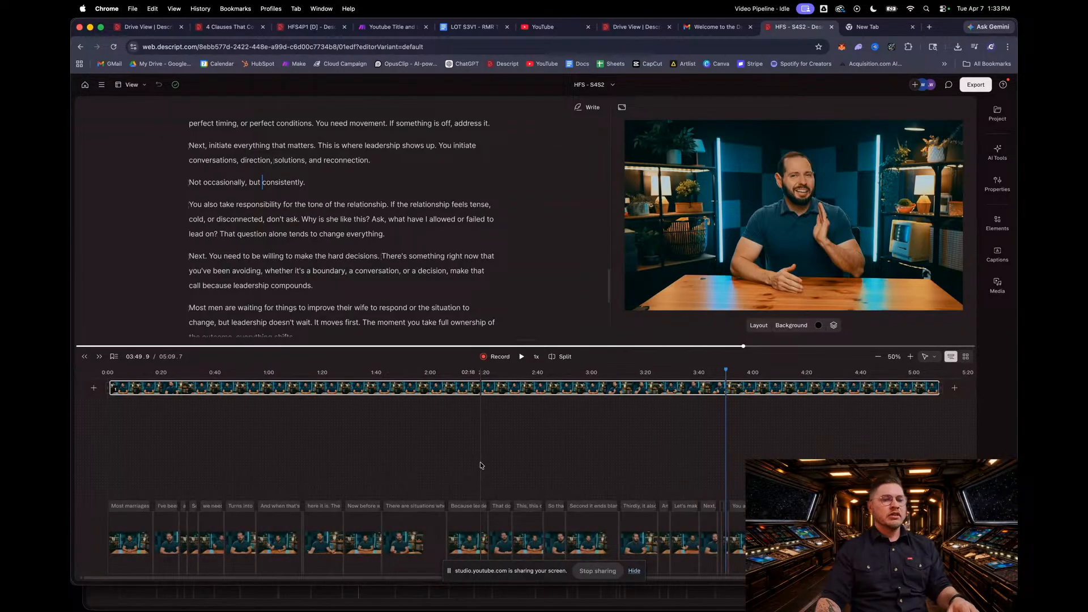
scroll(483, 464, up, 4)
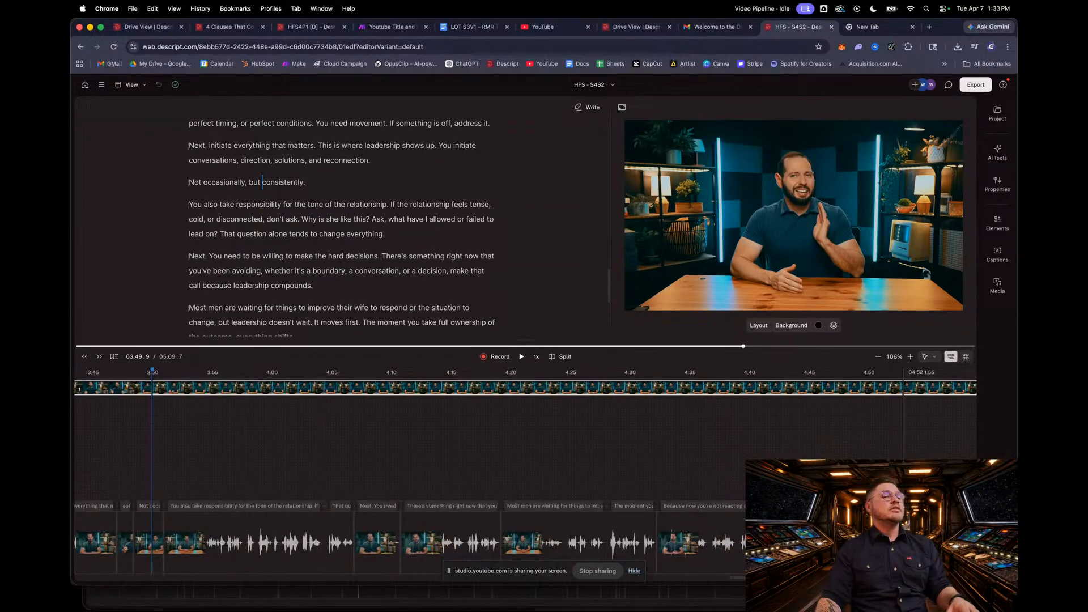
scroll(744, 473, down, 4)
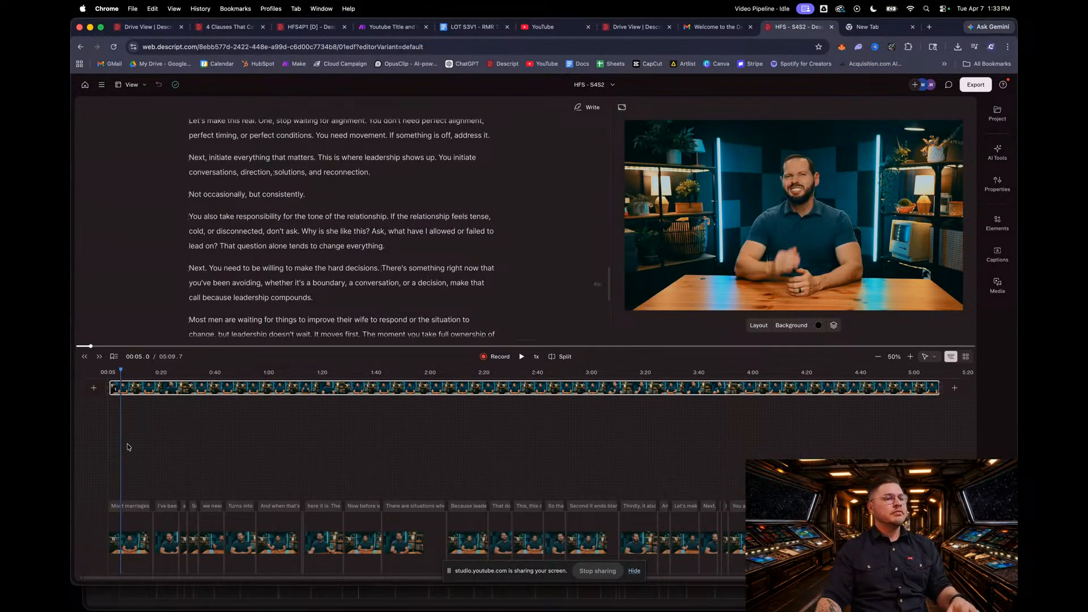
click(571, 450)
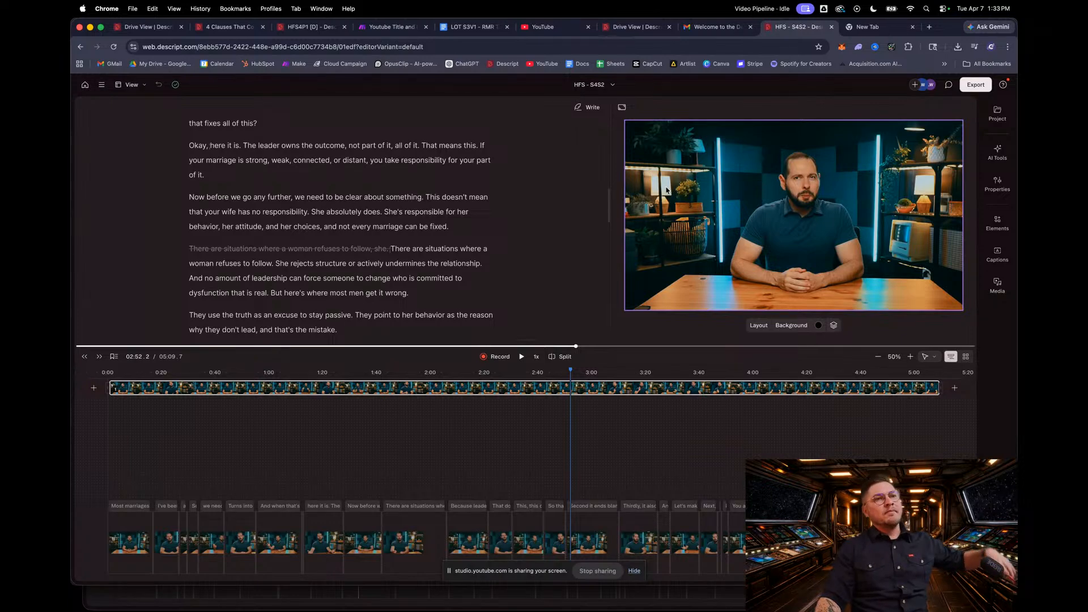
Open Google Drive in the empty browser tab and go to the Live Oak - Content folder inside Live Oak
click(891, 30)
click(152, 67)
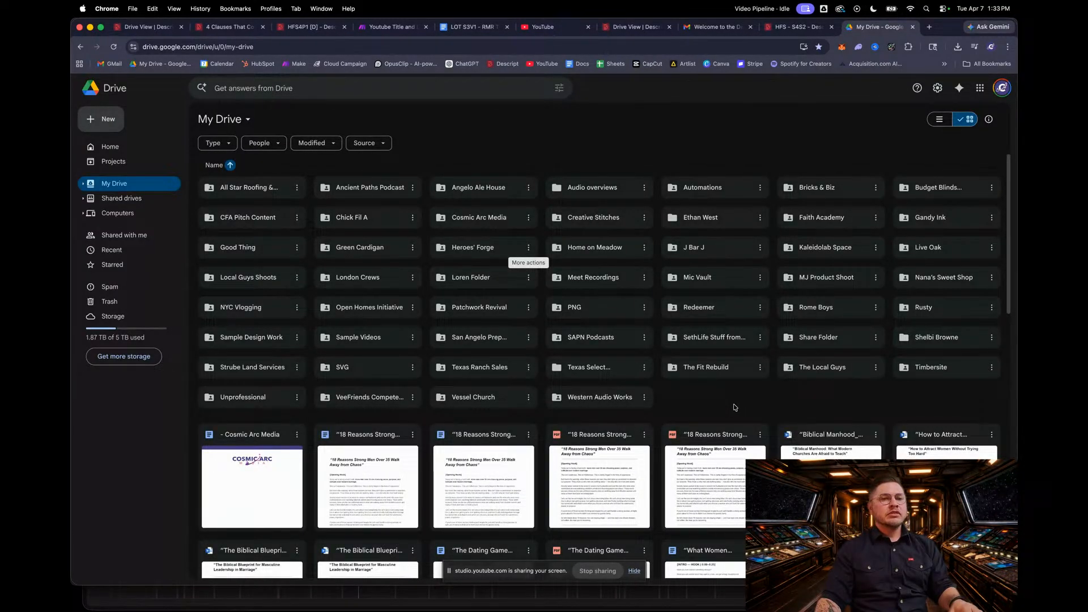
double_click(925, 247)
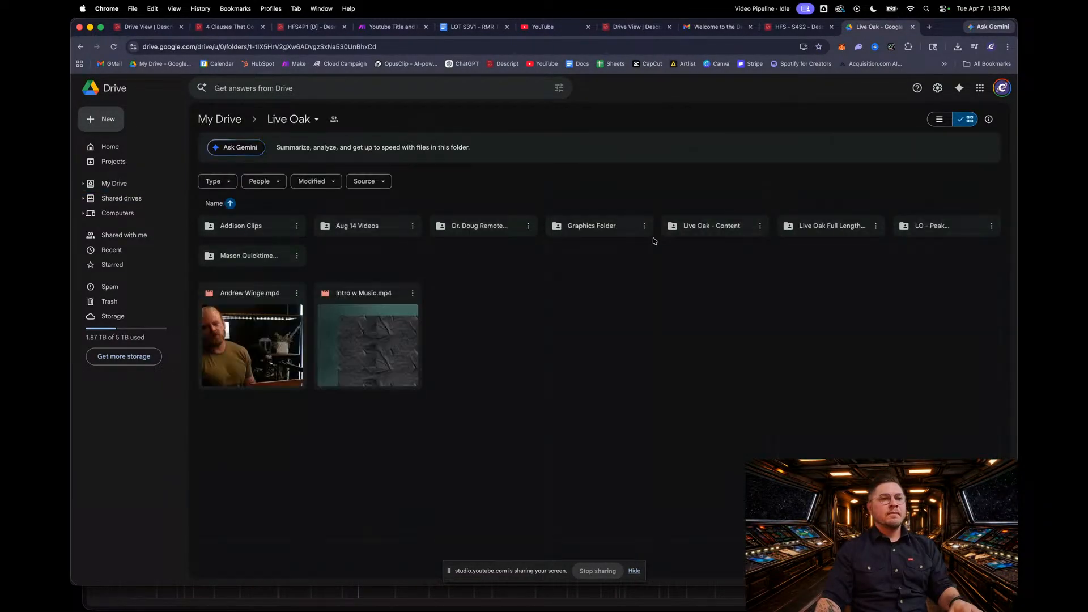
double_click(729, 225)
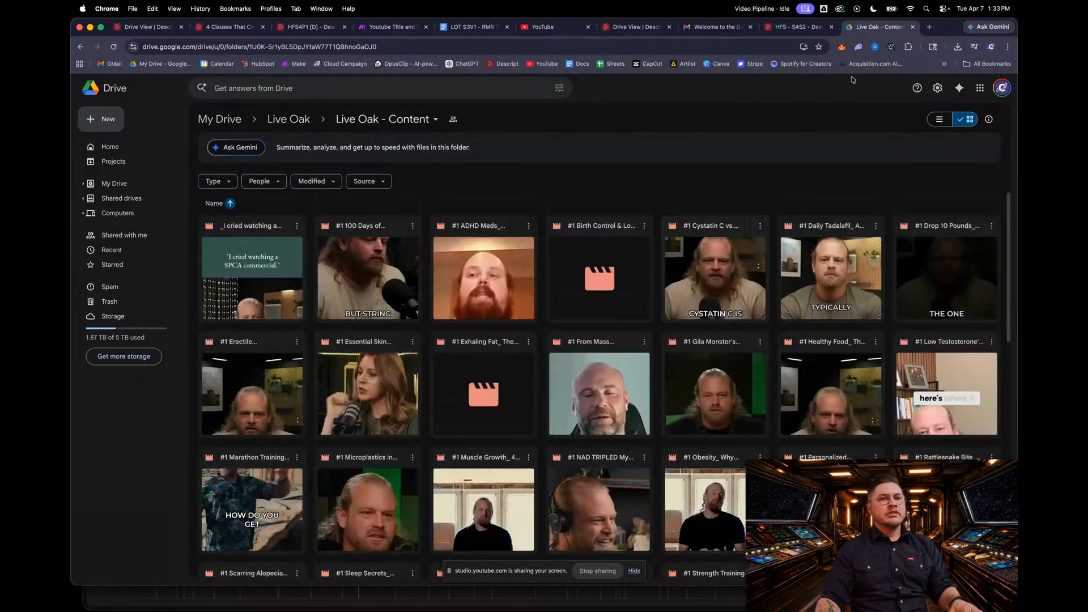
Switch Google Drive to the company-domain account and open its Clips to Caption folder
click(1001, 87)
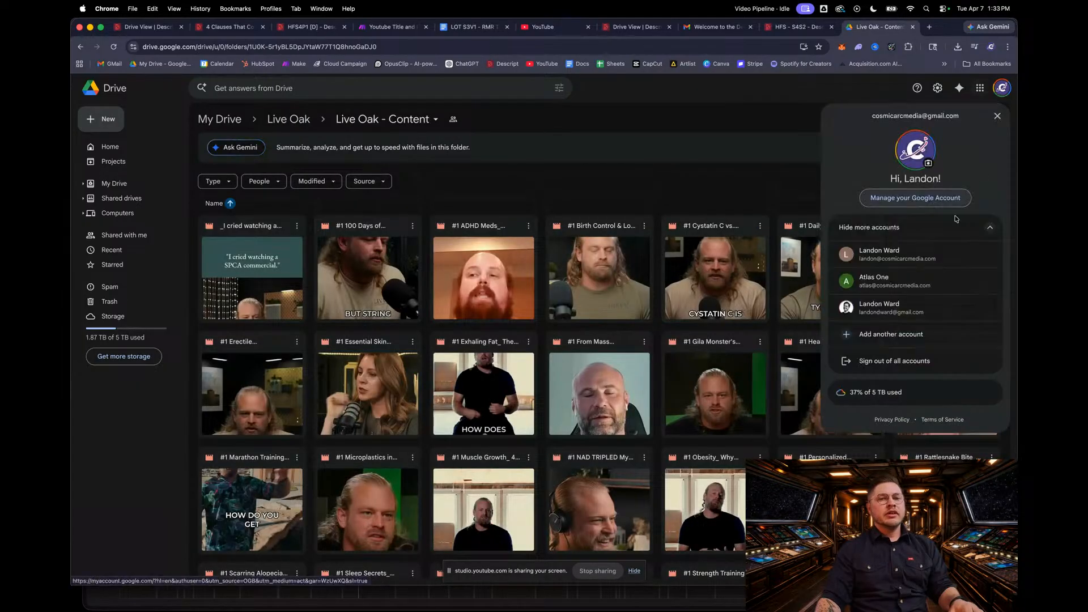
click(903, 259)
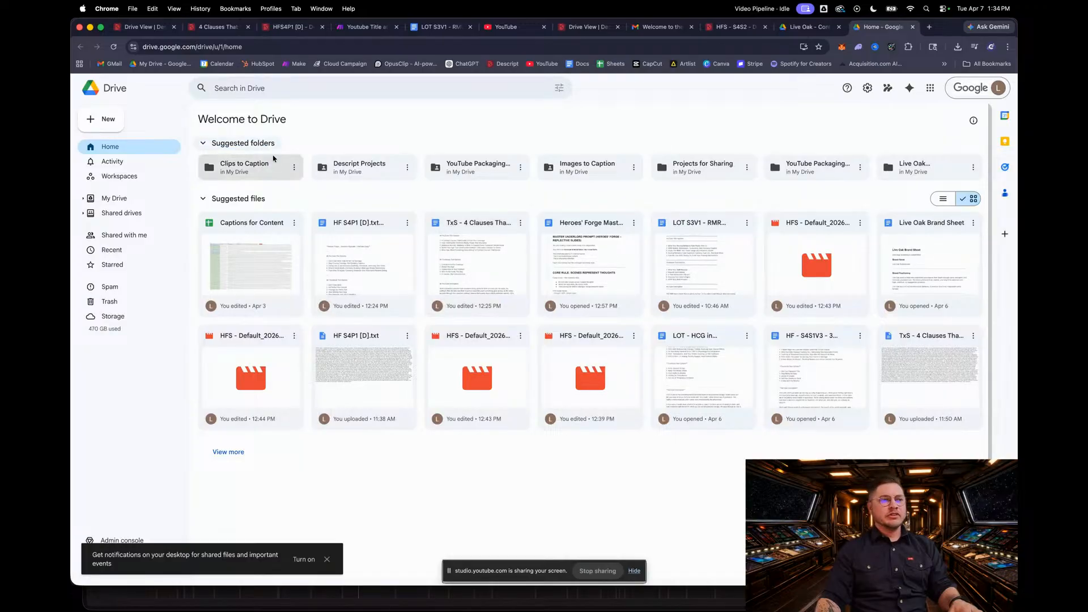
click(252, 167)
double_click(252, 167)
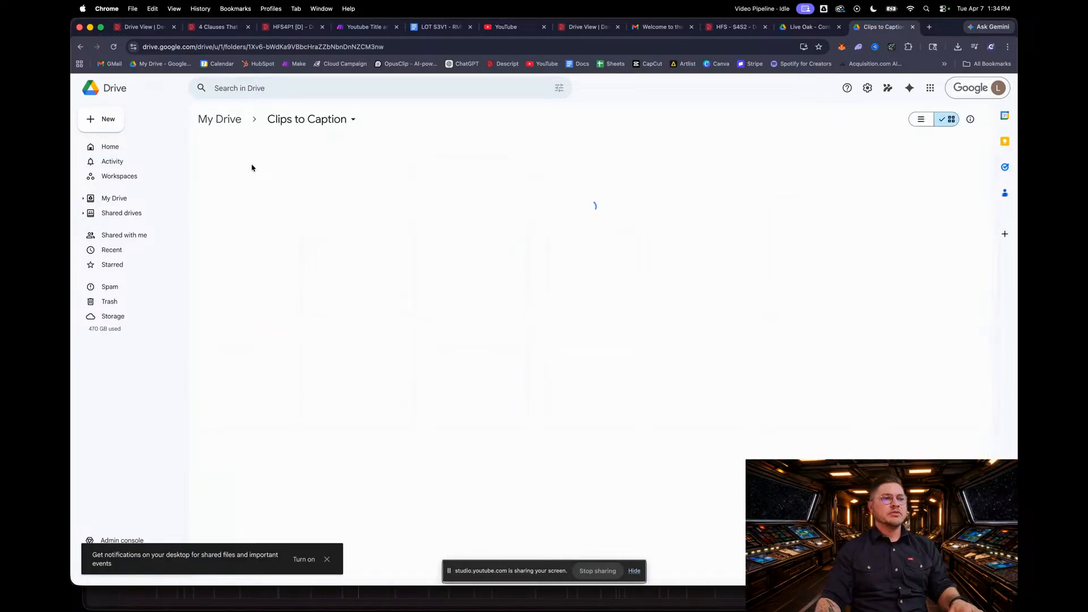
Open the Captions for Content spreadsheet and look through its rows of file names, titles, captions and transcripts
click(374, 284)
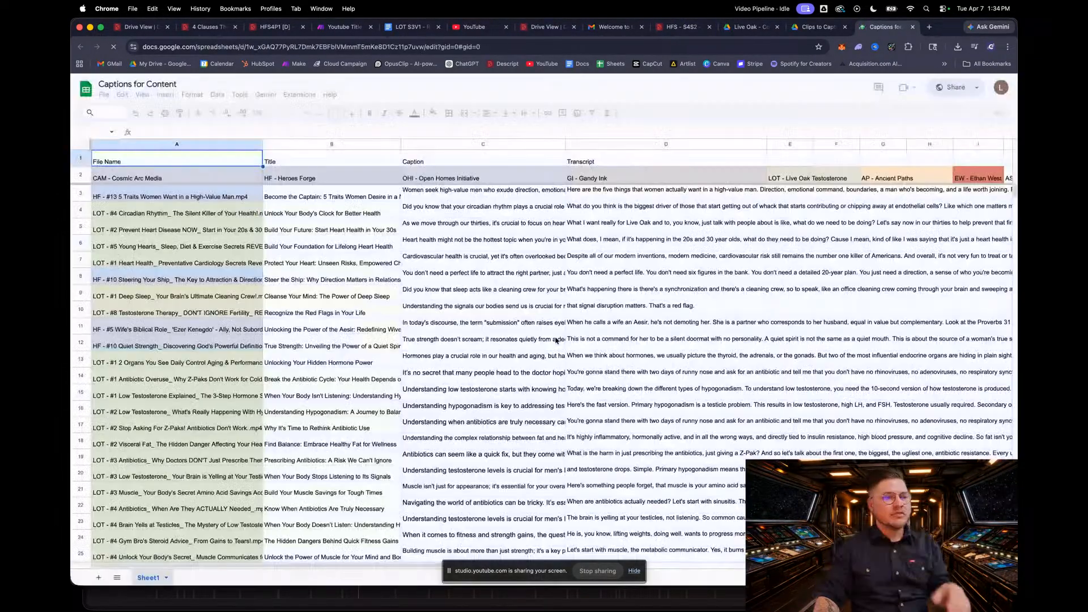
scroll(403, 453, down, 20)
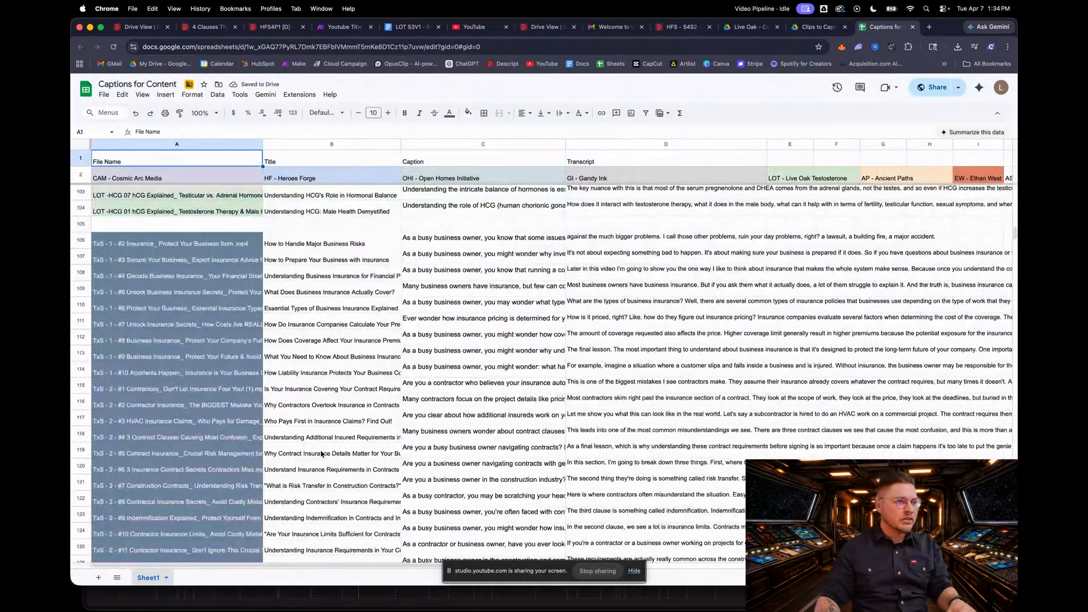
scroll(322, 453, up, 5)
click(194, 397)
click(182, 293)
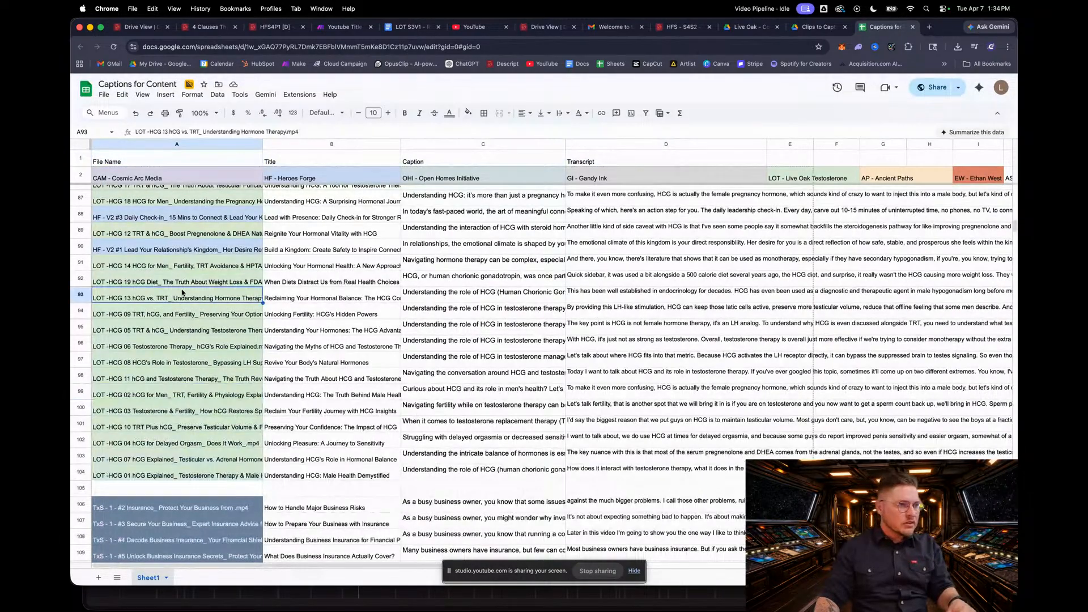
scroll(182, 292, up, 5)
scroll(182, 293, up, 3)
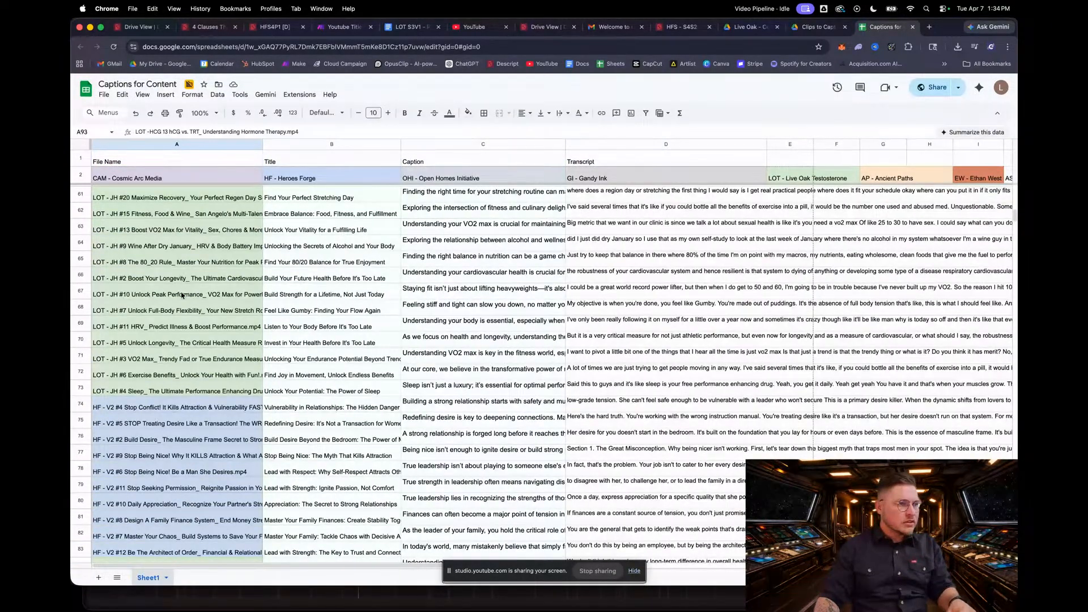
Review the file-name rows of the Captions for Content sheet down to the first empty row
click(182, 295)
scroll(182, 295, up, 3)
click(182, 295)
scroll(182, 297, up, 4)
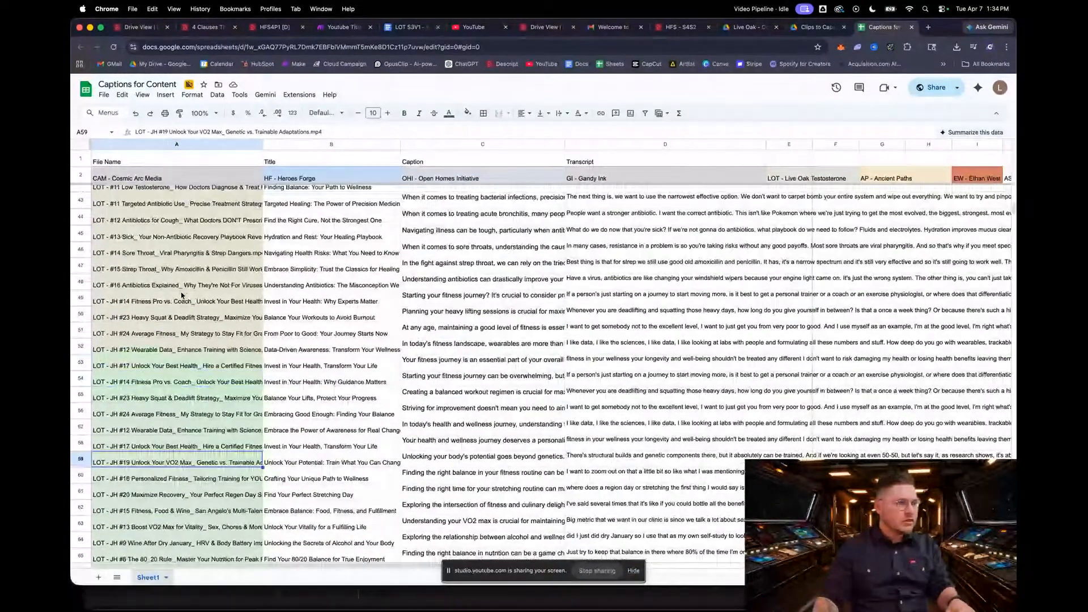
click(171, 373)
scroll(173, 372, down, 14)
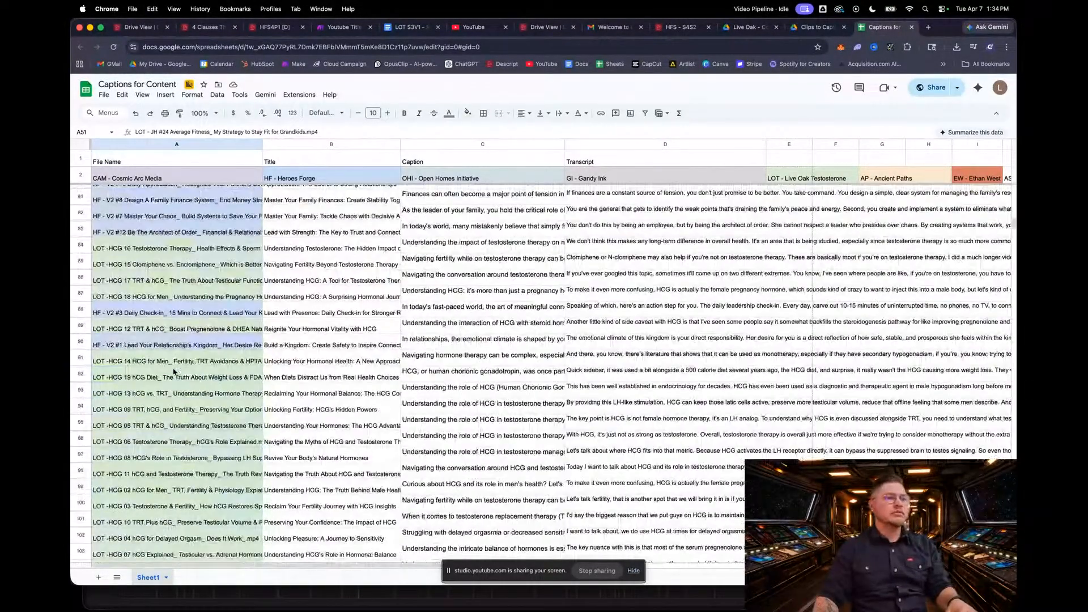
scroll(173, 371, down, 16)
click(173, 369)
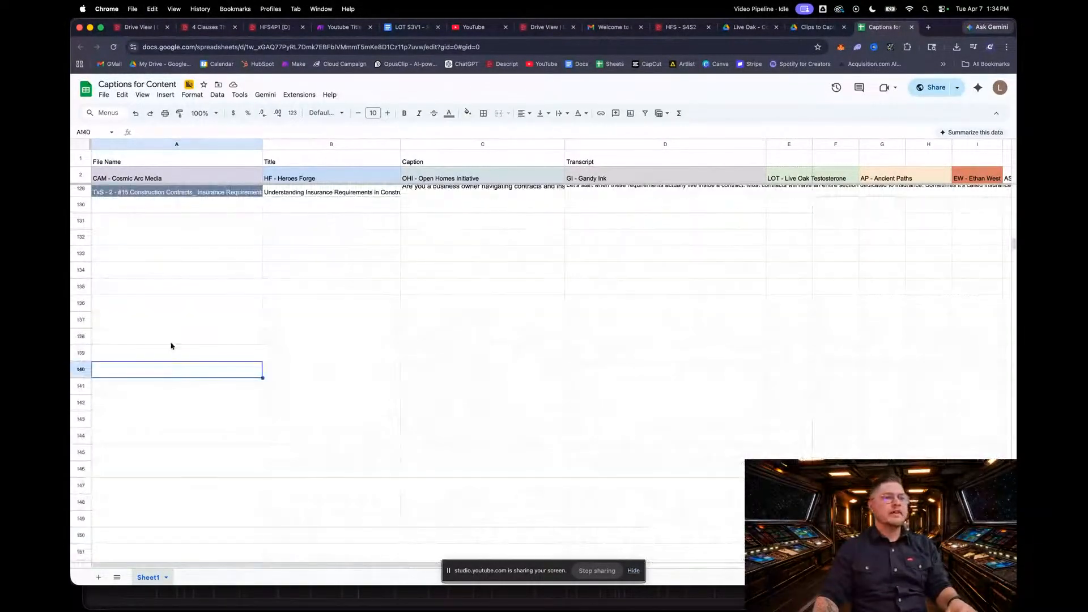
click(175, 210)
scroll(347, 222, up, 1)
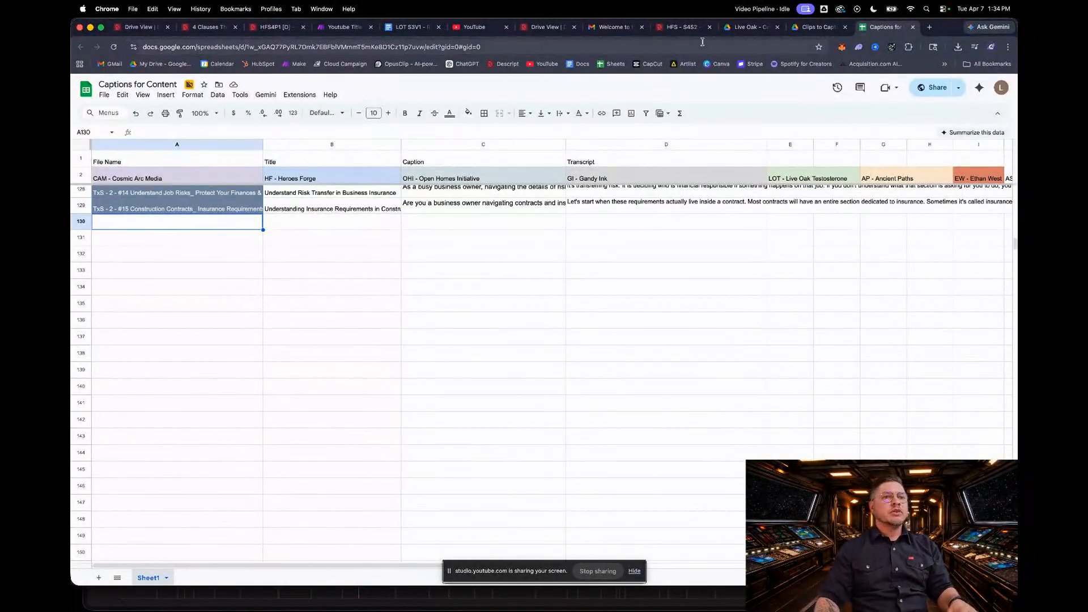
Return to the Clips to Caption folder in Drive and move all of its clips to the trash
click(815, 30)
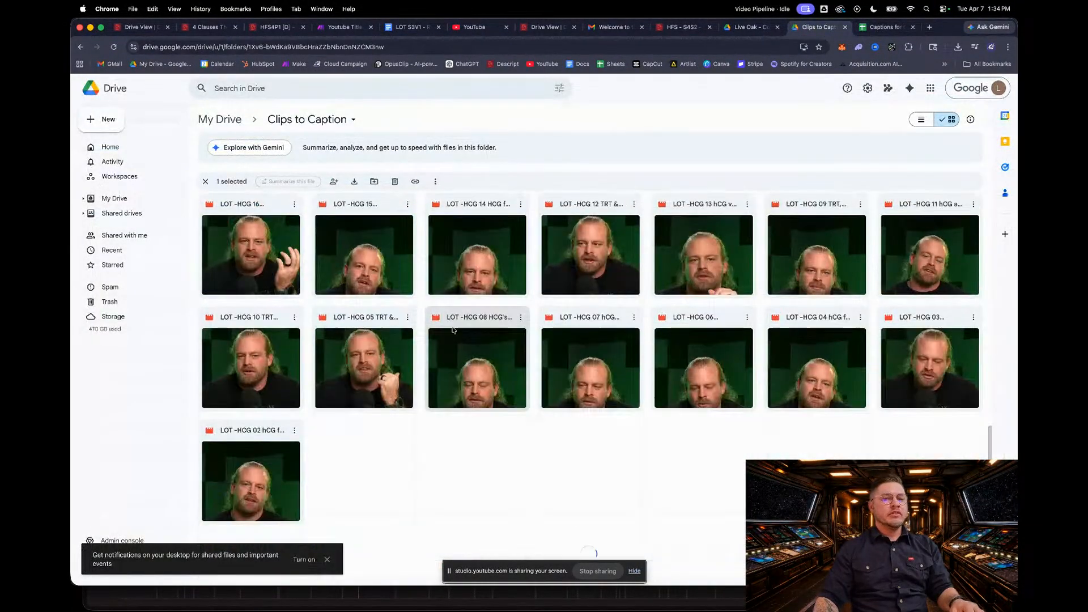
scroll(453, 331, up, 10)
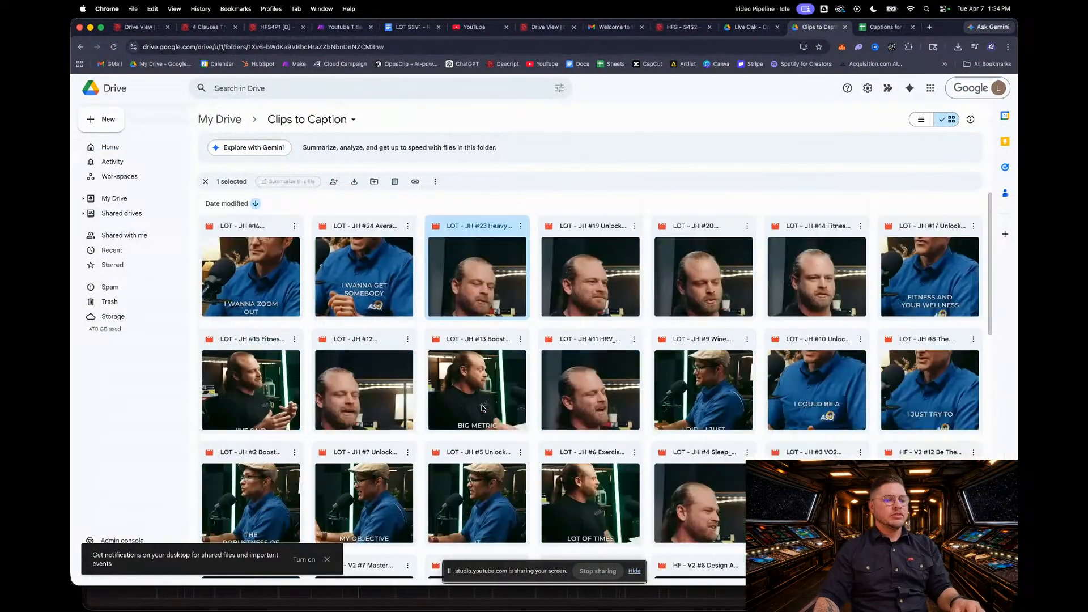
key(super+a)
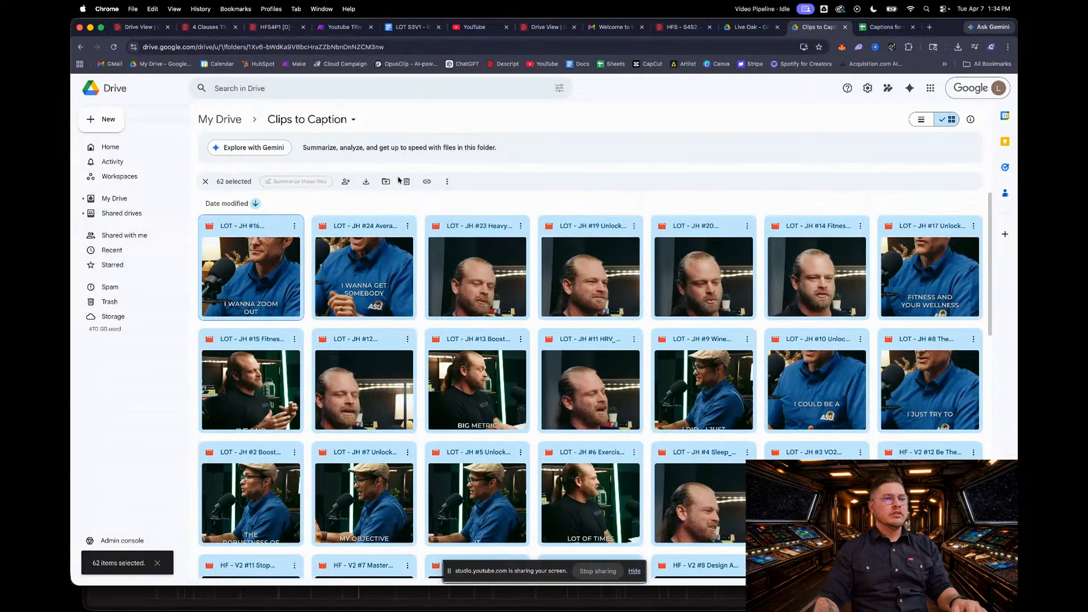
click(406, 181)
click(565, 355)
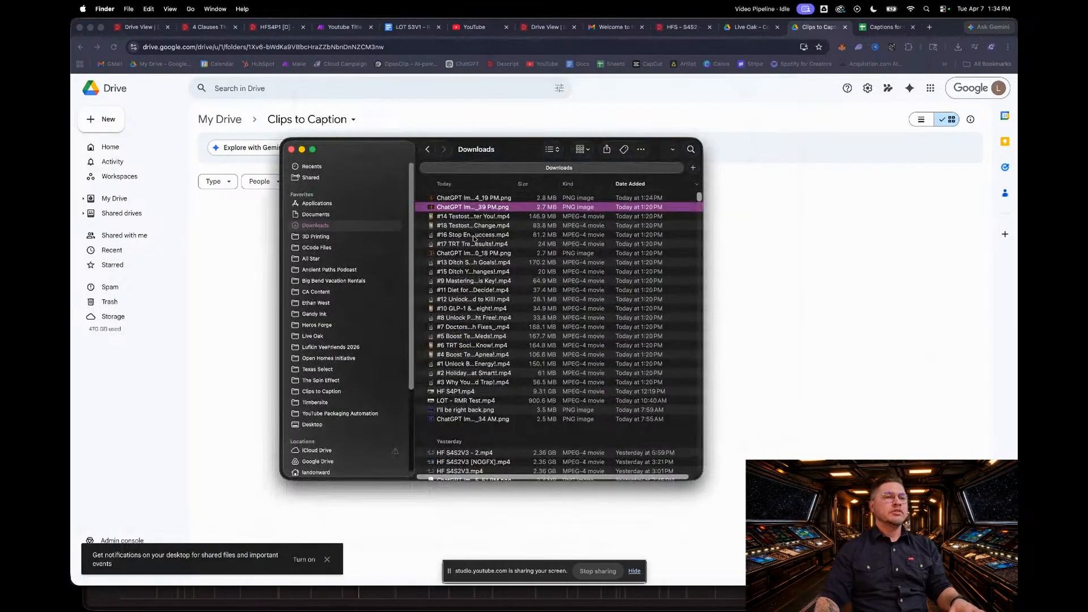
In Finder's Downloads folder, batch-rename the items from clip #14 through clip #3 by adding "LOT - MB " before each name
click(475, 236)
click(467, 216)
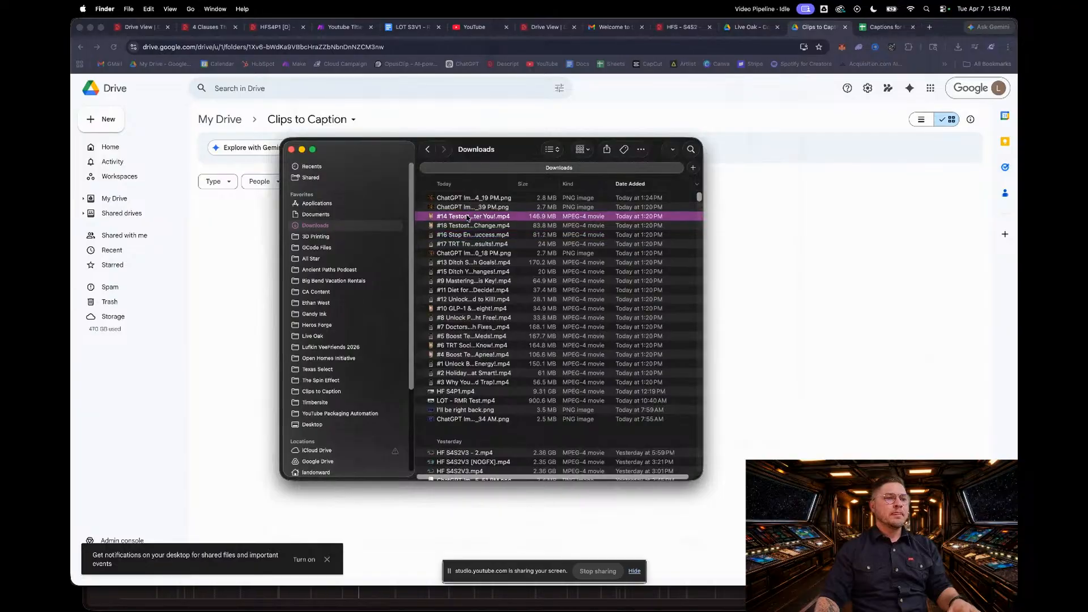
shift+click(456, 382)
right_click(458, 381)
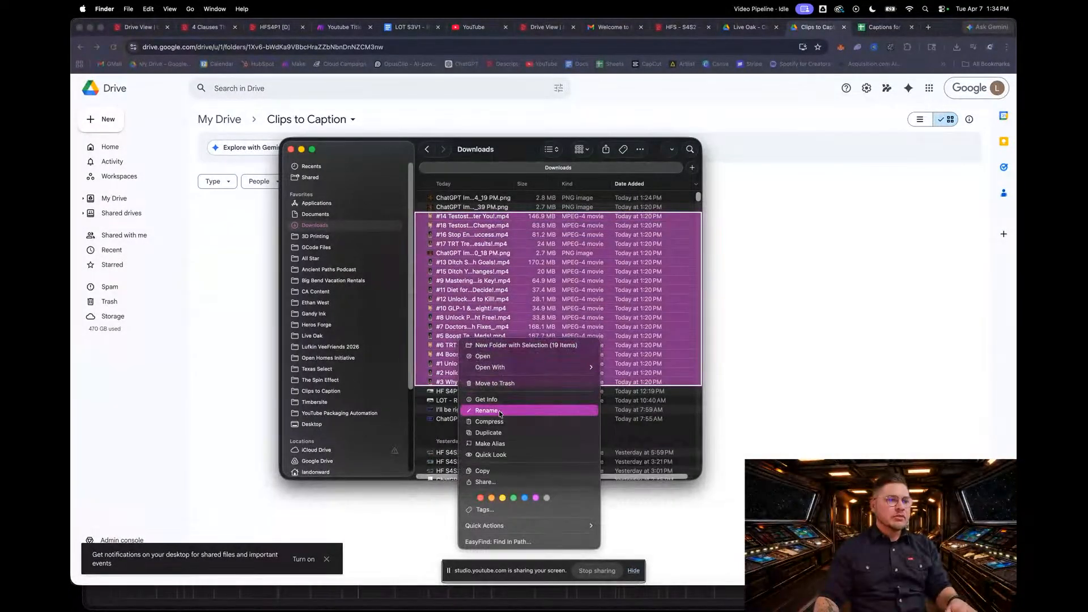
click(499, 410)
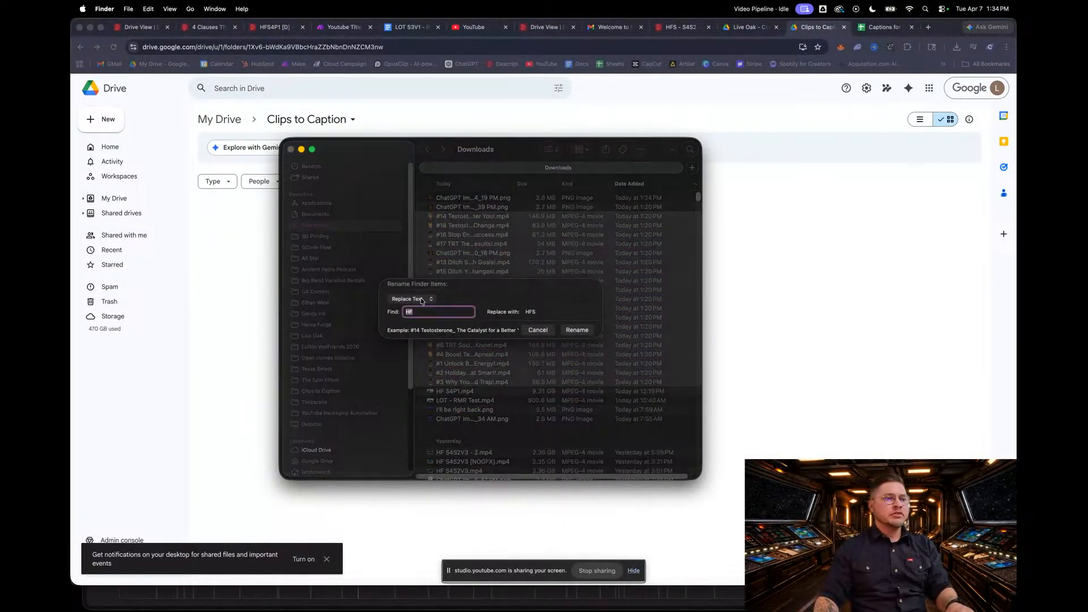
click(422, 301)
click(413, 310)
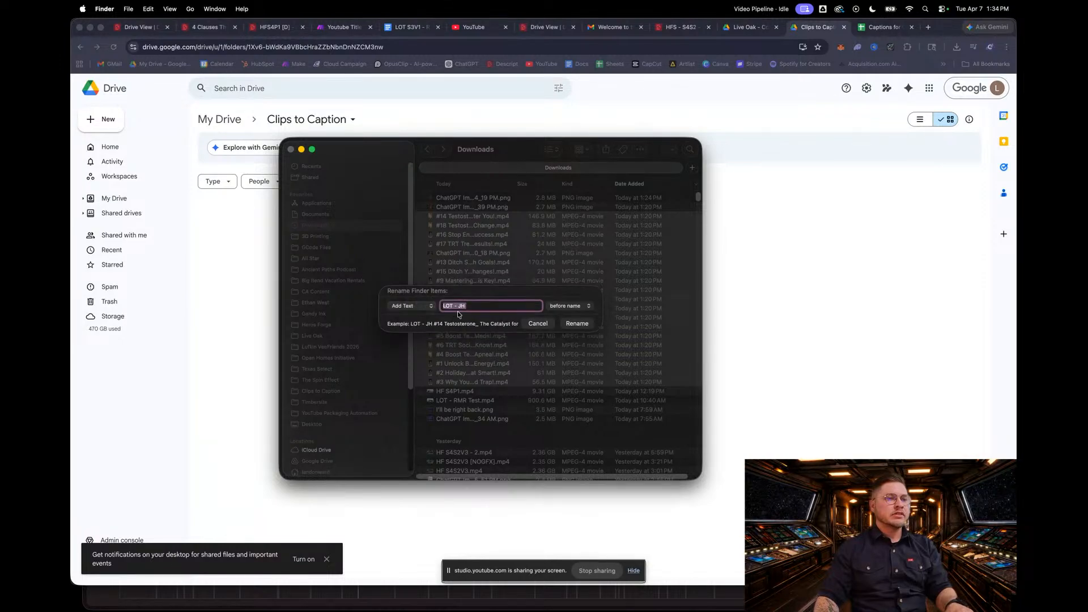
key(BackSpace)
key(BackSpace)
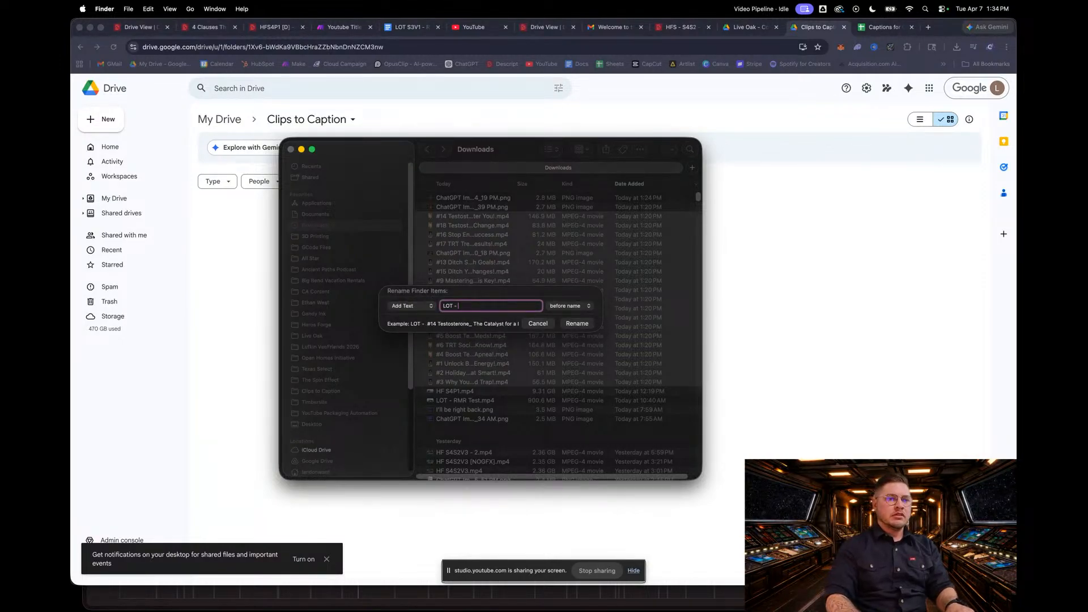
text(MB)
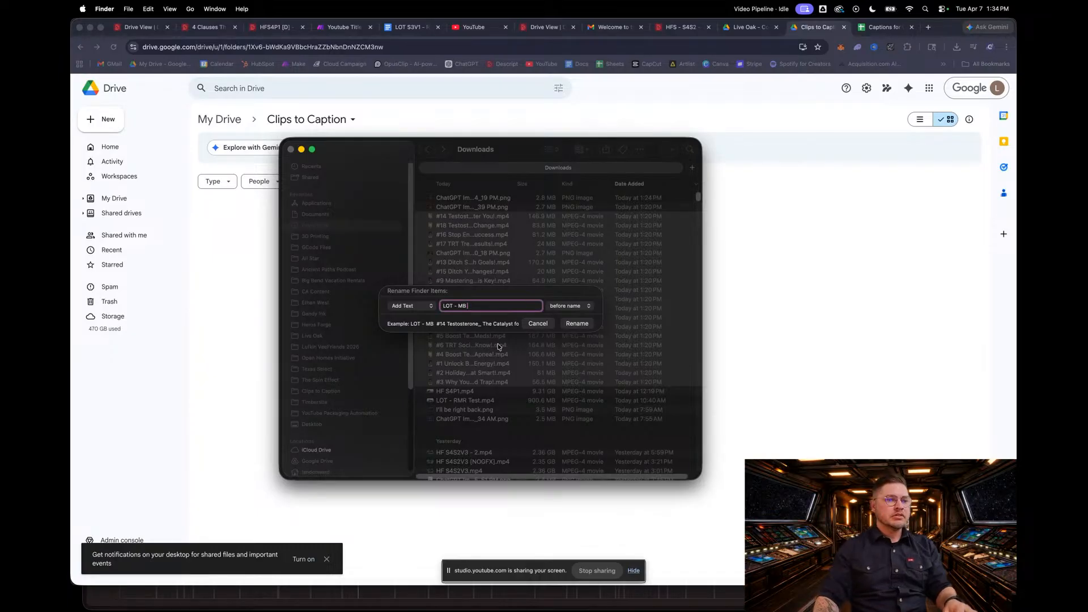
key(BackSpace)
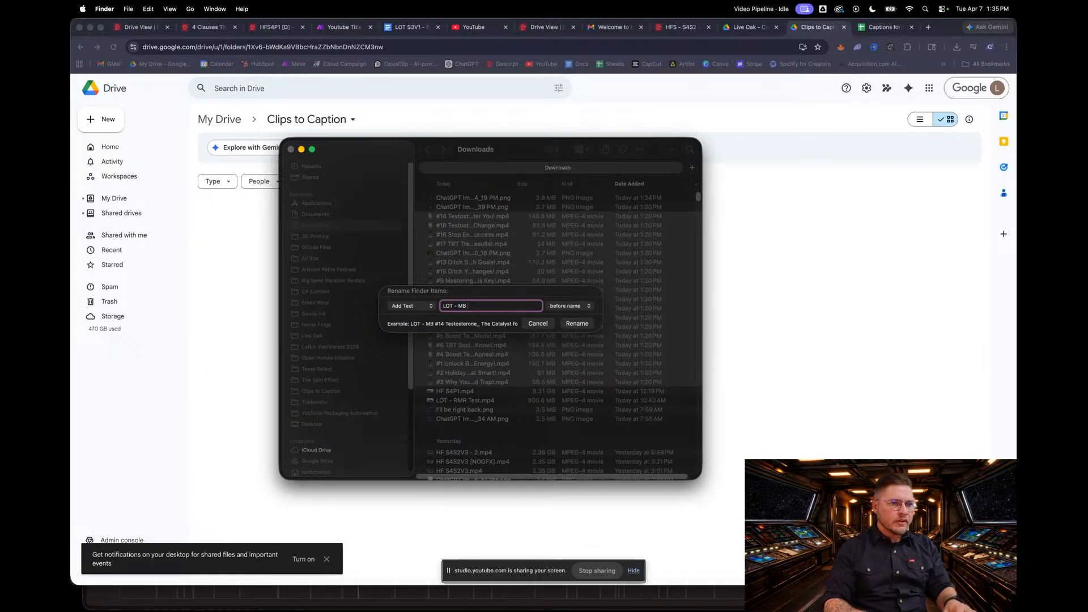
click(572, 323)
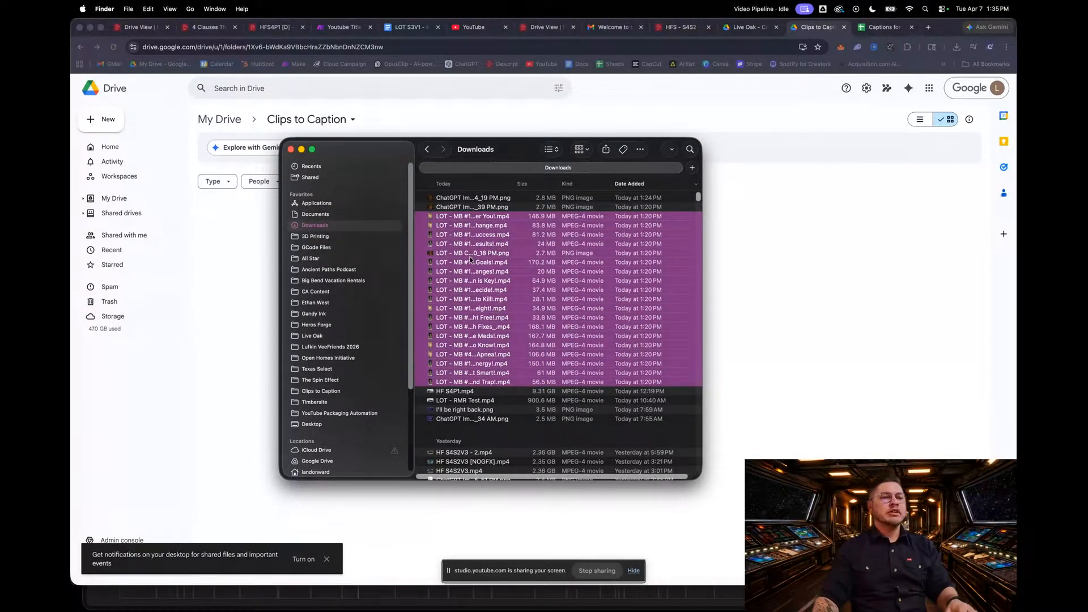
Sort Downloads by size with a wider name column, and renumber the LOT - MB clips #7 and #6 as #07 and #06
click(517, 183)
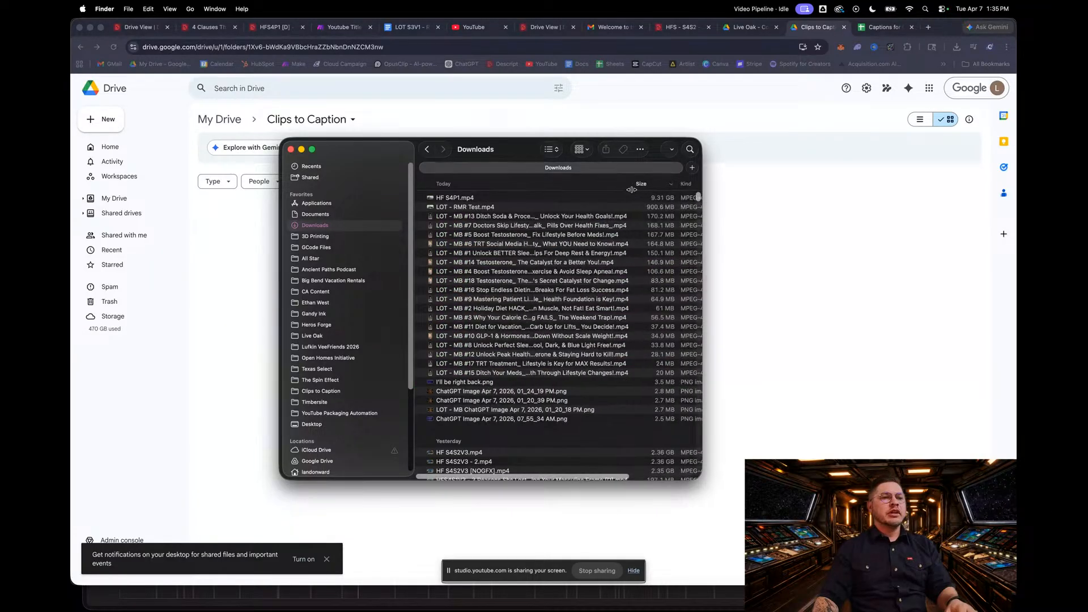
click(487, 237)
click(468, 226)
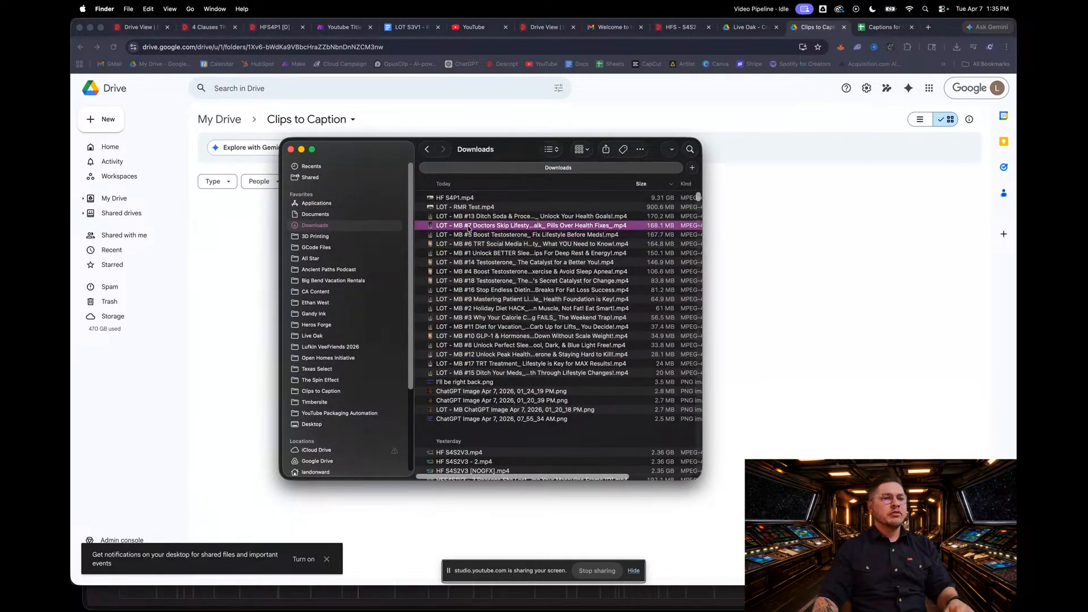
key(Return)
click(468, 225)
text(0)
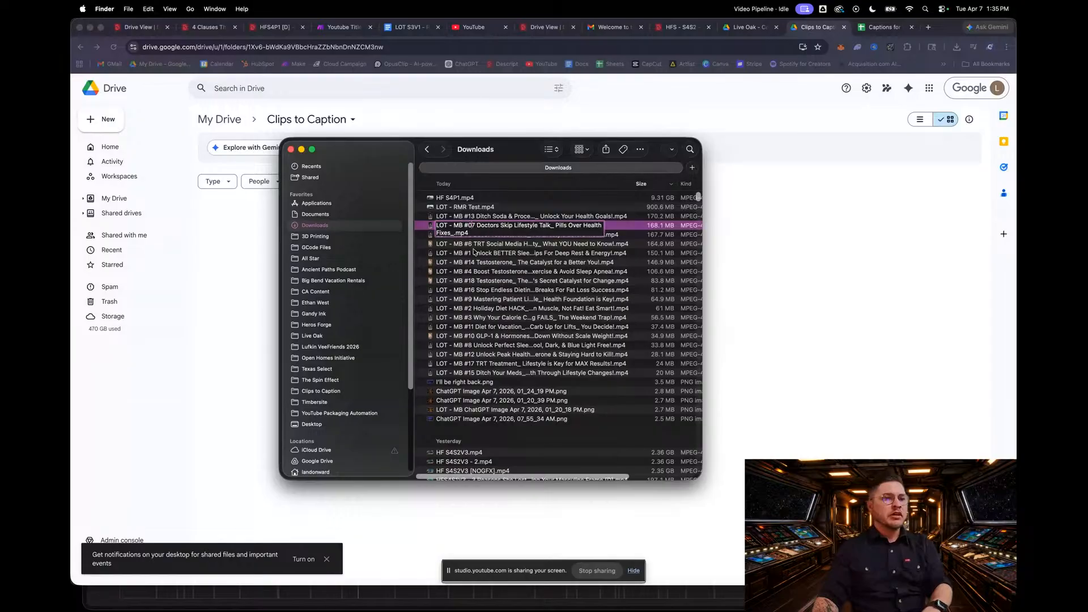
click(467, 244)
key(Return)
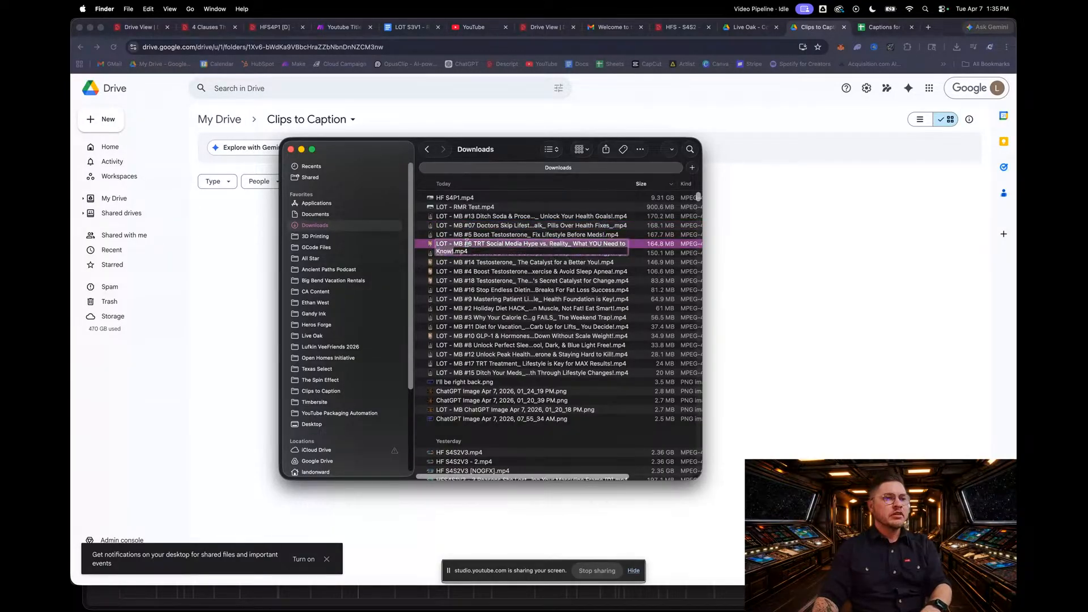
click(468, 244)
text(0)
Renumber the LOT - MB clips #5 and #1 as #05 and #01 in their file names
click(470, 235)
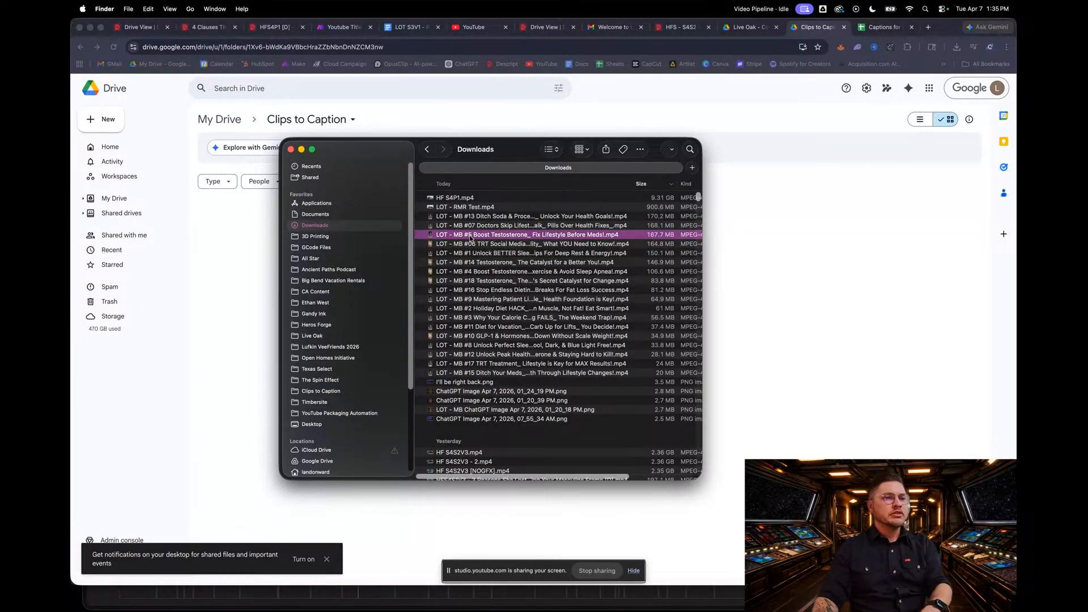
key(Return)
click(469, 235)
text(0)
click(474, 254)
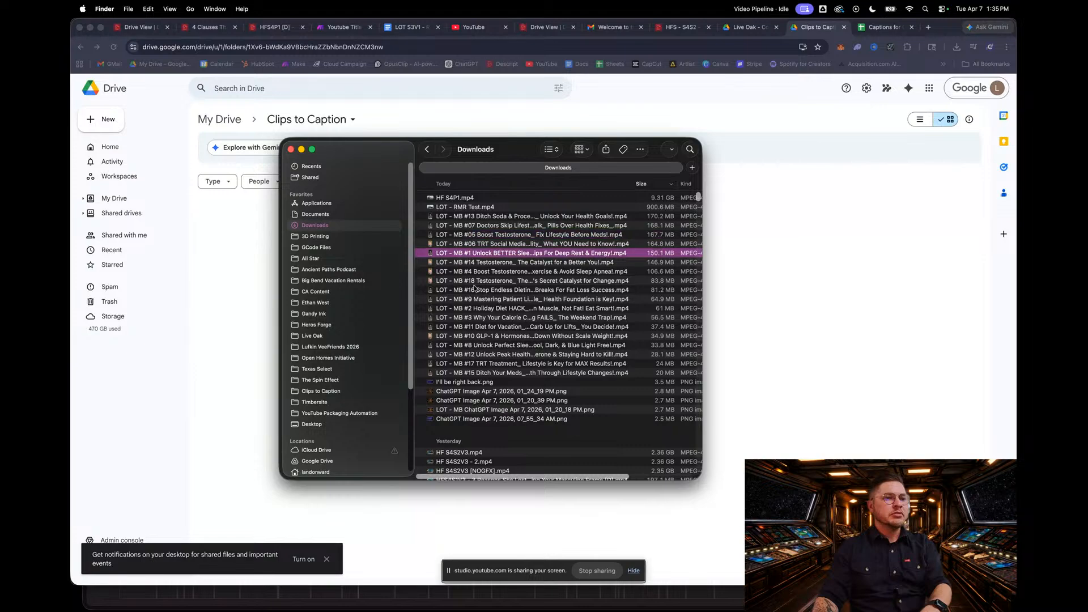
key(Return)
click(469, 255)
text(0)
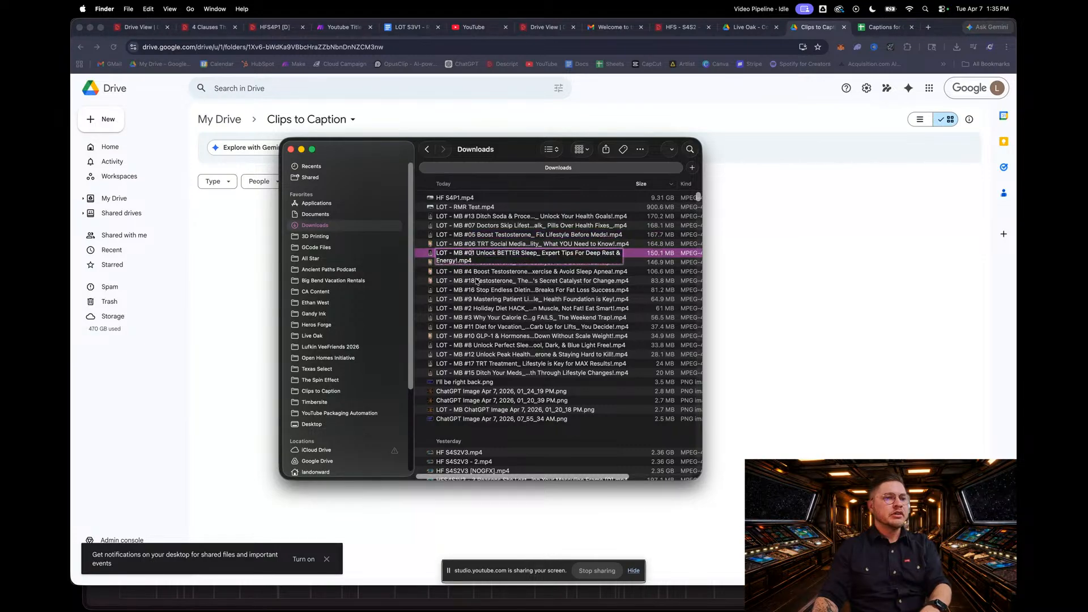
click(479, 291)
Renumber the LOT - MB clips #3 and #2 as #03 and #02 in their file names
click(469, 317)
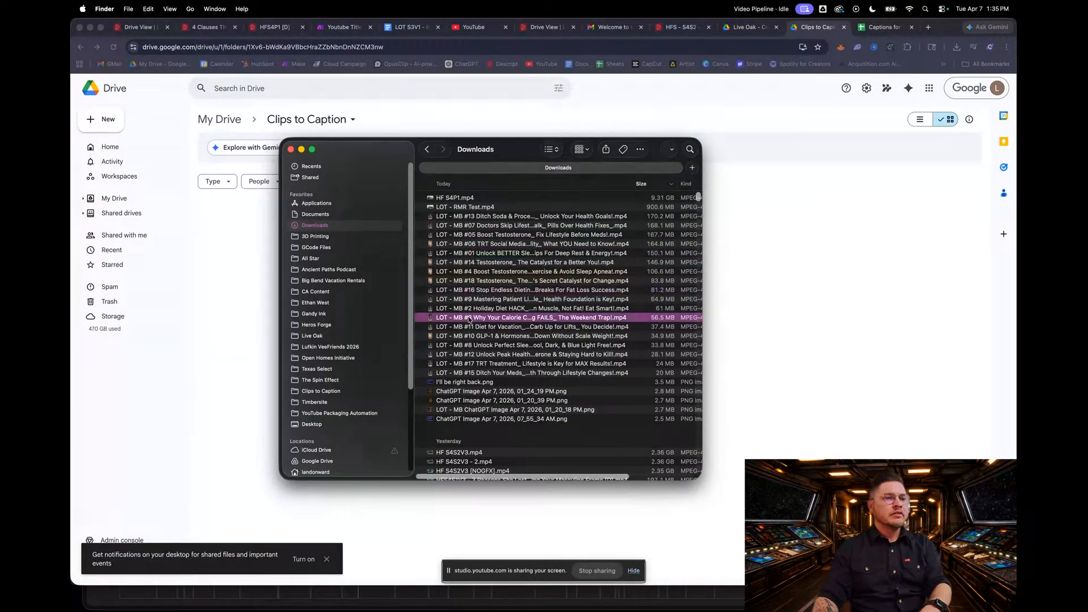
key(Return)
click(469, 318)
text(0)
key(Return)
click(470, 309)
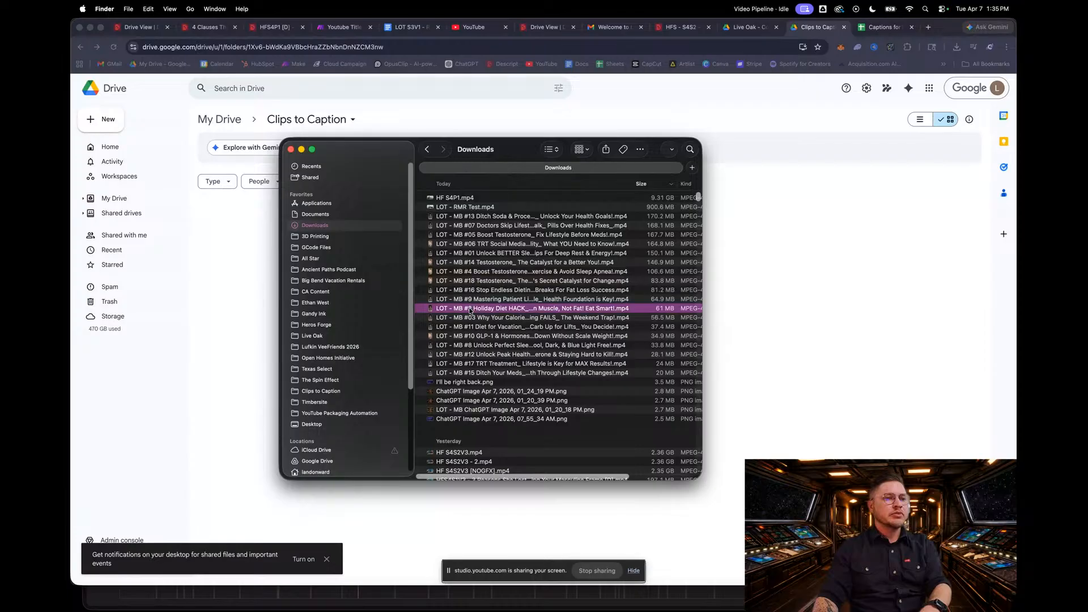
key(Return)
click(470, 308)
text(0)
key(Return)
Renumber the LOT - MB clips #9 and #8 as #09 and #08 in their file names
click(468, 300)
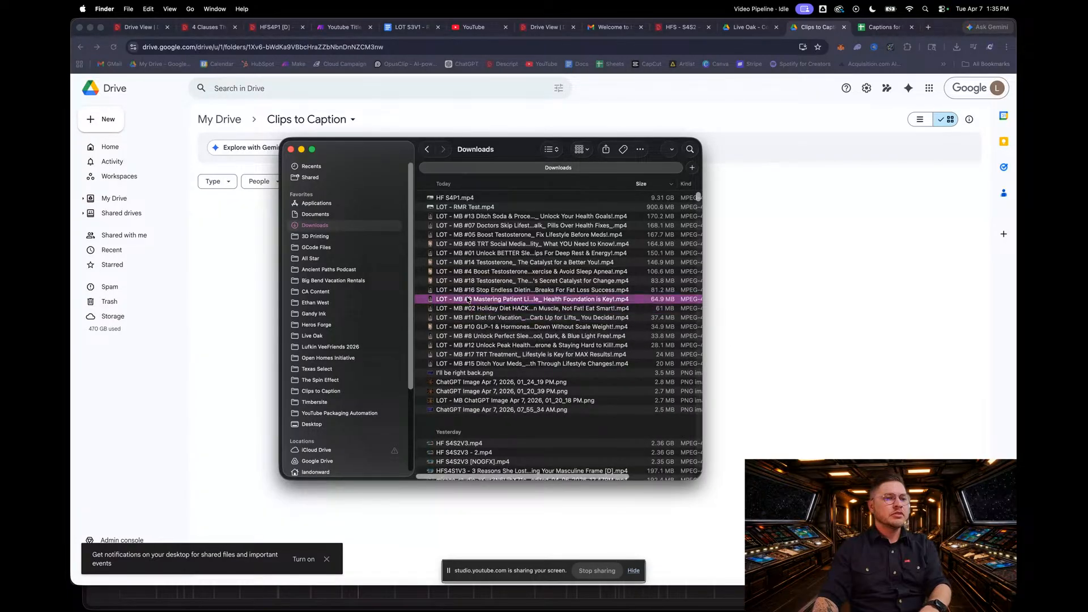
key(Return)
click(468, 300)
text(0)
key(Return)
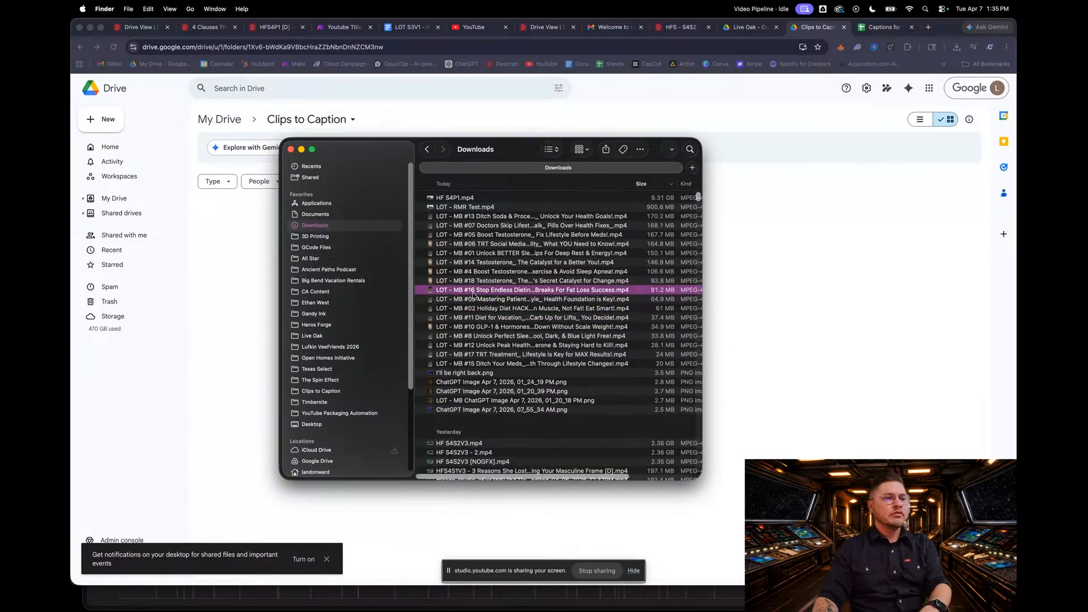
click(478, 338)
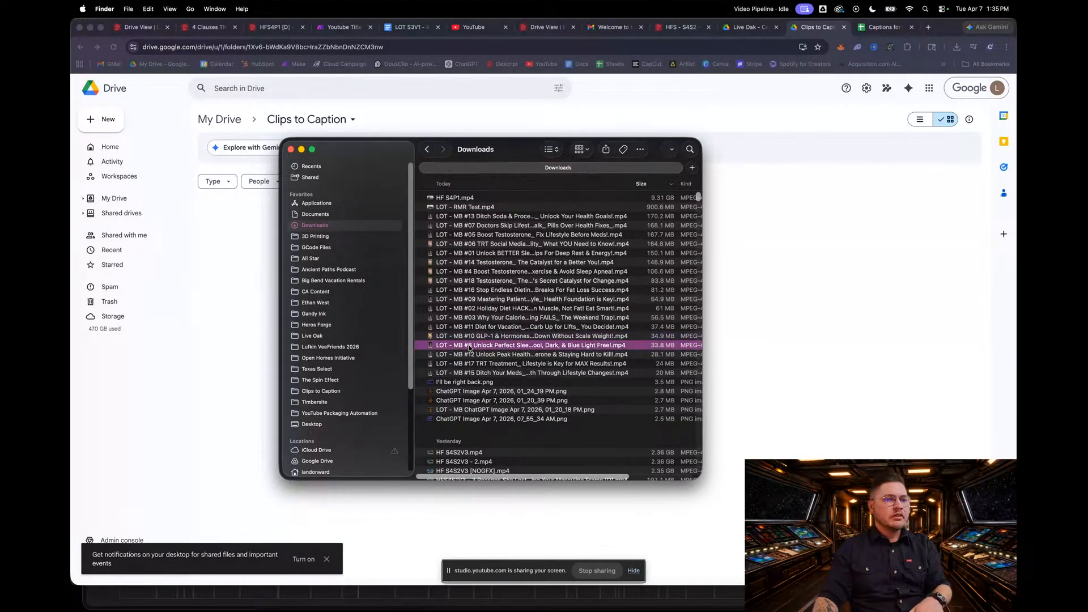
key(Return)
click(468, 346)
text(0)
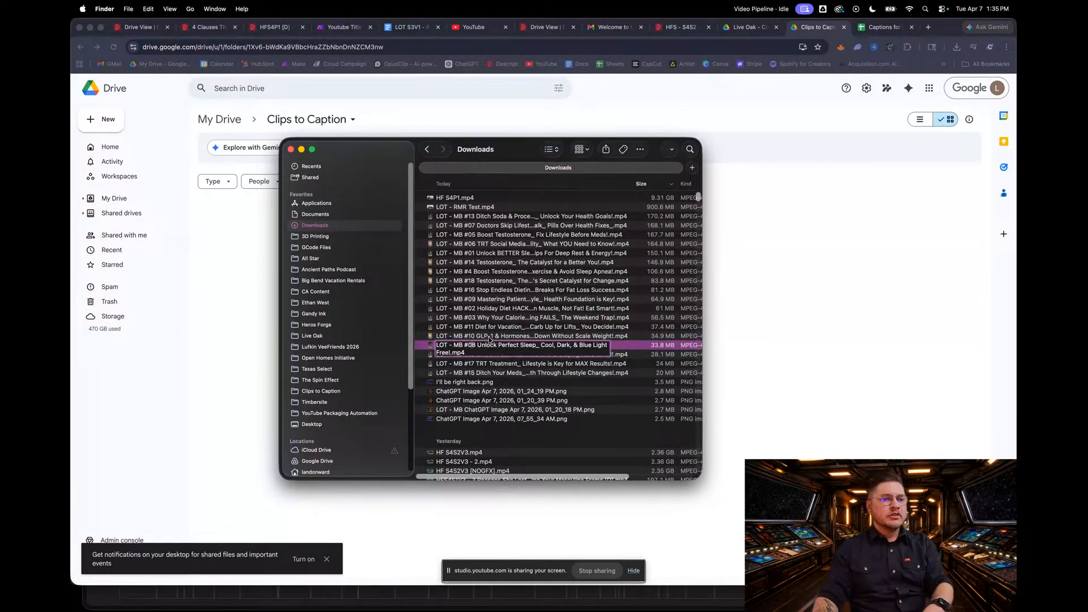
click(491, 319)
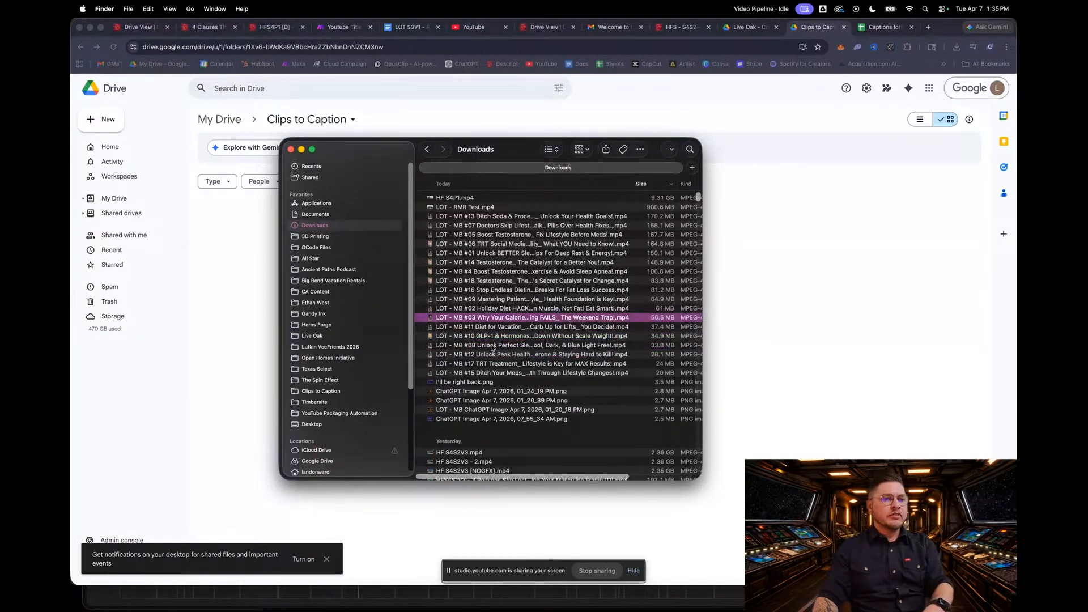
Rename the LOT - MB #4 Boost Testosterone clip so that its number reads #04
click(477, 281)
click(474, 273)
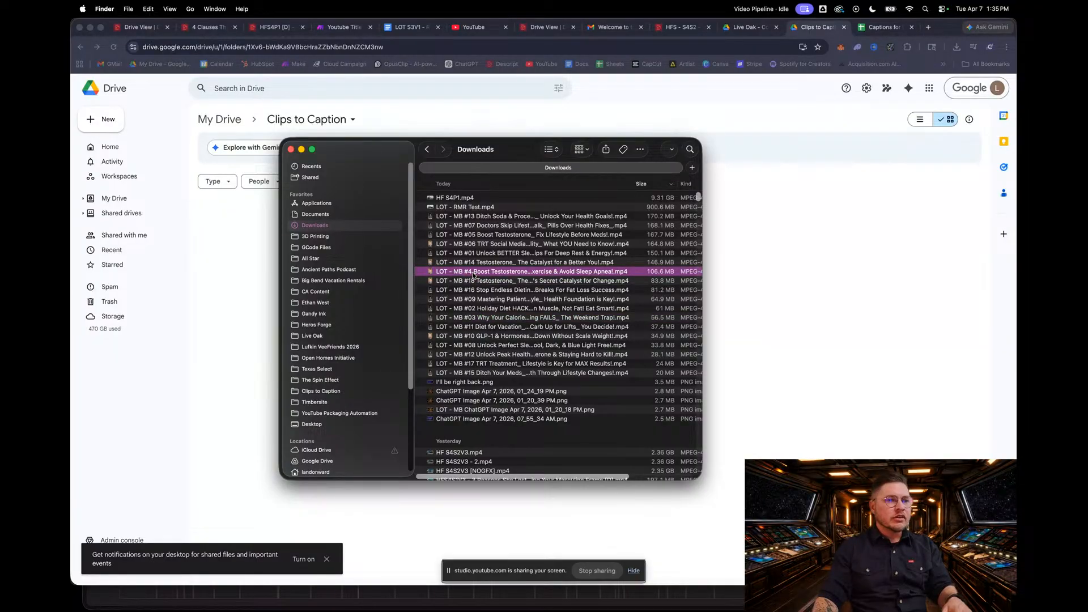
key(Return)
click(468, 271)
text(0)
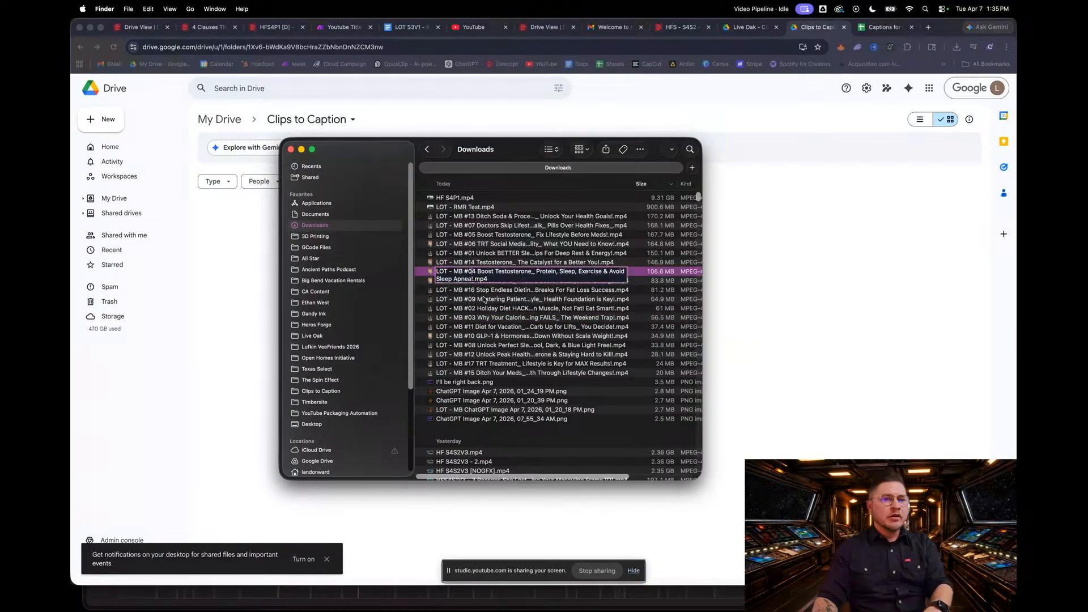
key(Return)
Upload all 18 LOT - MB clips, from #13 through #15 in the list, to the Clips to Caption folder in Drive
click(492, 216)
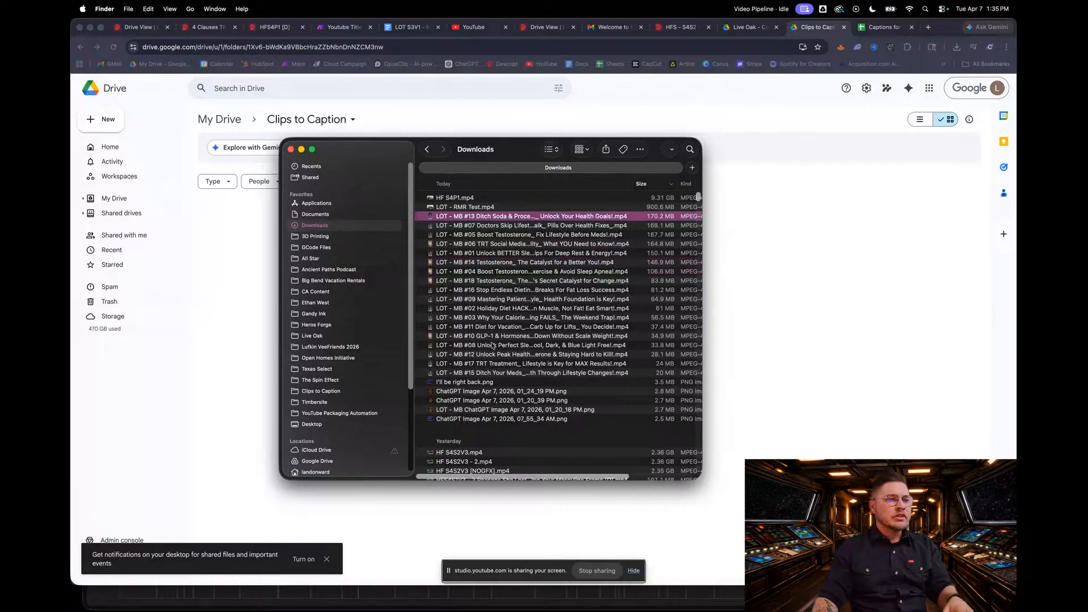
shift+click(487, 374)
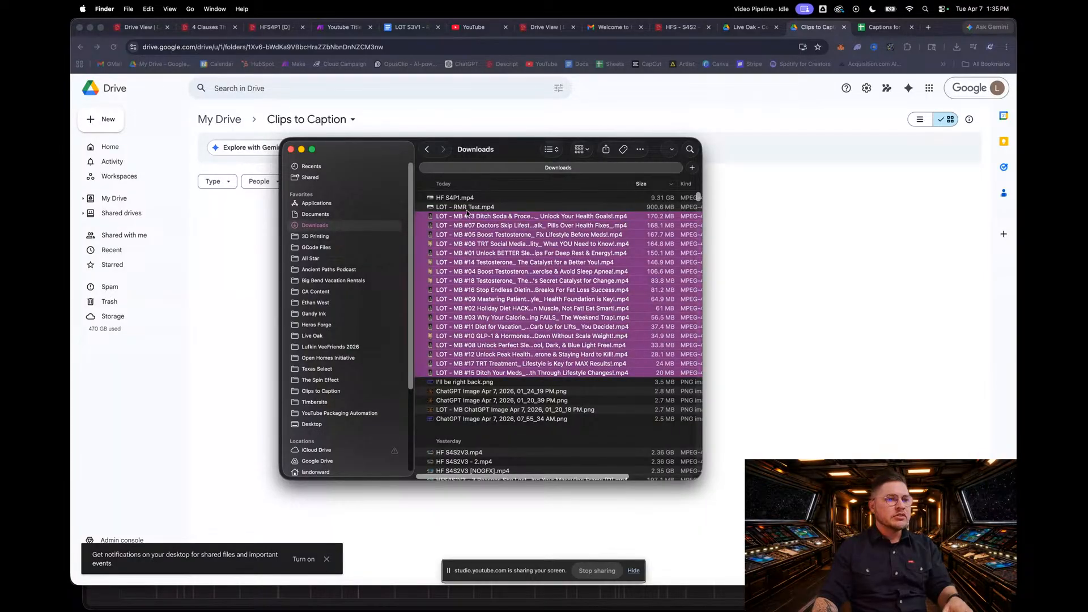
drag(465, 327, 785, 398)
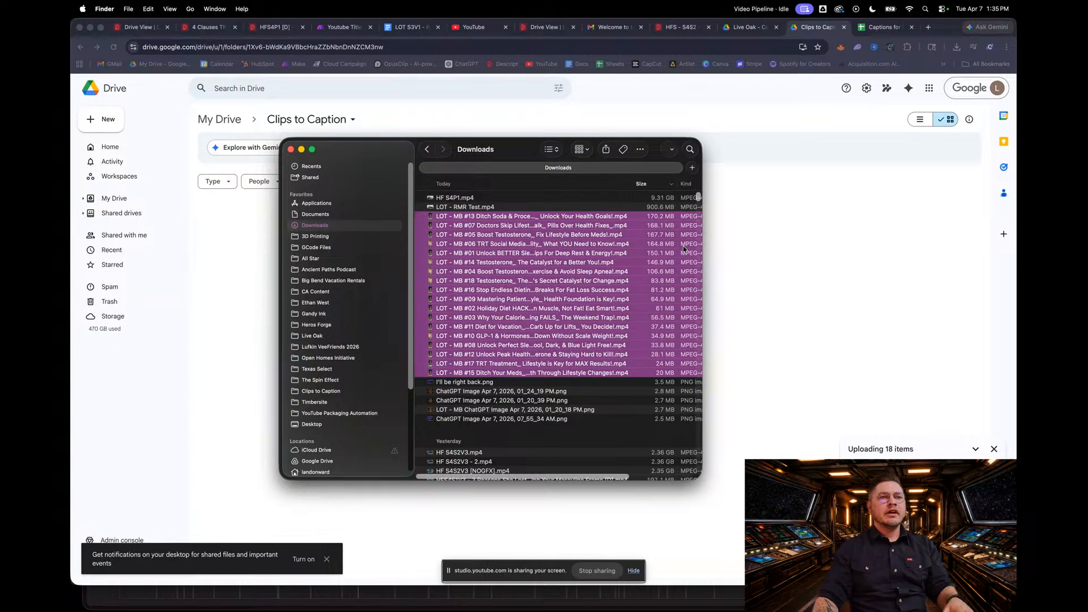
Upload the 18 selected LOT - MB clips from Downloads to the Live Oak - Content folder in Drive
click(752, 28)
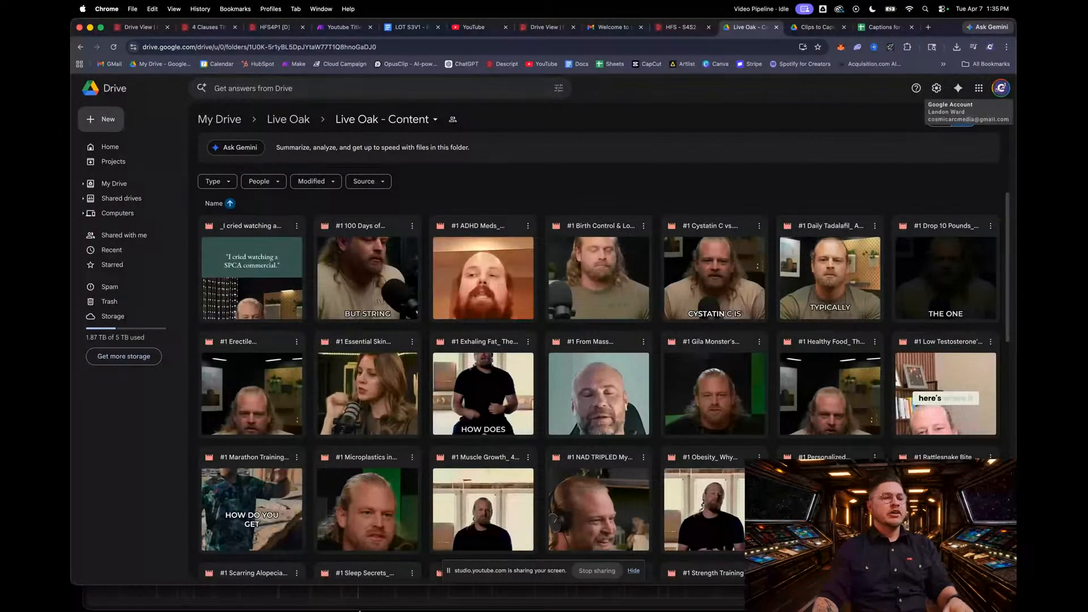
click(249, 595)
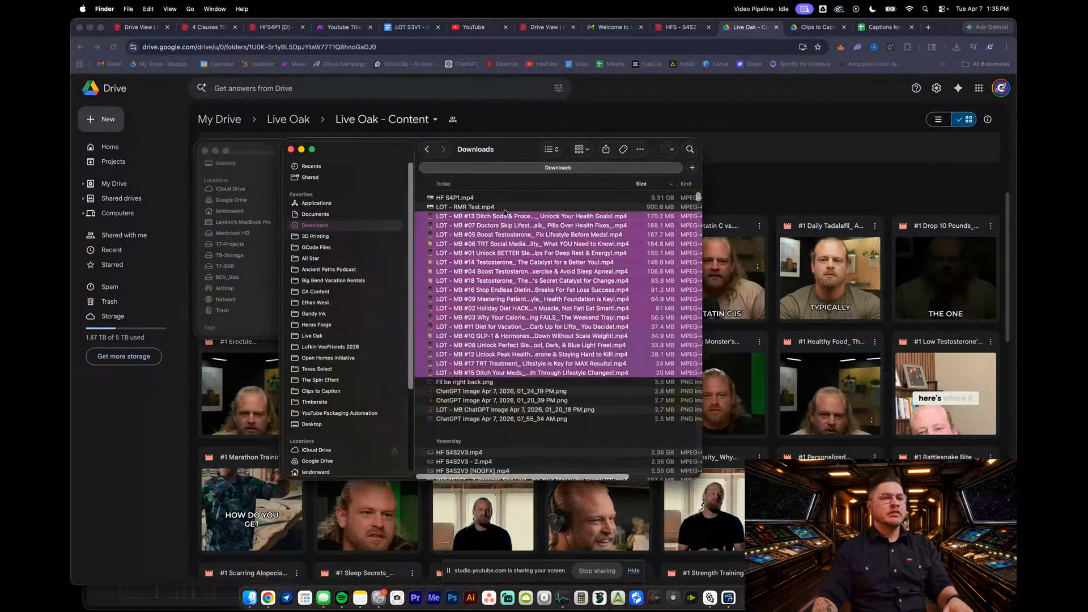
drag(503, 261, 832, 348)
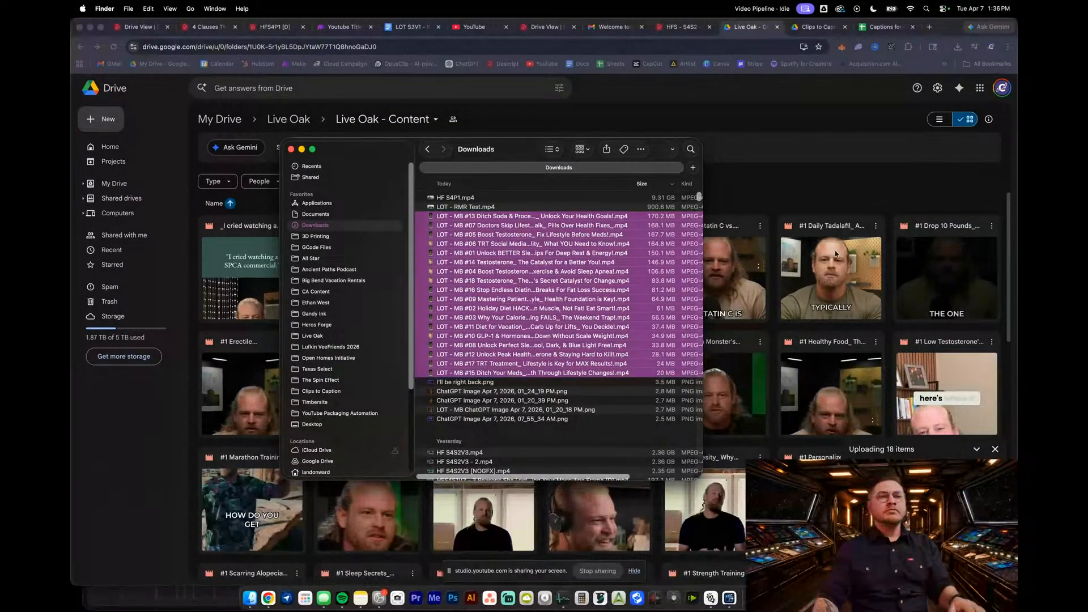
click(769, 100)
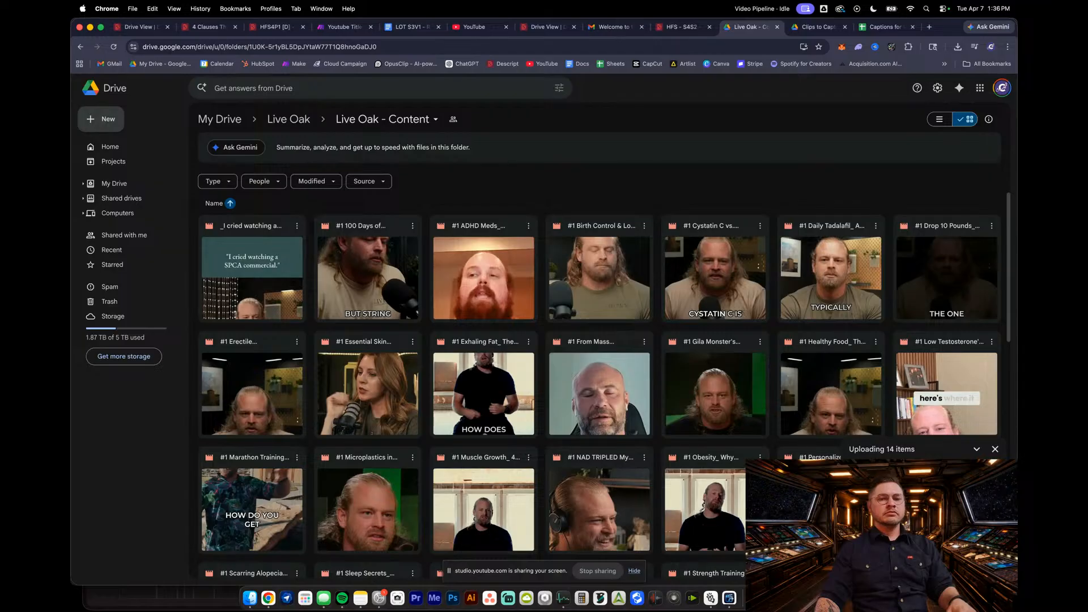
Run an internet speed test on speedtest.net, review the download and upload results, and close the test page
click(928, 27)
text(spedtest)
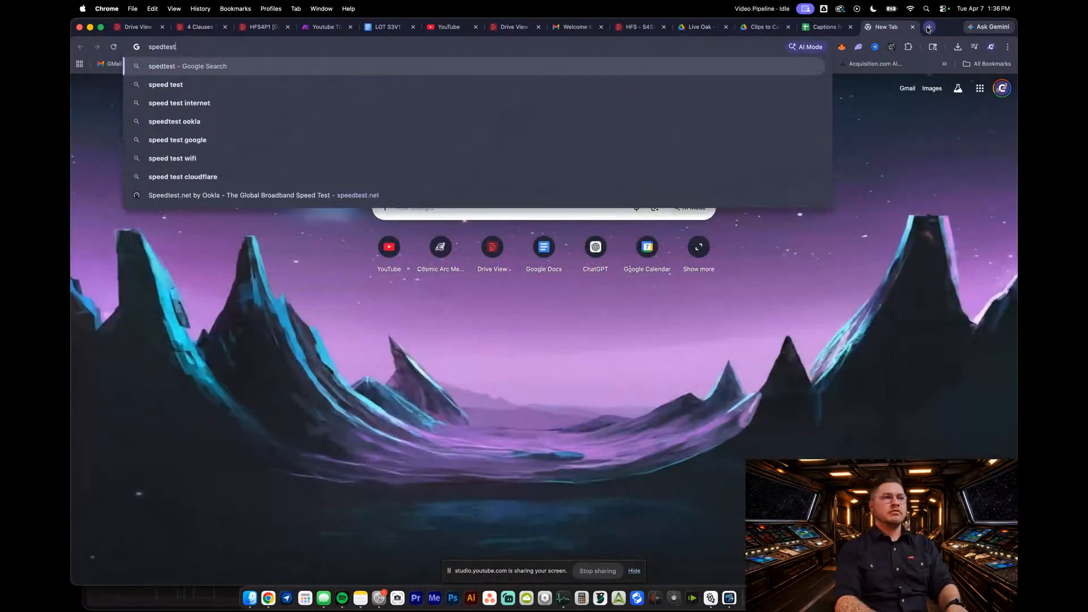
key(BackSpace)
key(BackSpace)
text(edtest.net)
key(Return)
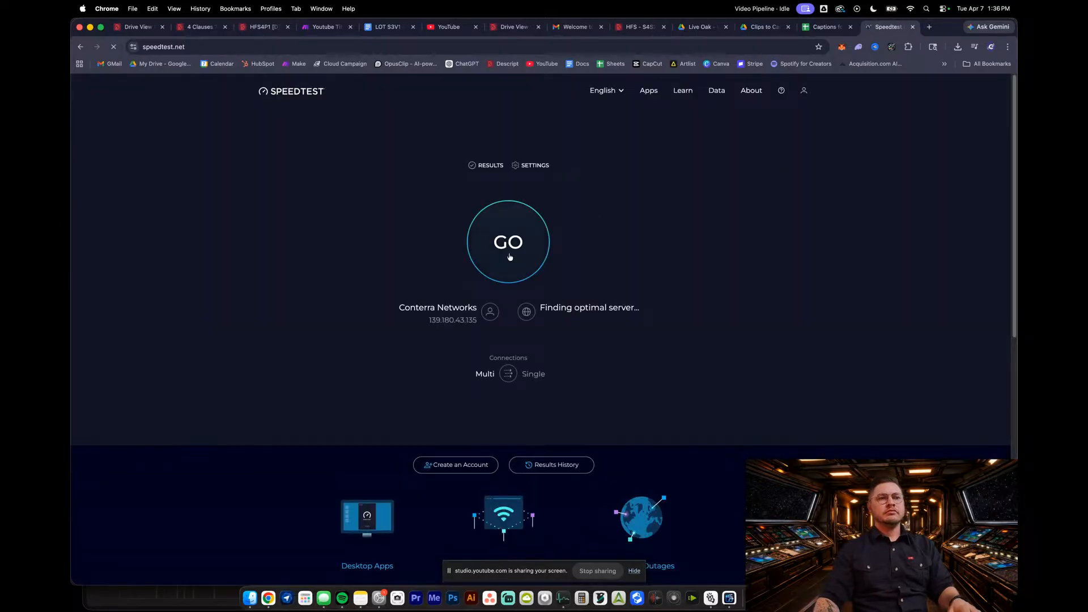
click(507, 254)
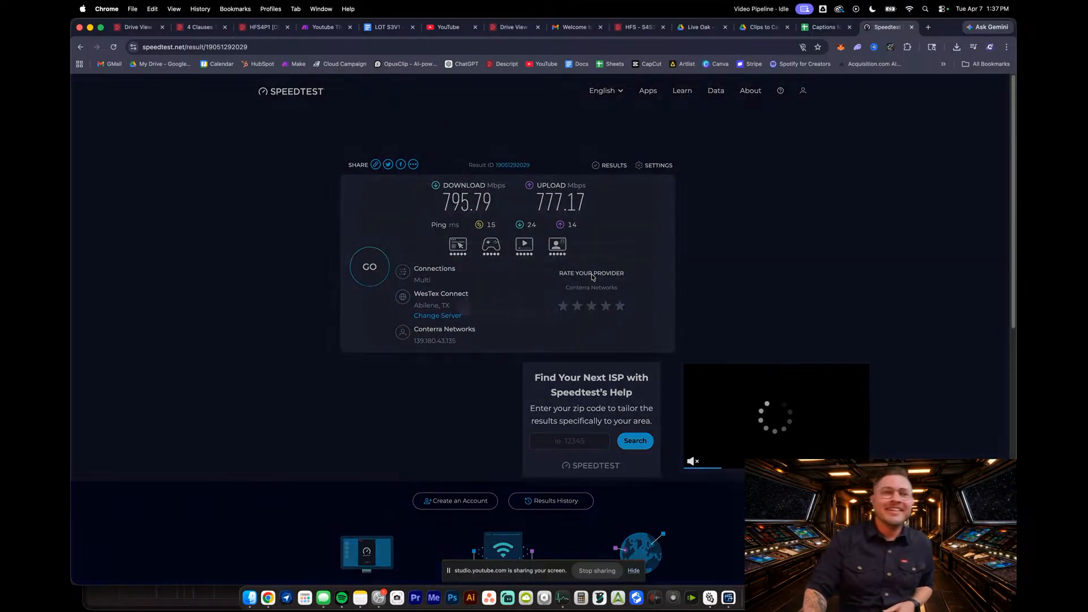
click(650, 194)
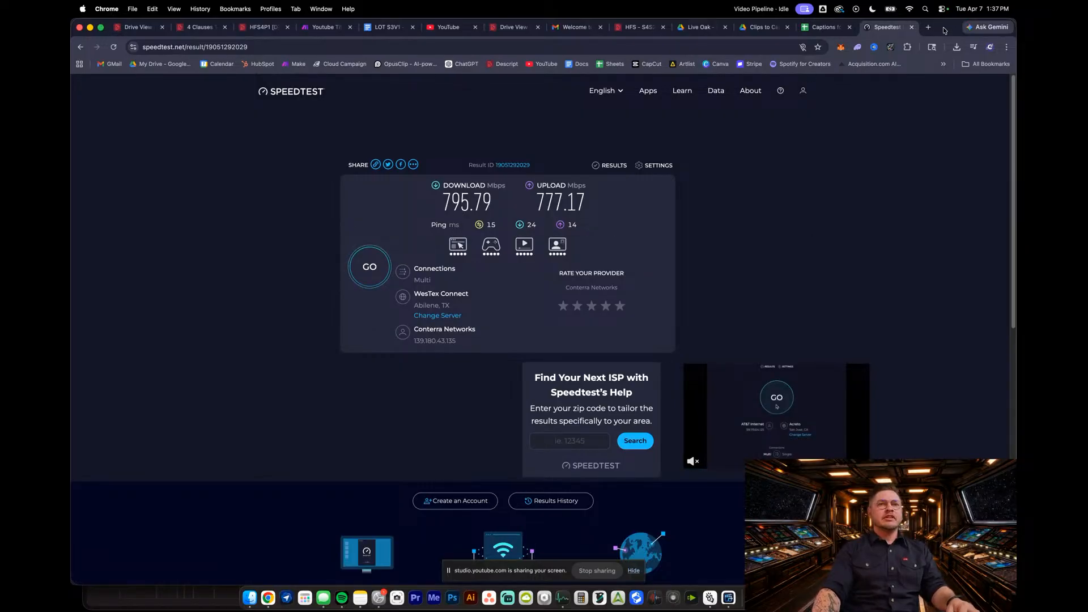
click(911, 27)
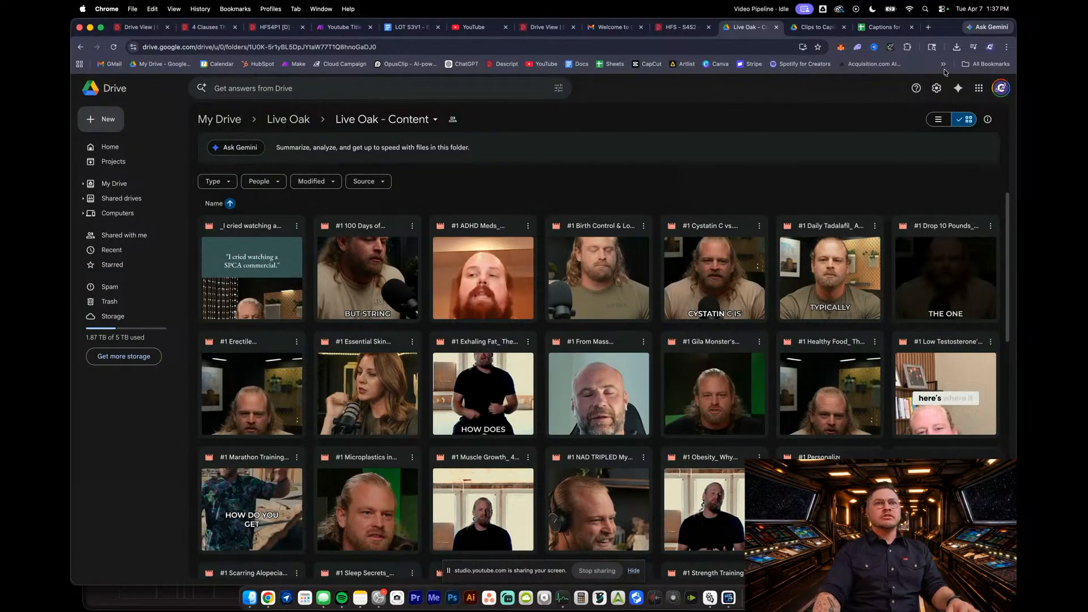
Check the LOT - MB uploads in the Clips to Caption folder and cancel leaving the page
click(817, 29)
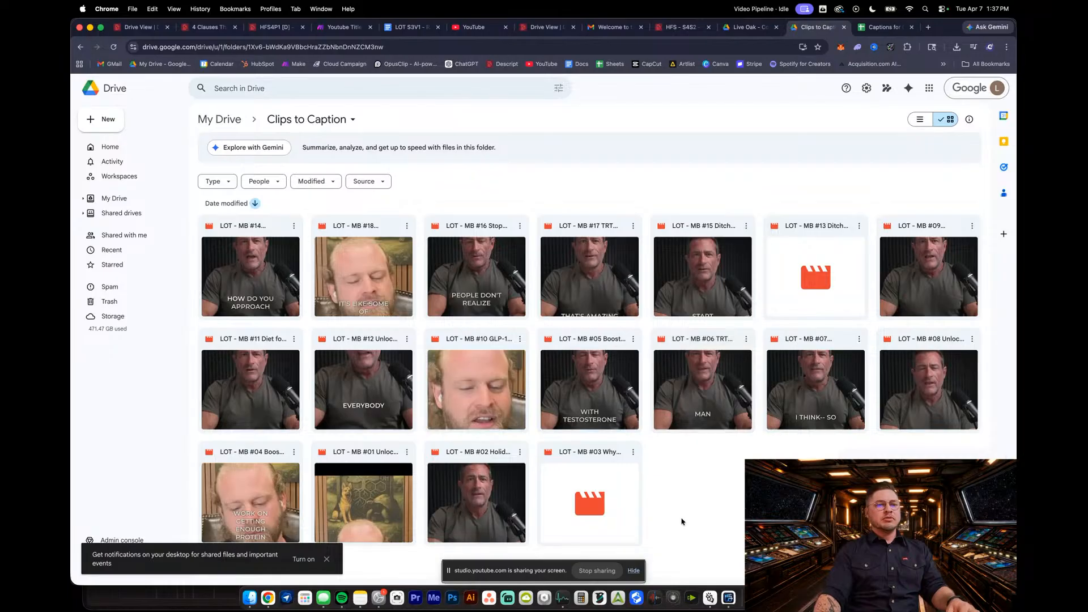
click(843, 27)
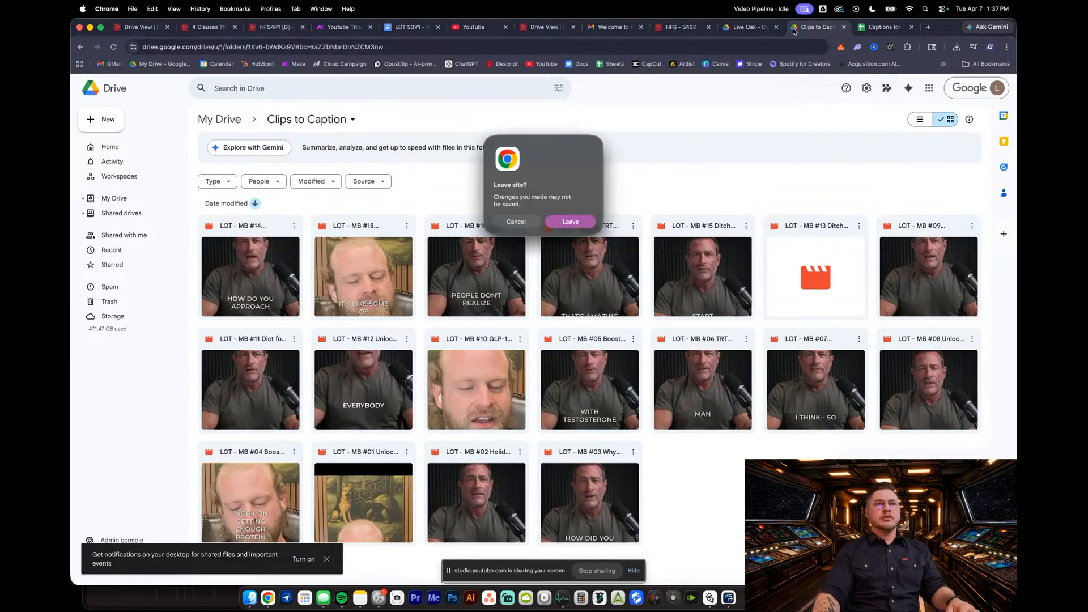
click(514, 222)
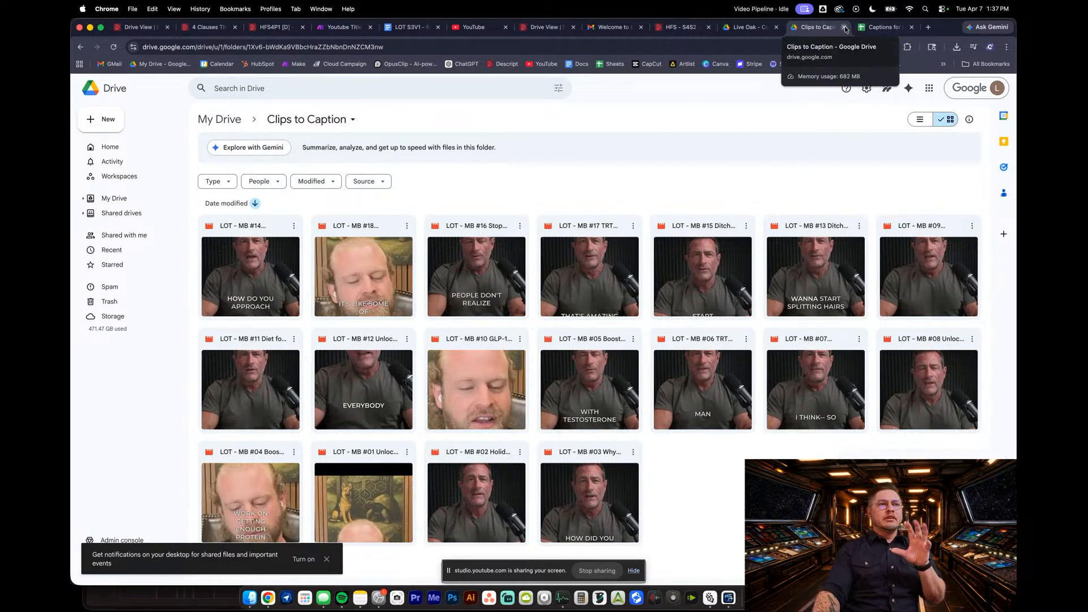
Replace the Clips to Caption page with the Cloud Campaign dashboard and switch to the Live Oak workspace
click(344, 63)
click(567, 222)
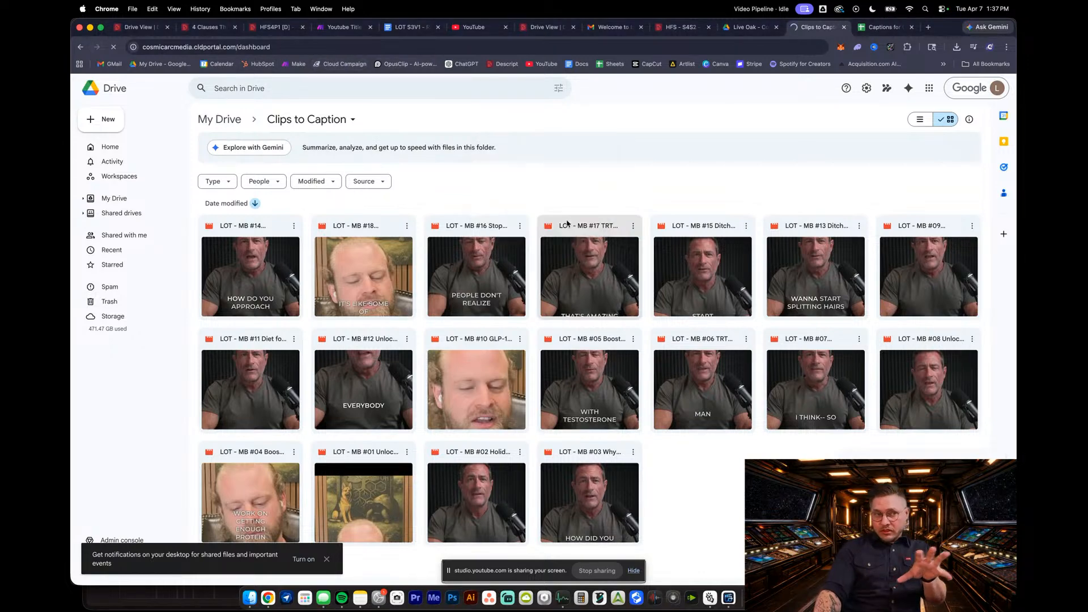
click(530, 280)
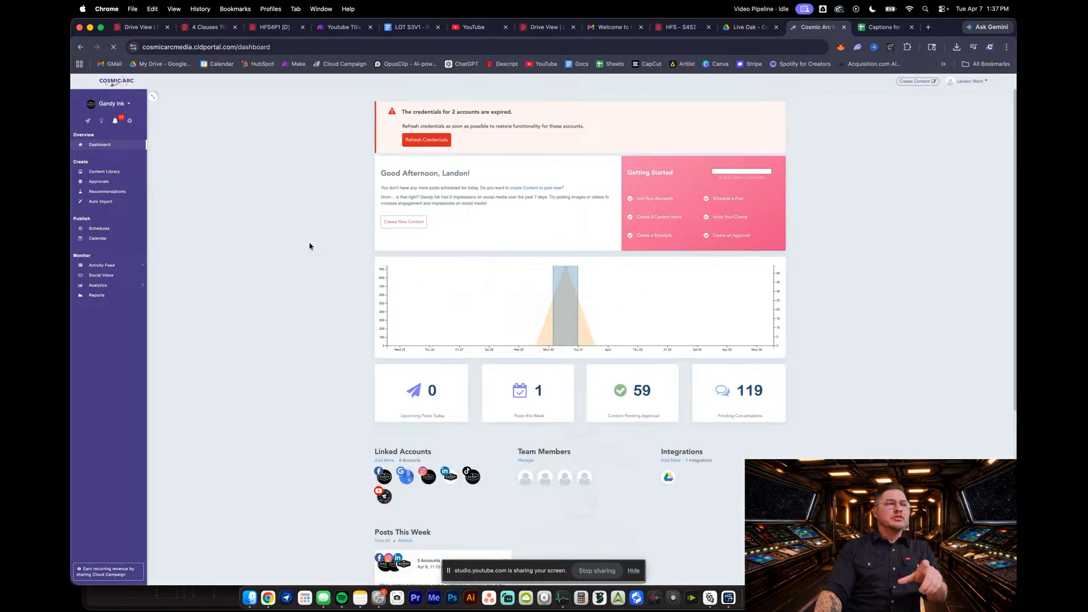
click(105, 105)
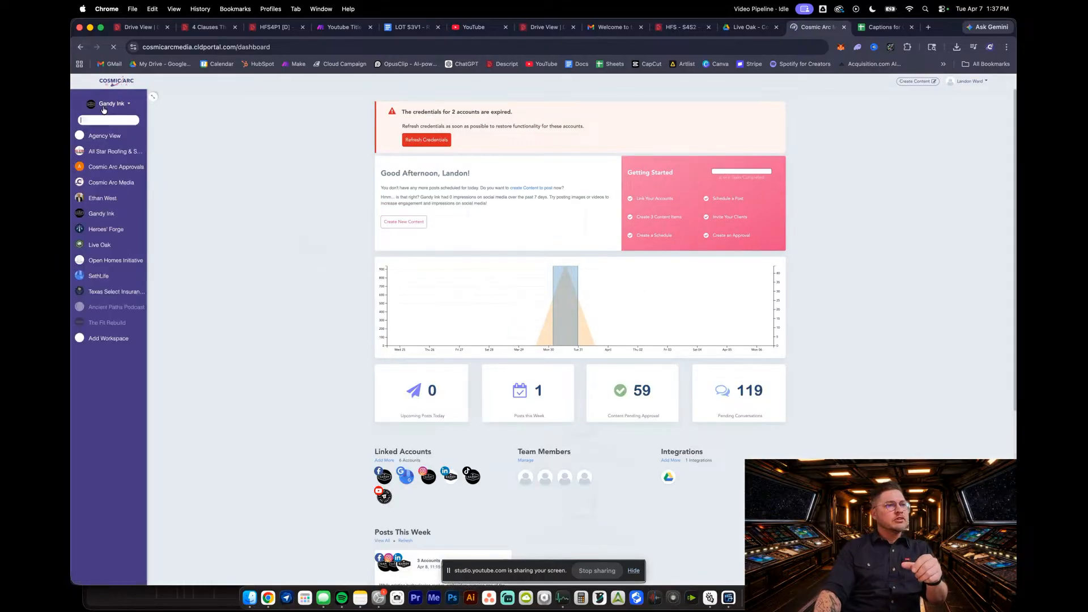
click(102, 249)
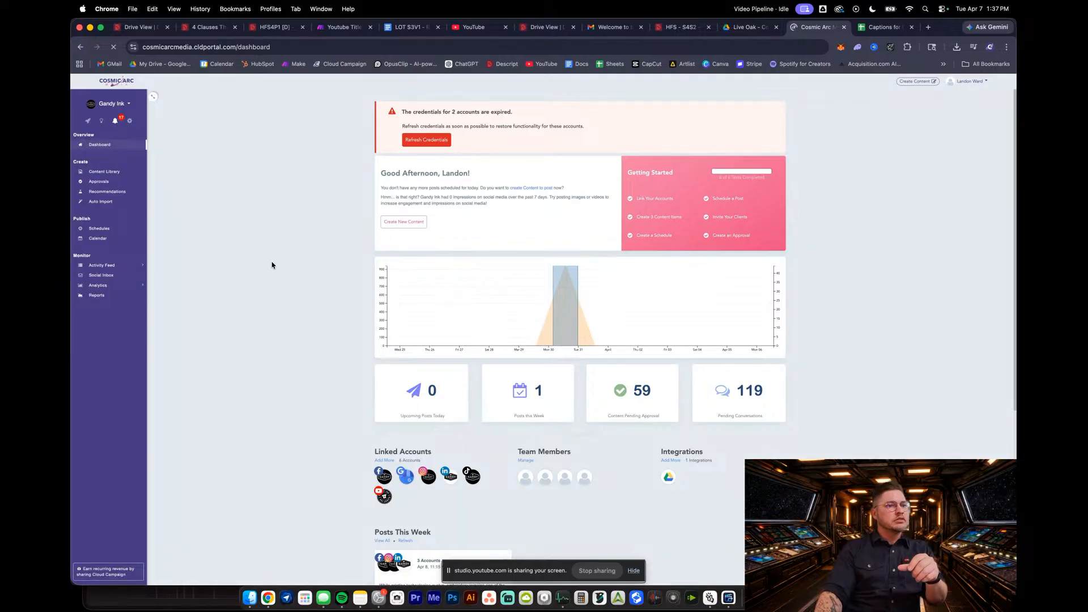
click(111, 112)
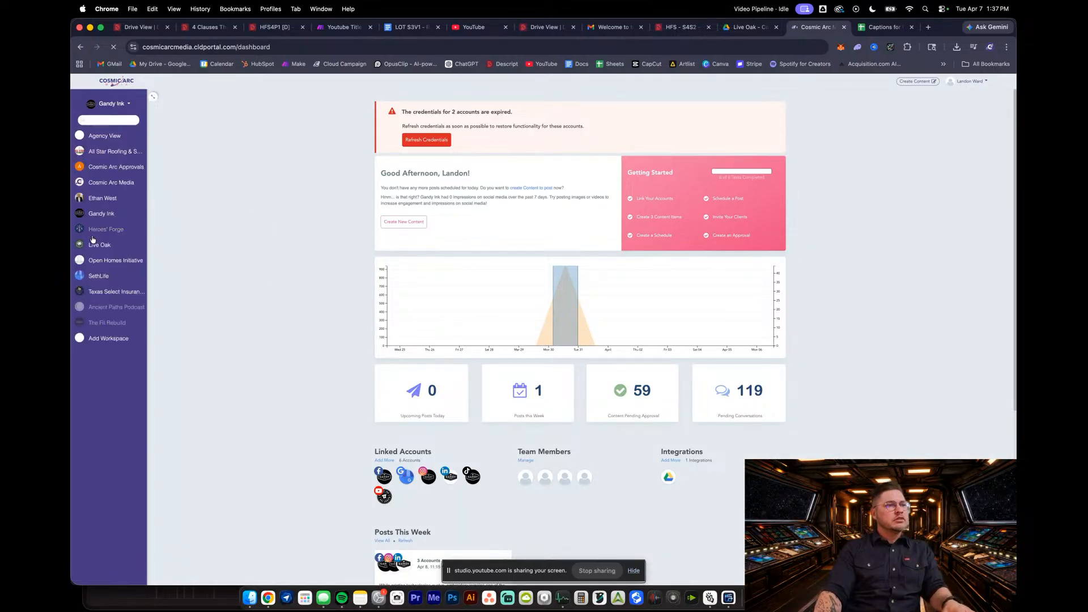
click(124, 218)
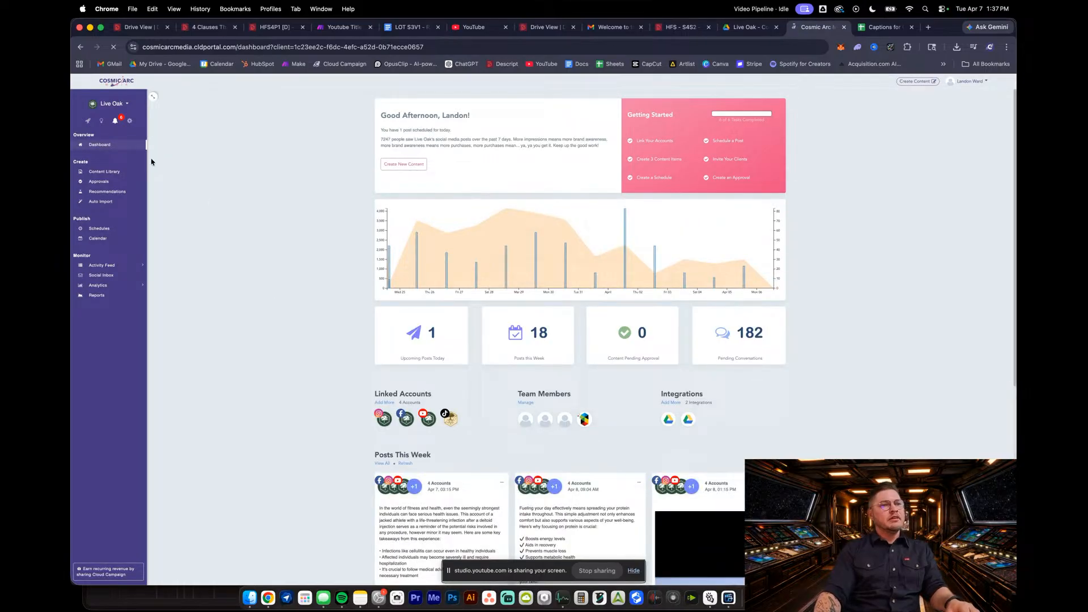
Review the Live Oak workspace's alerts and its auto-import sources
click(118, 122)
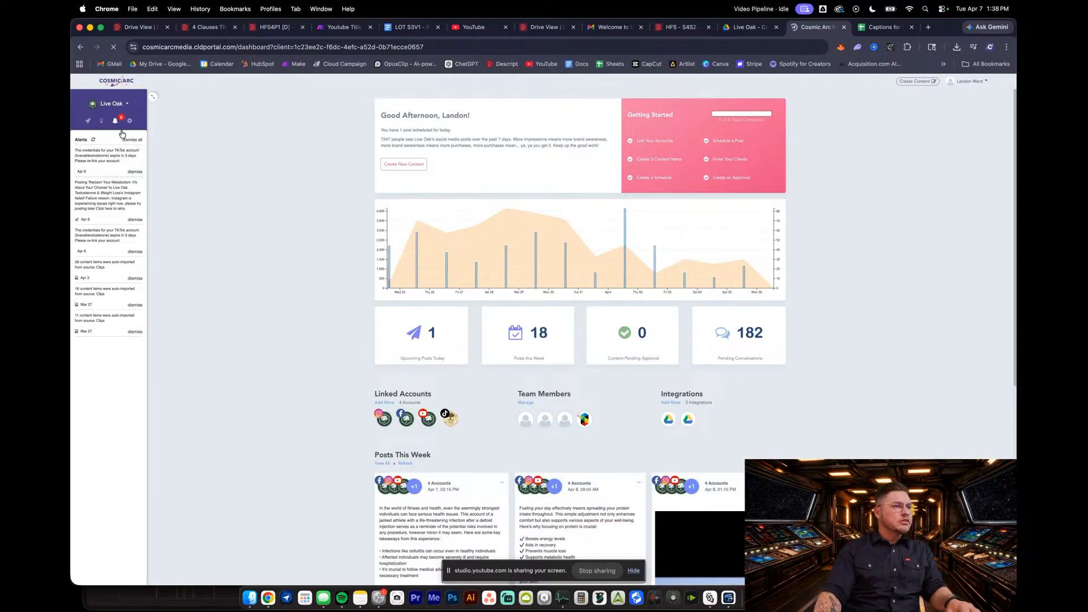
click(116, 121)
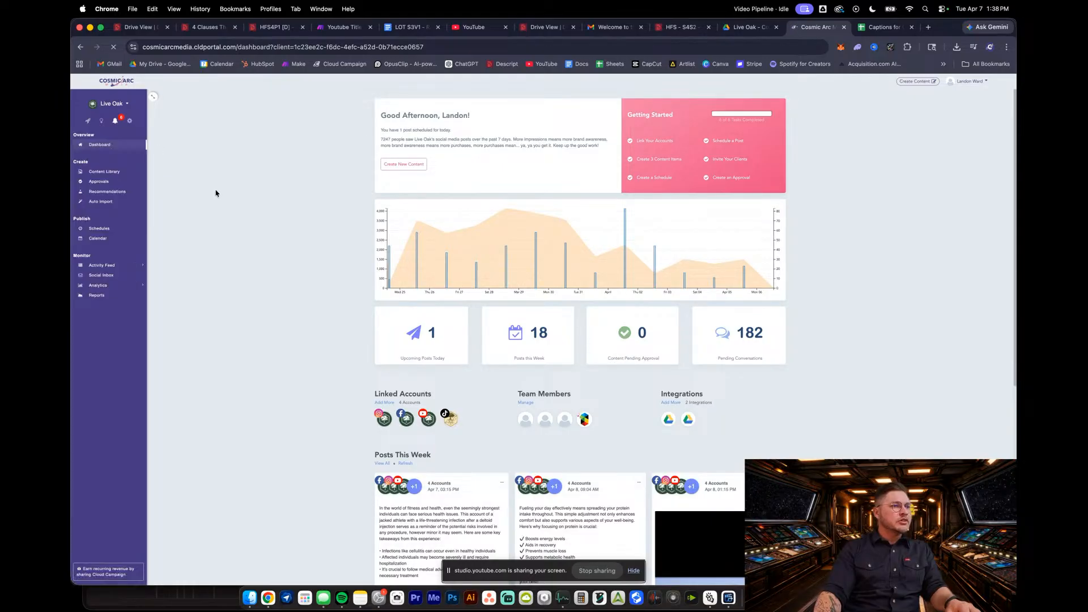
click(97, 202)
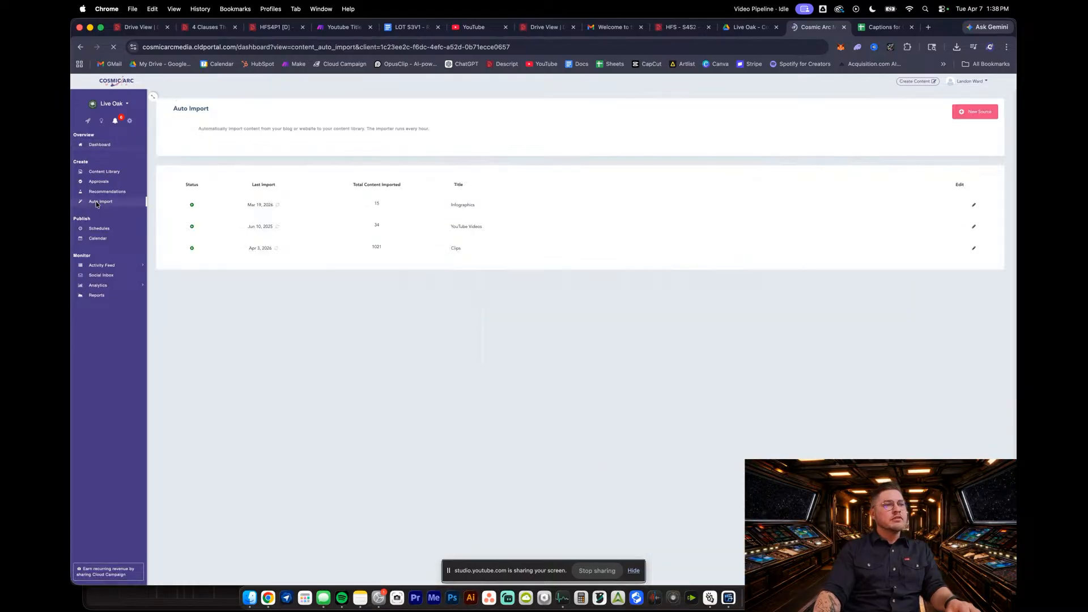
Look through the Live Oak content library for the new LOT - MB clips and dismiss the recommendation survey
click(99, 171)
scroll(398, 441, down, 5)
scroll(397, 440, down, 2)
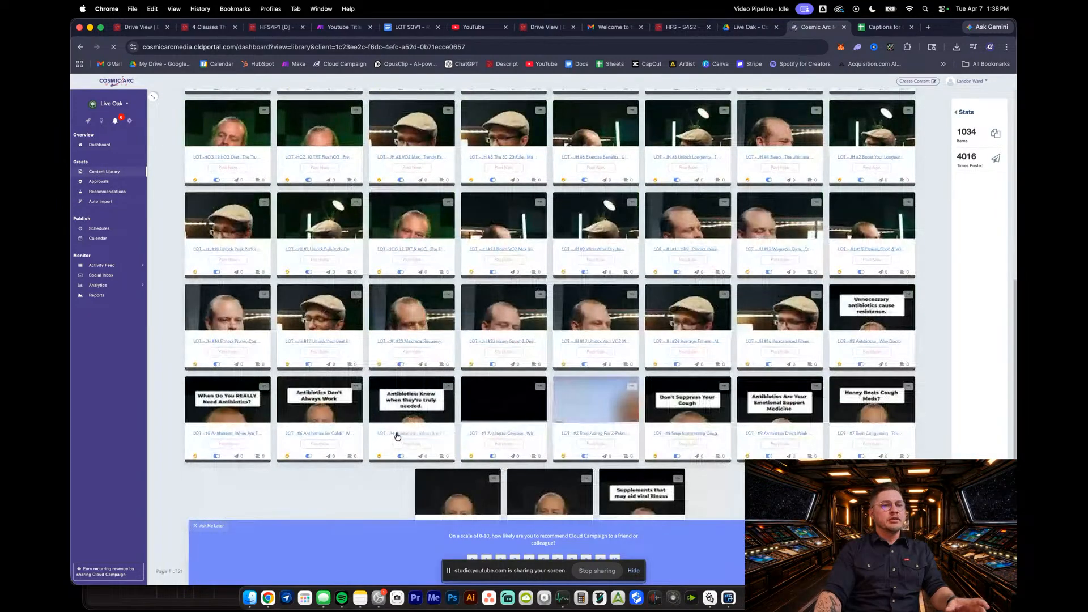
scroll(396, 437, up, 6)
scroll(449, 385, down, 3)
scroll(449, 384, down, 3)
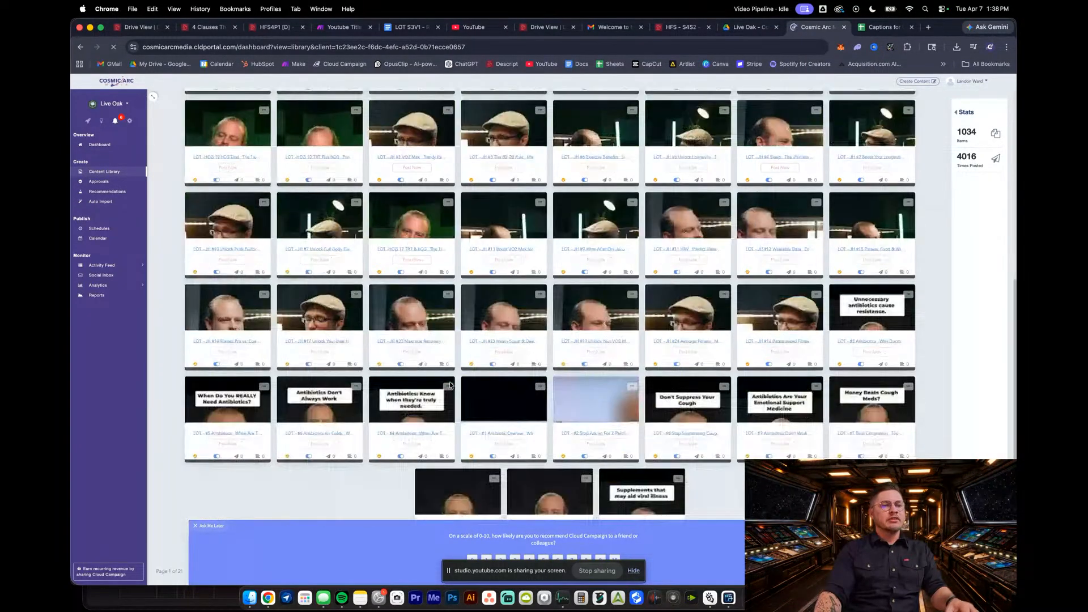
scroll(449, 382, up, 8)
click(210, 526)
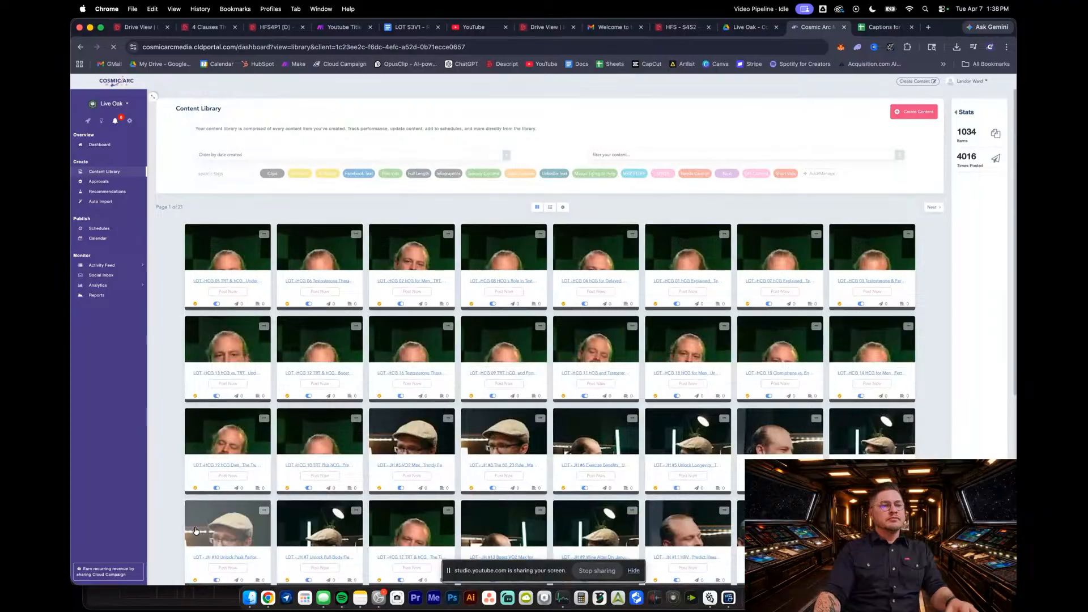
Recheck the auto-import sources, and reload the Live Oak content library to look for newly imported clips
click(99, 202)
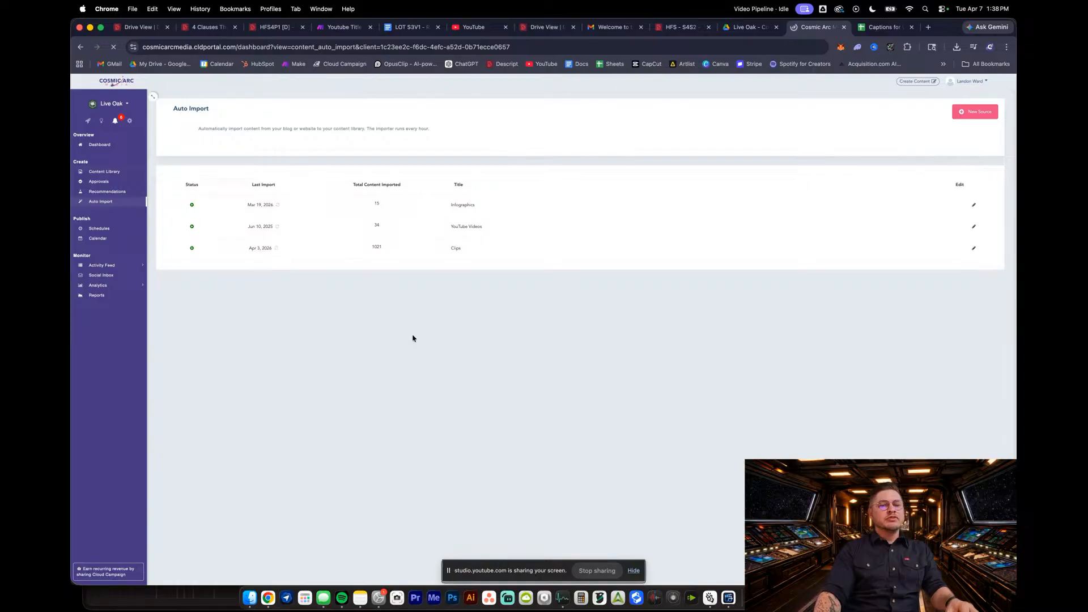
click(105, 171)
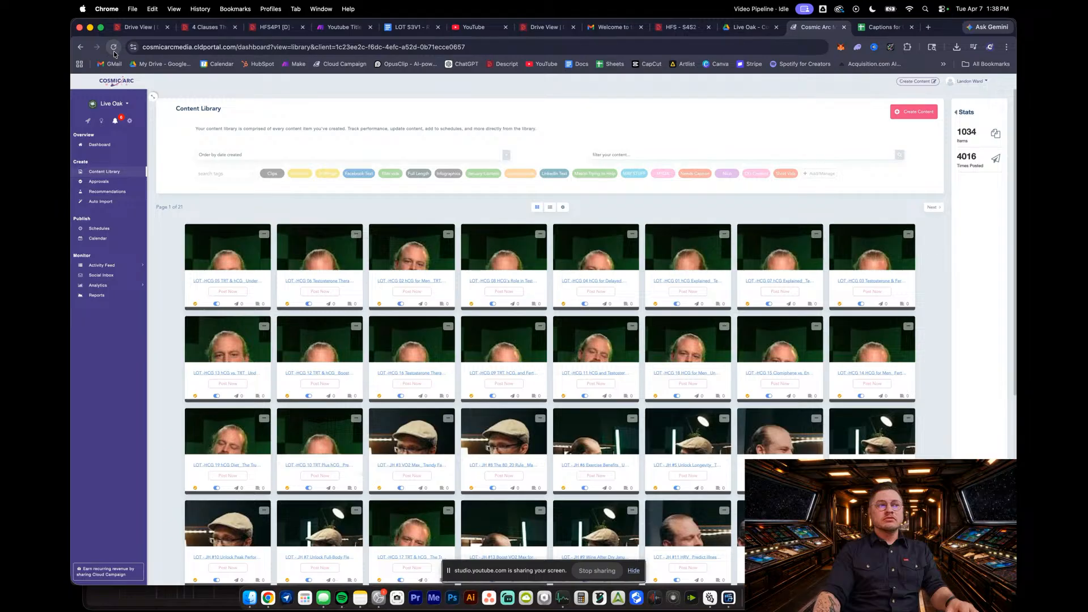
click(114, 47)
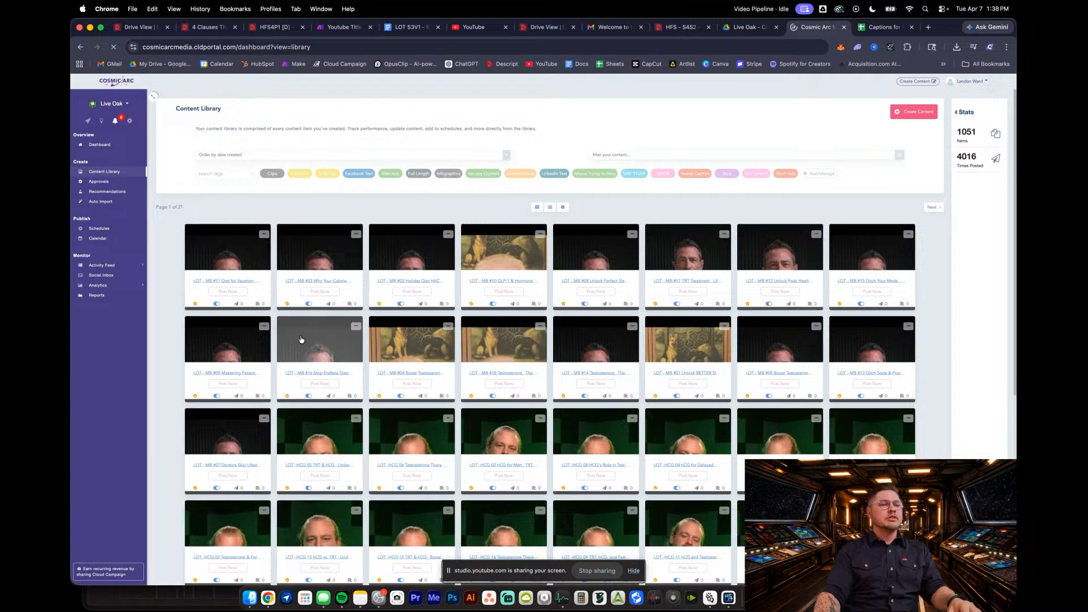
Close the Live Oak - Content folder page and show the project files of the HFS - S4S2 composition in Descript
click(744, 30)
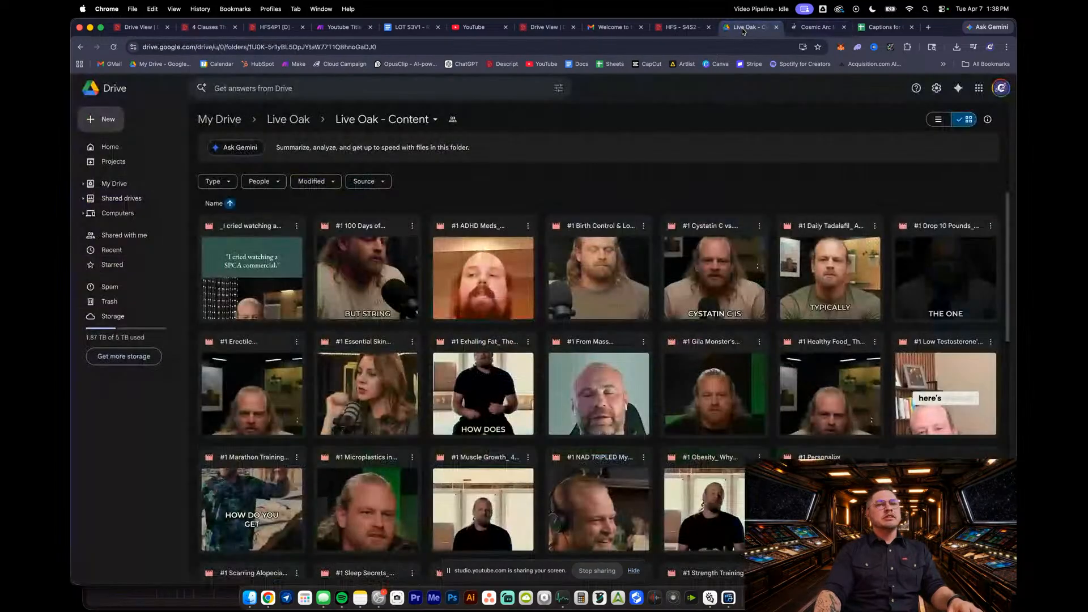
click(776, 26)
click(676, 28)
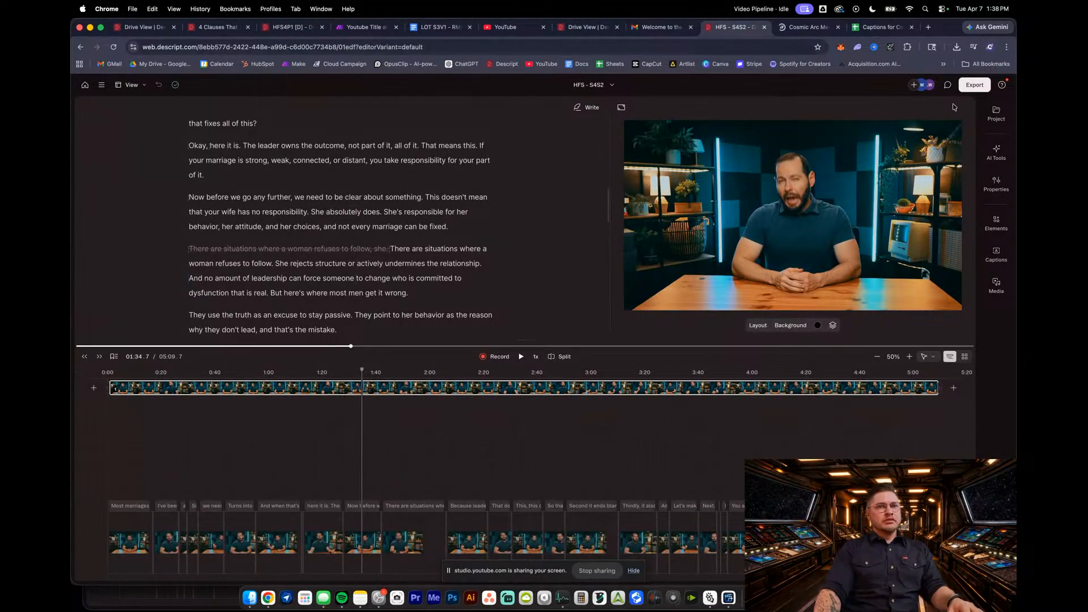
click(996, 113)
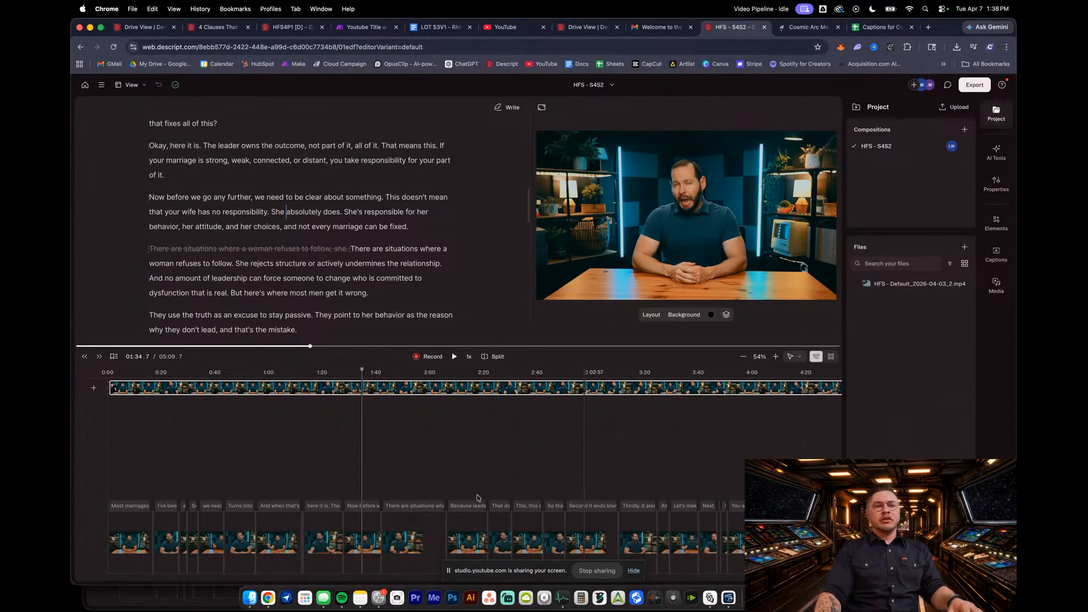
Switch to Finder and locate the MP4 clips in the HFS - S4S2 folder of Descript Projects
click(250, 597)
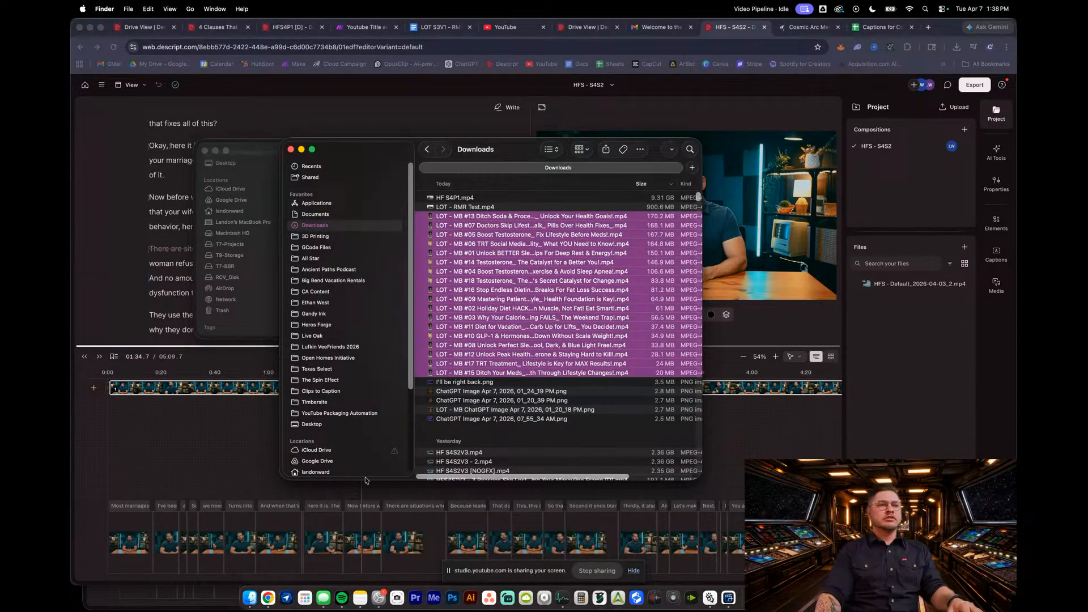
key(ctrl+Up)
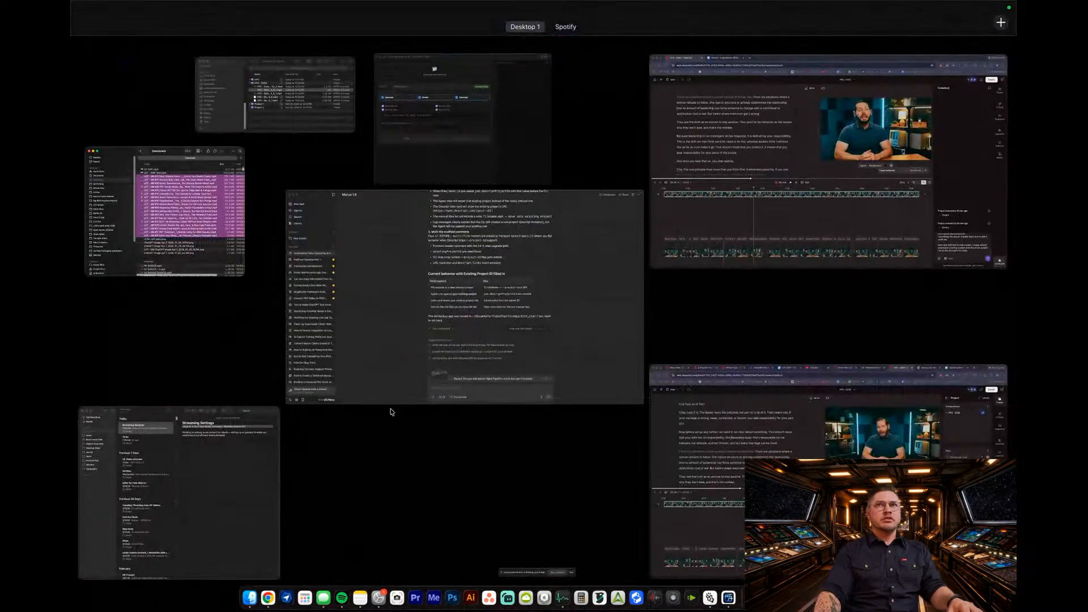
click(281, 105)
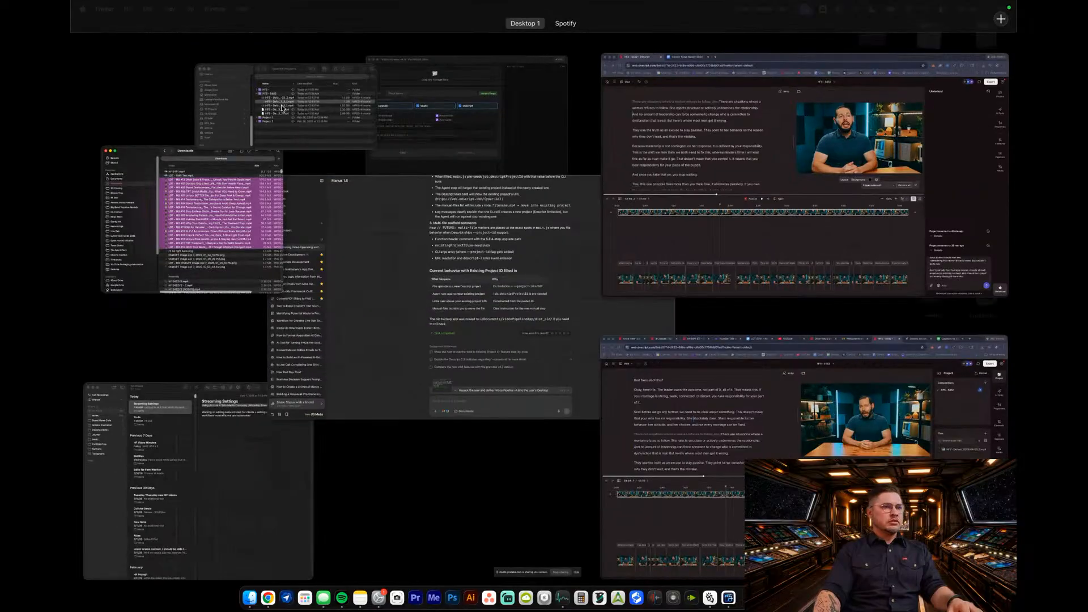
click(379, 217)
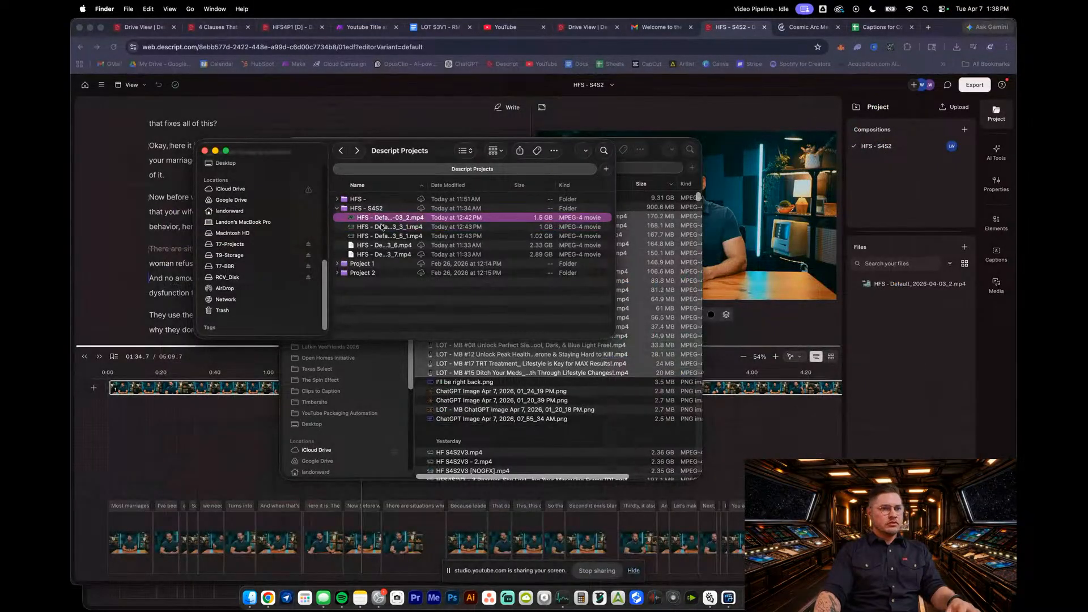
shift+click(381, 247)
shift+click(381, 255)
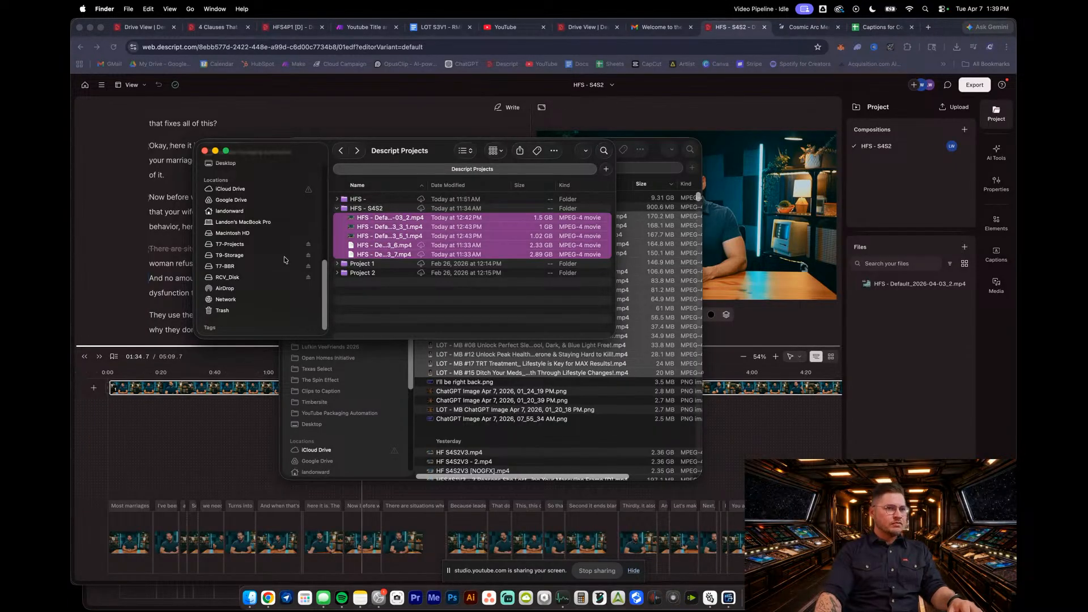
click(414, 326)
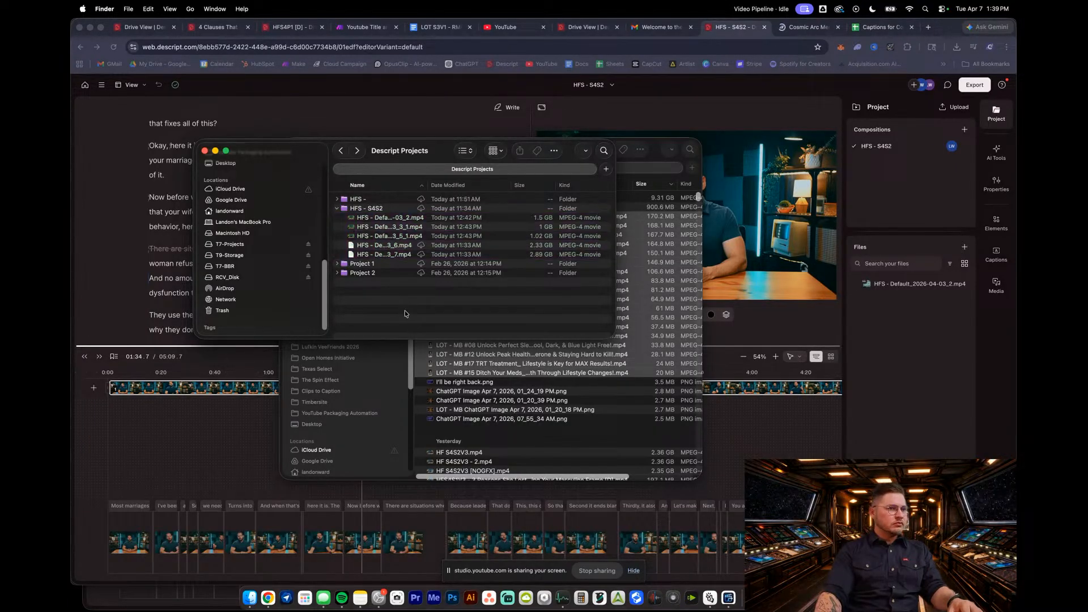
Try to preview HFS - Default_2026-04-03_6.mp4 and check the neighbouring clips in the HFS - S4S2 folder
click(387, 246)
key(space)
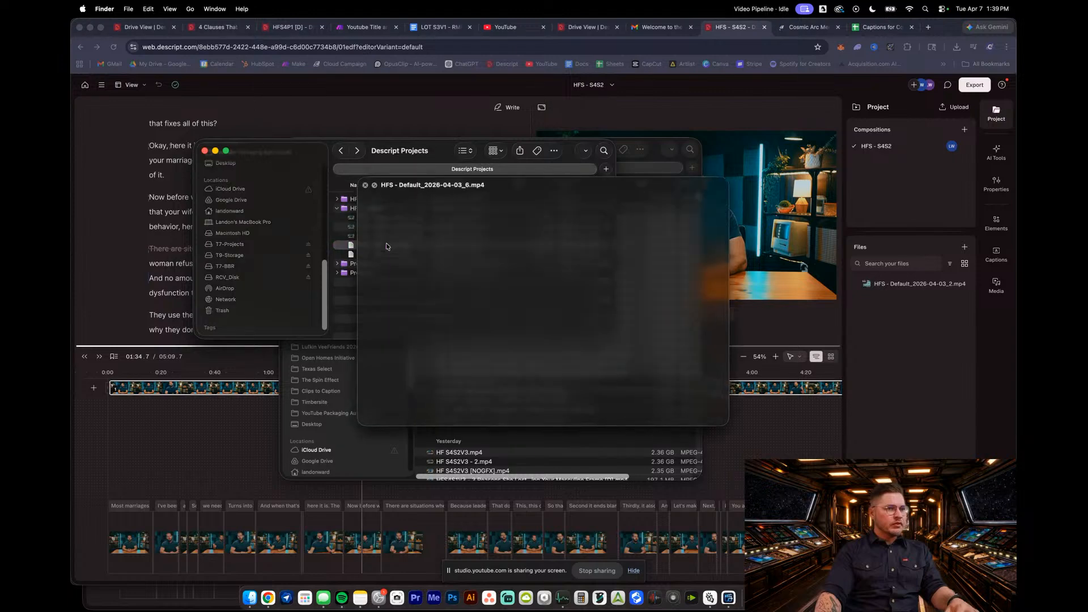
key(space)
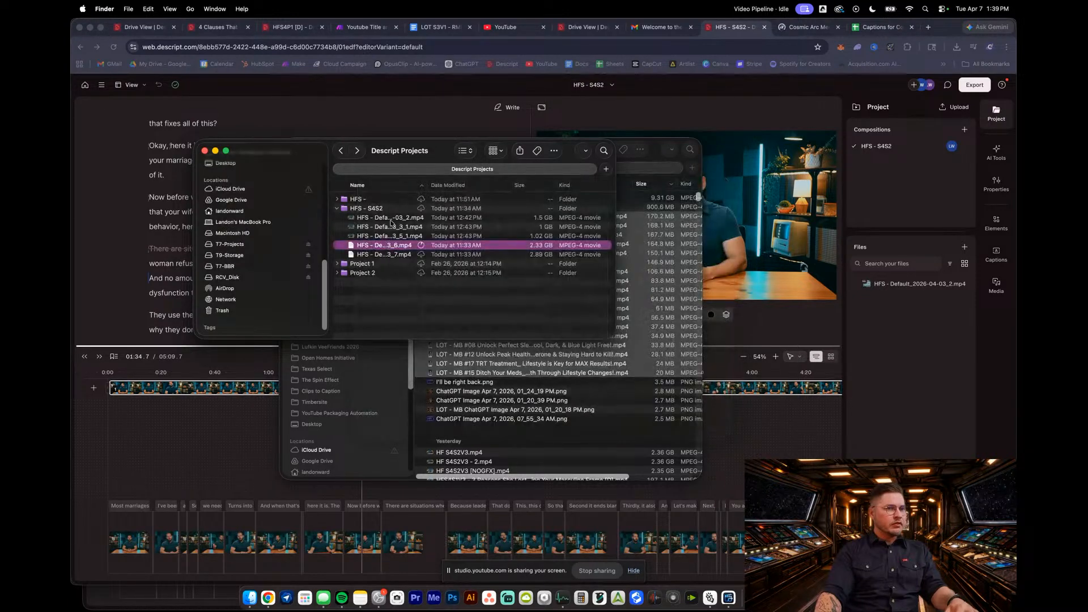
click(391, 219)
click(389, 247)
click(374, 219)
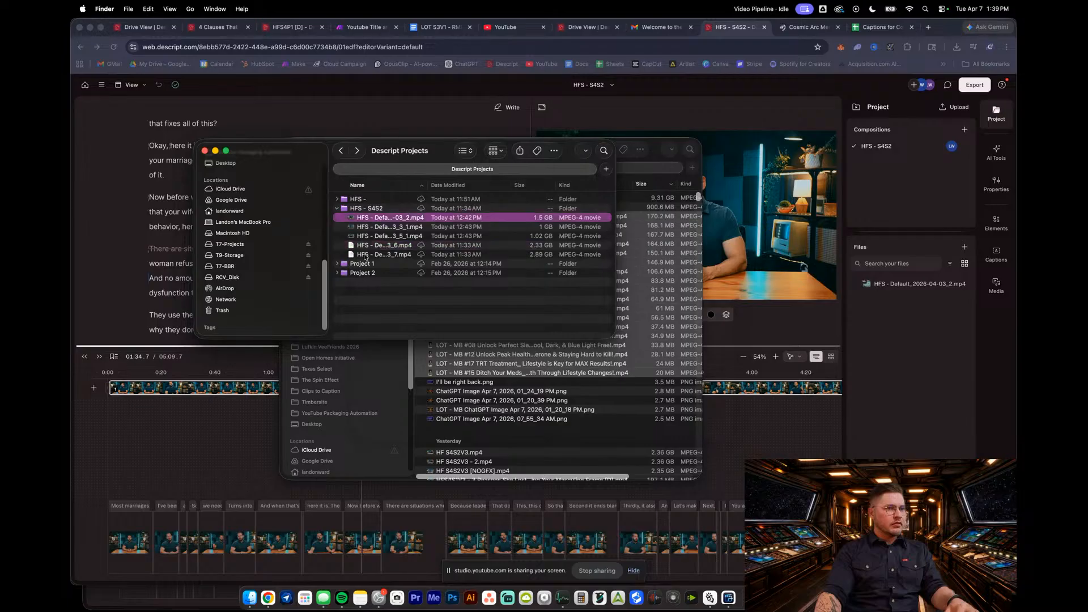
Open the Output folder of Heroes Forge Scripted inside the Media Encoder Watch Folder on RCV_Disk
click(225, 288)
click(255, 277)
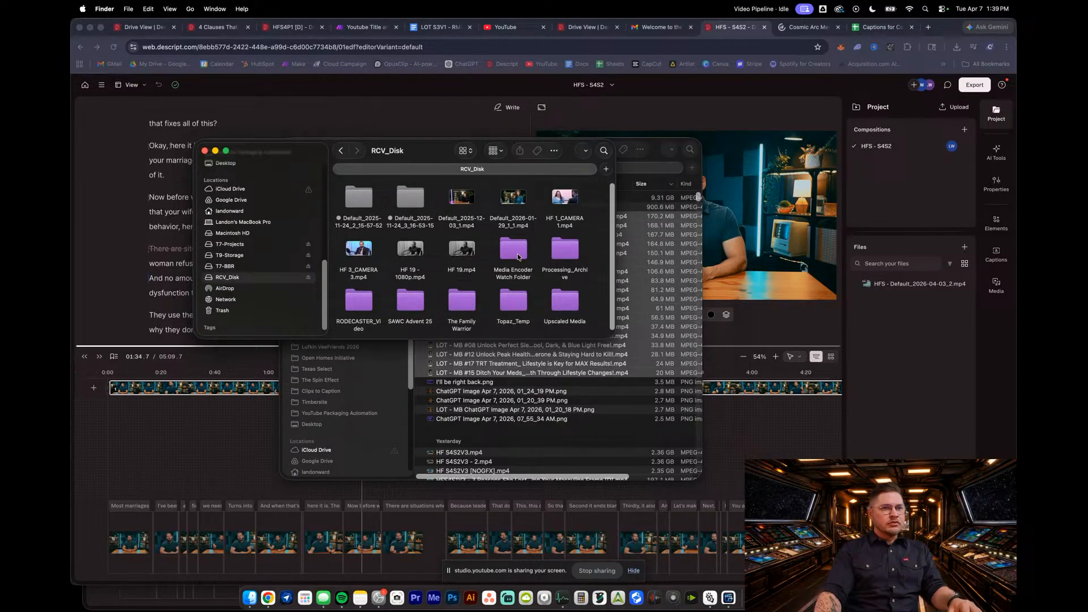
double_click(517, 257)
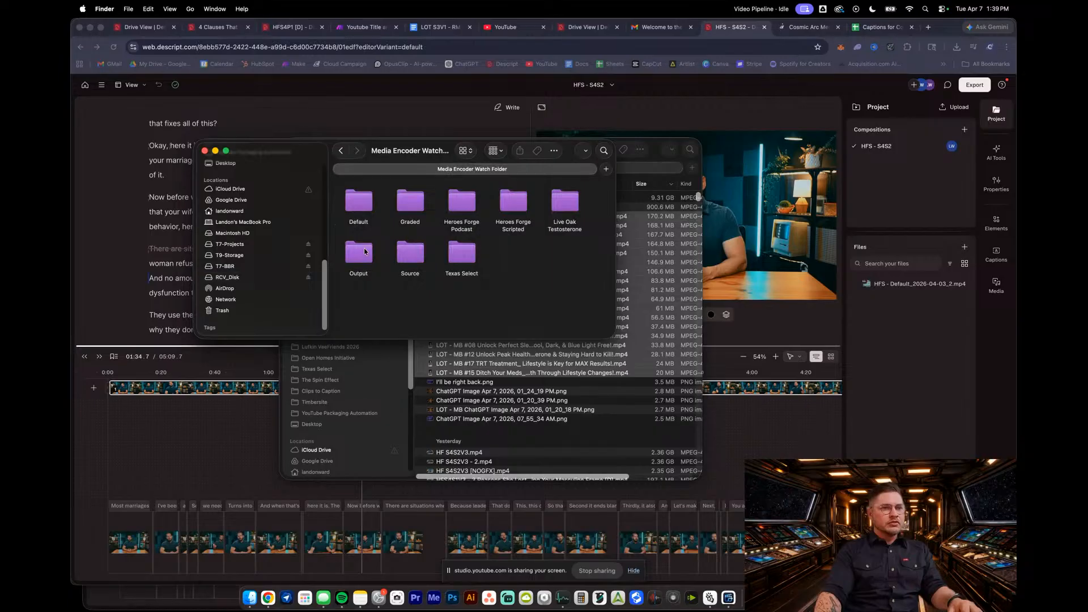
double_click(513, 201)
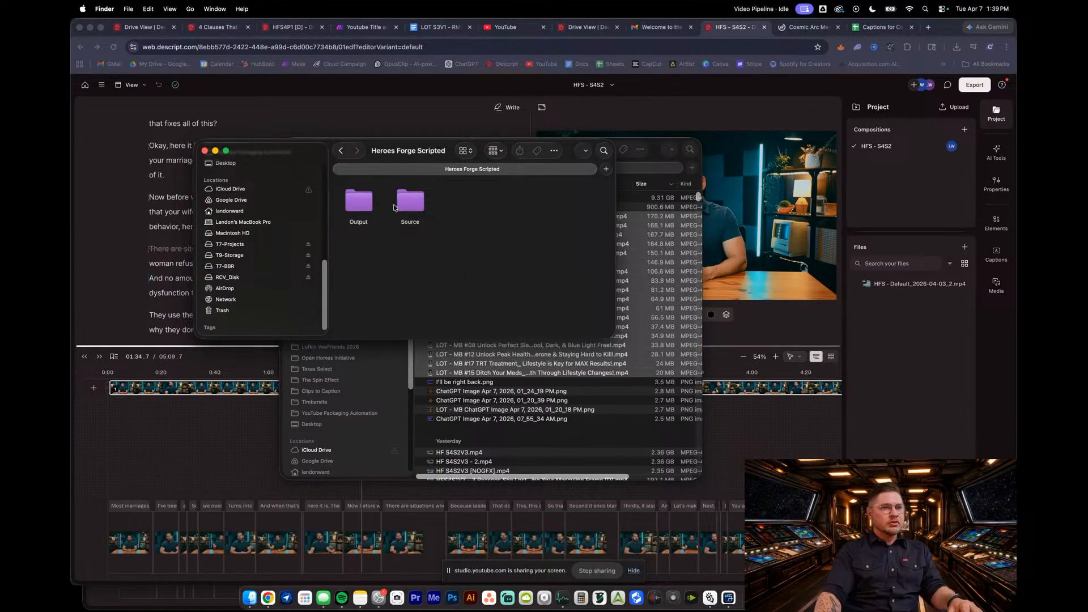
double_click(365, 204)
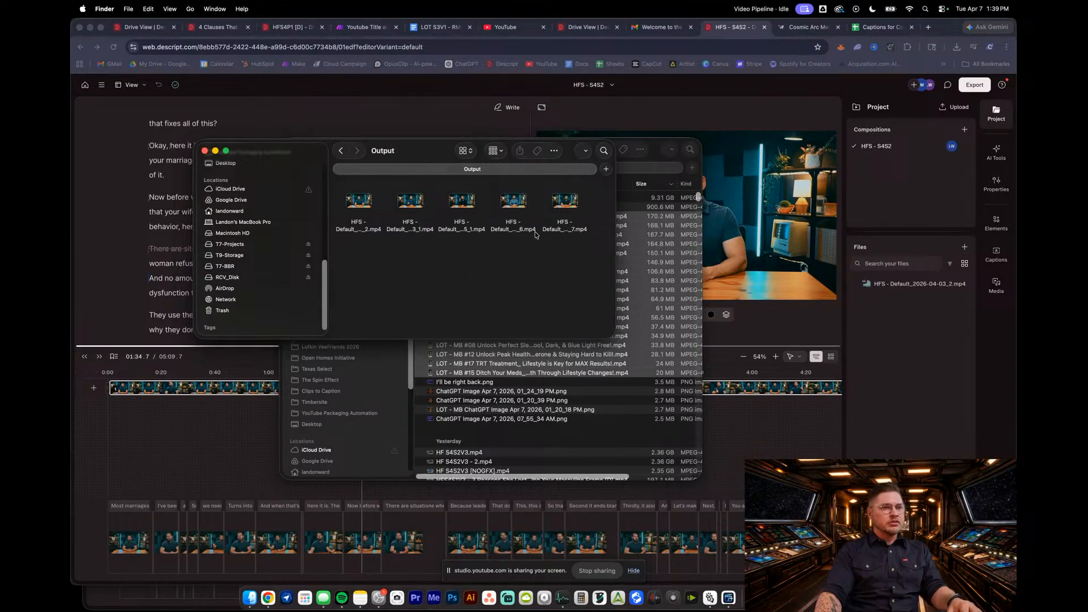
Preview the HFS - Default clips in the Output folder one after another, from clip 7 back to clip 2
click(558, 227)
key(space)
key(Left)
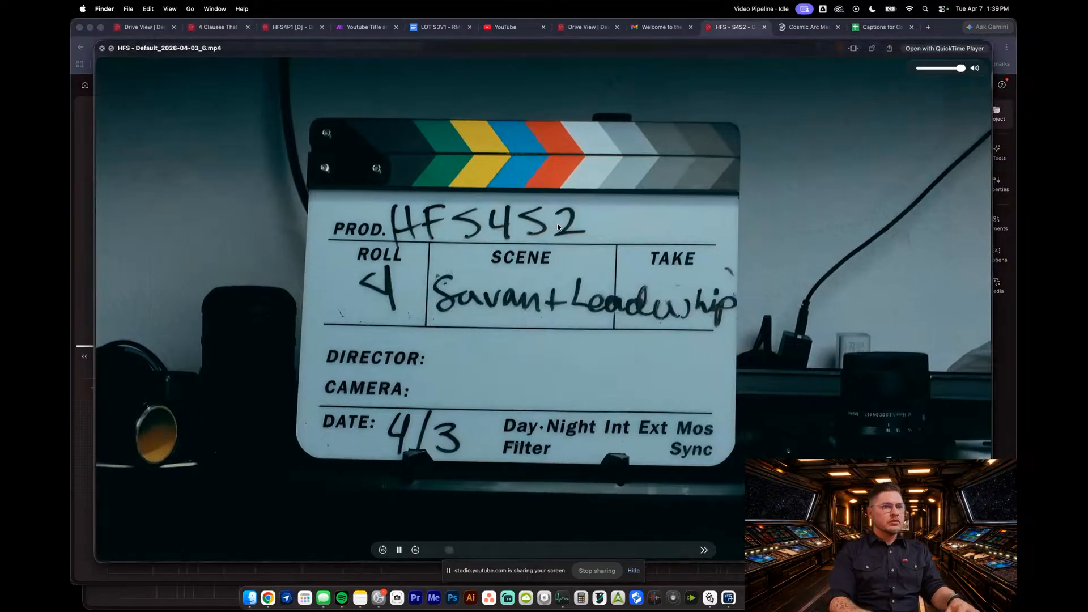
key(Left)
key(Left)
key(Left)
key(space)
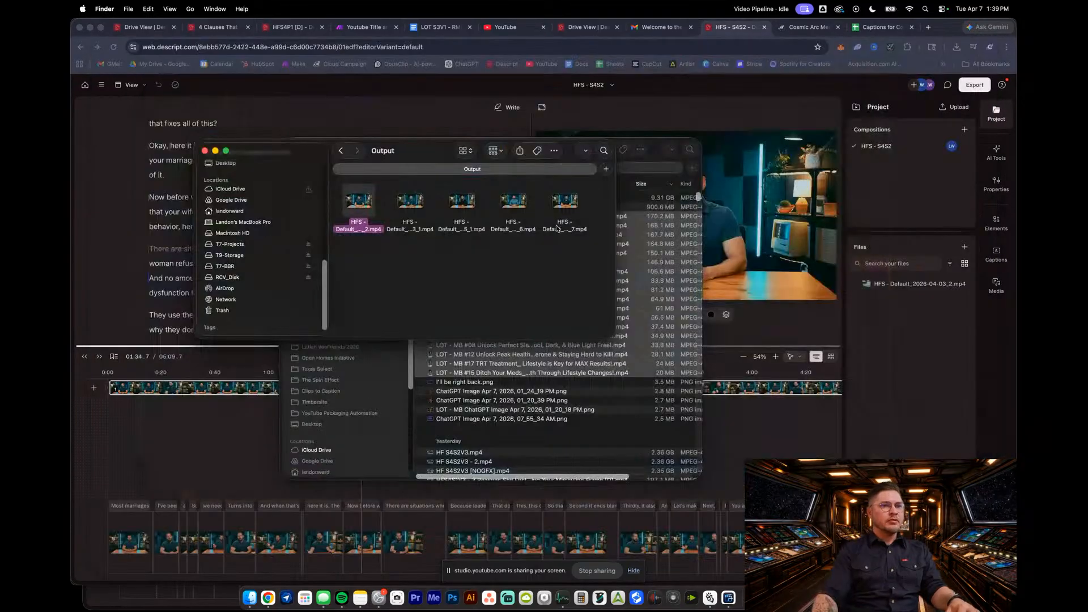
Add the HFS - Default clips 3_1, 5_1, 6 and 7 from the Output folder to the Descript project's files, leaving out clip 2
drag(531, 234, 348, 194)
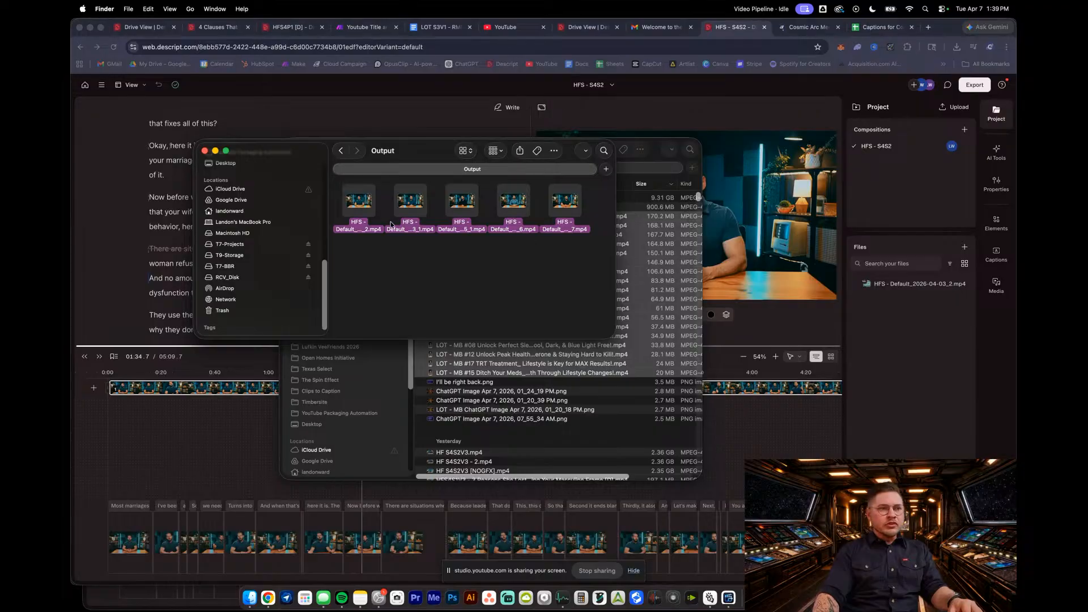
super+click(364, 229)
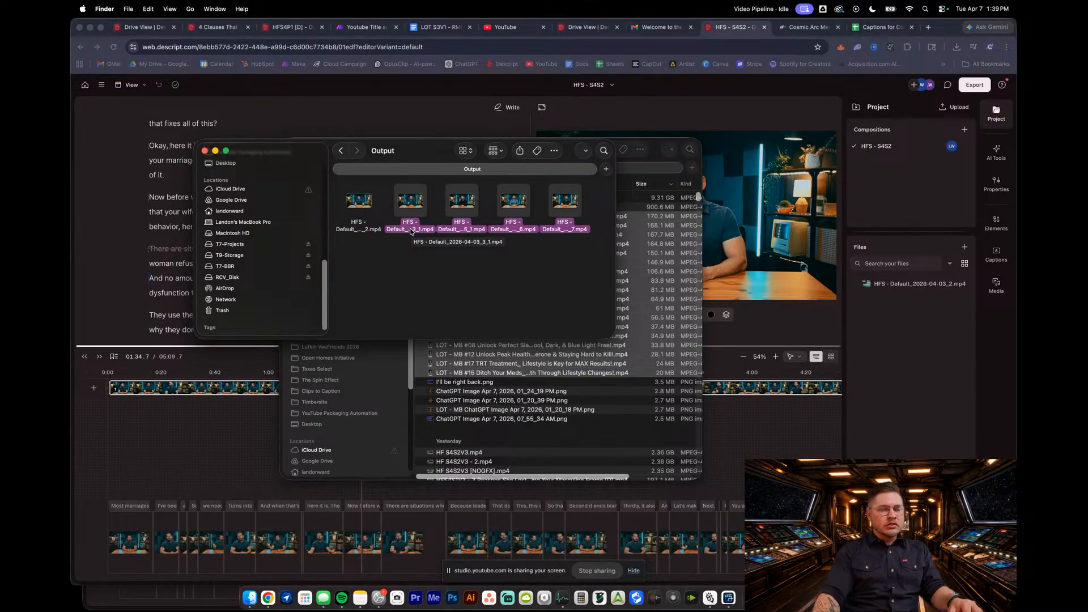
drag(412, 230, 890, 395)
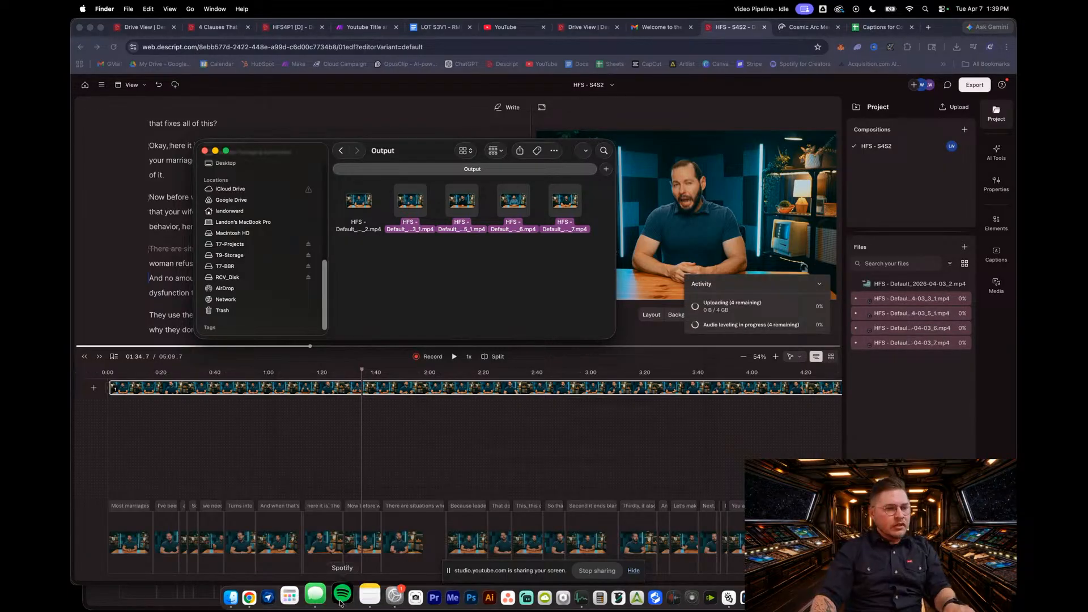
Switch to Manus and draft a message asking for a Descript Underlord prompt that accomplishes everything done in Descript project creations/agent usage
click(708, 593)
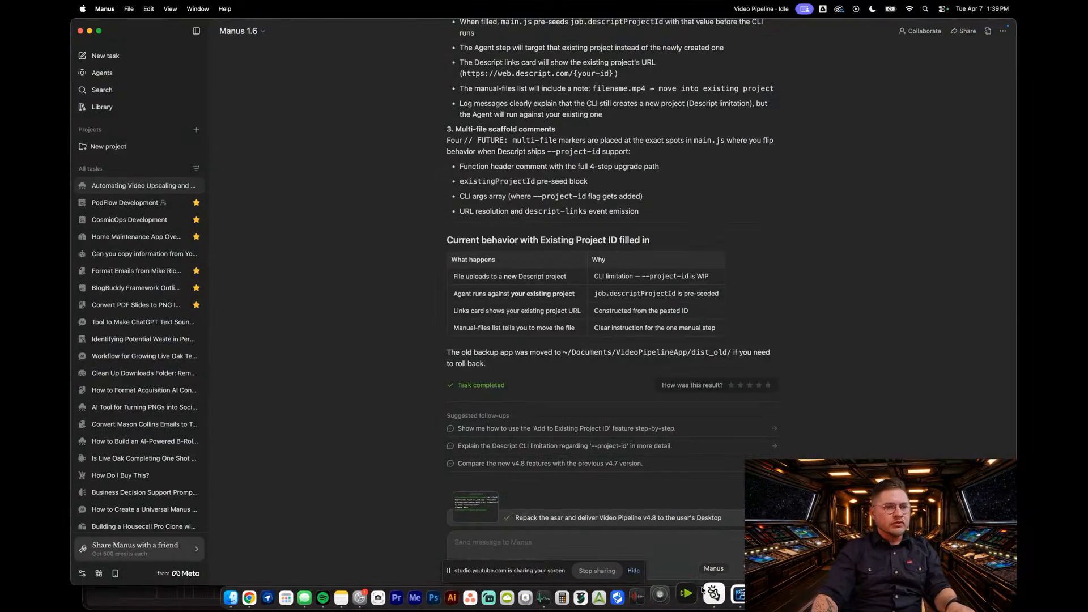
text(can you write me a pr)
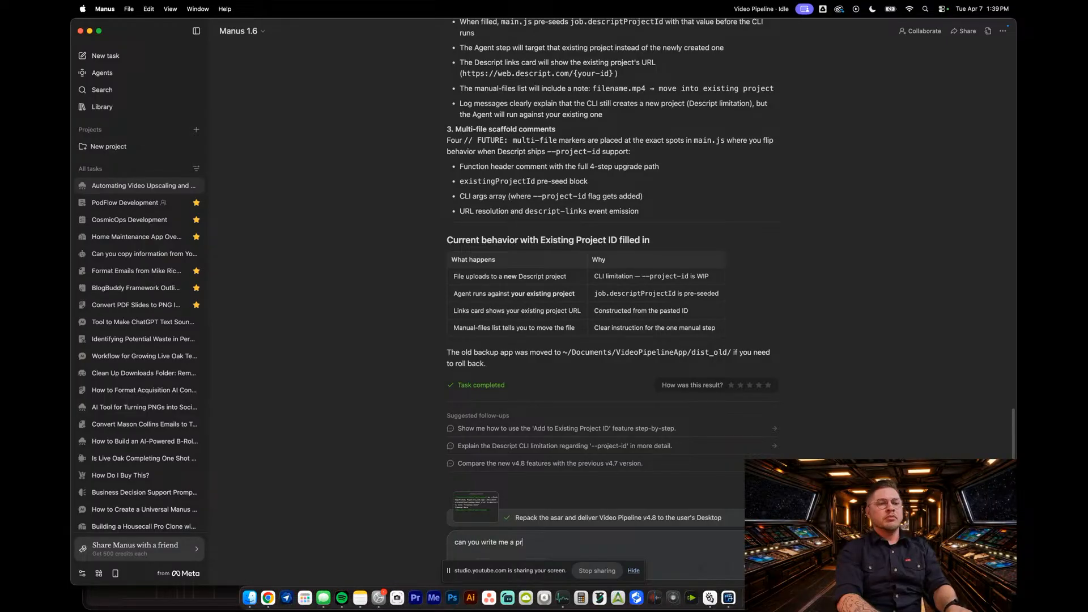
text(ompt for de)
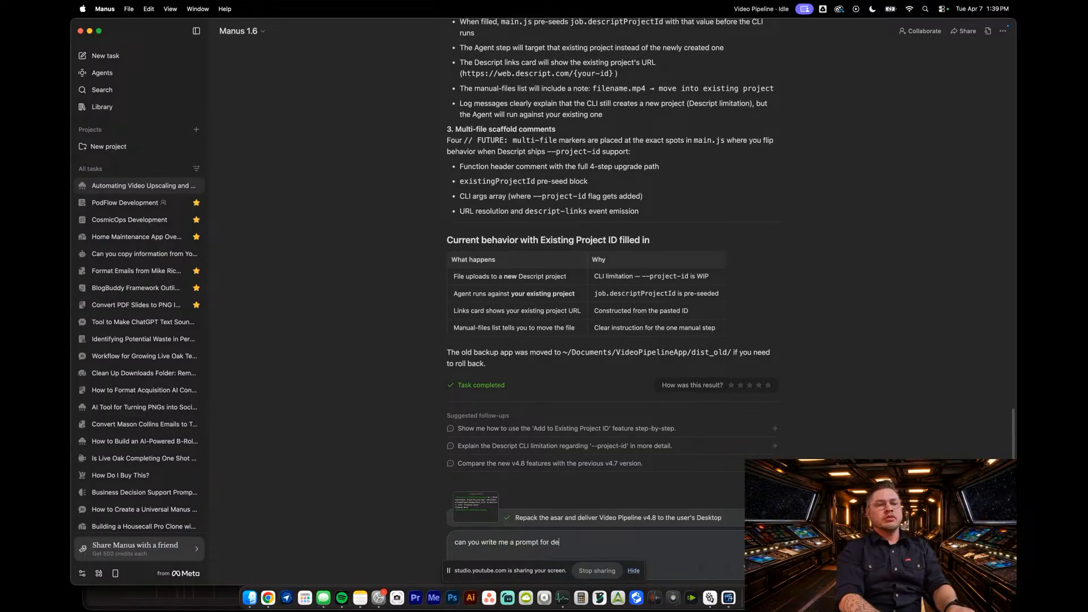
text(script's underlord that w)
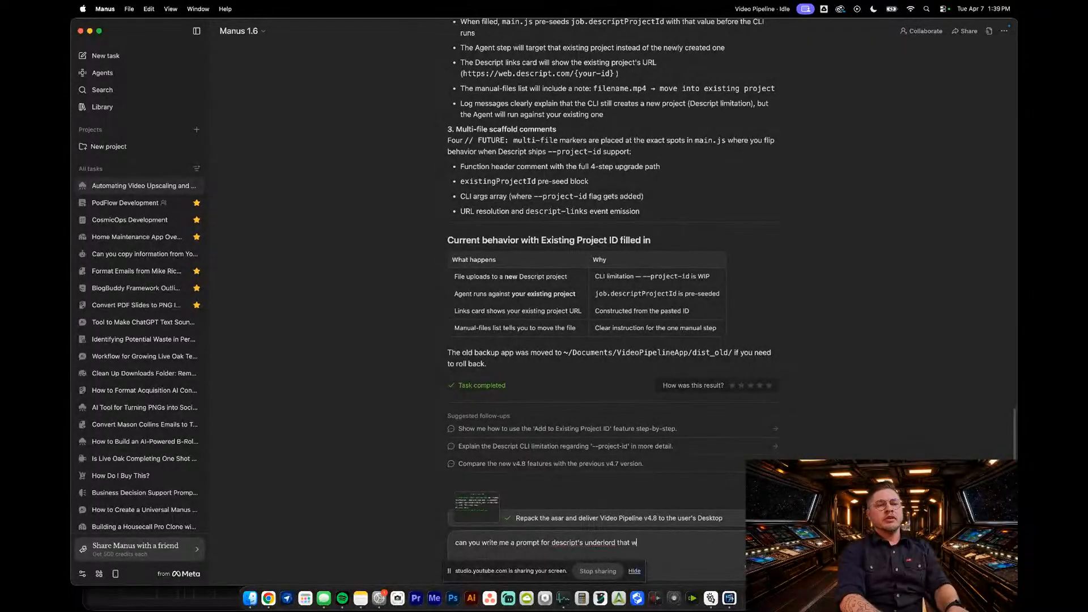
text(ill accomplish all the things you do)
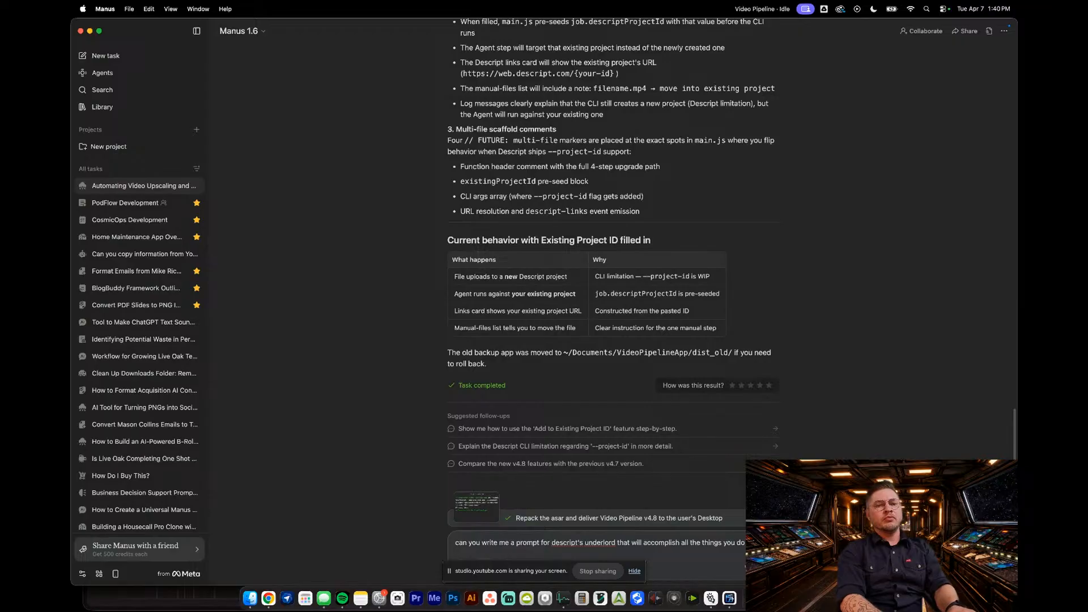
text( we do a descript)
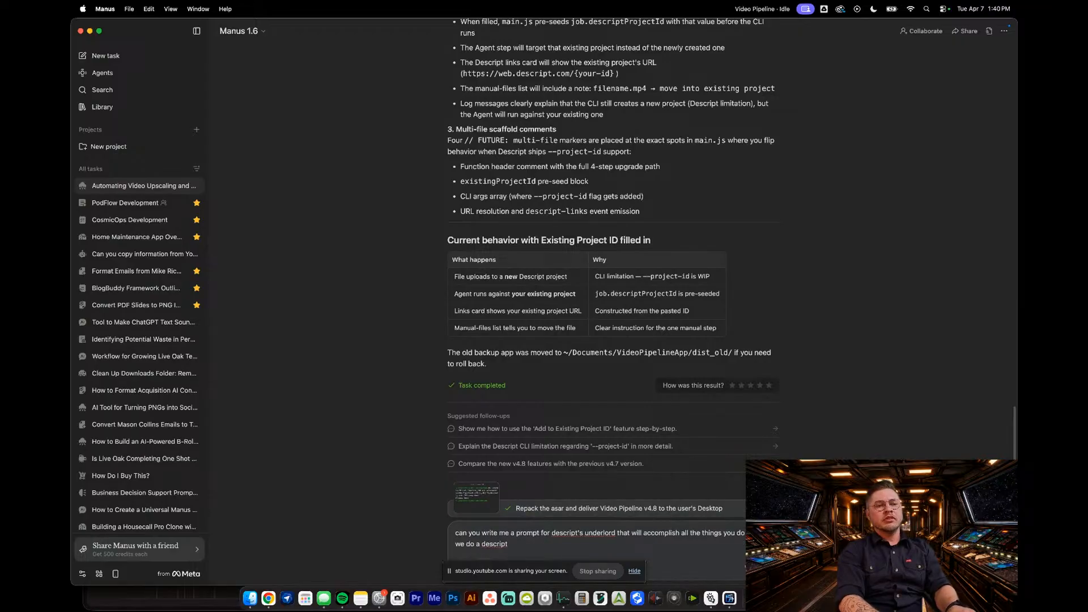
text( p)
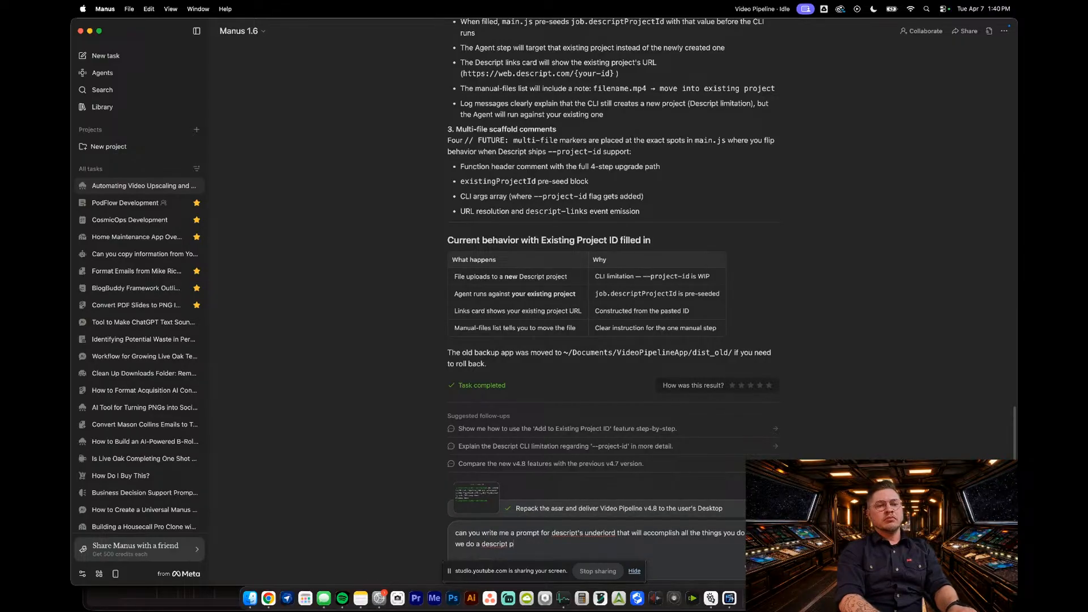
text(roject creations)
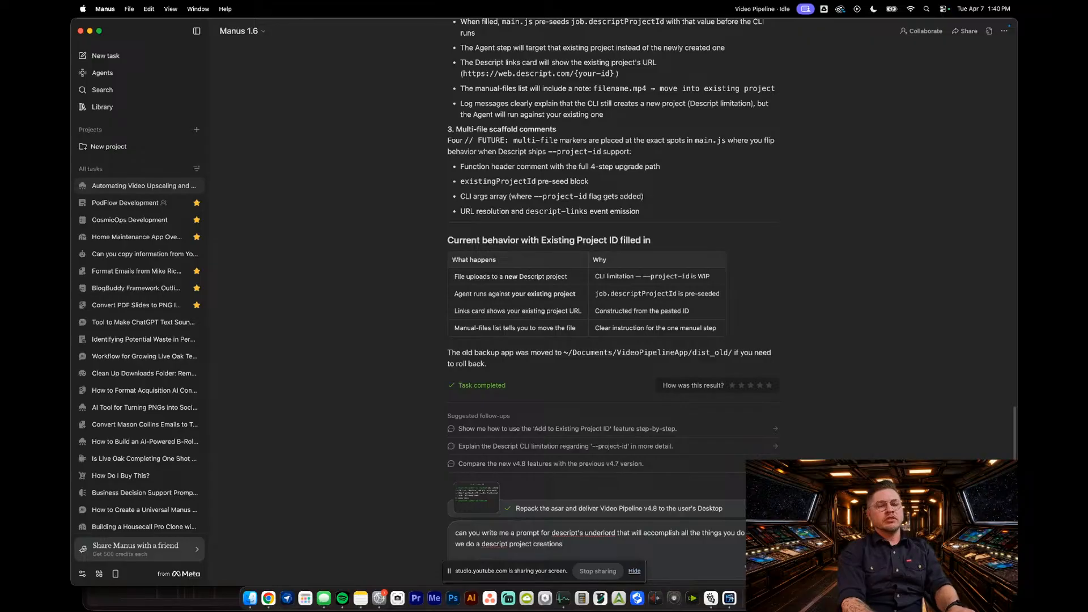
text(/agent usage? make it a)
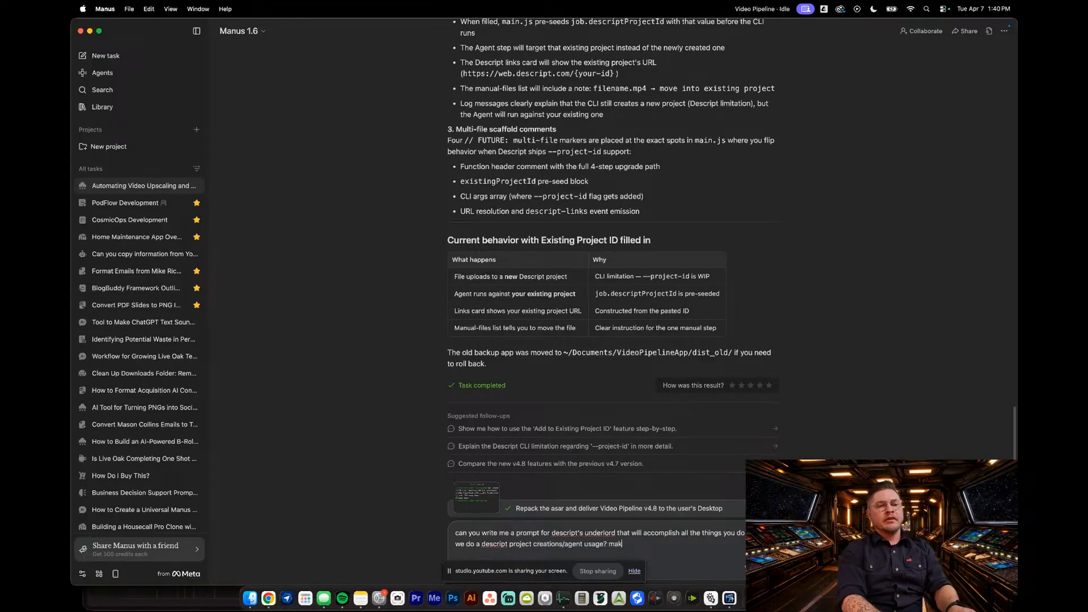
Add to the message that the prompt must accomplish what is done in video pipeline and include removing all retakes
text(ccomplish wha)
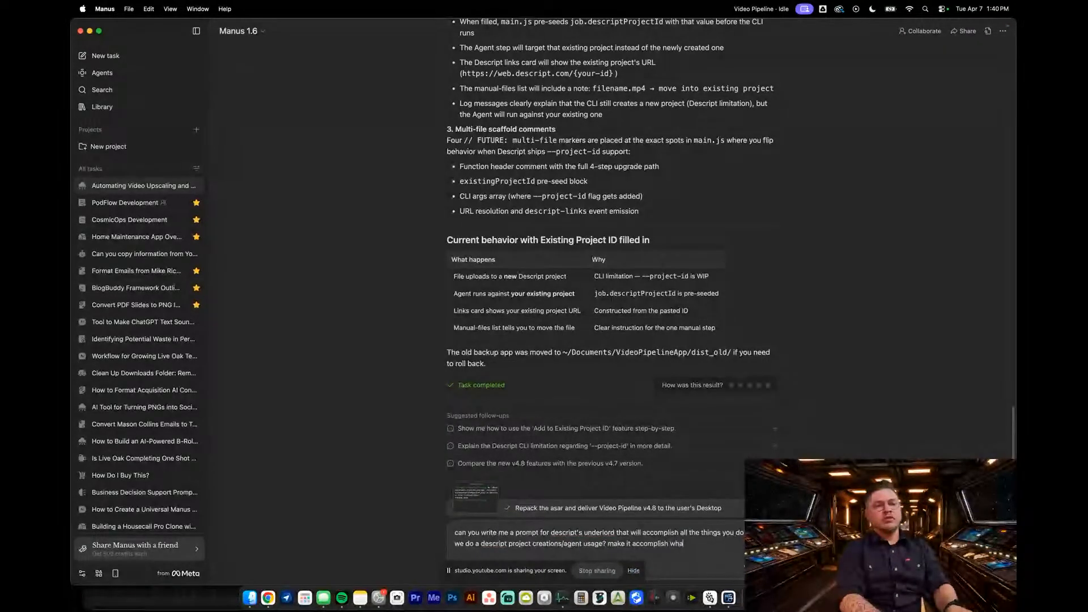
text(t we do in =videop)
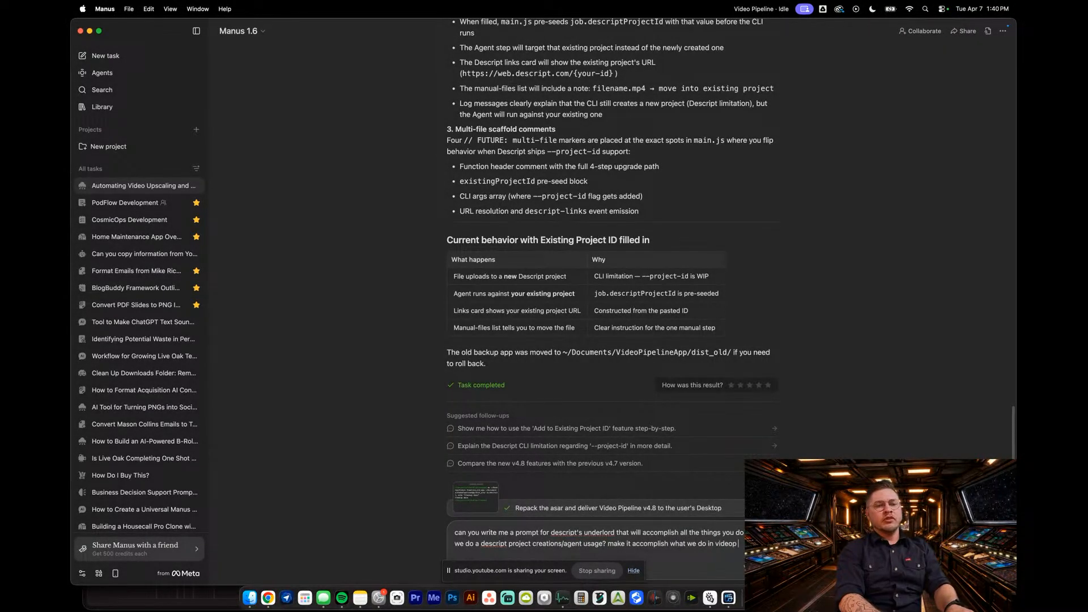
key(BackSpace)
text(pip)
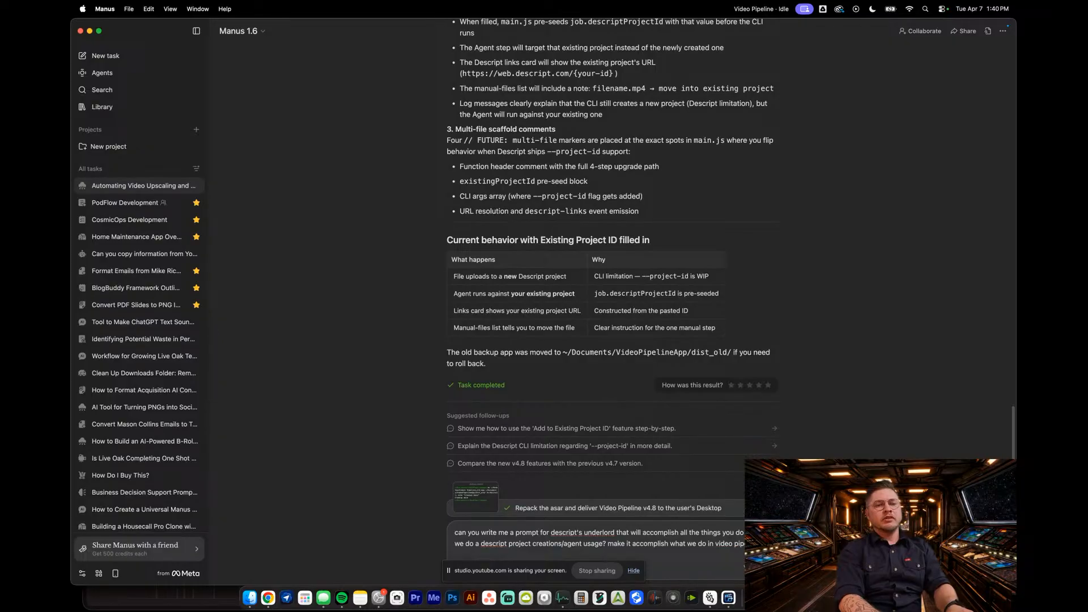
text(and)
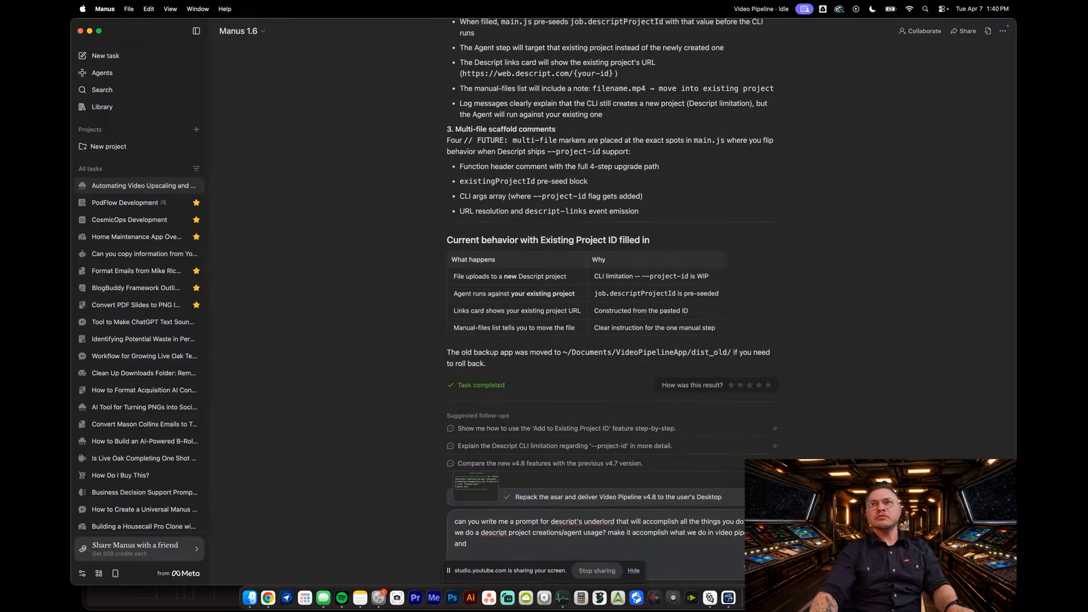
key(super+Tab)
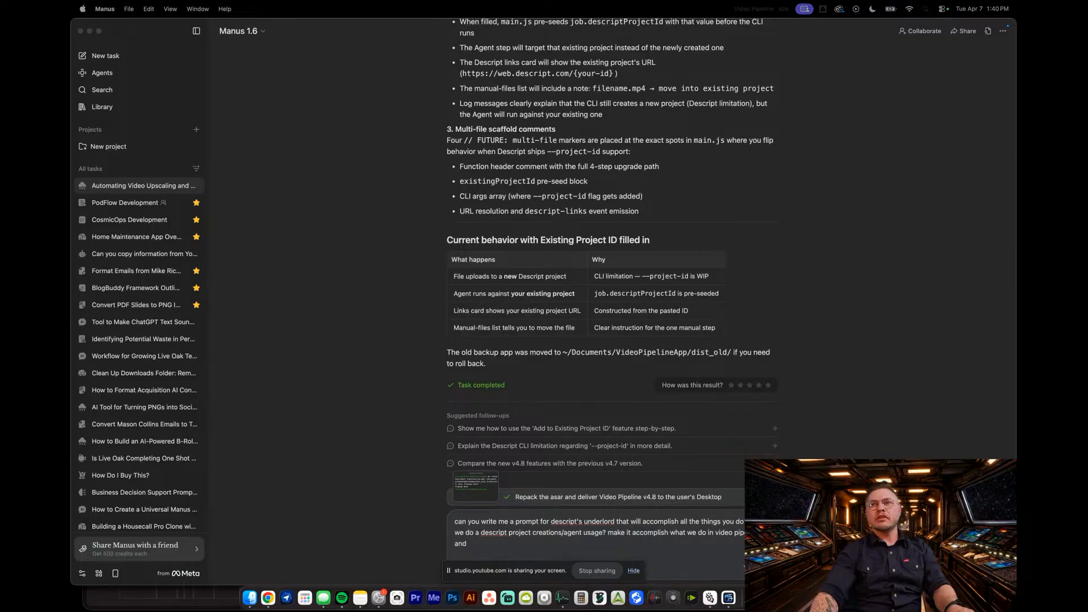
click(498, 545)
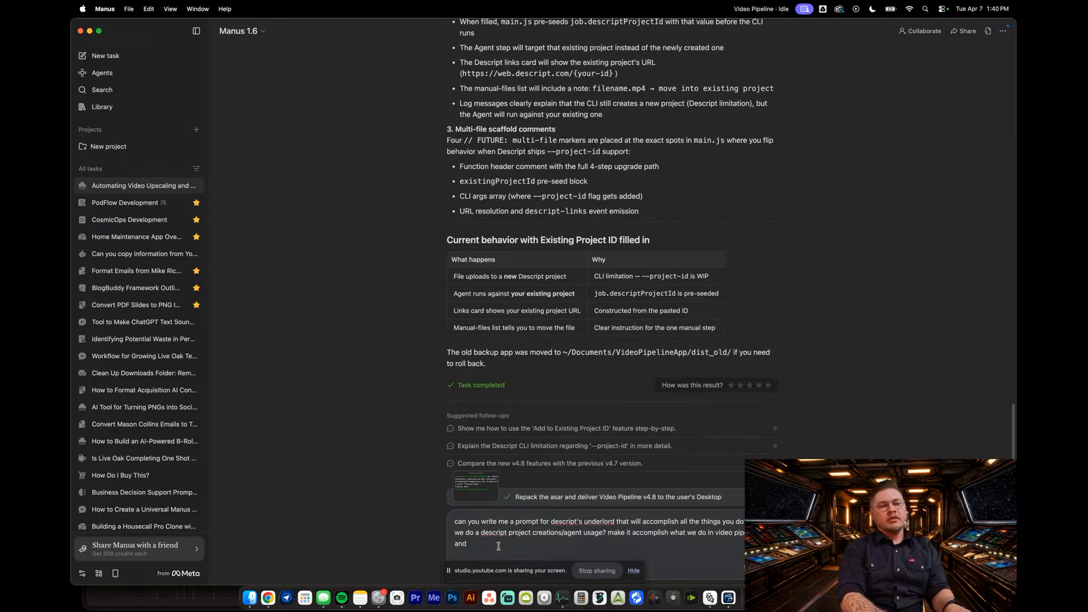
text(make su)
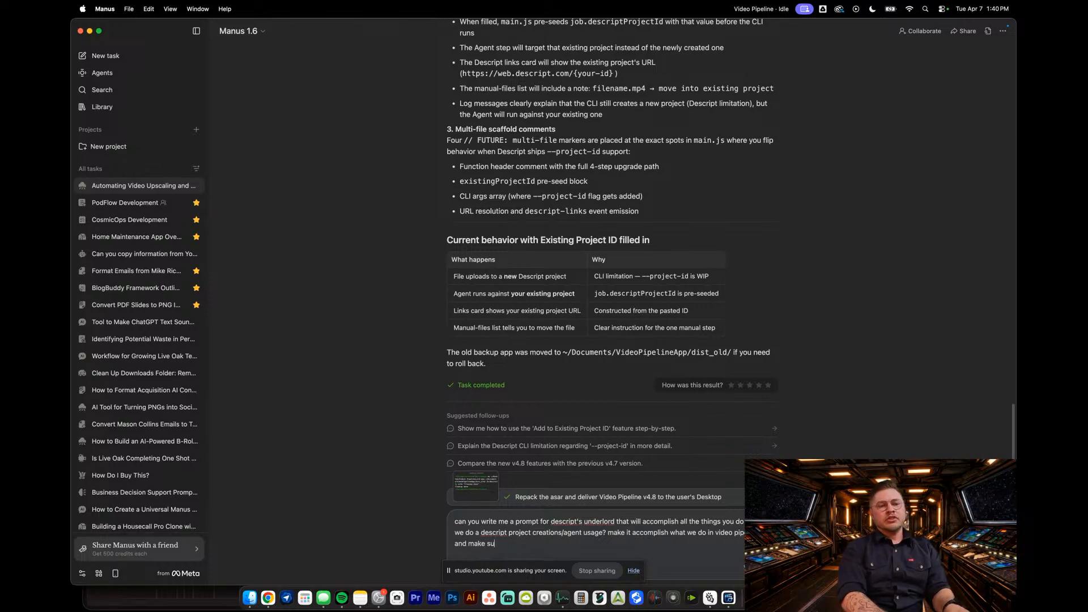
text(re to include)
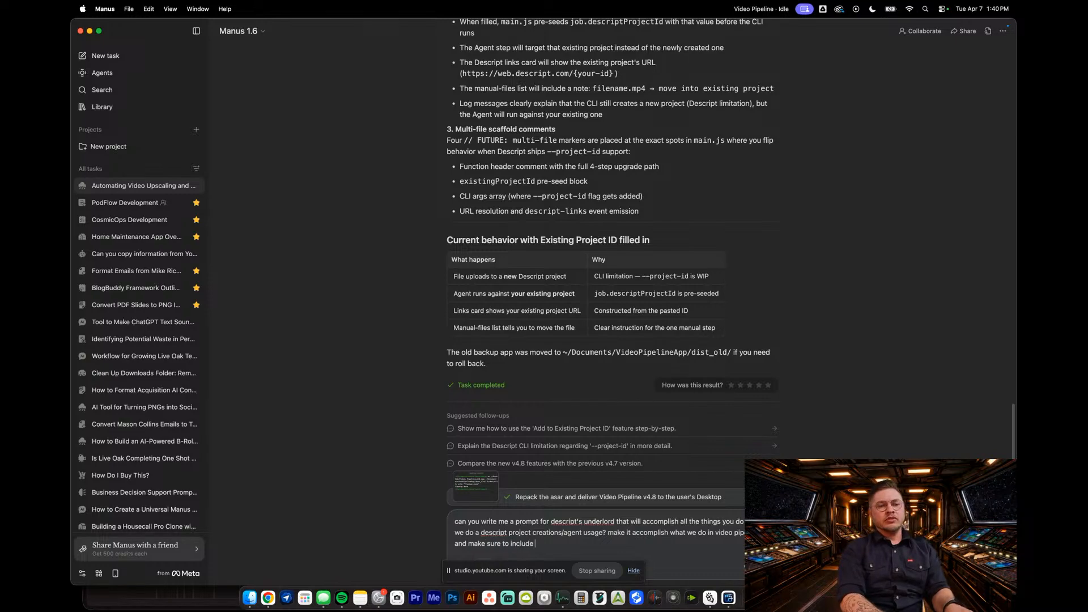
text( rmo)
key(BackSpace)
text(emove all retakes)
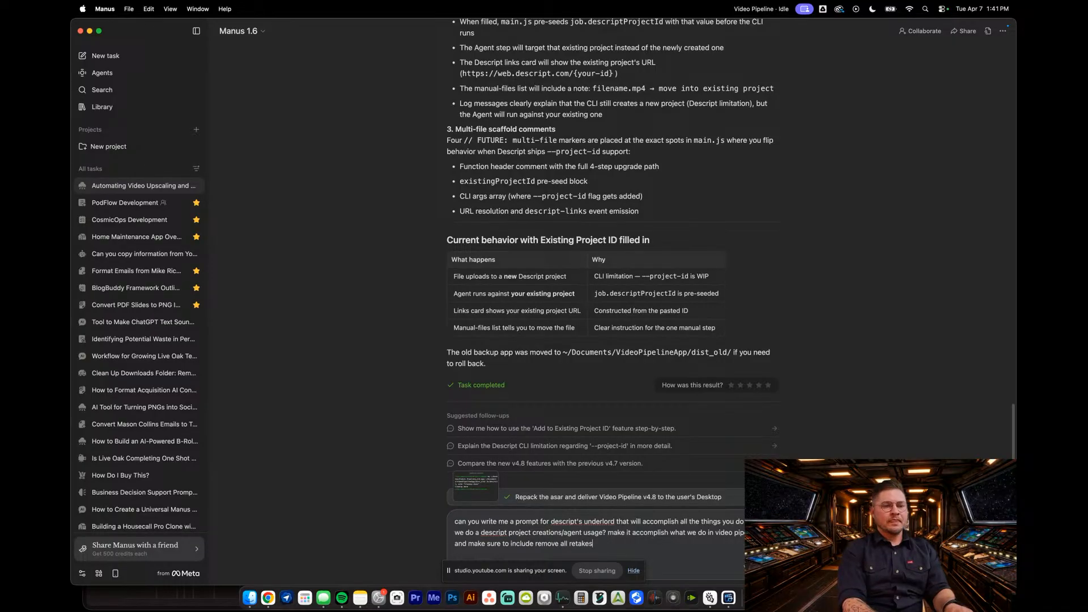
text(.)
key(shift+Return)
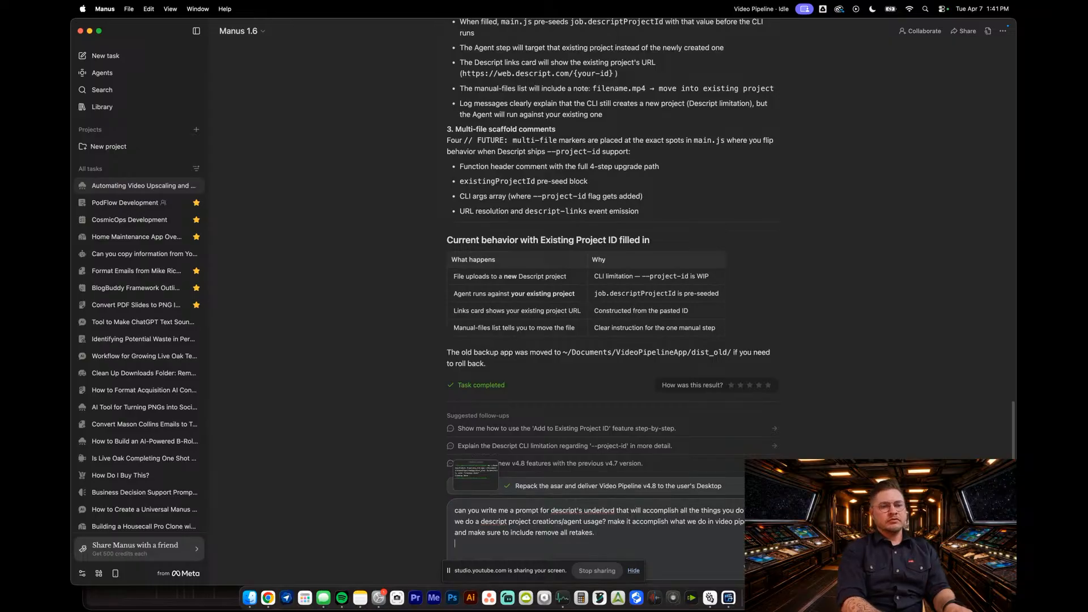
Also request highlighting good moments for graphics overlays, only highlighting the script and putting a scene around it without layouts, and send the message
text(hell, let's)
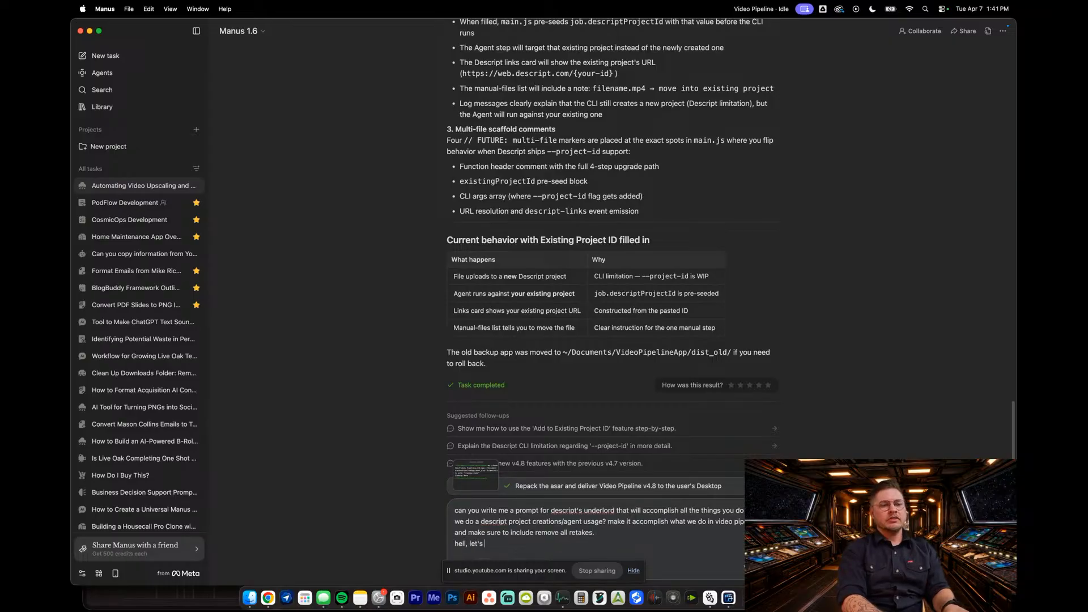
text( also have it highlight)
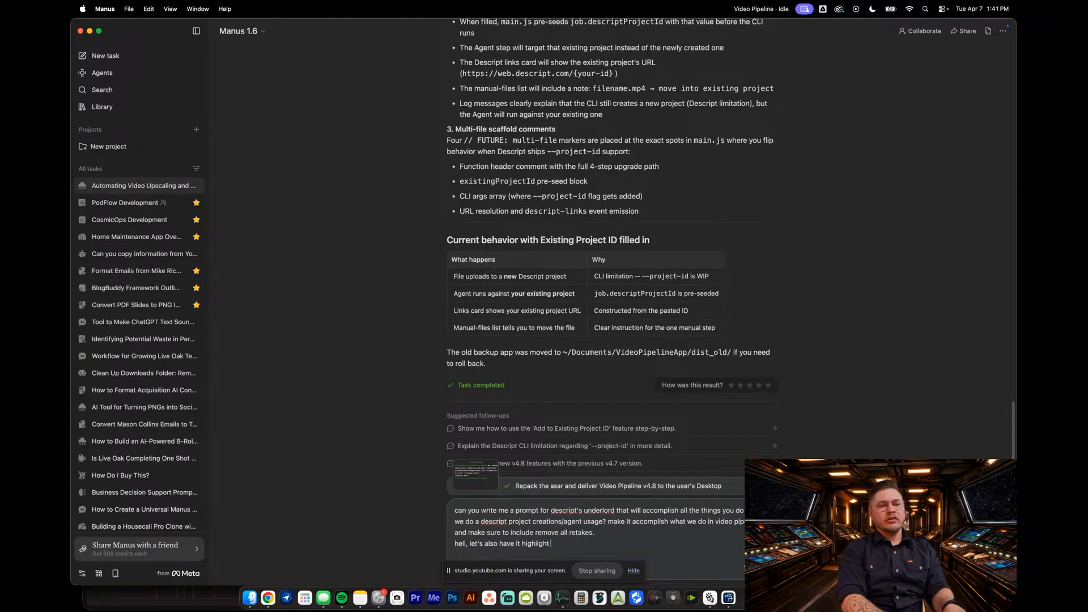
text( good moments for )
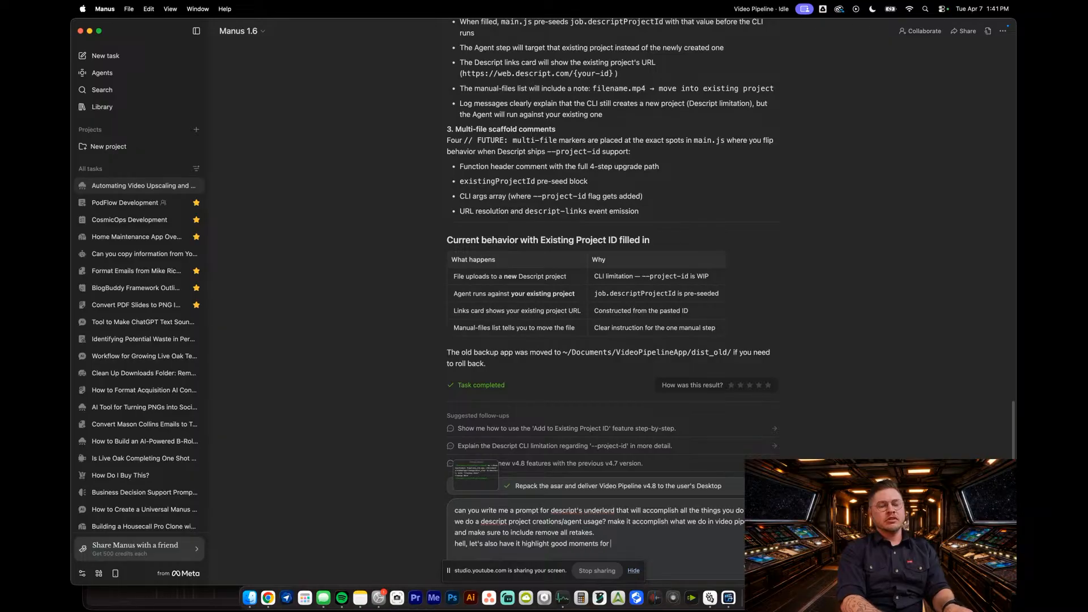
text(emphasizing with )
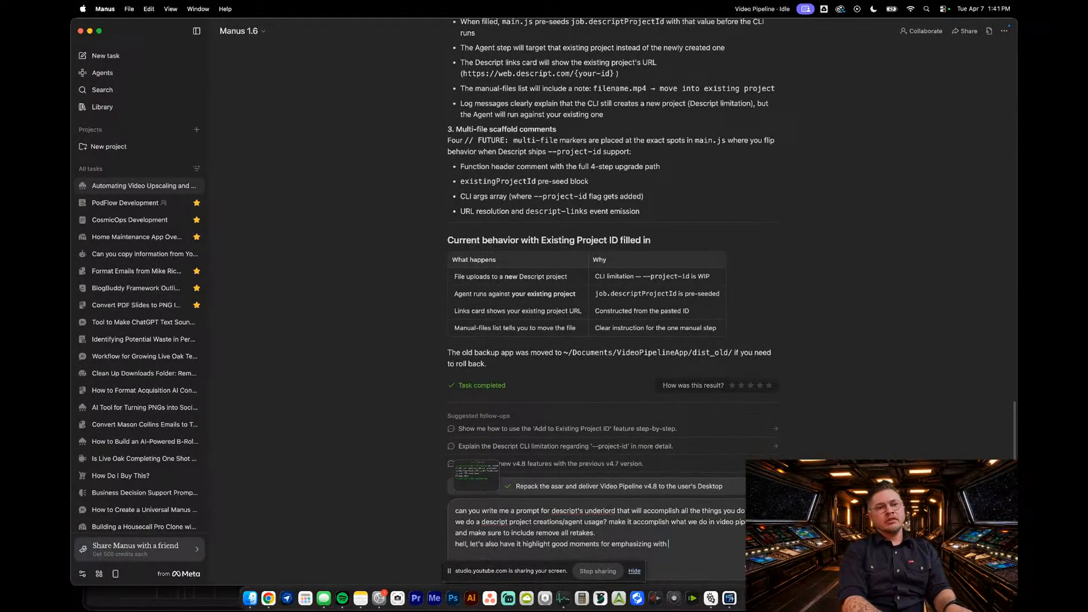
text(graphic)
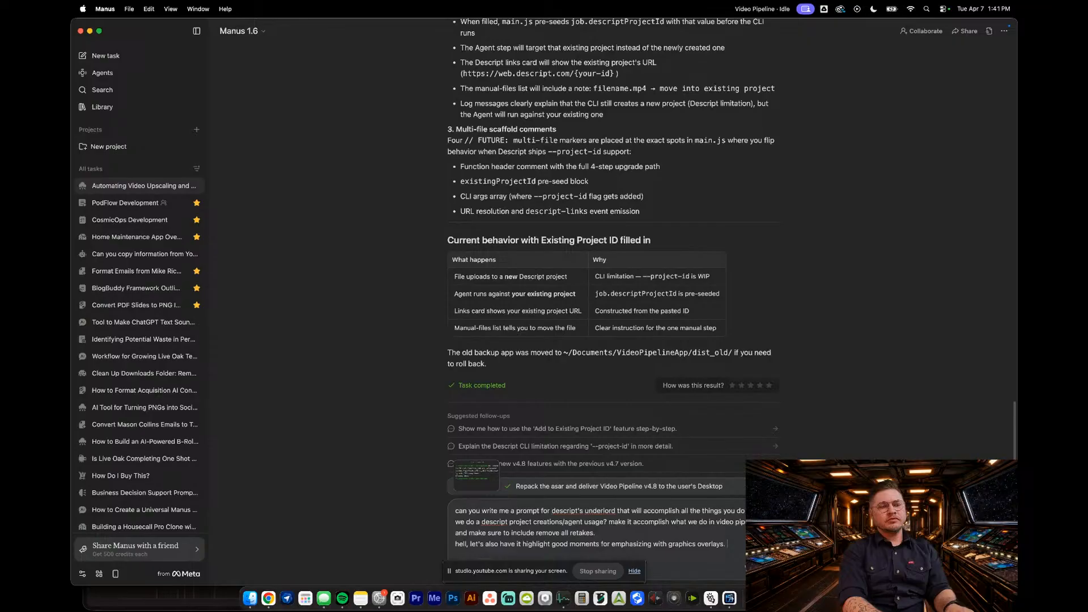
text(only h)
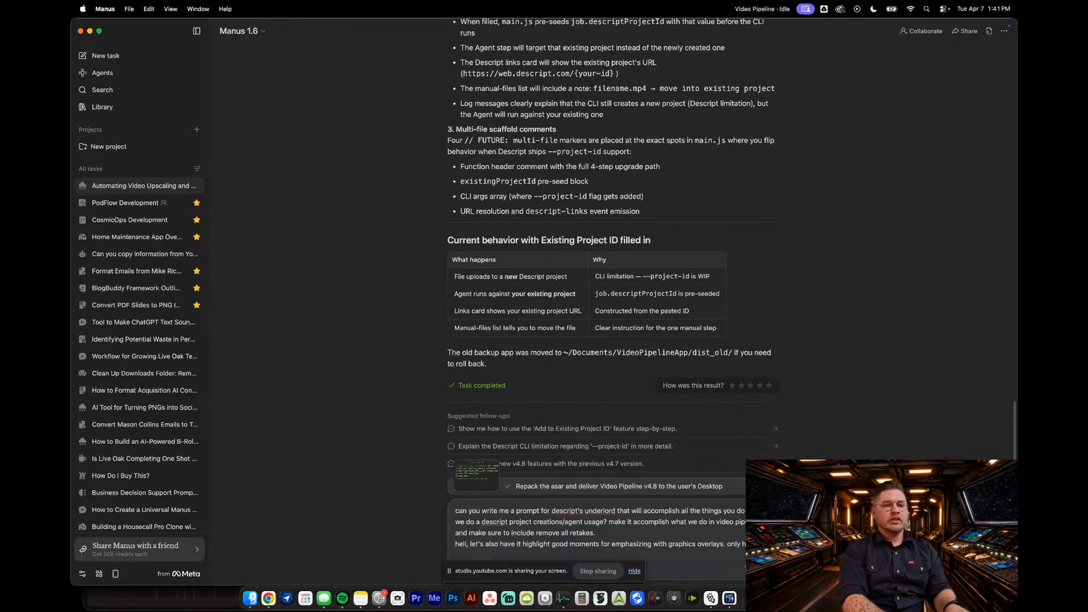
text( the script)
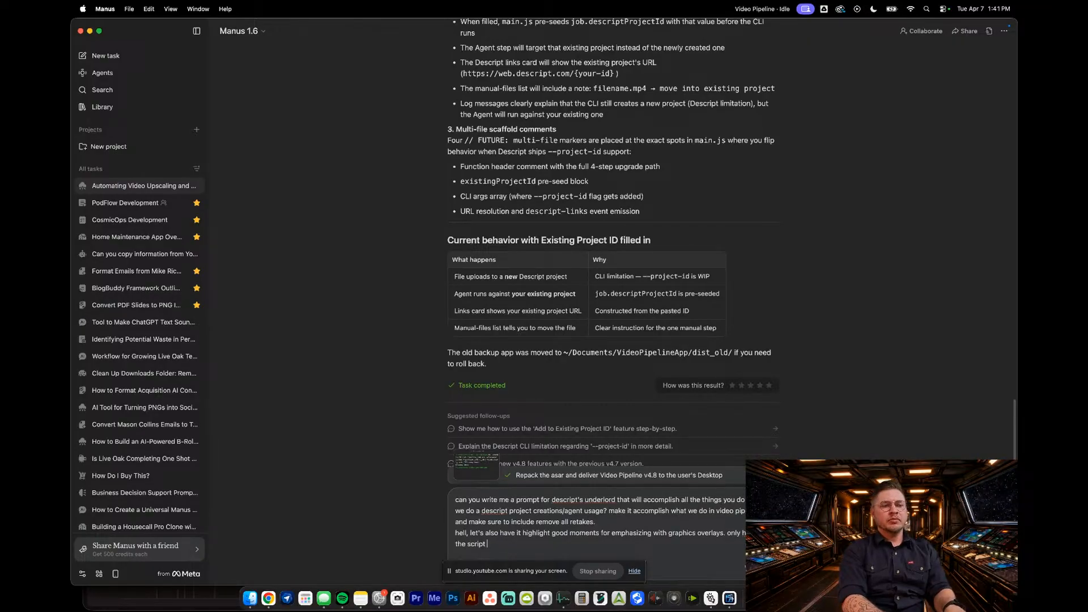
text( and put a scene aroun)
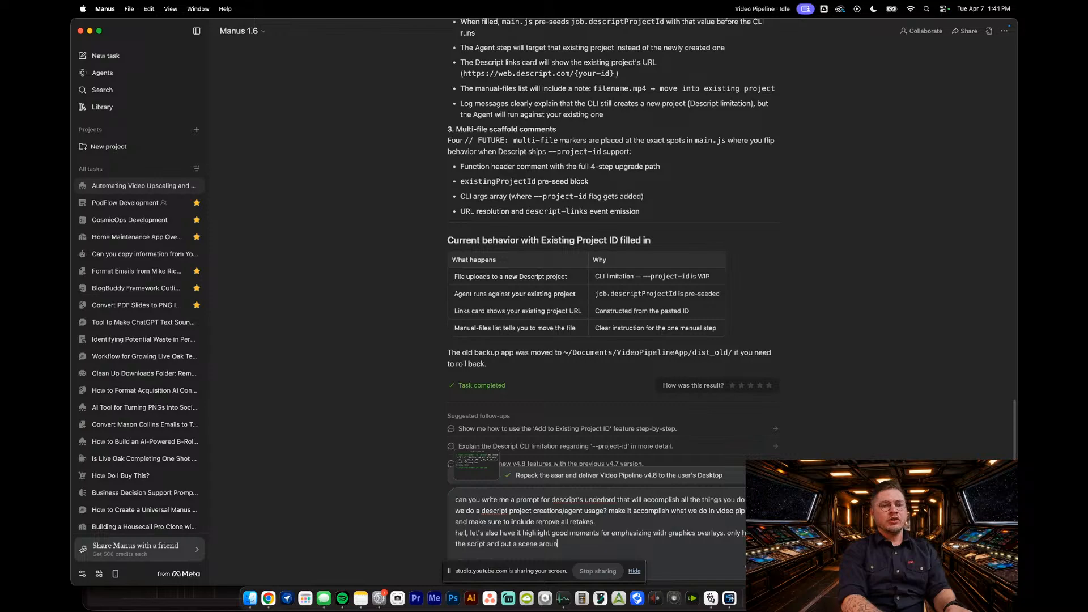
text(d it. dont apply any layous)
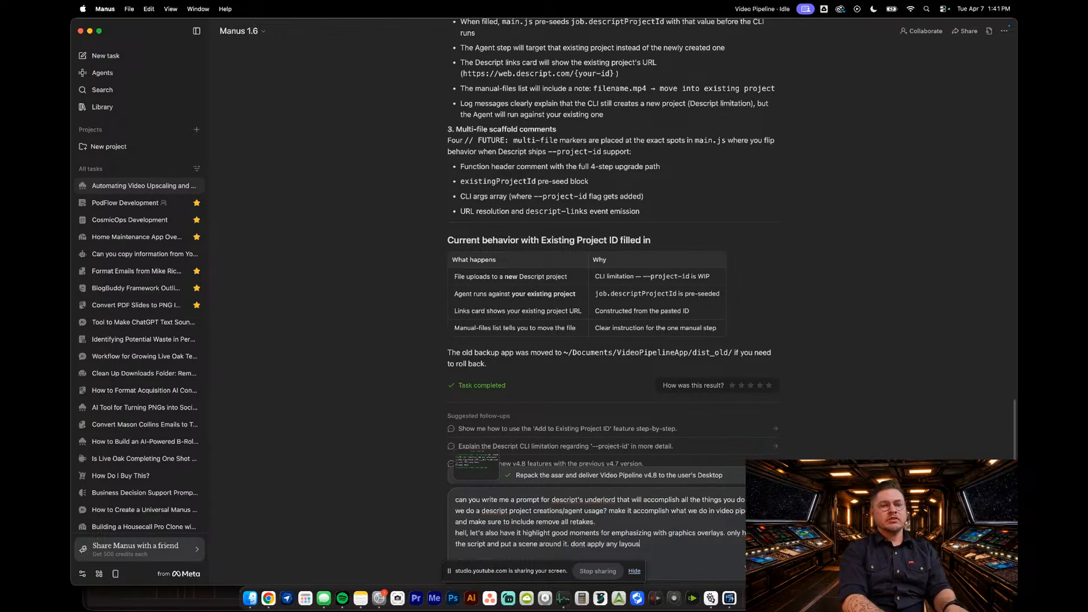
key(Return)
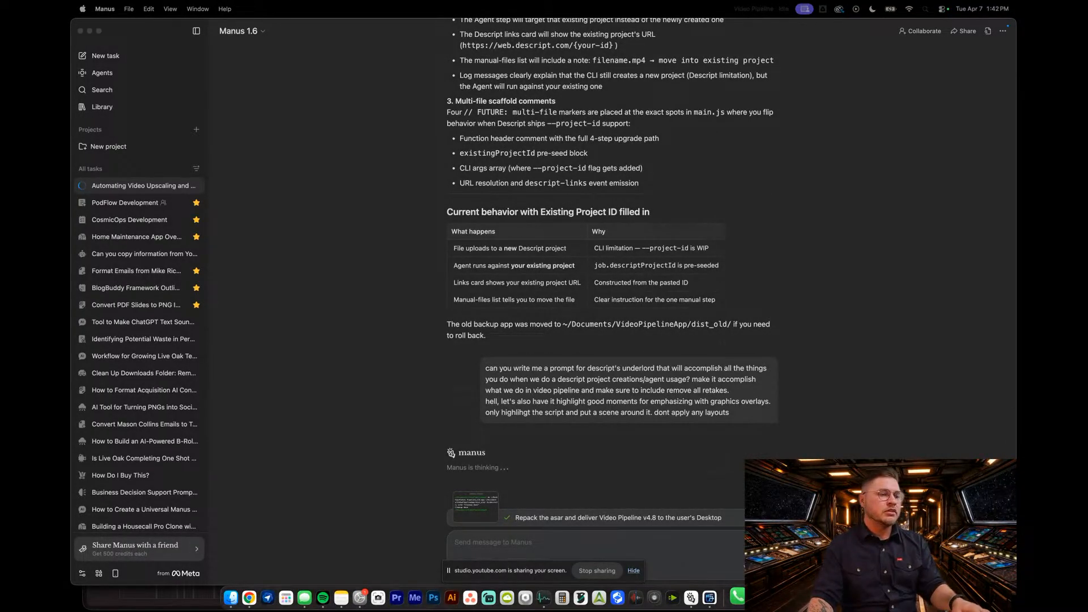
Inspect the recalled knowledge entry YouTube Channel Analysis and Voice Profiling, closing it without changes
click(688, 106)
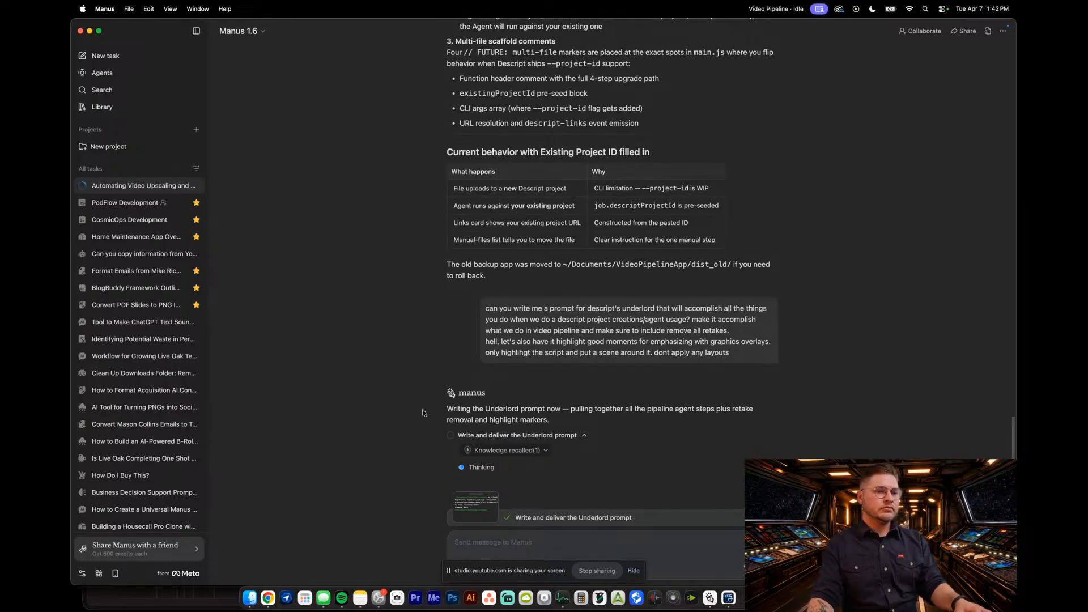
click(546, 451)
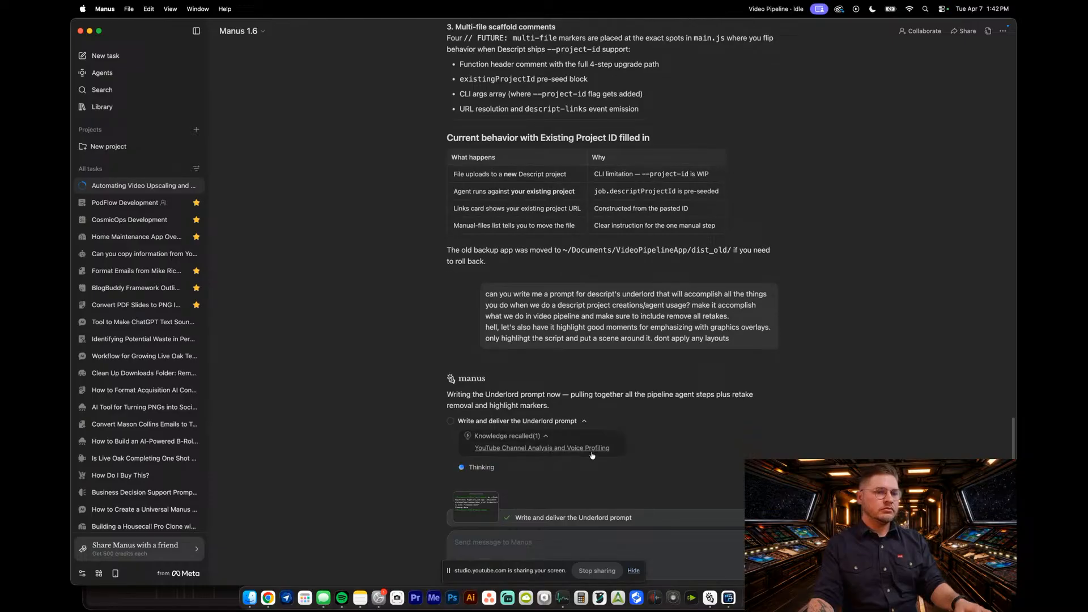
click(533, 450)
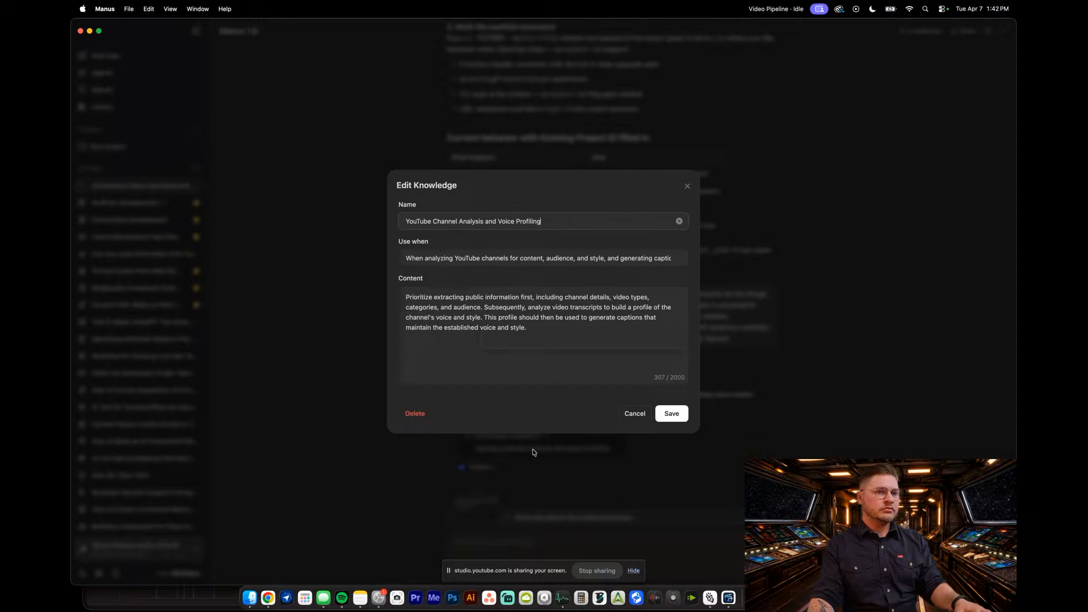
click(686, 187)
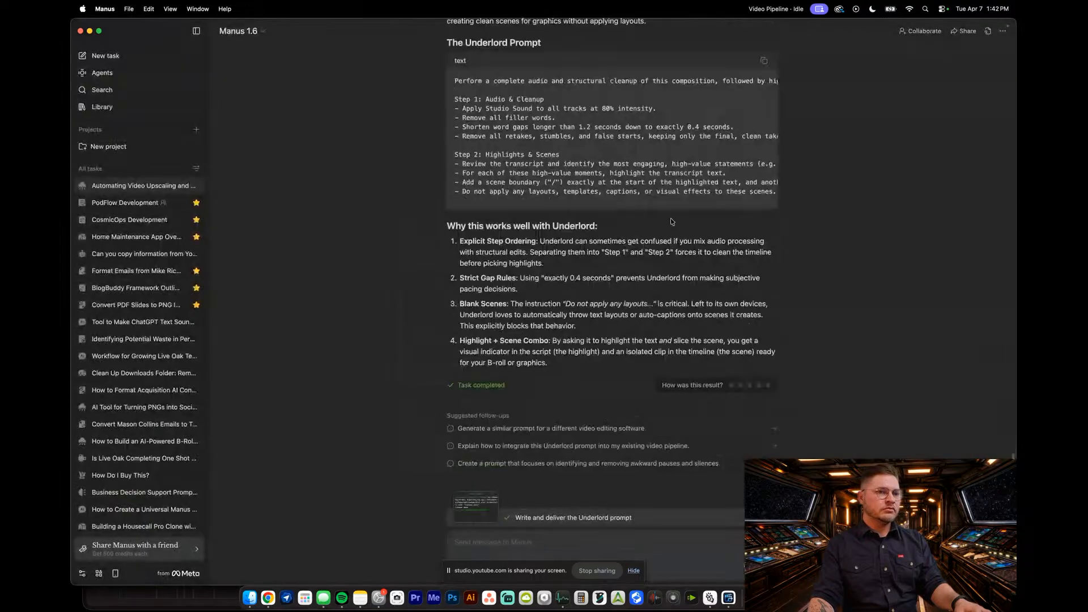
Copy the finished Underlord prompt from the Manus reply and switch to the Descript project in Chrome
scroll(508, 310, up, 2)
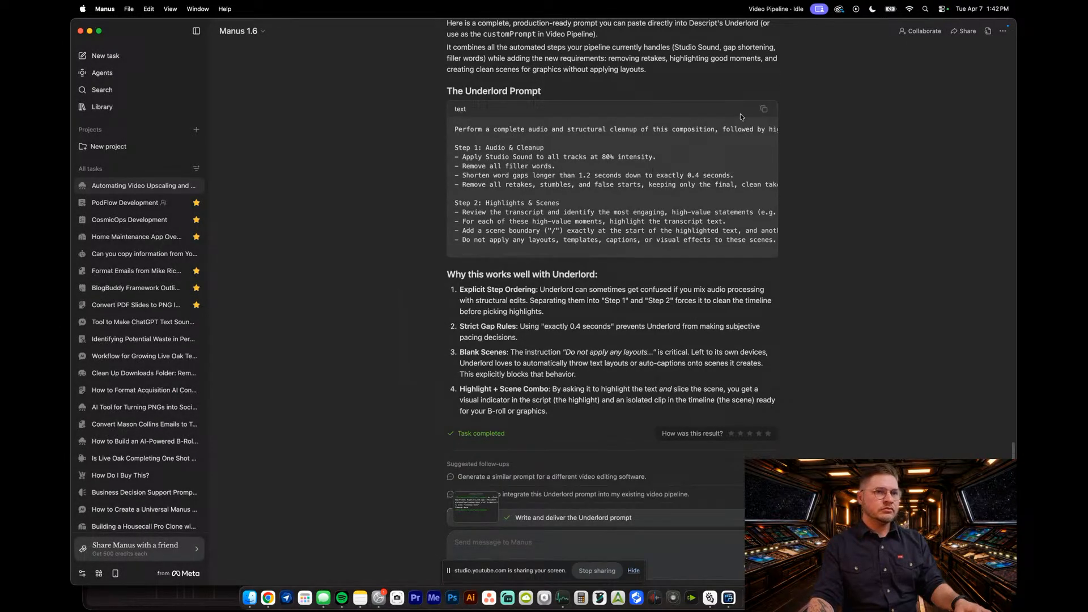
click(760, 109)
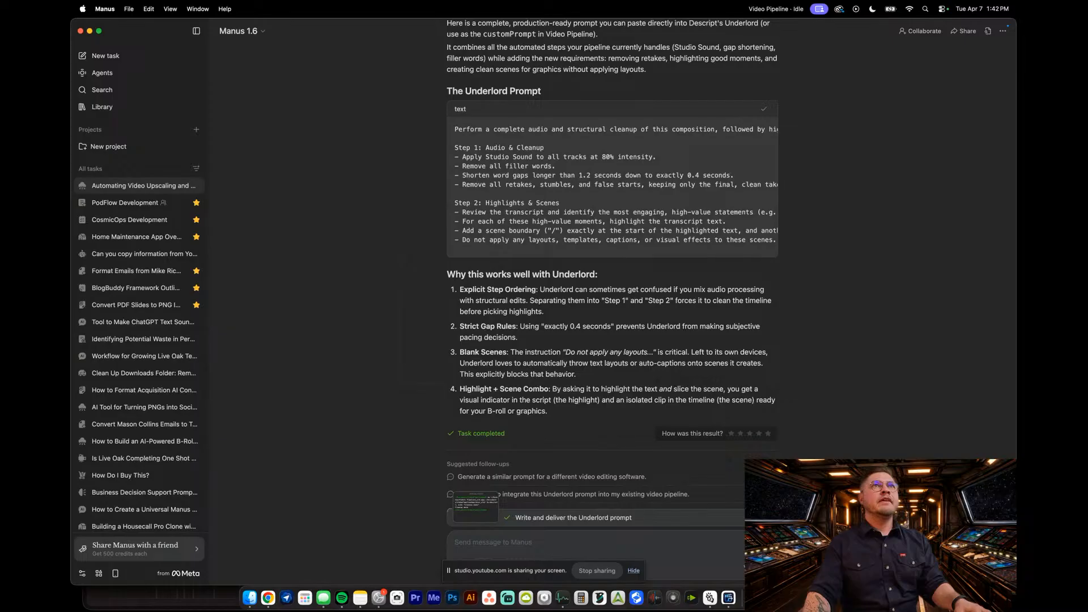
click(268, 597)
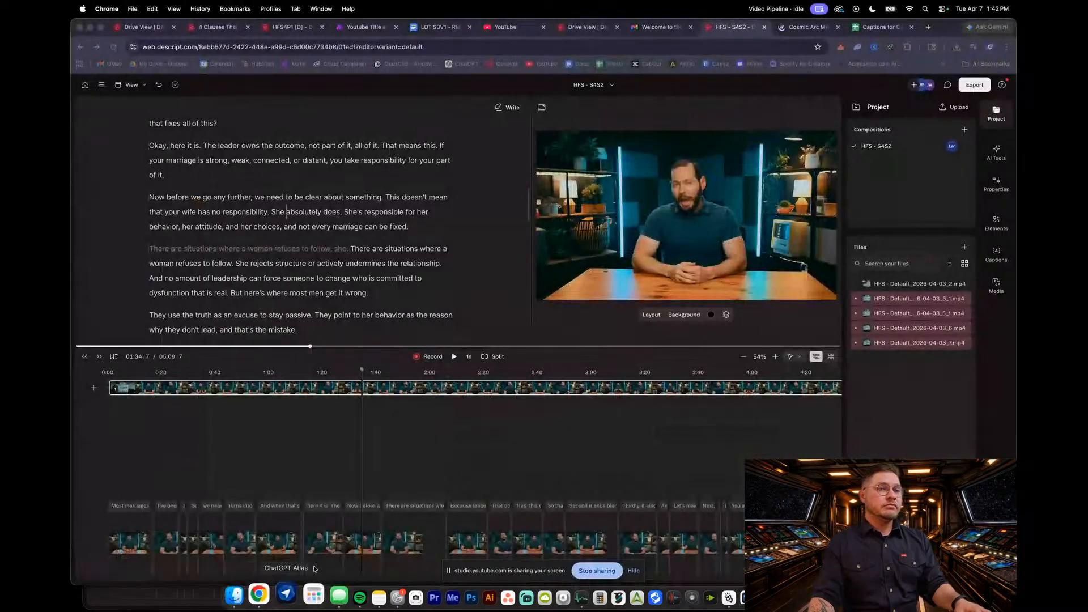
Transcribe the four selected HFS - Default clips and create 4 separate compositions from them, dismissing the transcription dialog and clearing the file selection
right_click(918, 303)
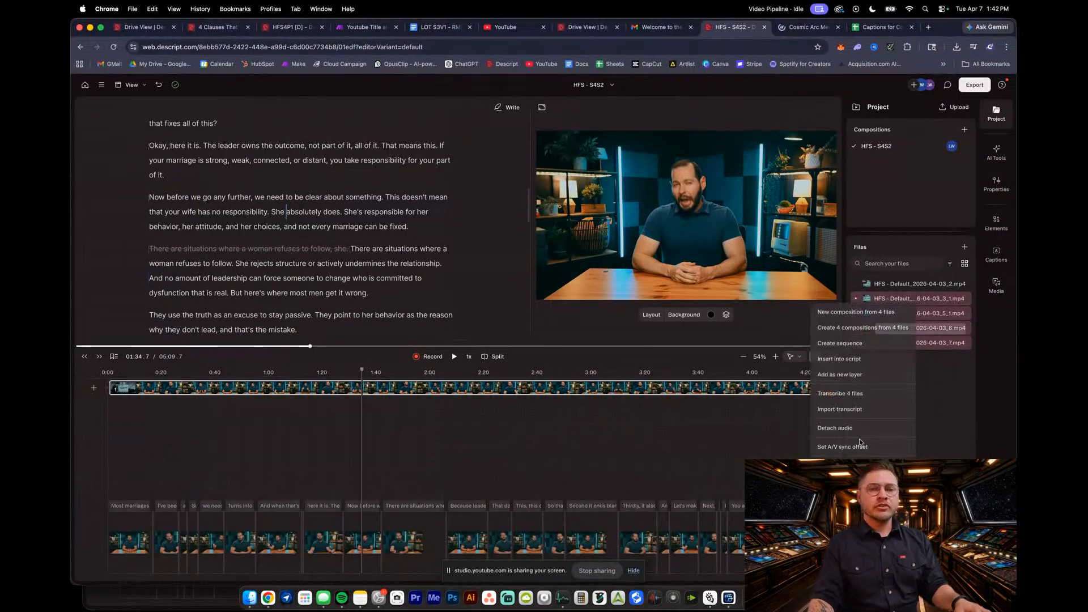
click(850, 393)
right_click(923, 316)
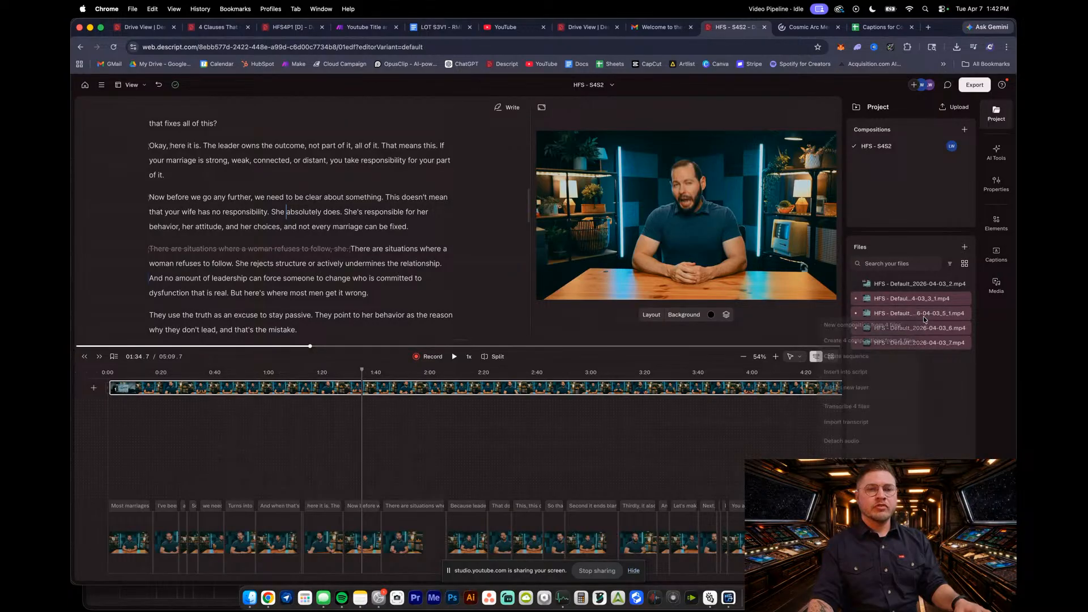
click(870, 341)
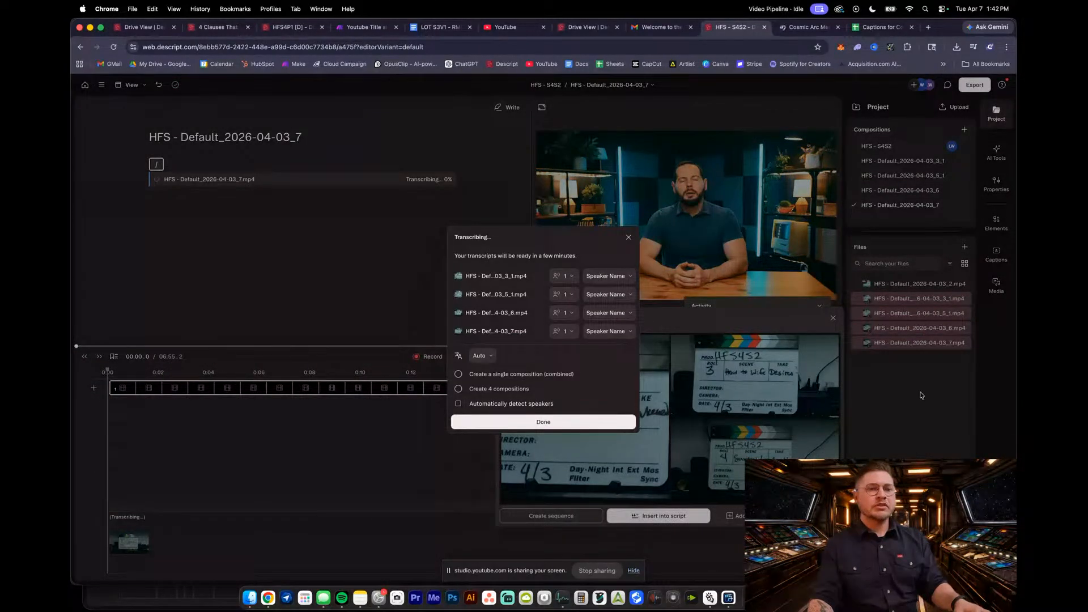
click(629, 237)
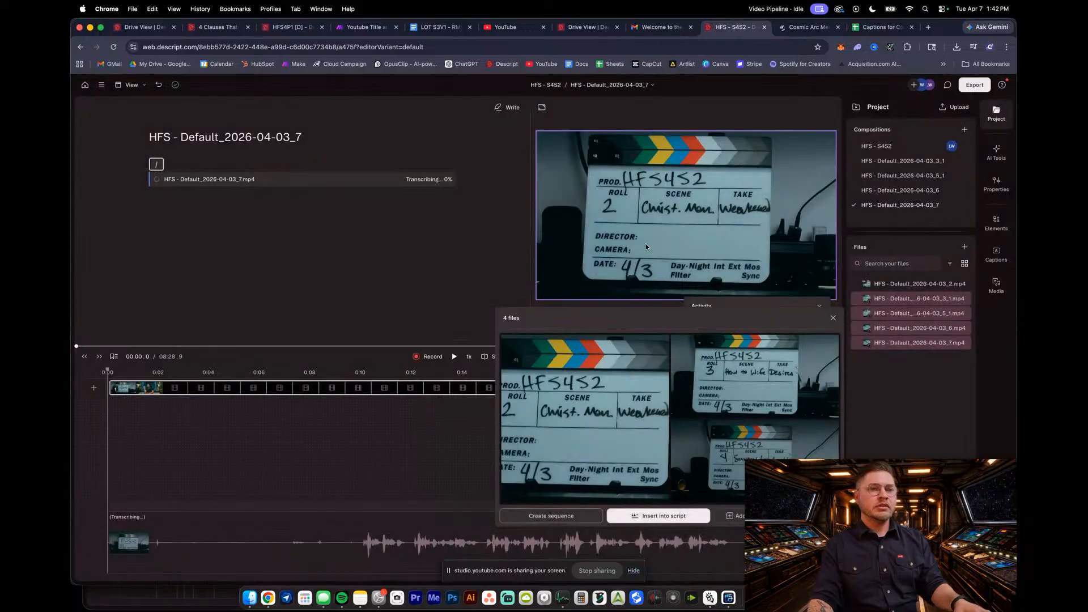
right_click(907, 316)
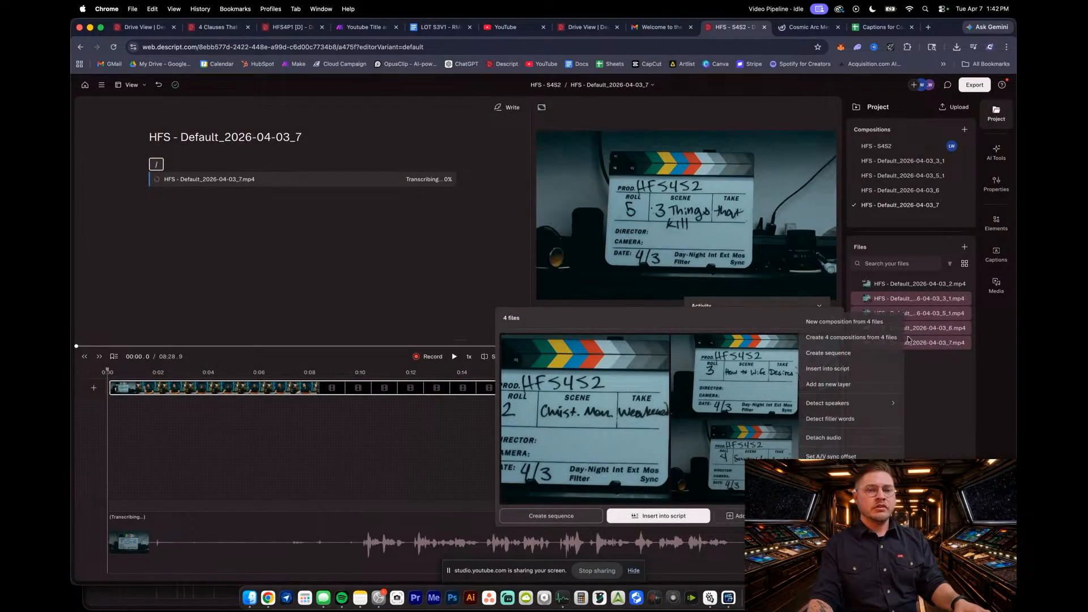
click(937, 431)
click(937, 431)
Place the playhead in the HFS - Default_2026-04-03_7 composition and open Underlord for it
click(257, 448)
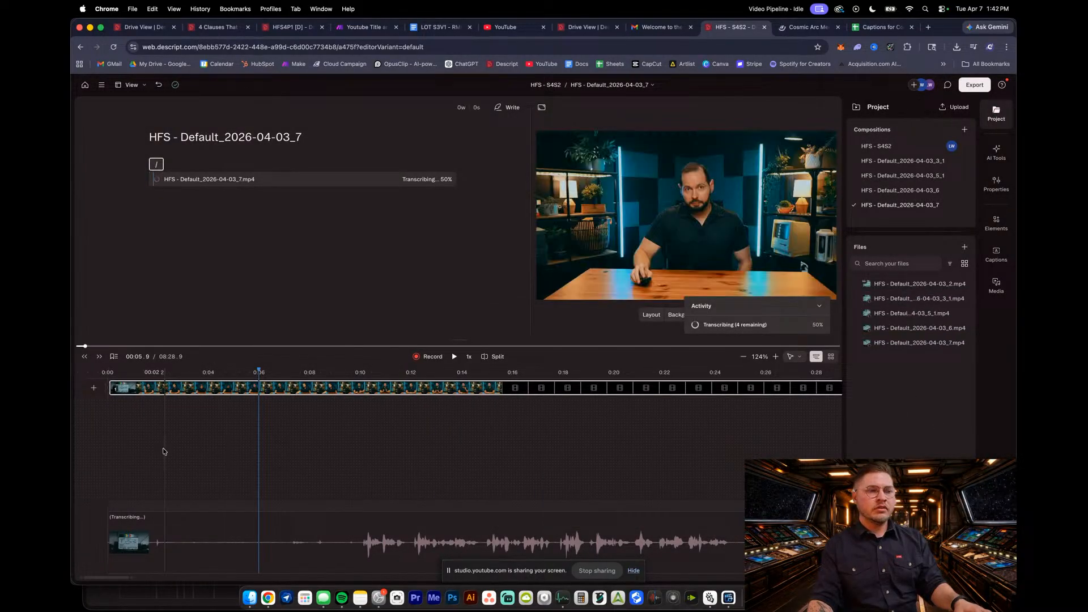
click(161, 452)
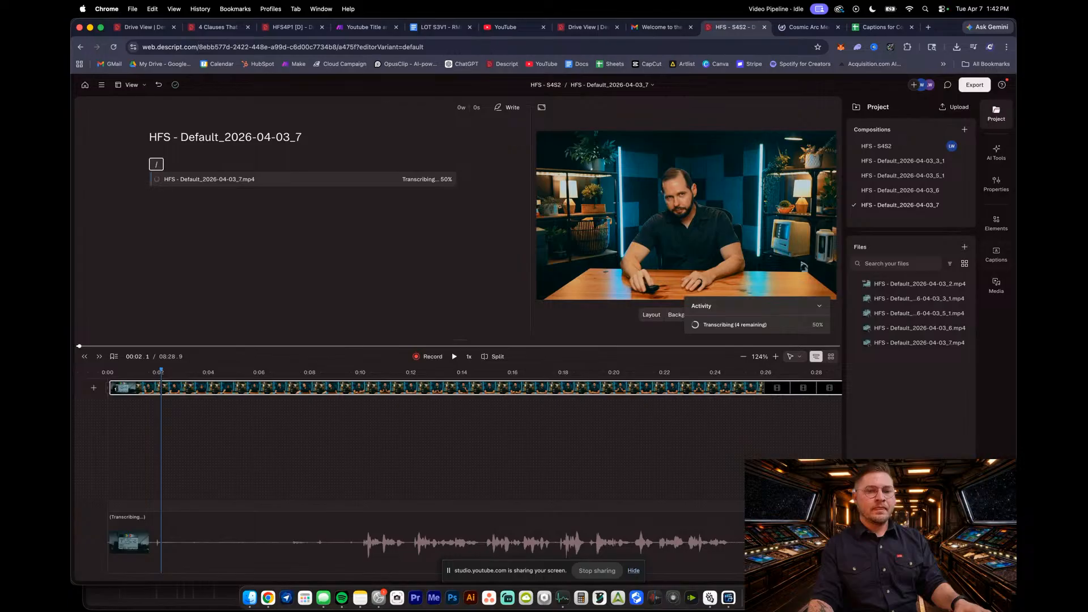
key(super+a)
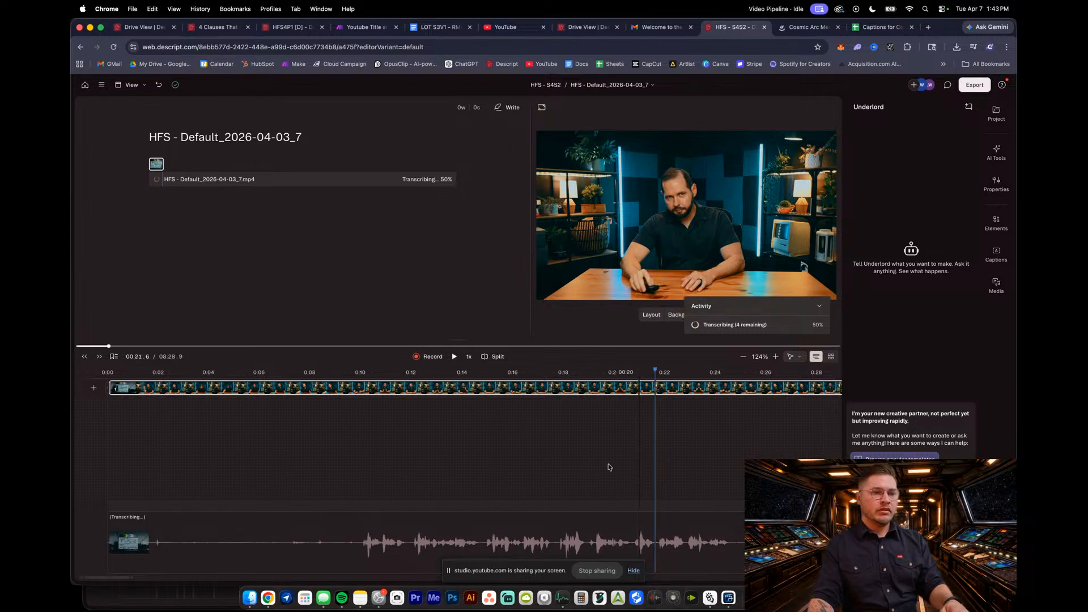
Show the whole HFS - Default_2026-04-03_7 composition on the timeline and place the playhead at about 02:37
click(458, 471)
scroll(497, 480, down, 5)
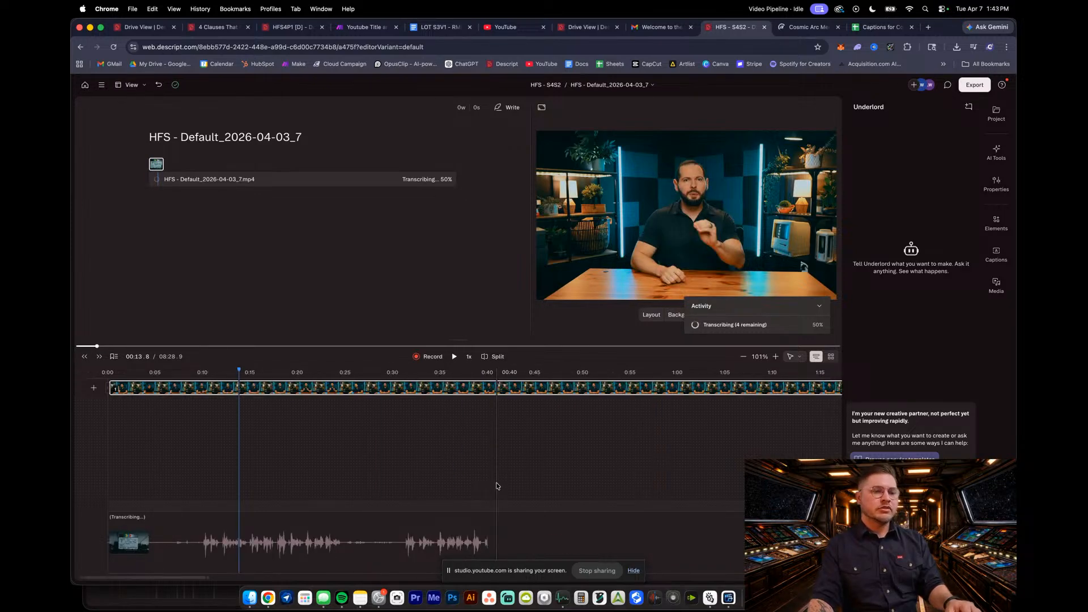
click(607, 453)
click(469, 483)
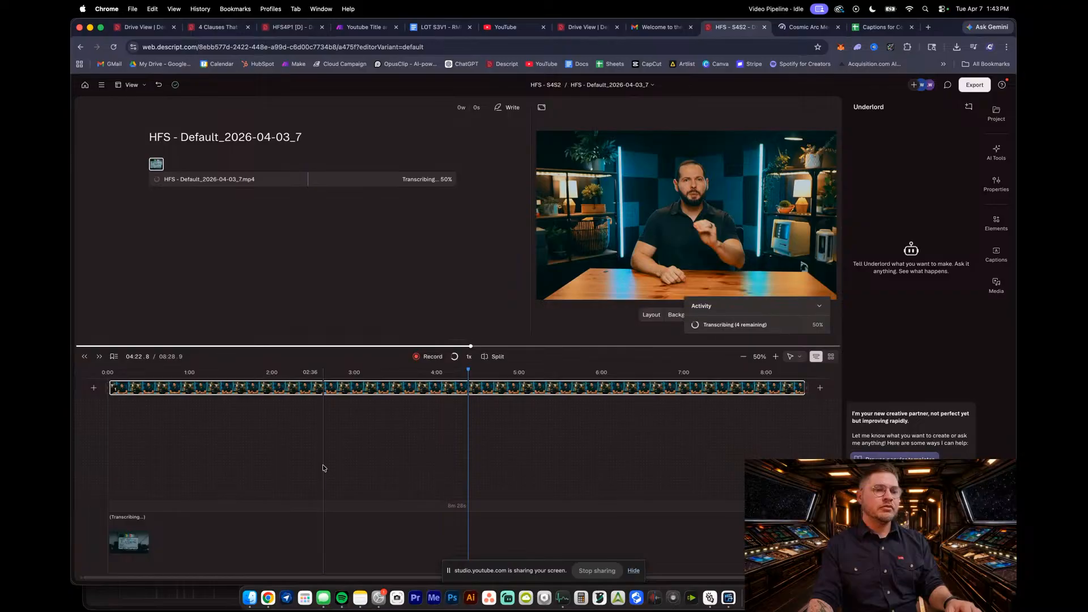
click(324, 468)
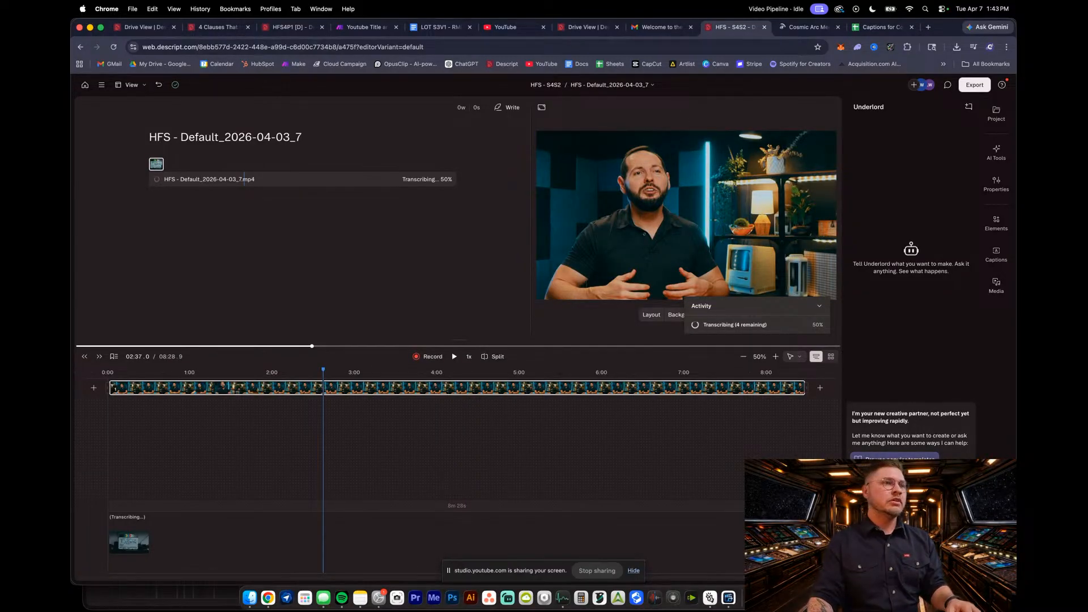
Switch to the LOT S3V1 - RMR Test.txt Packaging document and create a new blank Google Docs document from it
click(929, 28)
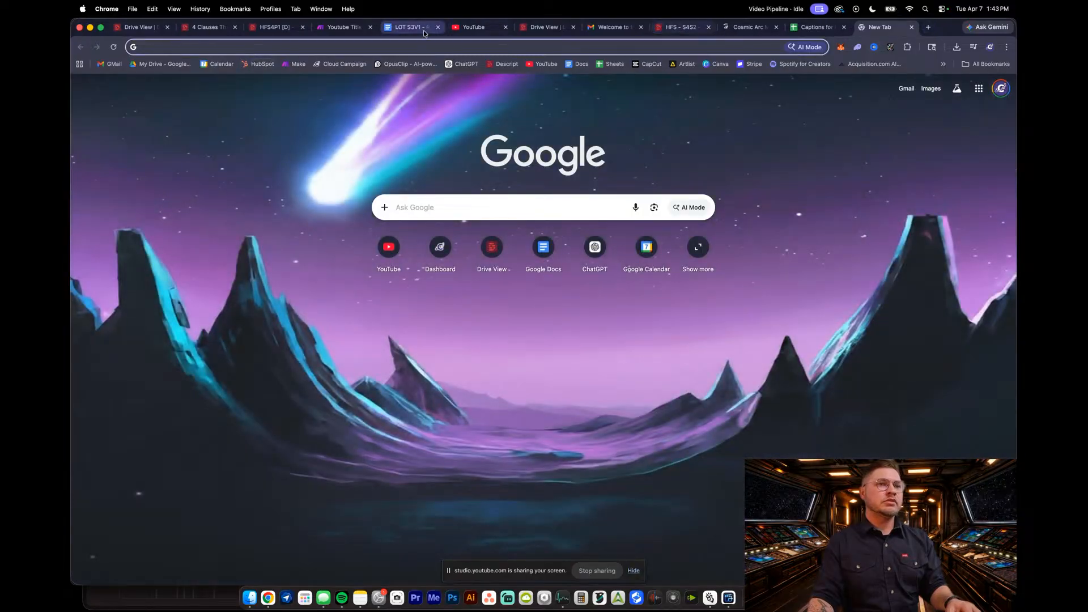
click(402, 26)
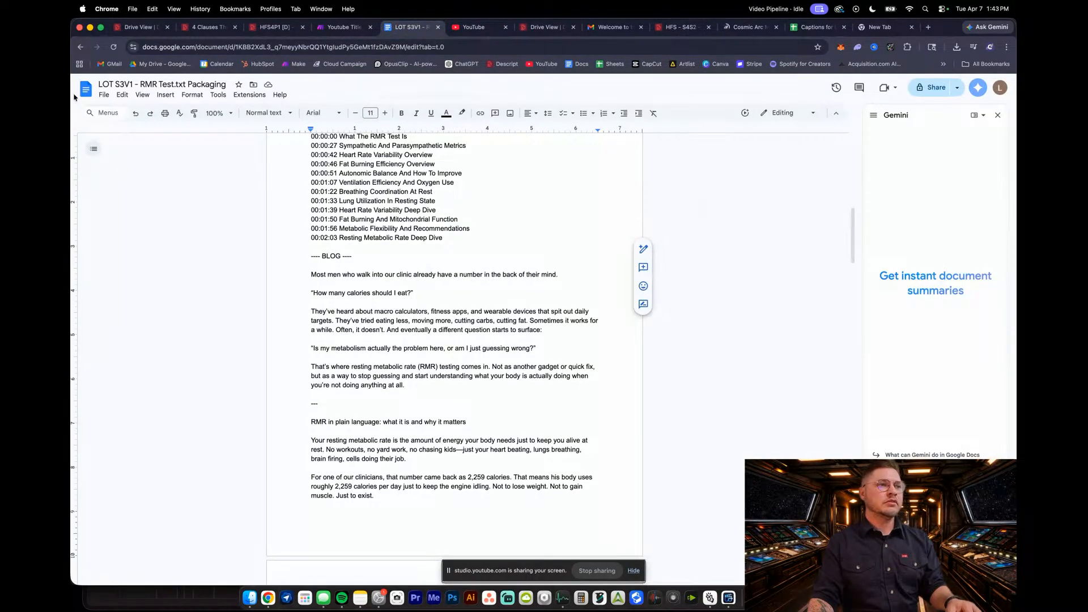
click(104, 95)
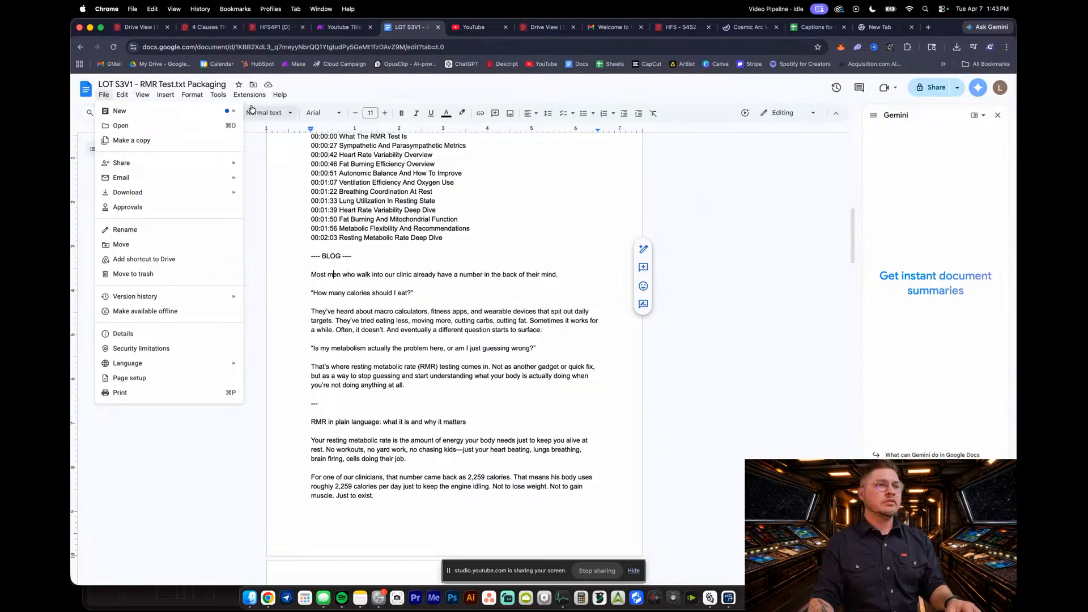
mouse_move(235, 111)
click(272, 111)
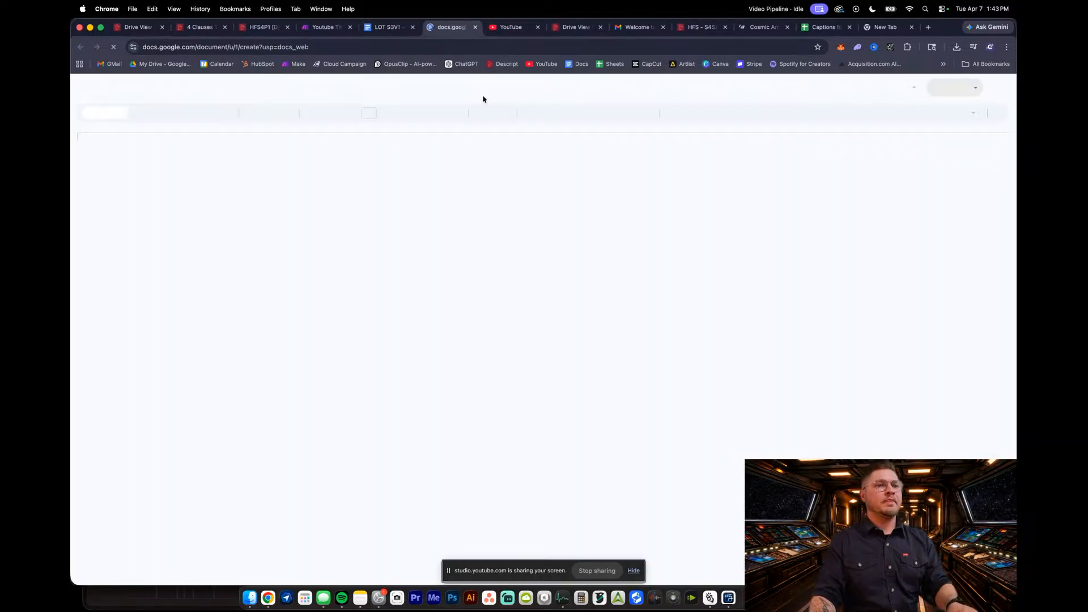
Title the new document Descript initial pass Prompt and paste the copied Underlord prompt into its body
click(141, 84)
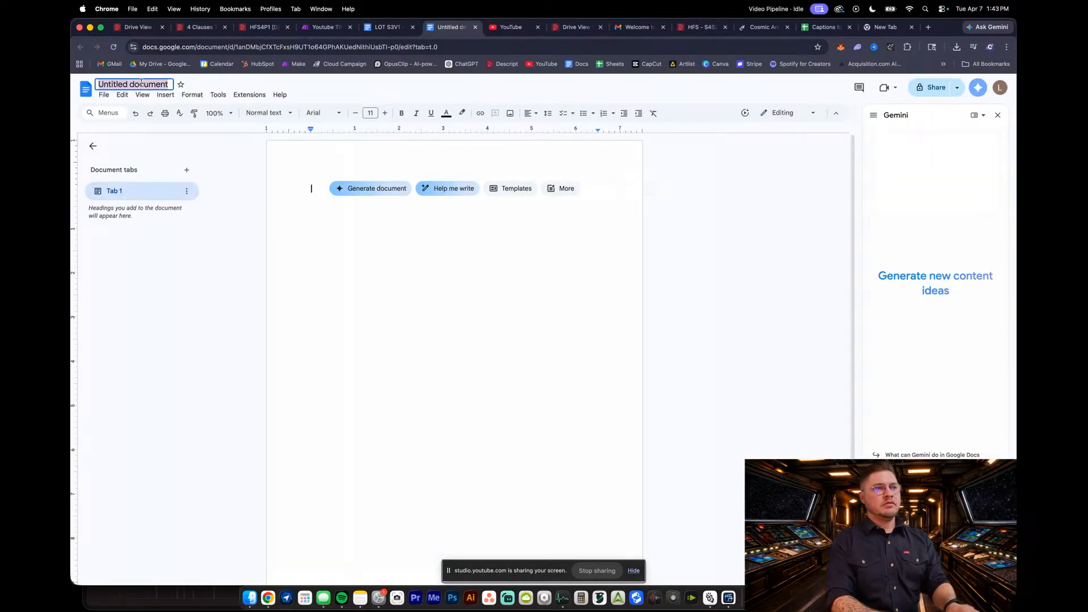
text(Descript initia)
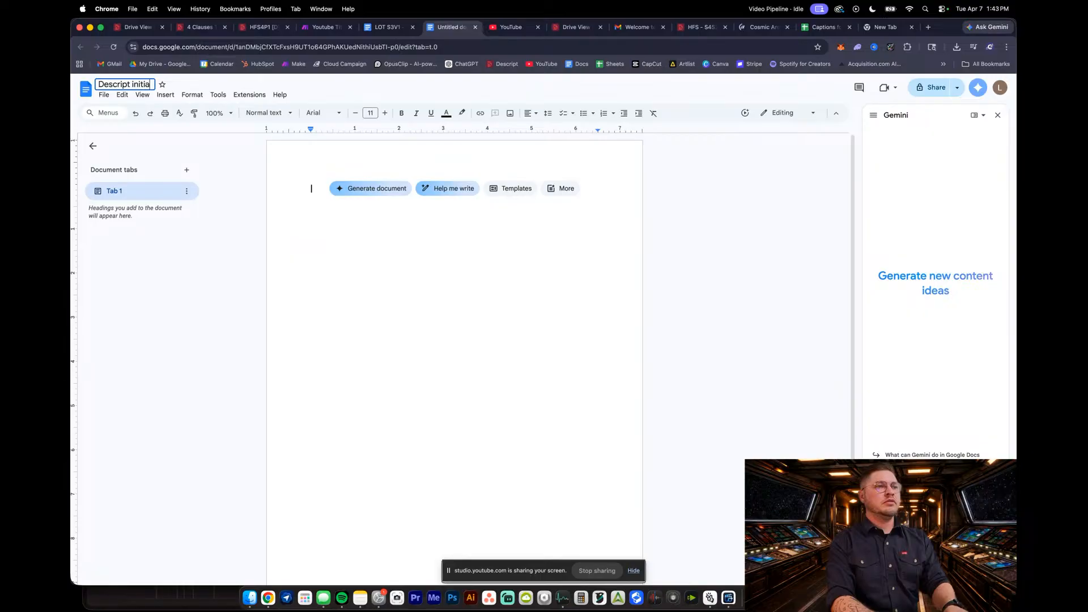
text(l pass Prompt)
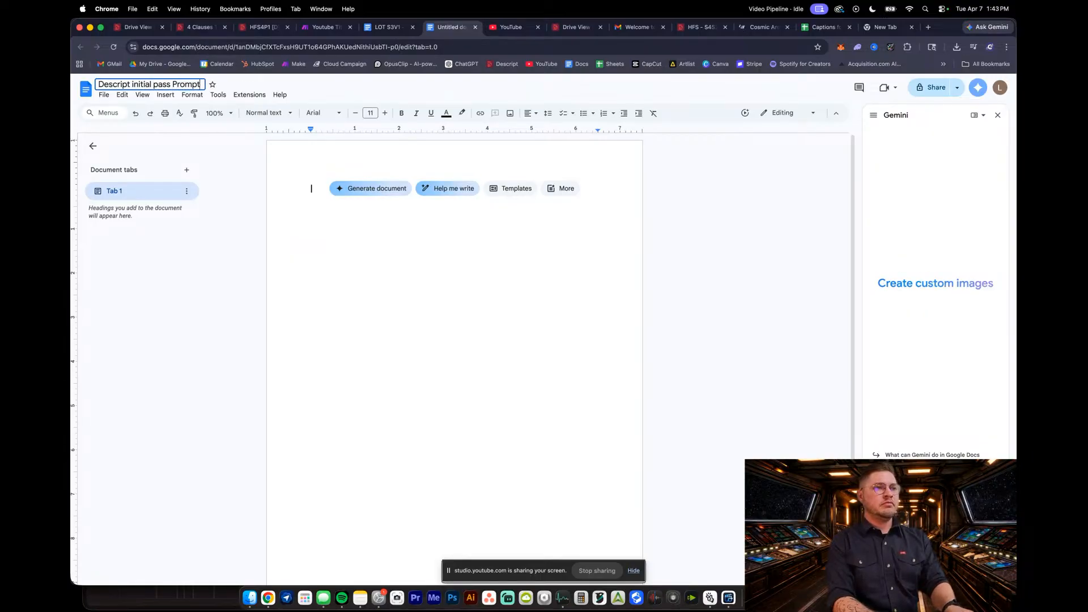
key(Return)
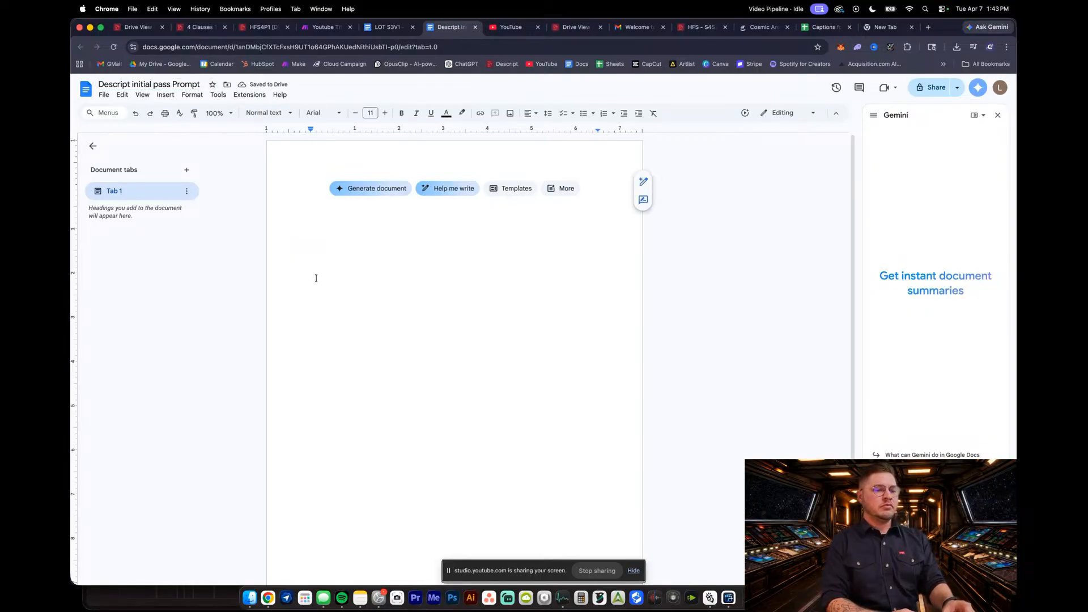
text(Perform a complete audio and structural cleanup of this composition, followed by highlighting key moments for graphic overlays.  Step 1: Audio & Cleanup - Apply Studio Sound to all tracks at 80% intensity. - Remove all filler words. - Shorten word gaps longer than 1.2 seconds down to exactly 0.4 seconds. - Remove all retakes, stumbles, and false starts, keeping only the final, clean take of each thought.  Step 2: Highlights & Scenes - Review the transcript and identify the most engaging, high-value statements (e.g., profound insights, funny moments, strong statistics, or key takeaways). - For each of these high-value moments, highlight the transcript text. - Add a scene boundary ("/") exactly at the start of the highlighted text, and another scene boundary exactly at the end of the highlighted text. - Do not apply any layouts, templates, captions, or visual effects to these scenes. Leave them completely blank so I can manually add graphic overlays later.)
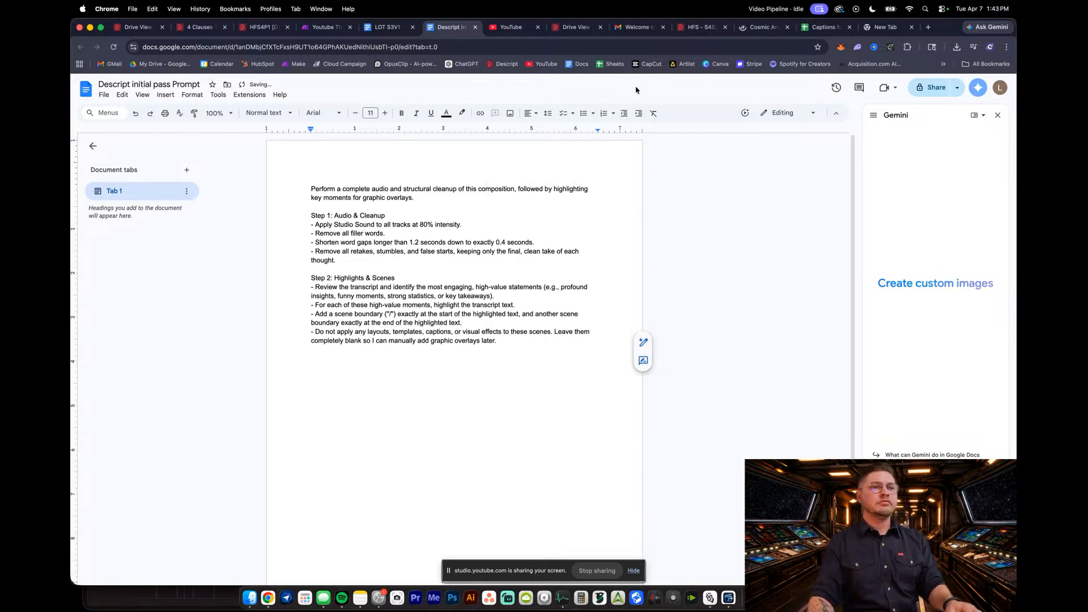
click(401, 305)
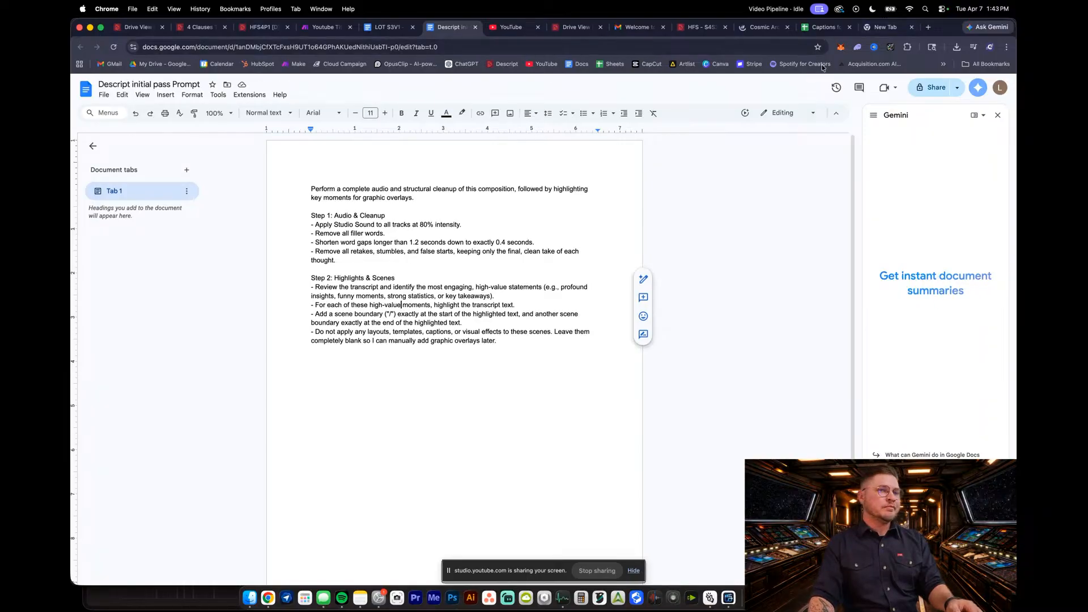
Look over the Cosmic Arc Media Content Library page and close it
click(760, 30)
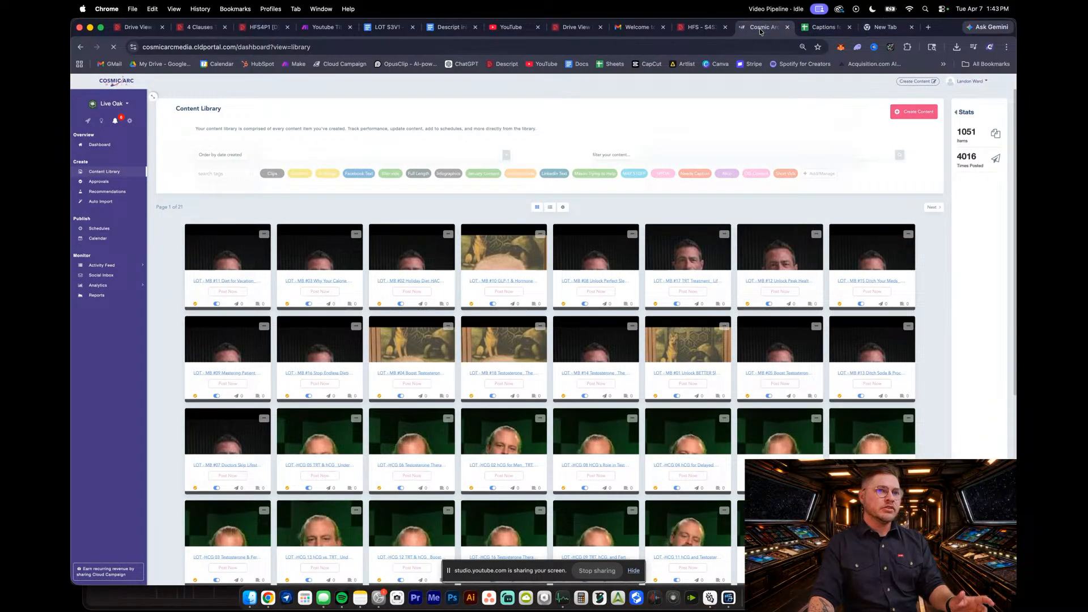
scroll(585, 363, down, 3)
scroll(584, 363, up, 3)
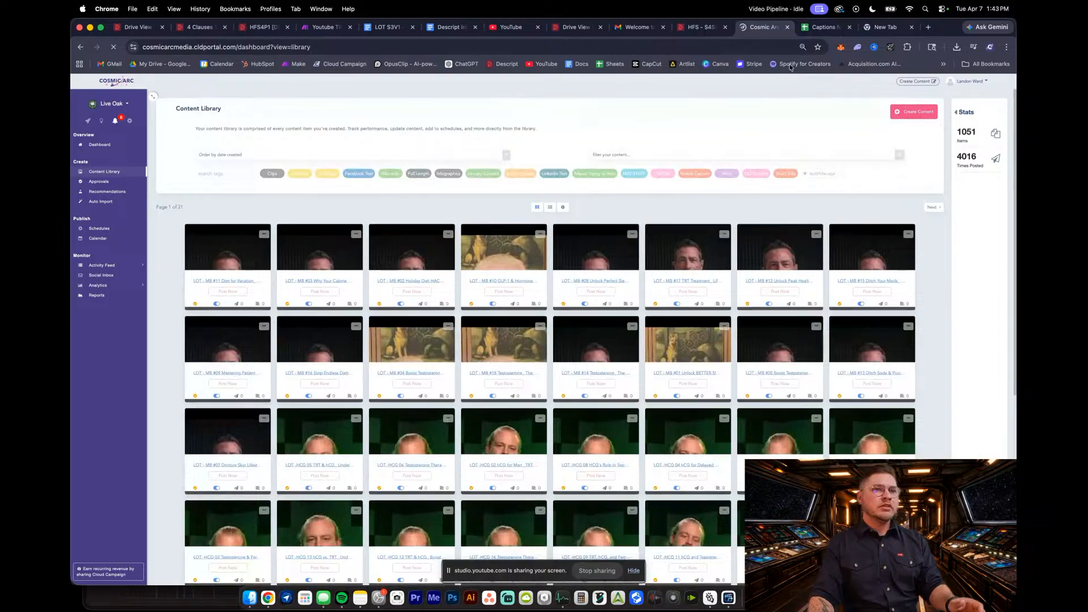
click(787, 27)
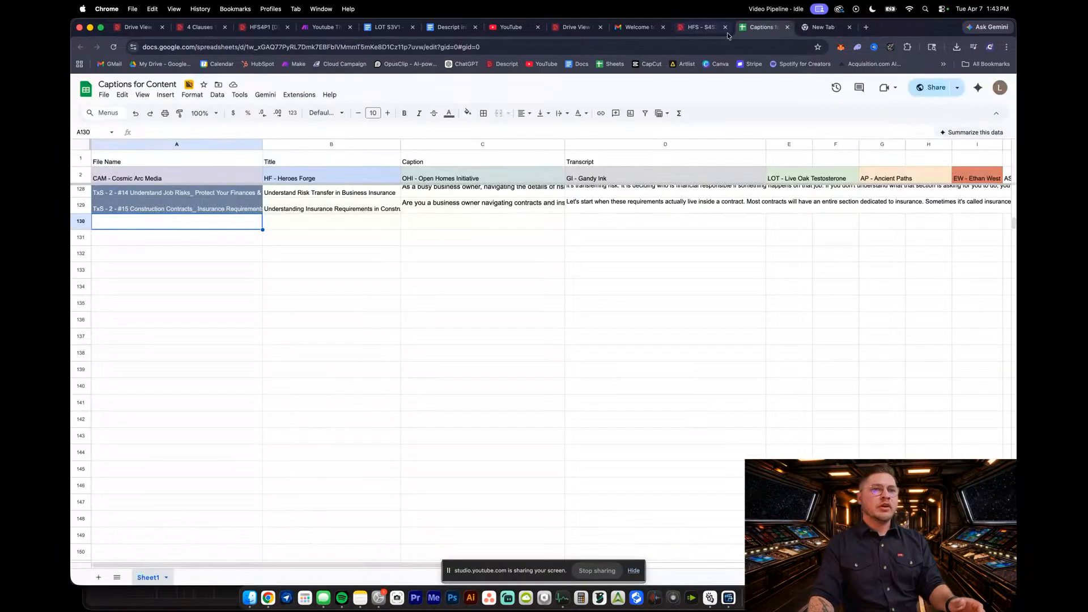
click(690, 29)
click(800, 25)
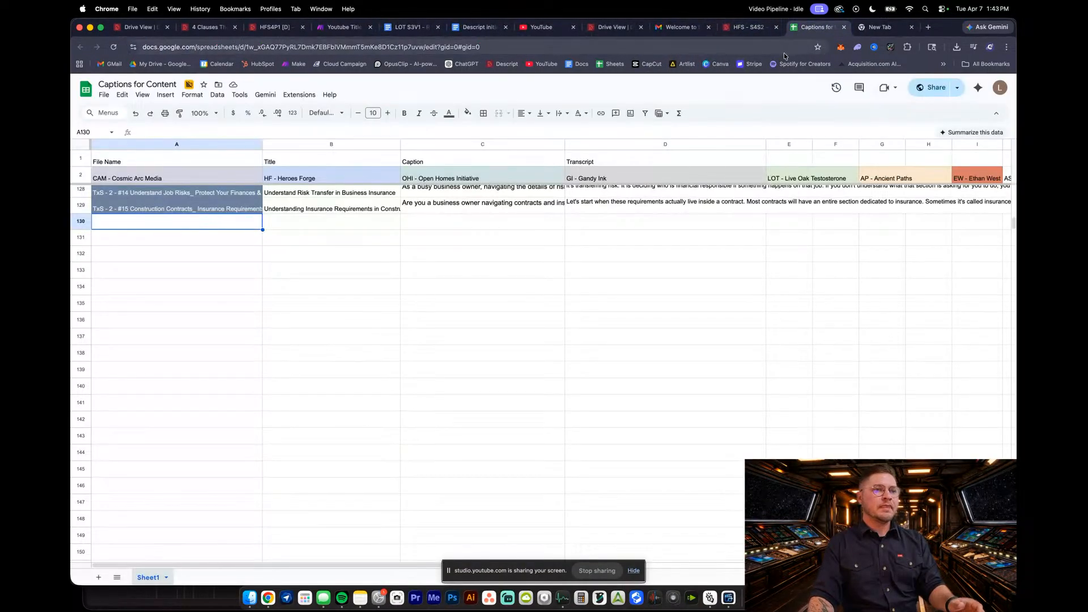
click(491, 336)
click(284, 287)
click(206, 232)
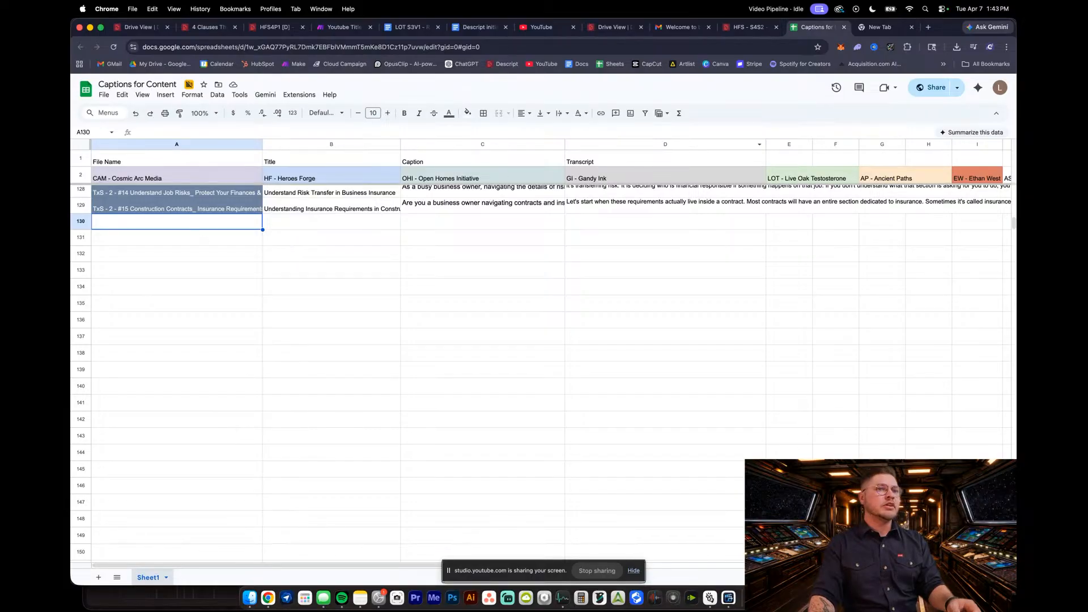
Check the transcript in the Descript project, switch to the Video Pipeline app and quit it
click(740, 29)
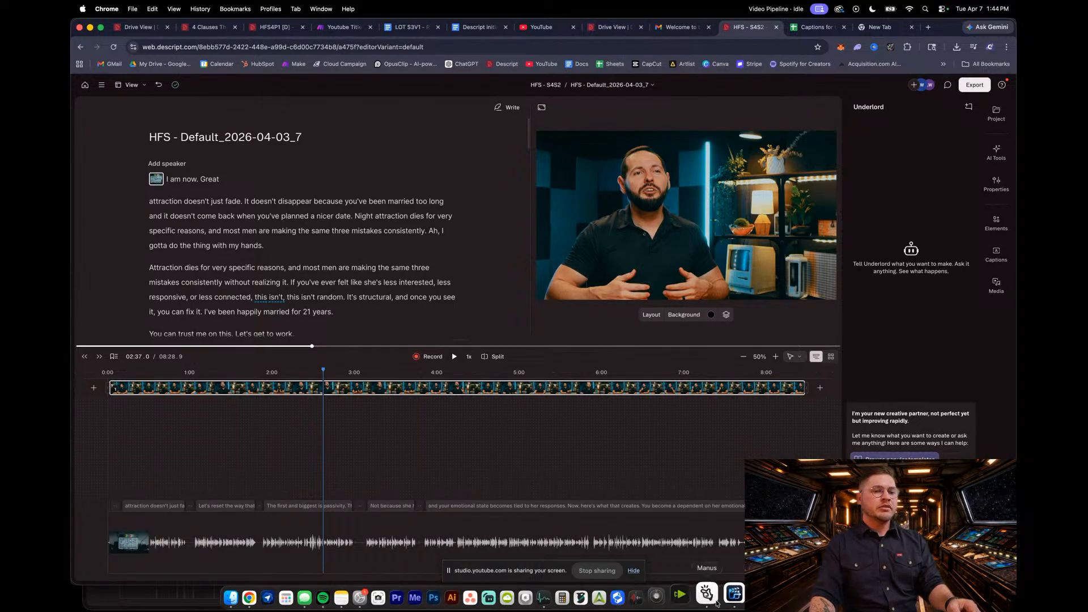
click(716, 602)
click(734, 594)
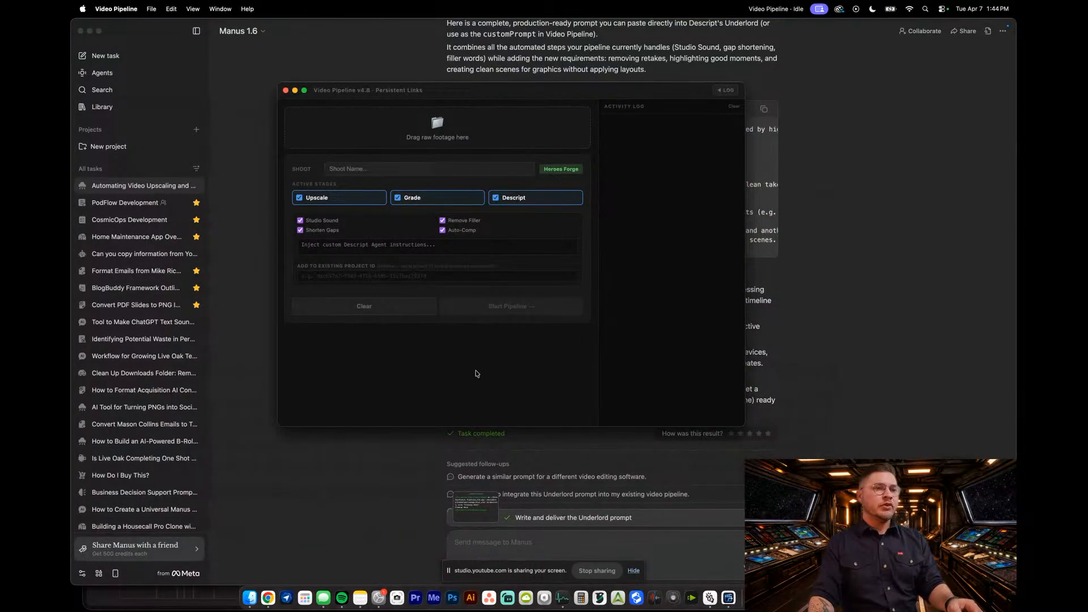
key(super+q)
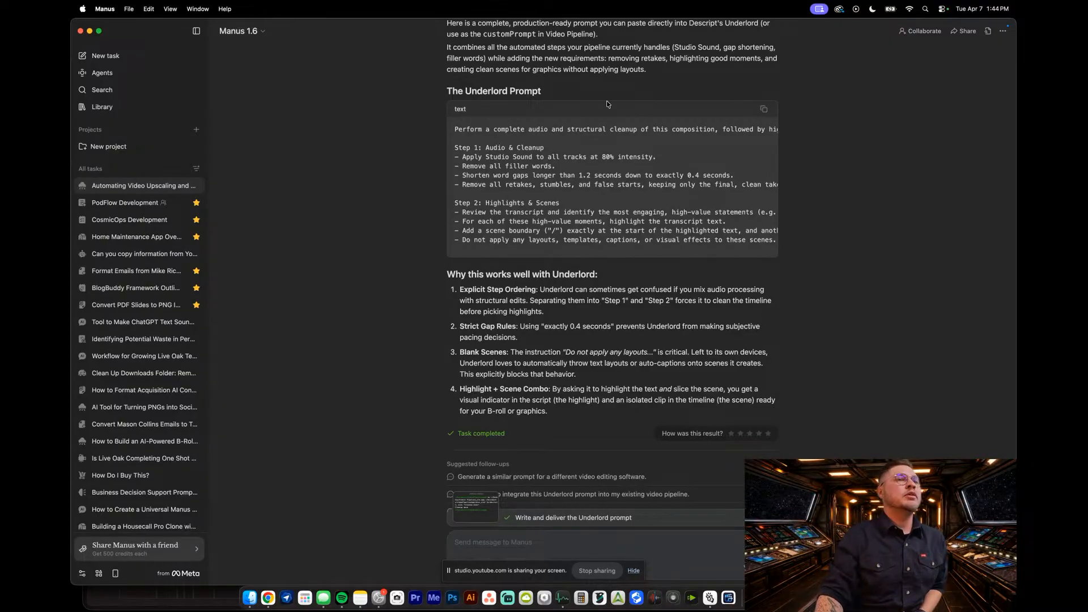
Return to YouTube in Chrome and start a new video upload, leaving the channel account unchanged
click(268, 598)
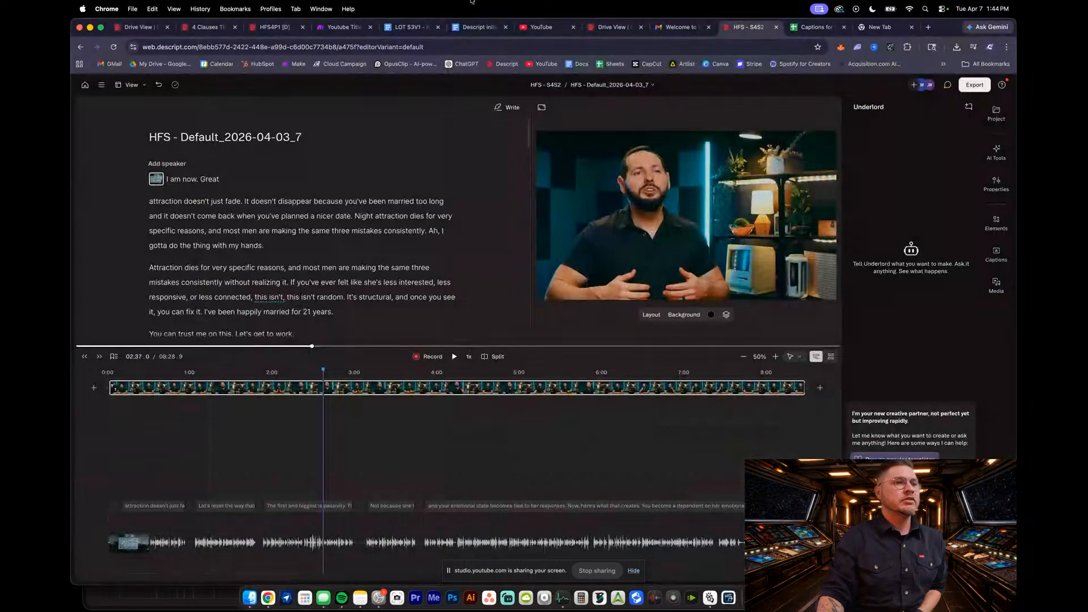
click(549, 31)
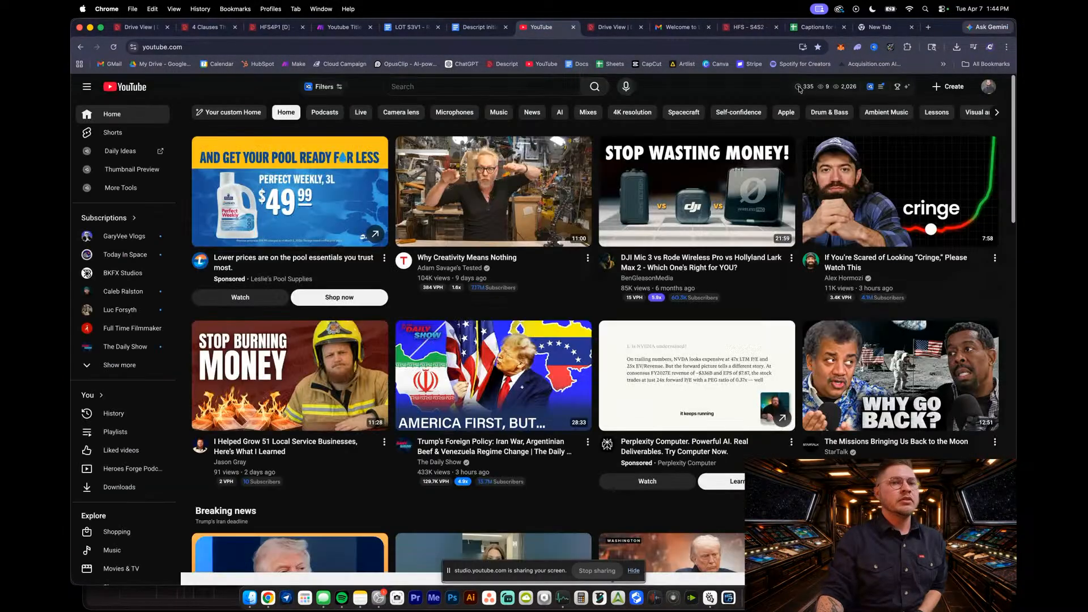
click(988, 86)
click(937, 181)
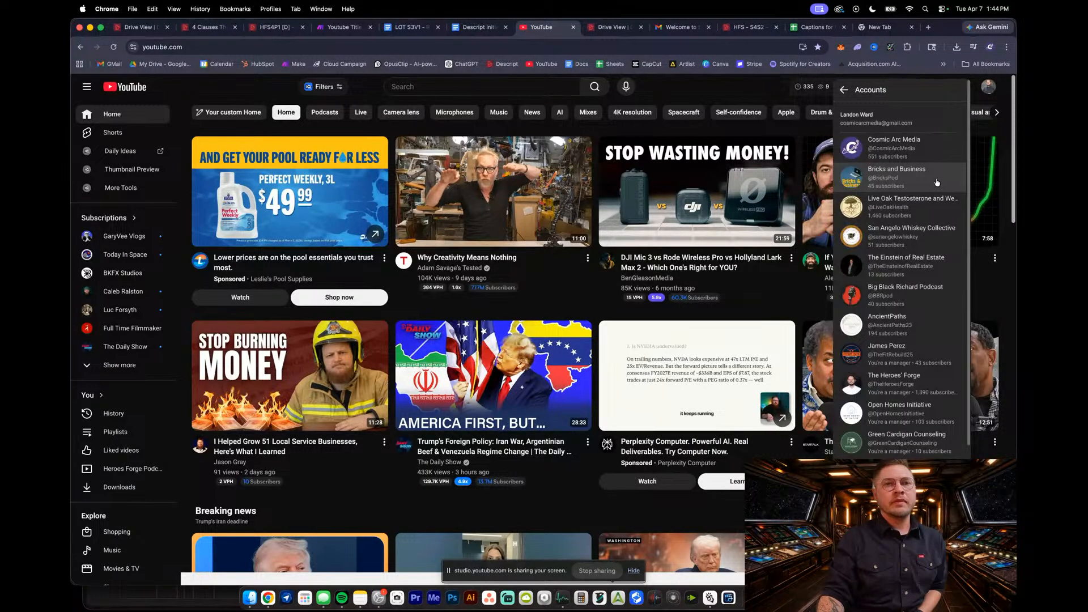
click(945, 79)
click(946, 85)
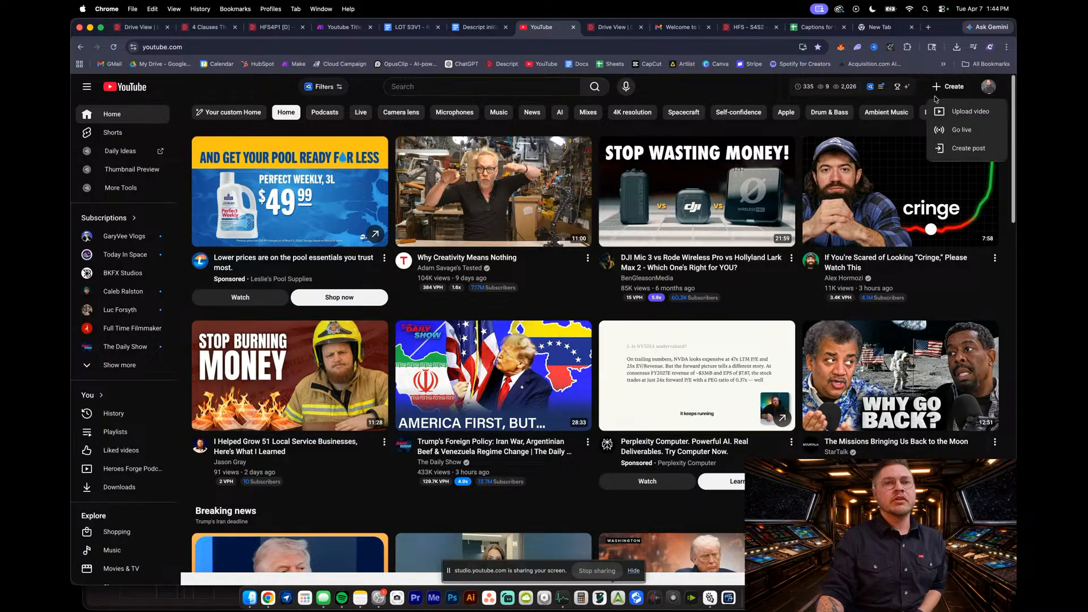
click(941, 111)
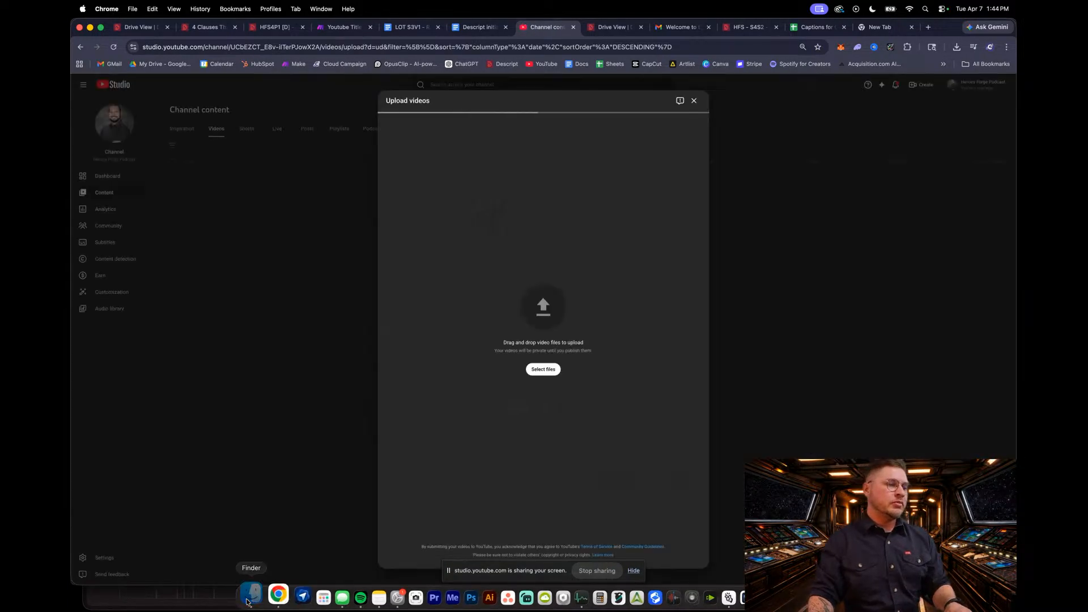
Upload HF S4P1.mp4 from the Downloads folder in Finder to YouTube Studio
click(248, 599)
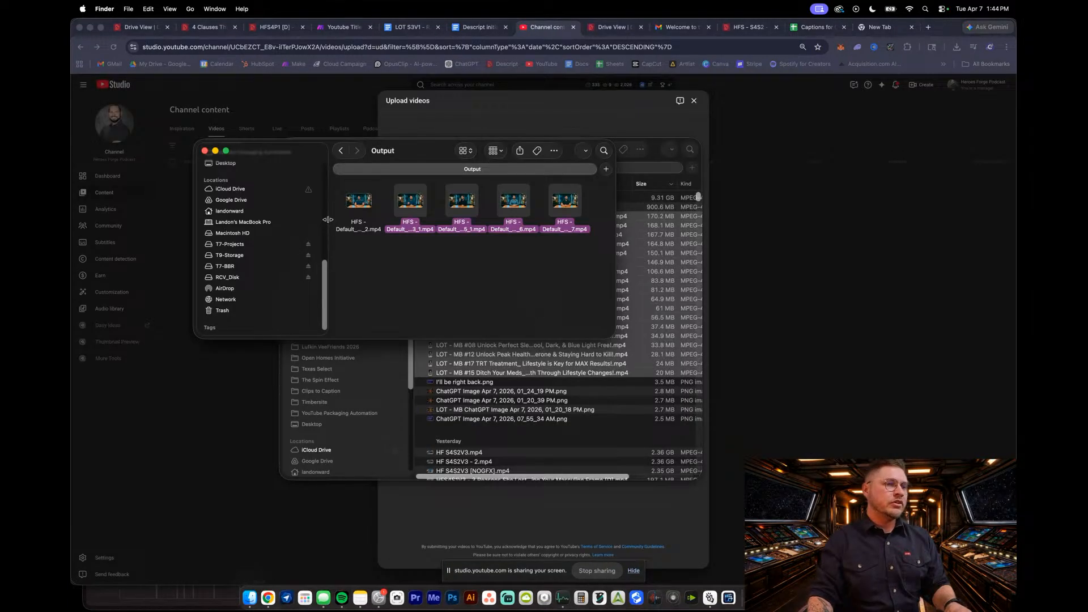
scroll(220, 205, up, 5)
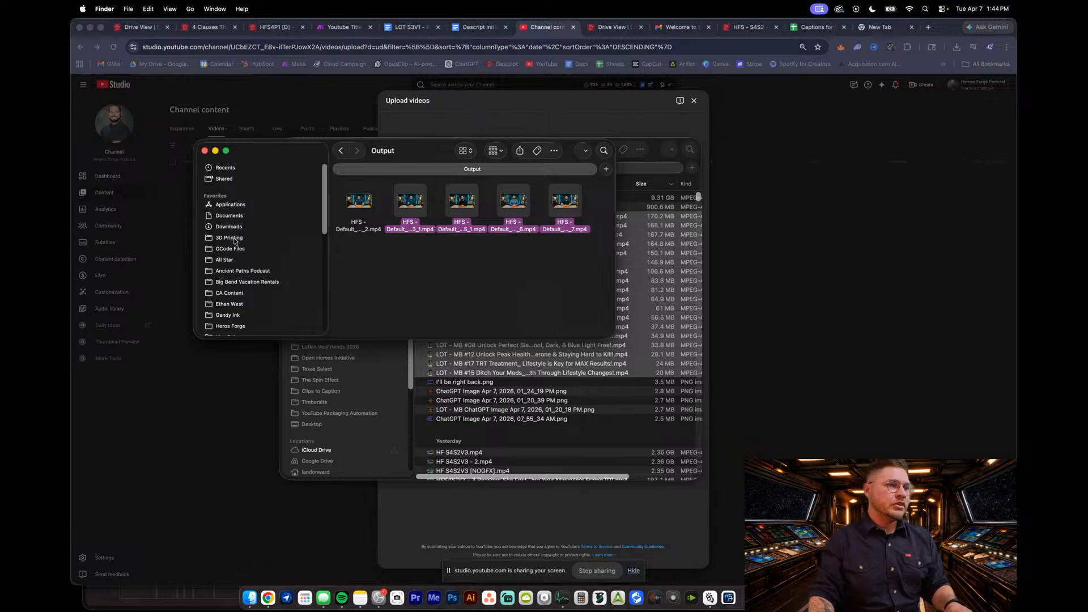
click(229, 227)
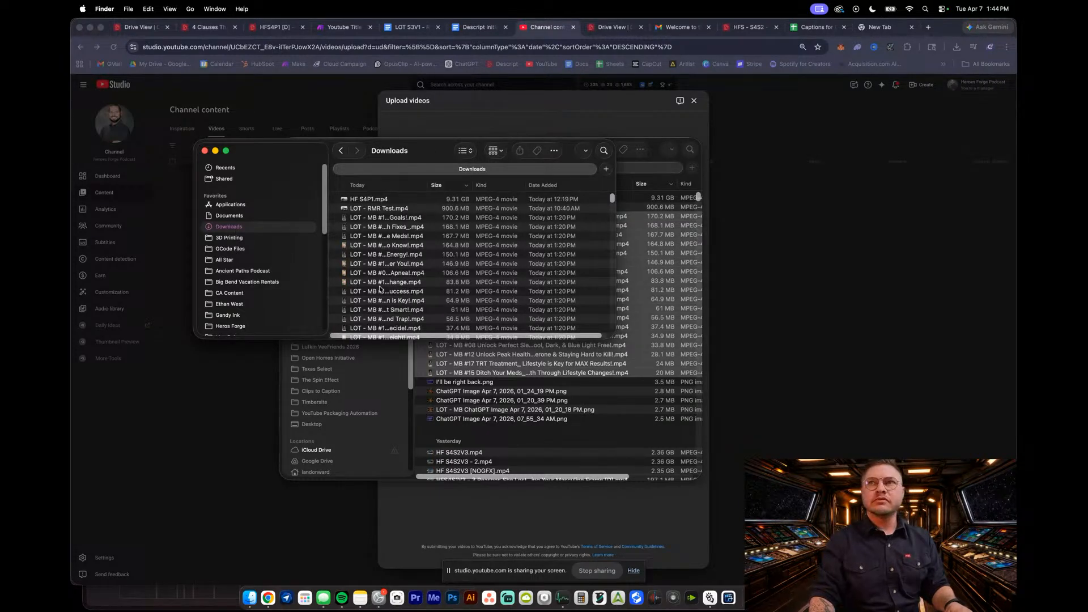
click(373, 199)
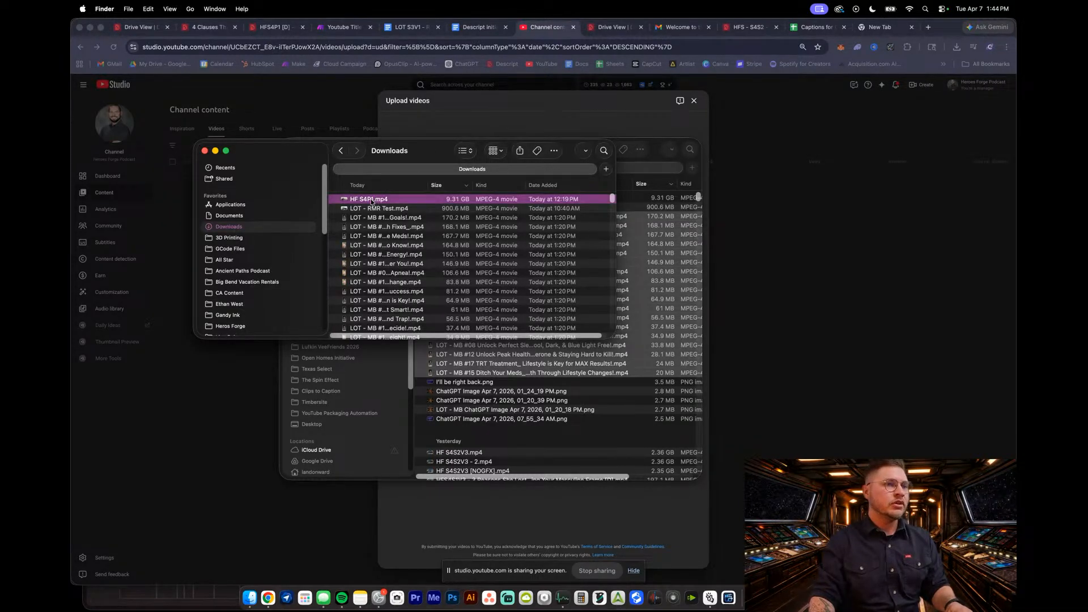
drag(384, 200, 473, 518)
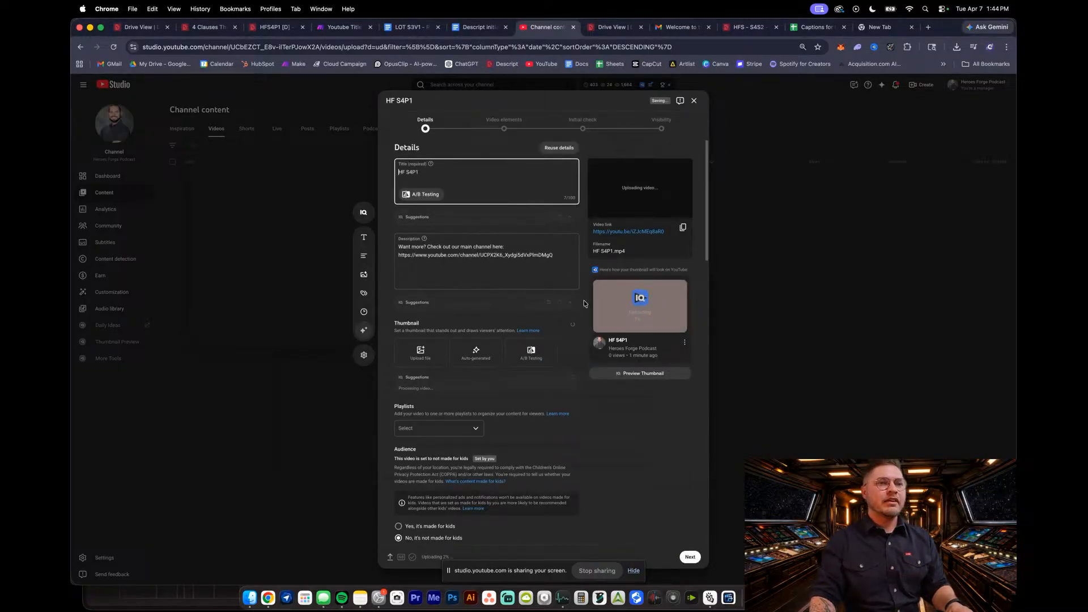
Open the HF S4P1 [D].txt Packaging document in Google Docs and copy the first YouTube title option
click(464, 28)
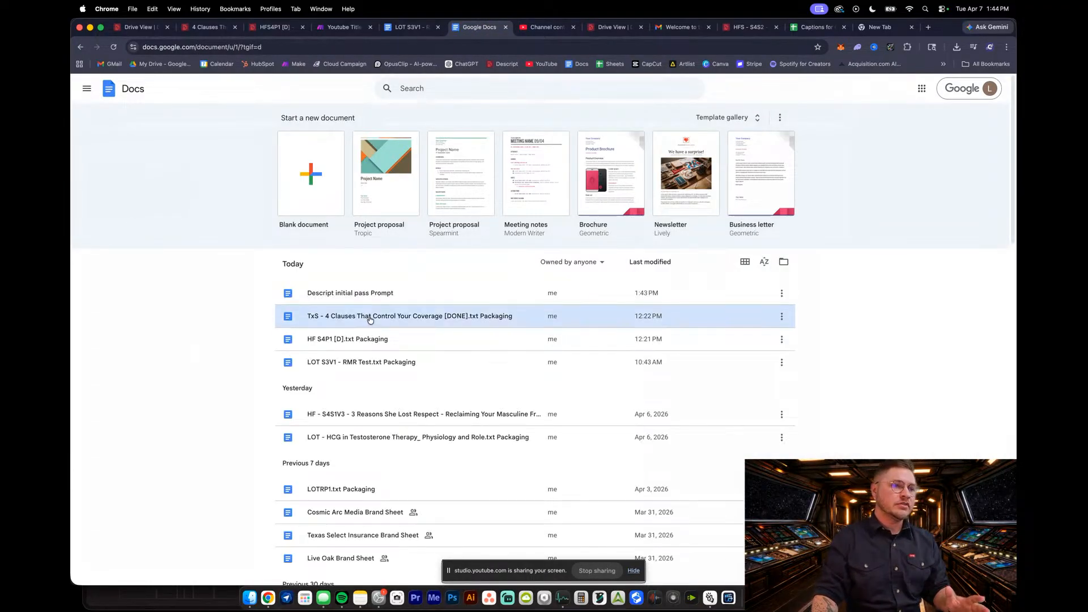
click(351, 341)
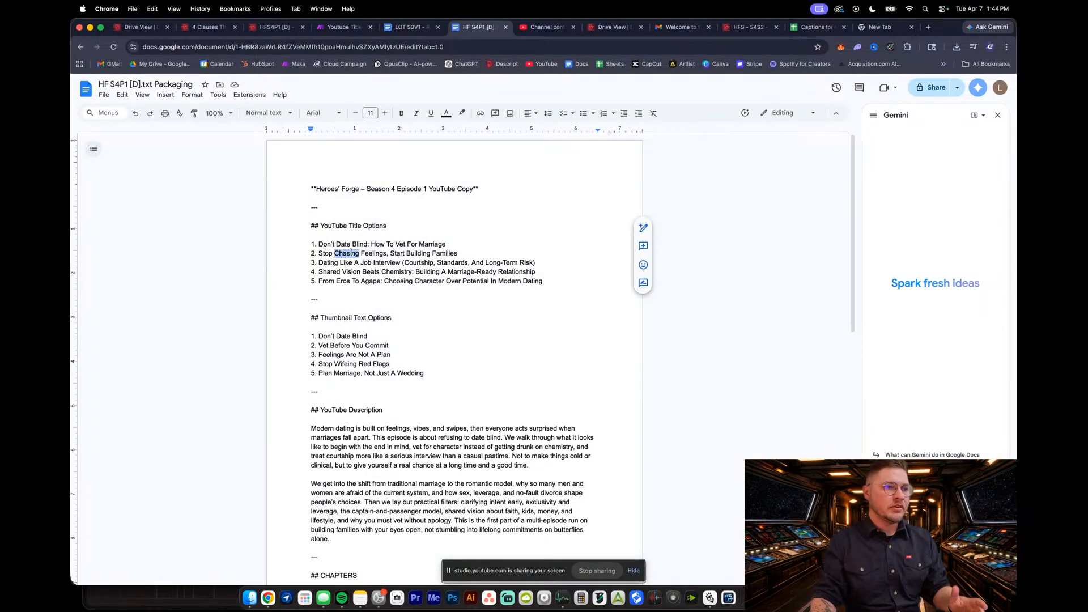
triple_click(351, 252)
click(320, 259)
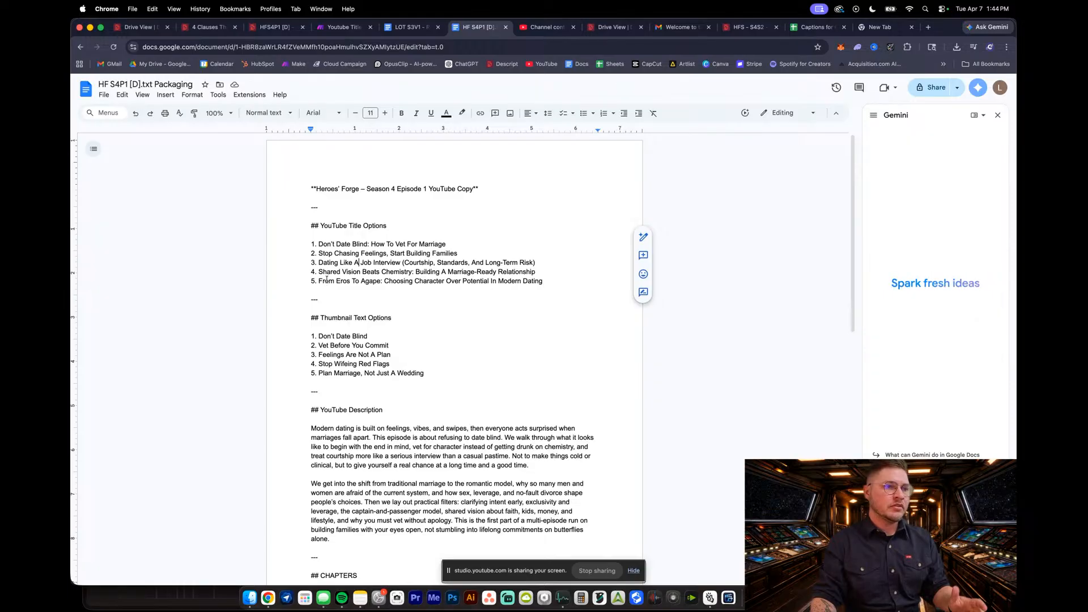
triple_click(329, 254)
click(334, 253)
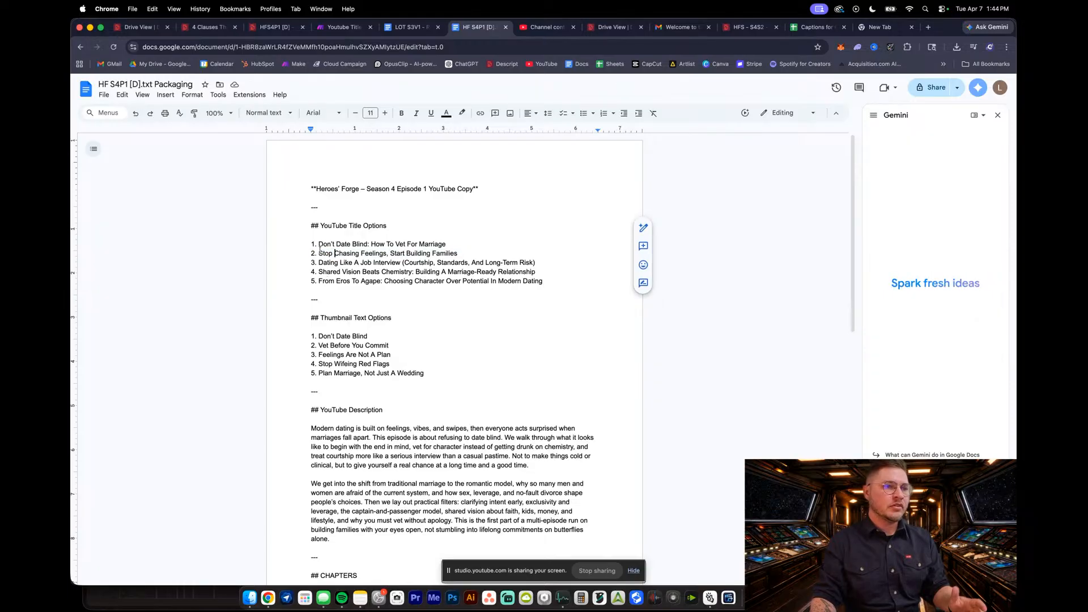
drag(320, 245, 446, 244)
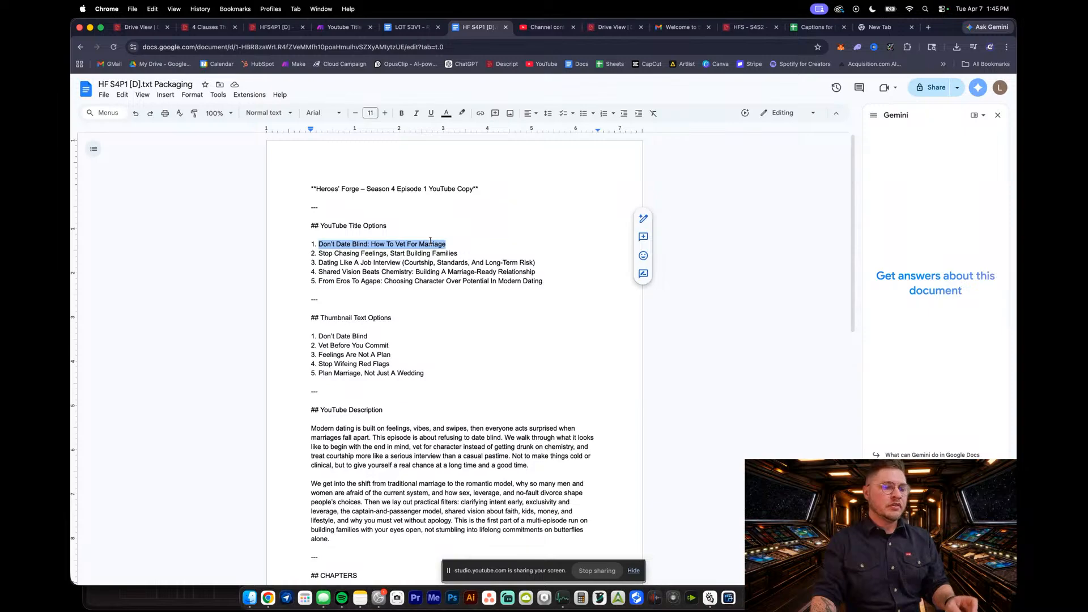
key(super+c)
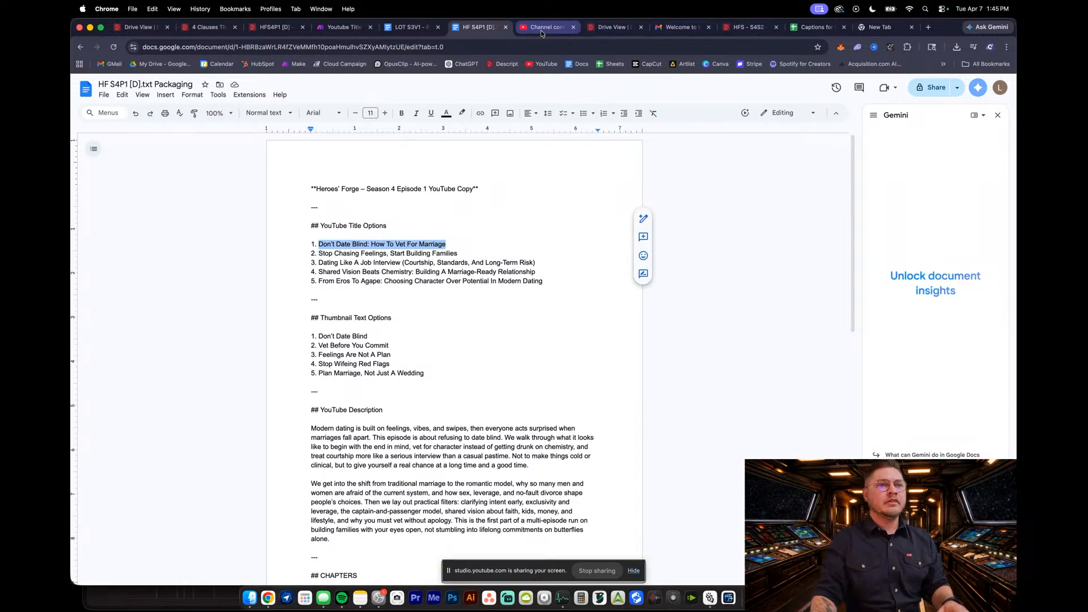
Replace the upload's title with "Don't Date Blind: How To Vet For Marriage" and add two empty lines above the description's existing text
click(541, 27)
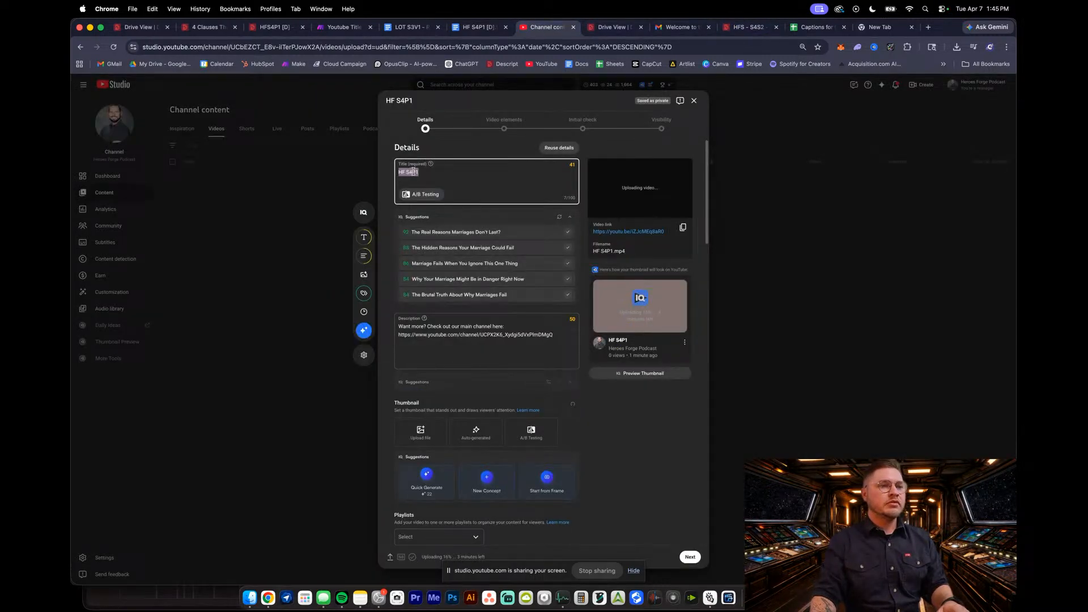
key(super+v)
click(503, 342)
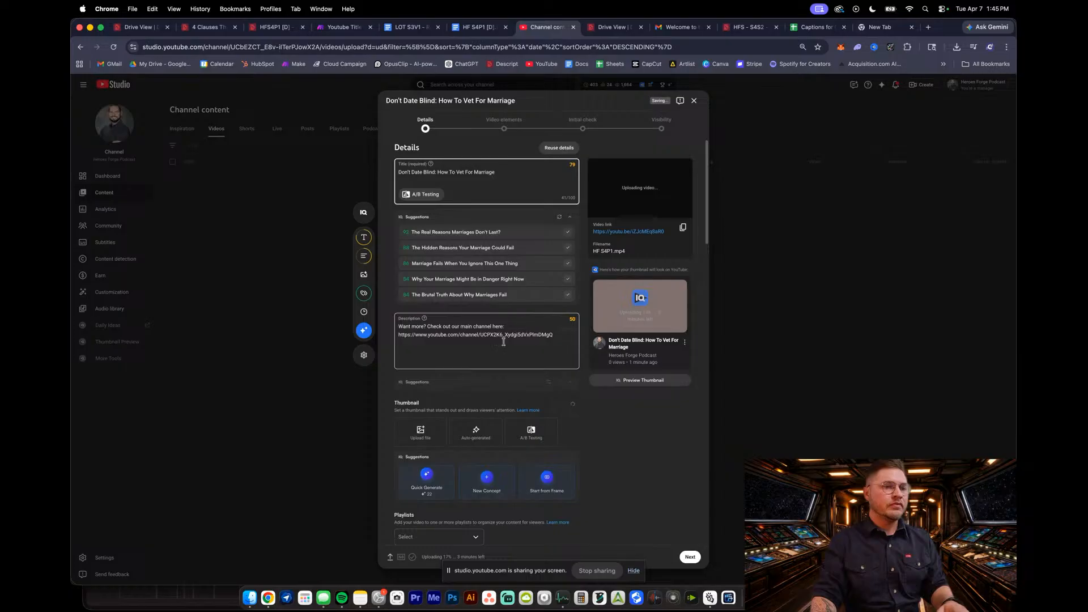
click(399, 326)
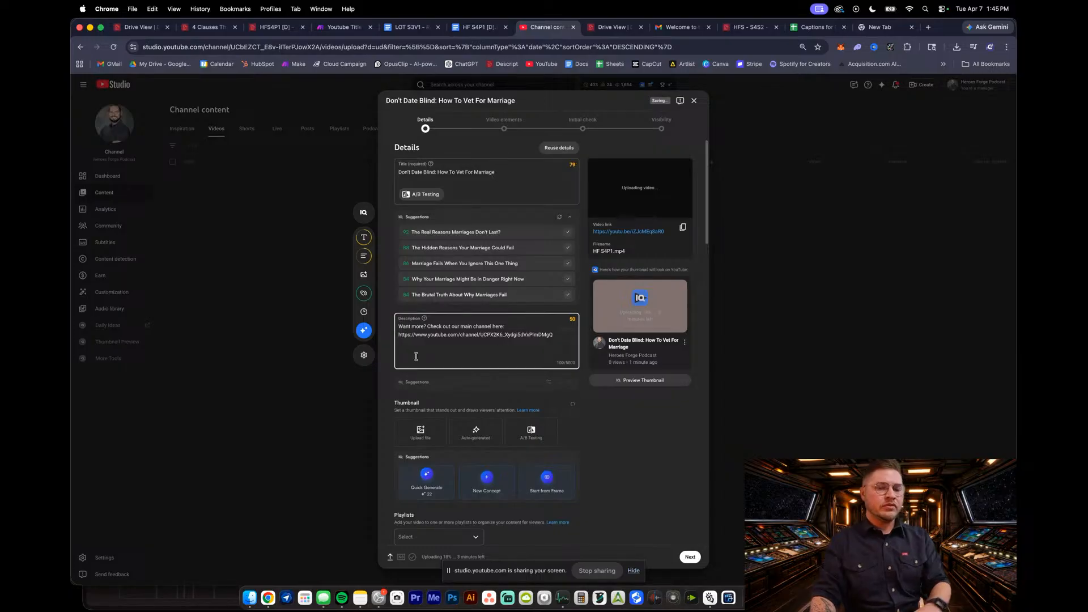
key(Return)
key(Return)
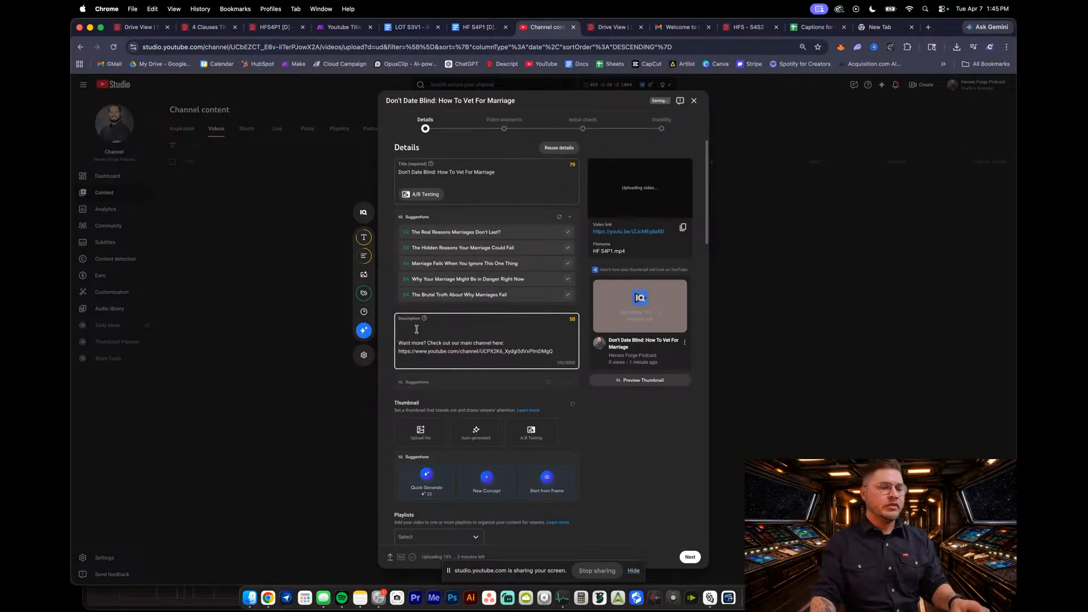
Copy the YouTube description and chapter list from the packaging document into the start of the video's description in YouTube Studio
click(474, 32)
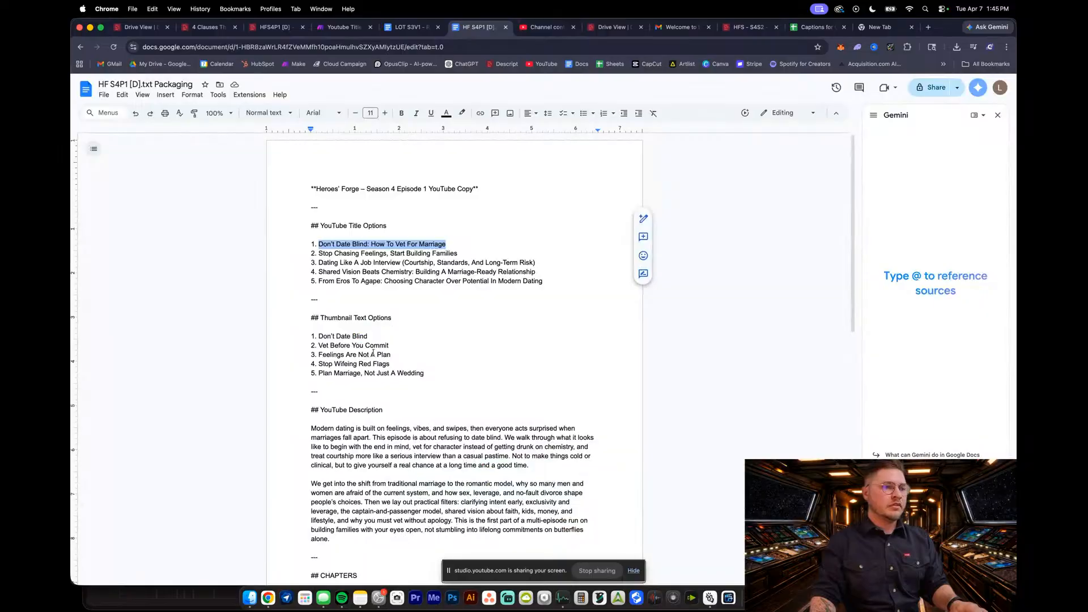
scroll(315, 318, down, 3)
drag(317, 315, 480, 530)
scroll(365, 433, down, 5)
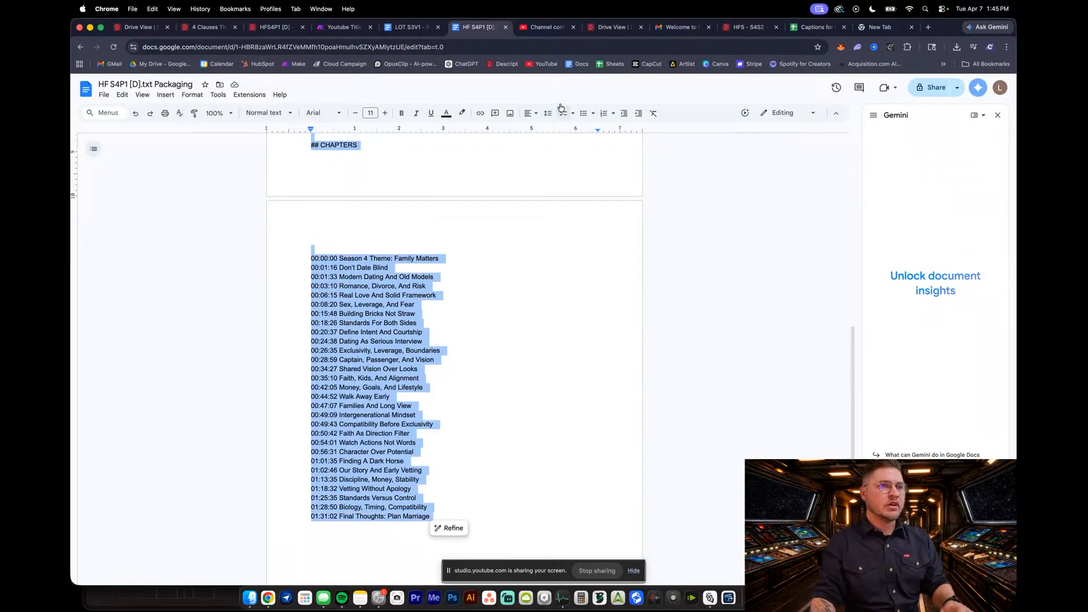
click(536, 31)
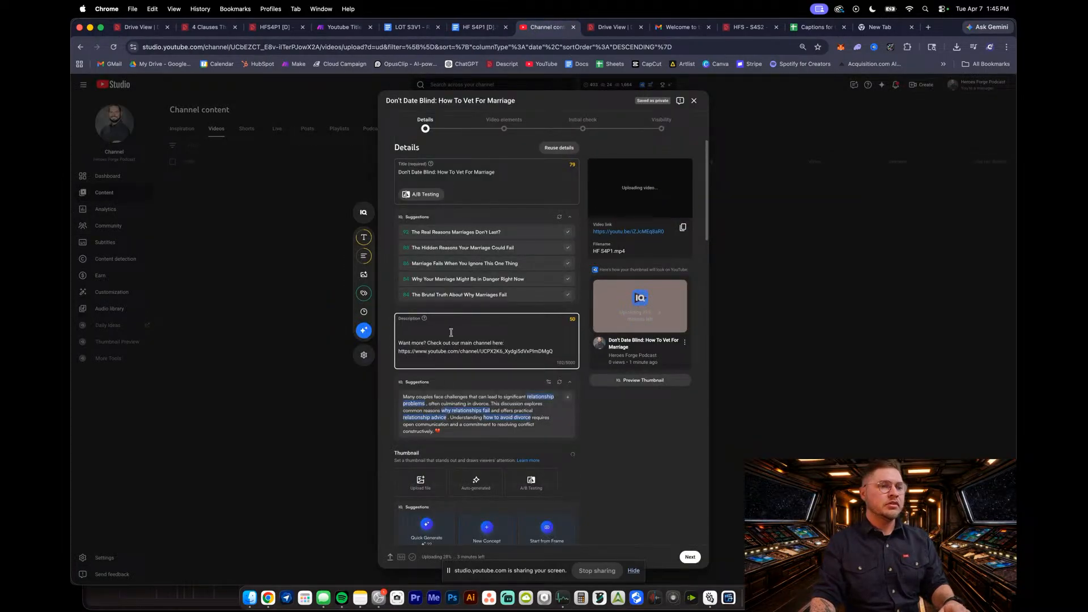
key(super+v)
Replace the dashes and "## CHAPTERS" heading in the description with a plain "CHAPTERS:" line directly above the timestamps
scroll(459, 454, down, 3)
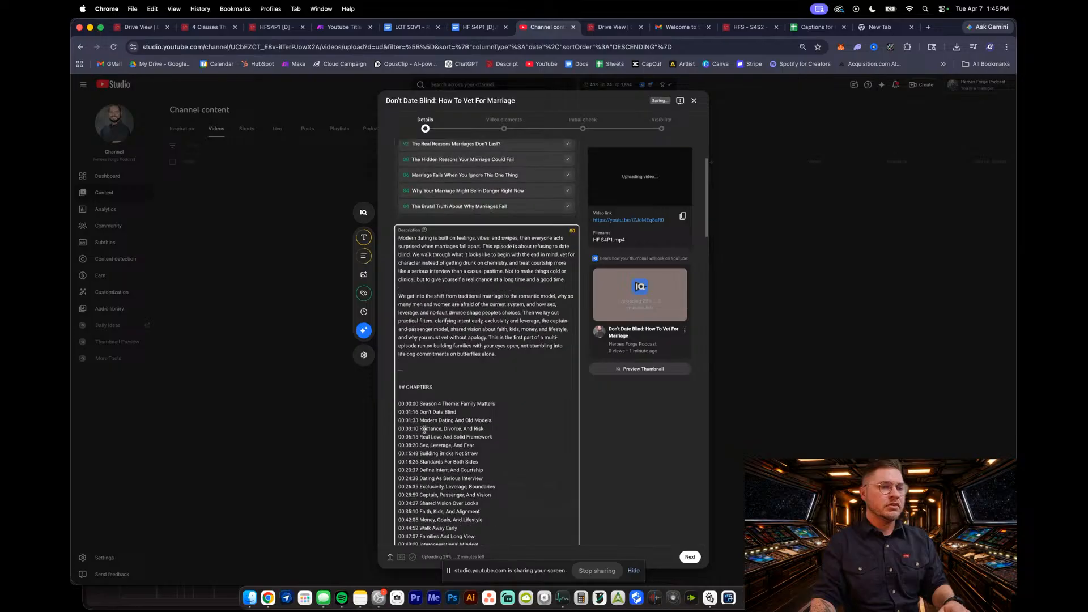
key(BackSpace)
key(BackSpace)
key(BackSpace)
key(BackSpace)
key(BackSpace)
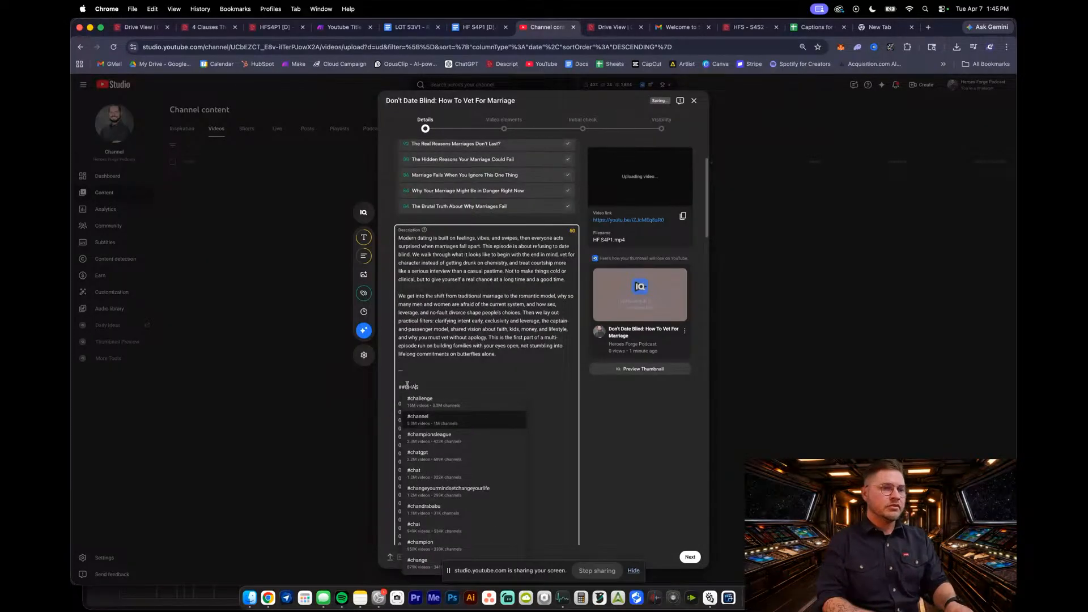
drag(400, 395, 403, 371)
key(BackSpace)
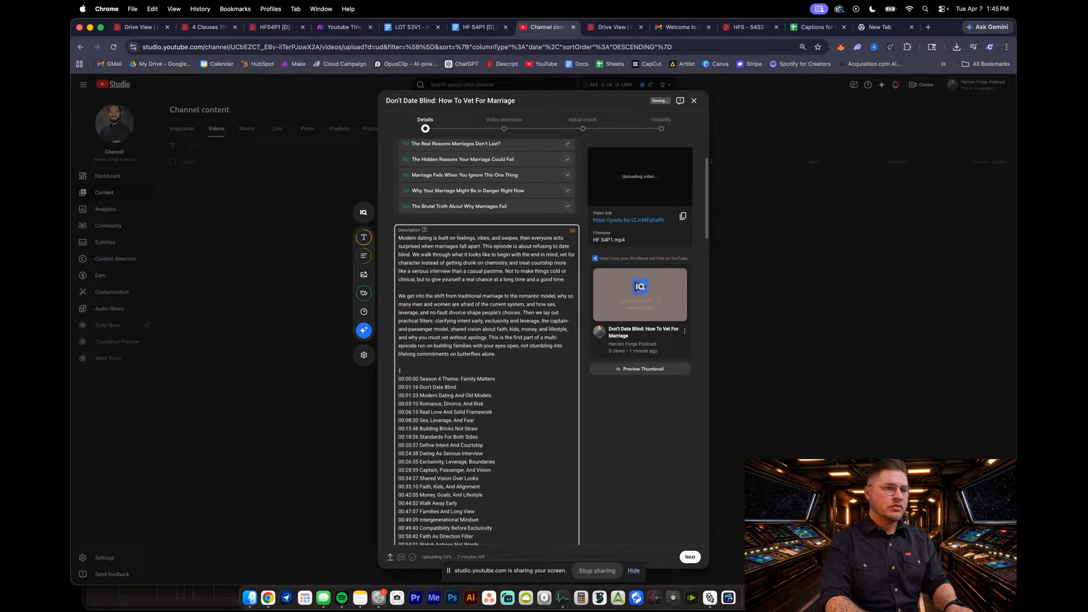
text(CHAPTER)
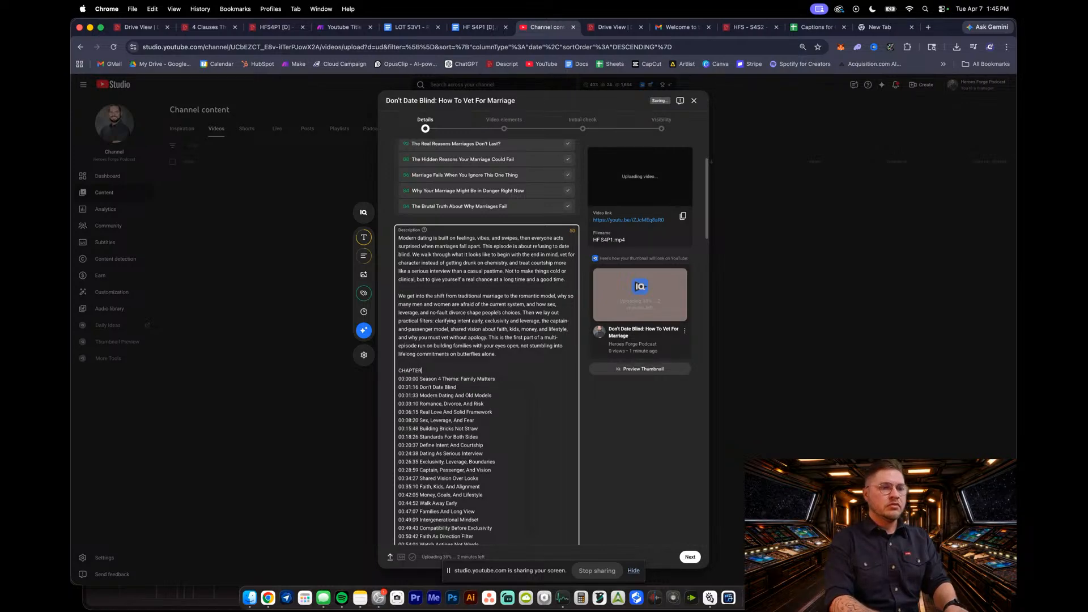
text(S:)
Remove the extra blank line between the last chapter and the main channel link in the description
scroll(447, 429, down, 5)
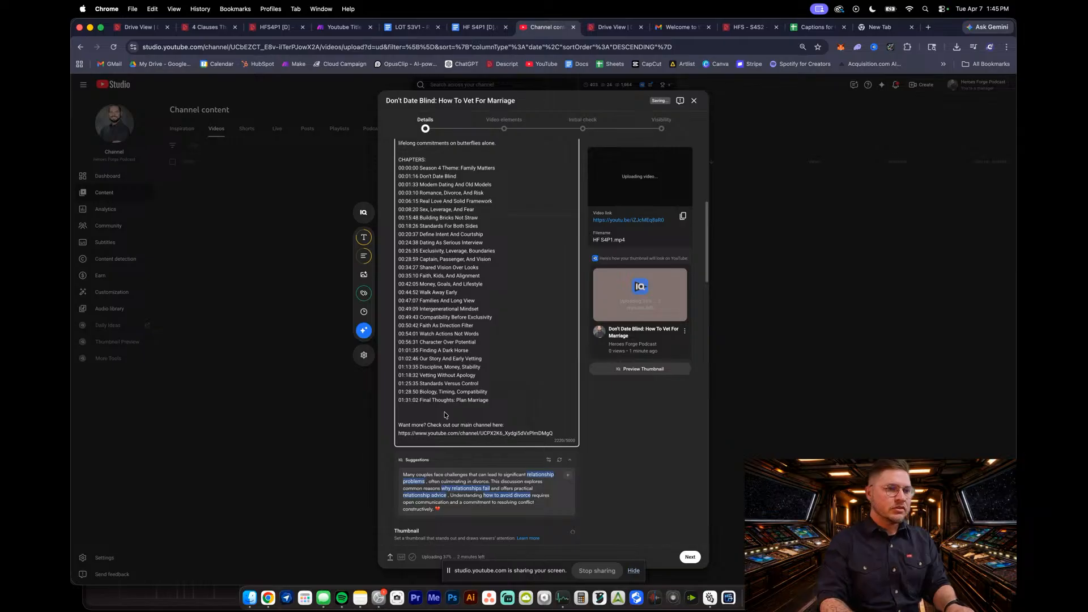
key(BackSpace)
scroll(460, 294, up, 1)
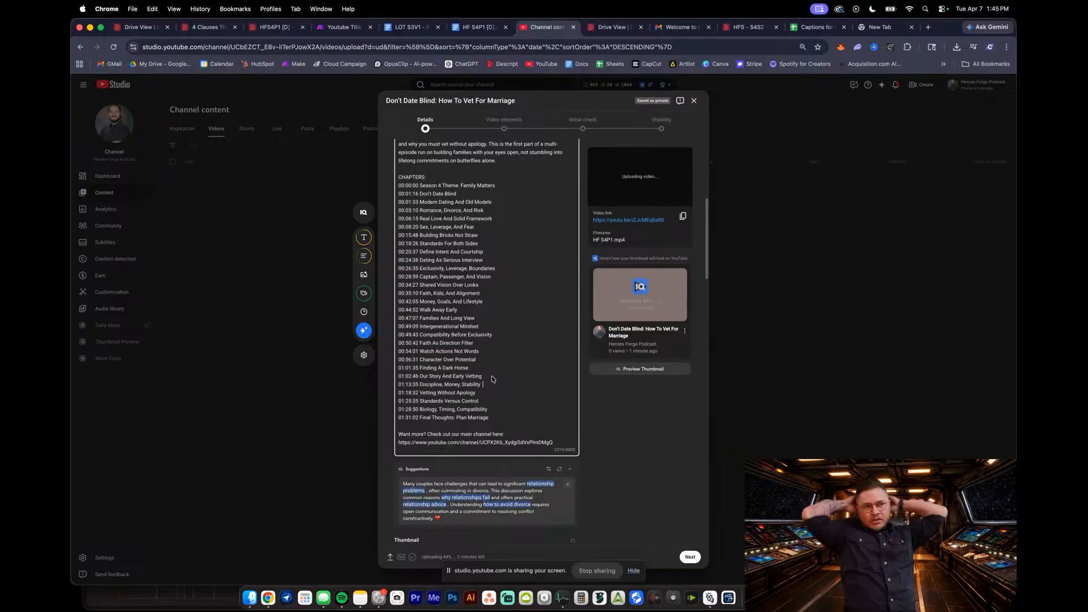
Check the HFS - S4S2 compositions and the HFS4P1 [D] and 4 Clauses share pages in Descript, reloading the 4 Clauses page
click(748, 26)
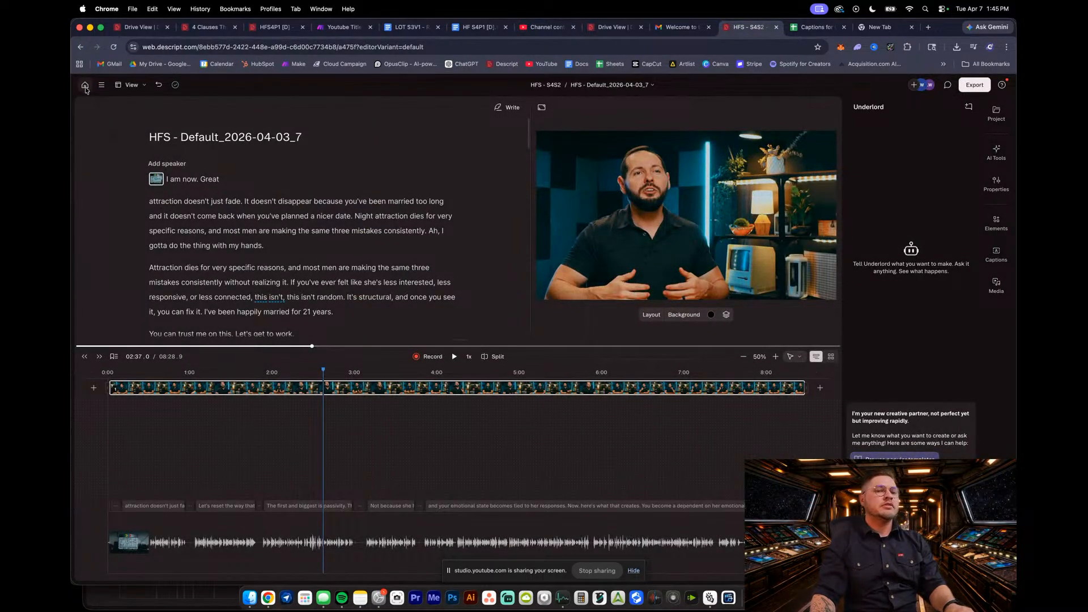
click(996, 111)
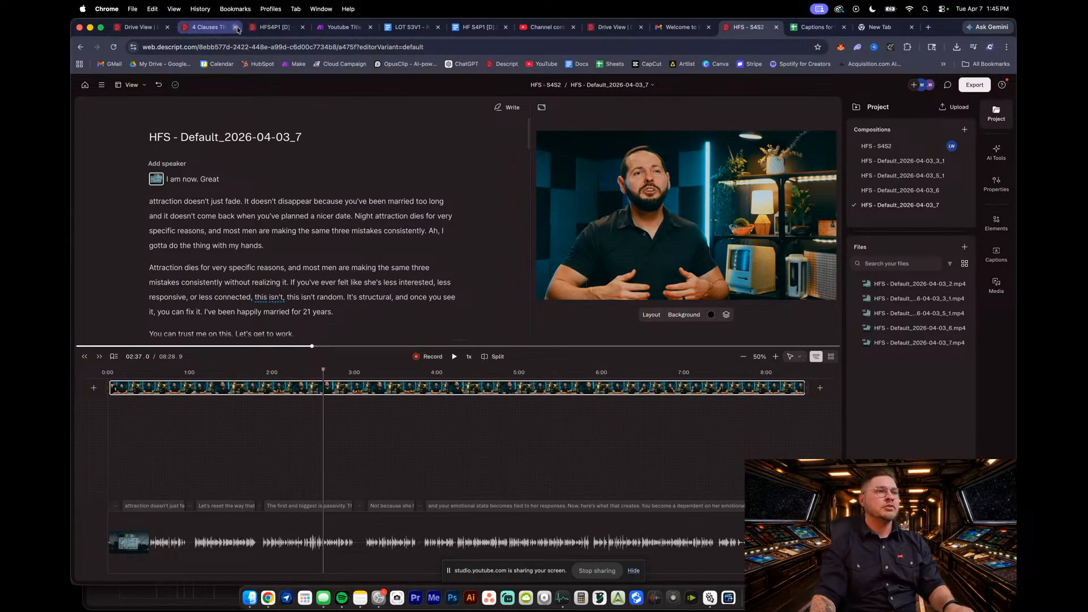
click(271, 26)
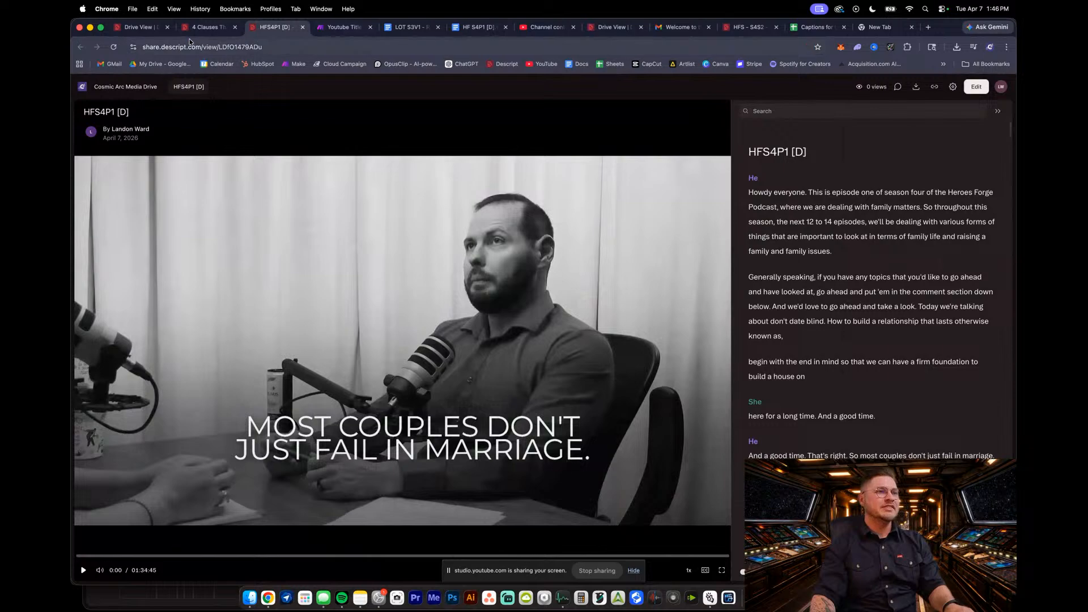
click(205, 27)
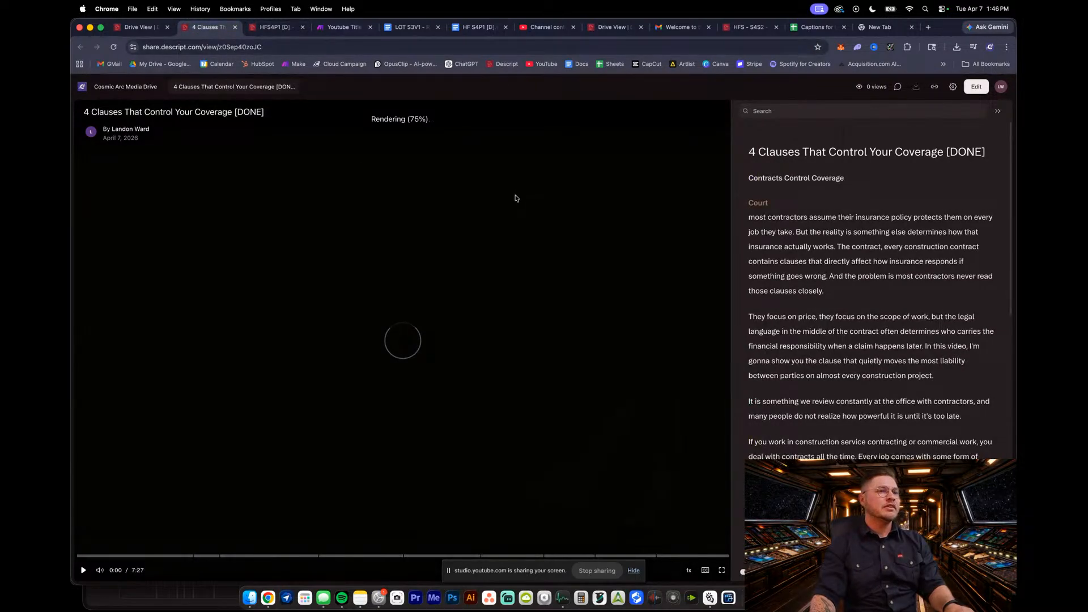
click(114, 46)
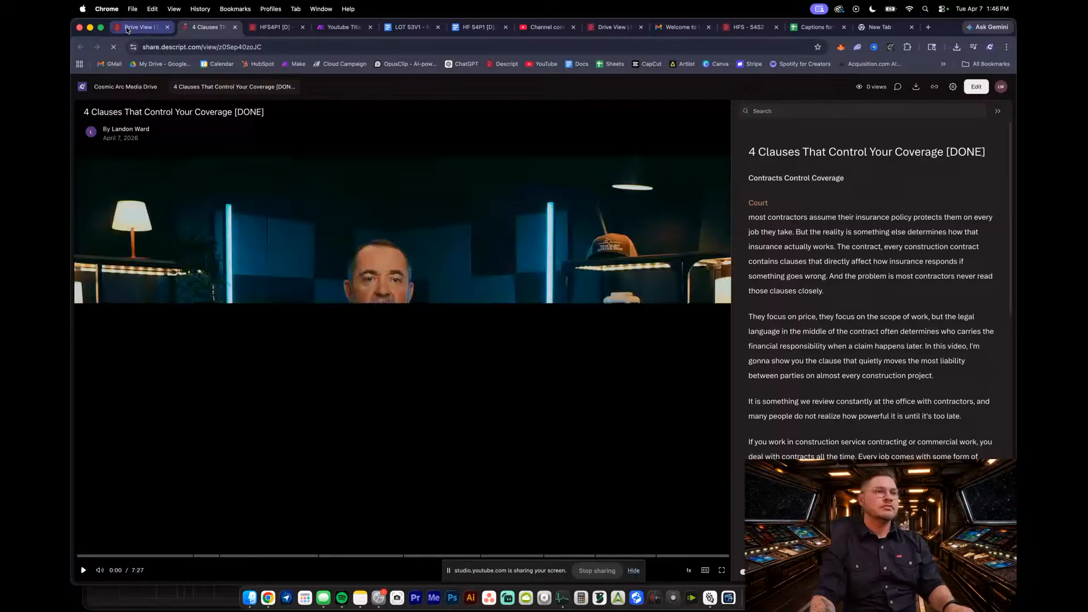
Open the TxS - Shoot 3 project from the Descript project list and look at its export access options
click(139, 26)
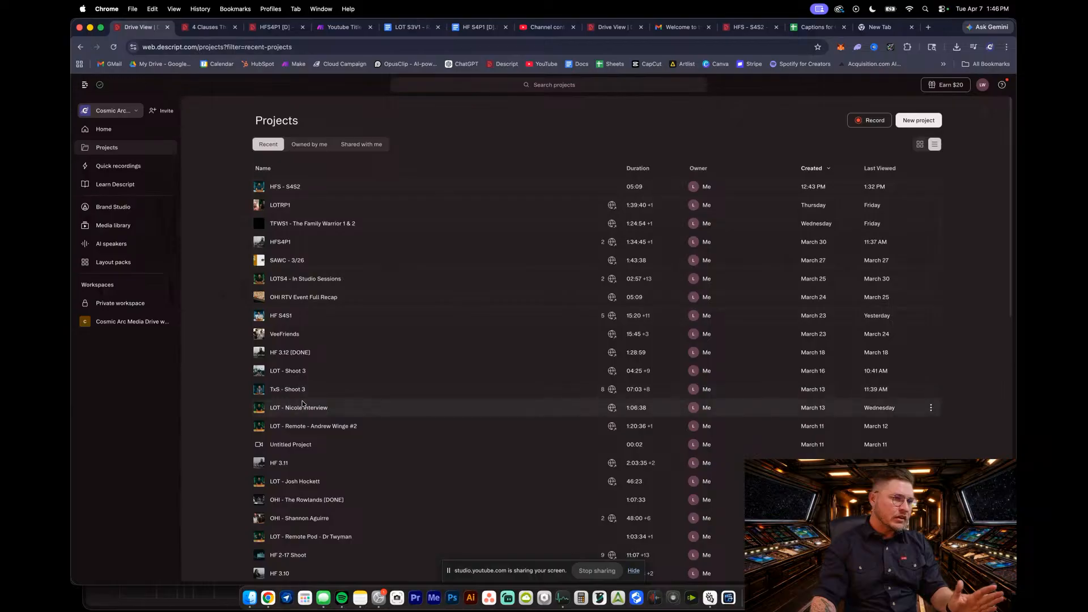
click(306, 391)
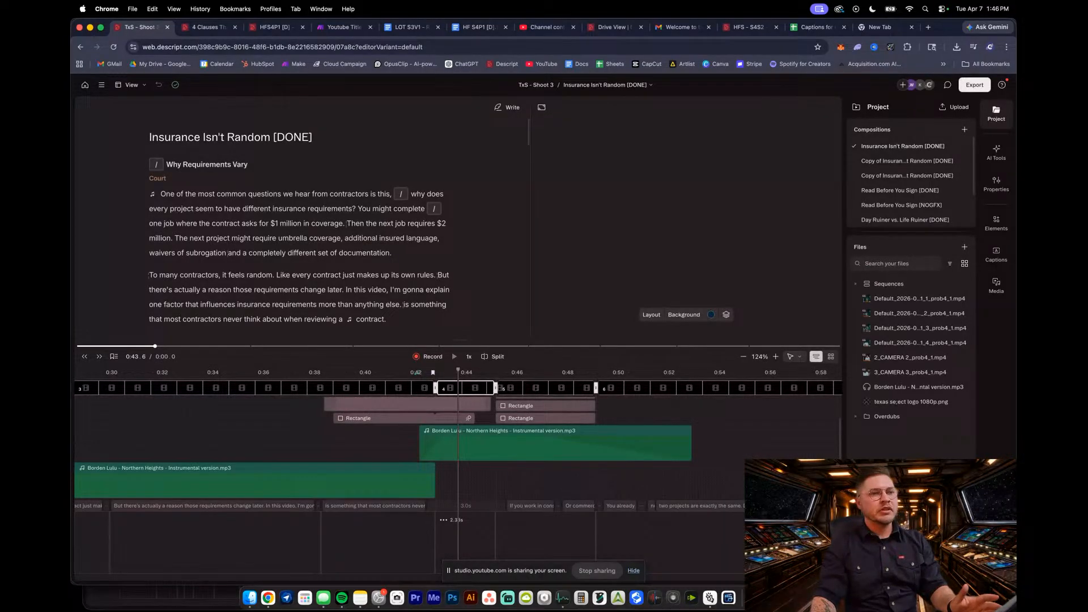
click(974, 84)
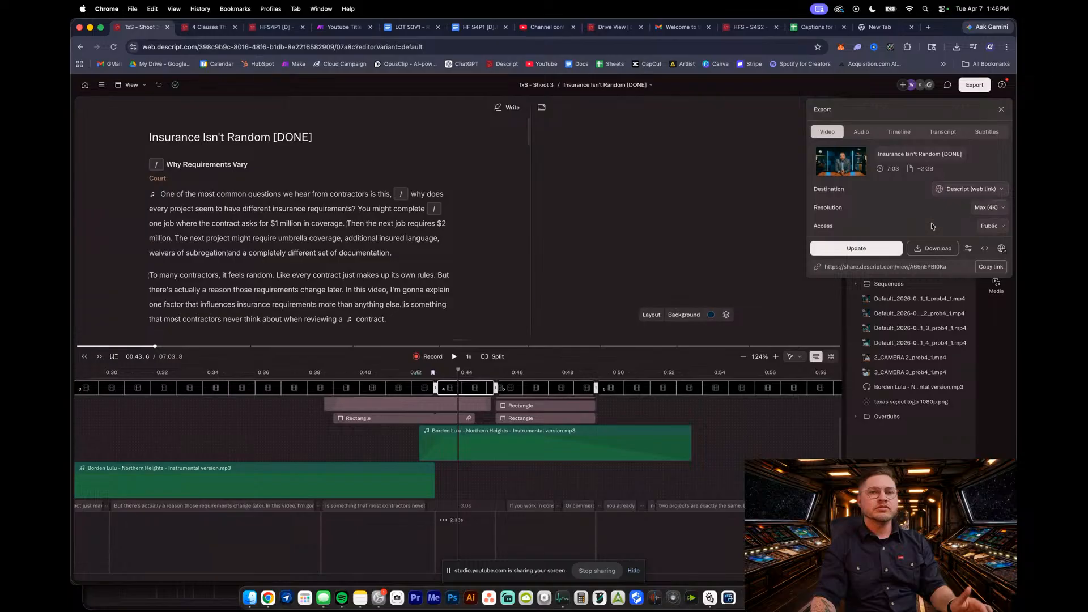
click(991, 226)
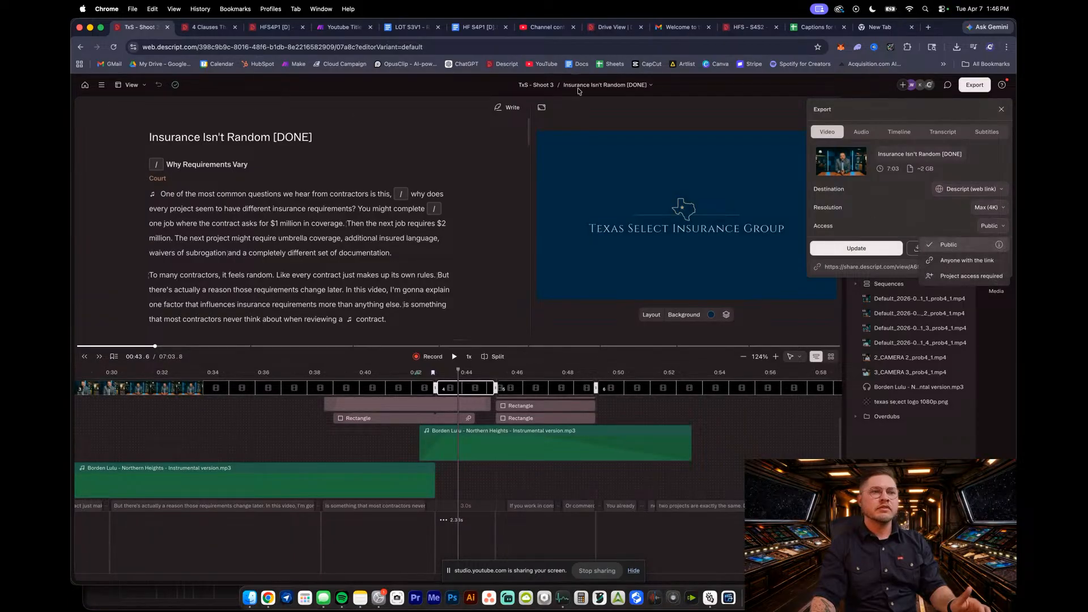
Switch the project to the 4 Clauses That Control Your Coverage [DONE] composition
click(600, 87)
click(620, 88)
click(635, 85)
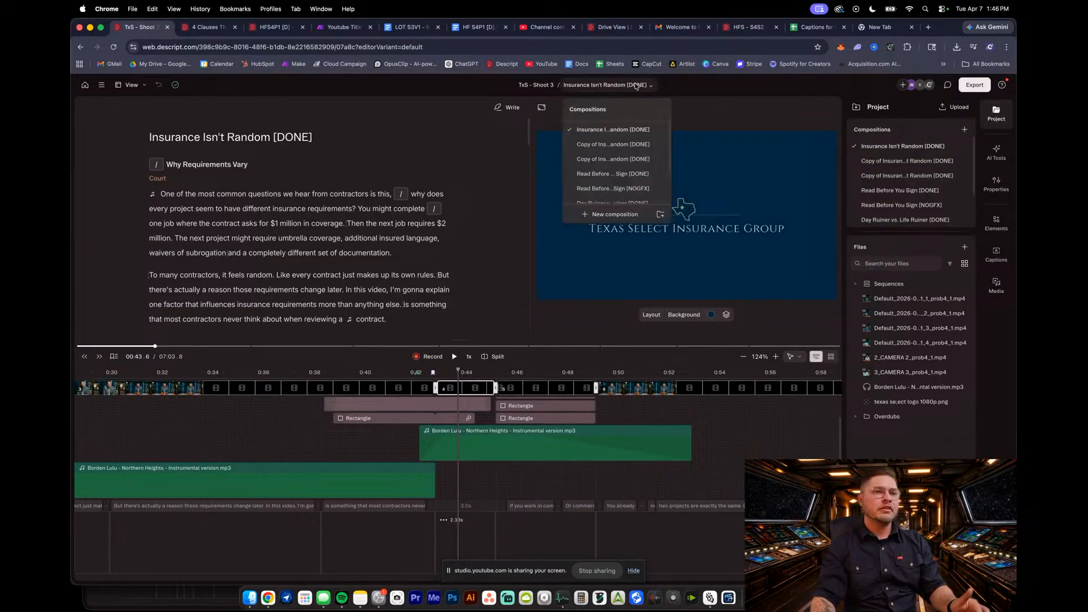
scroll(613, 173, down, 2)
scroll(612, 176, down, 1)
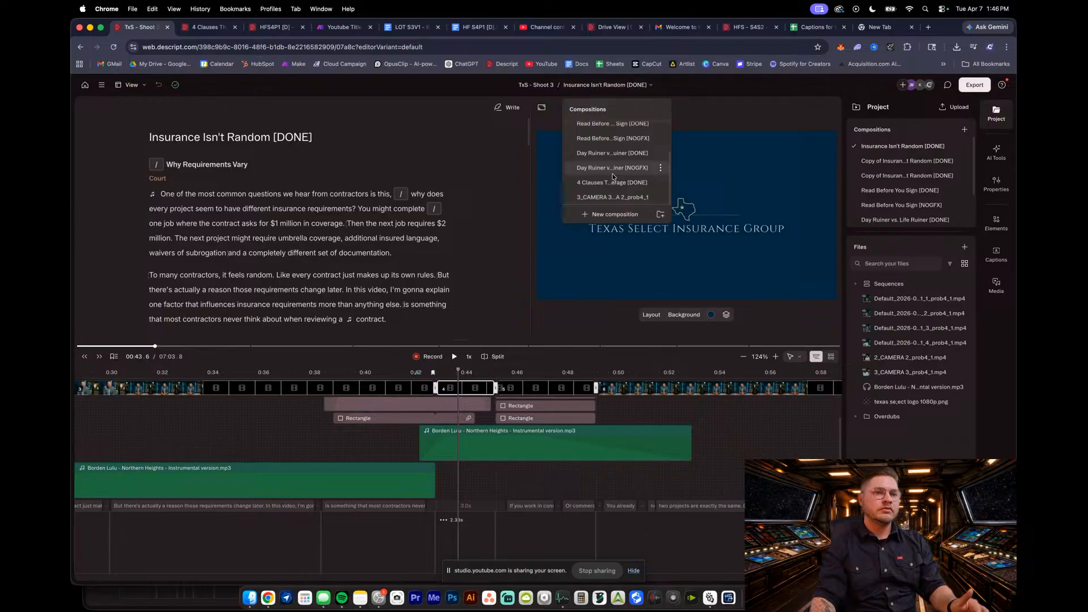
click(612, 182)
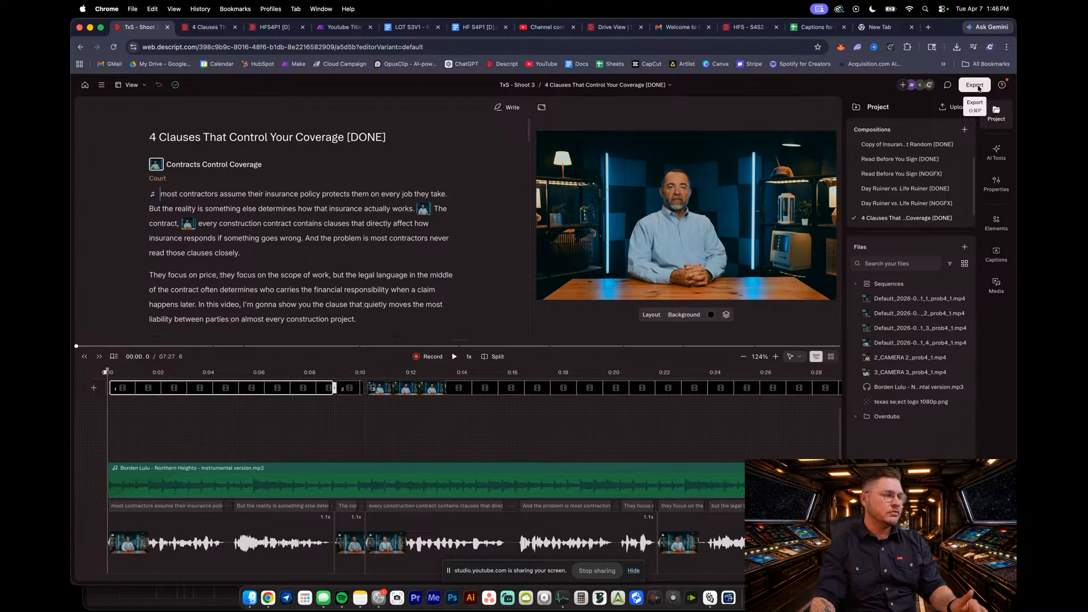
Export the 4 Clauses composition's transcript as plain text (.txt) and save it in the YouTube Packaging folder
click(976, 85)
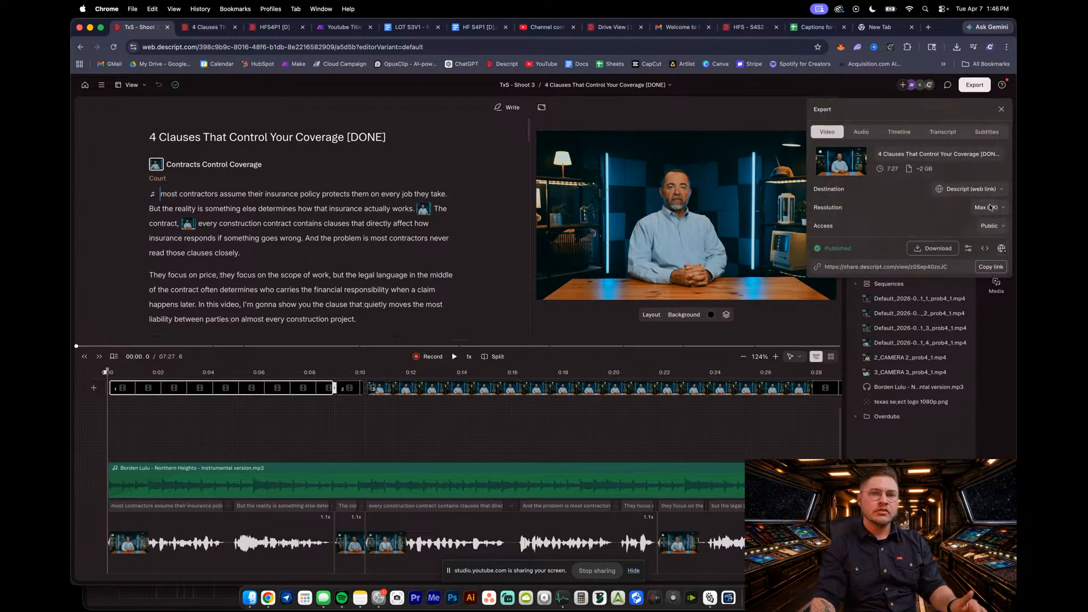
click(942, 132)
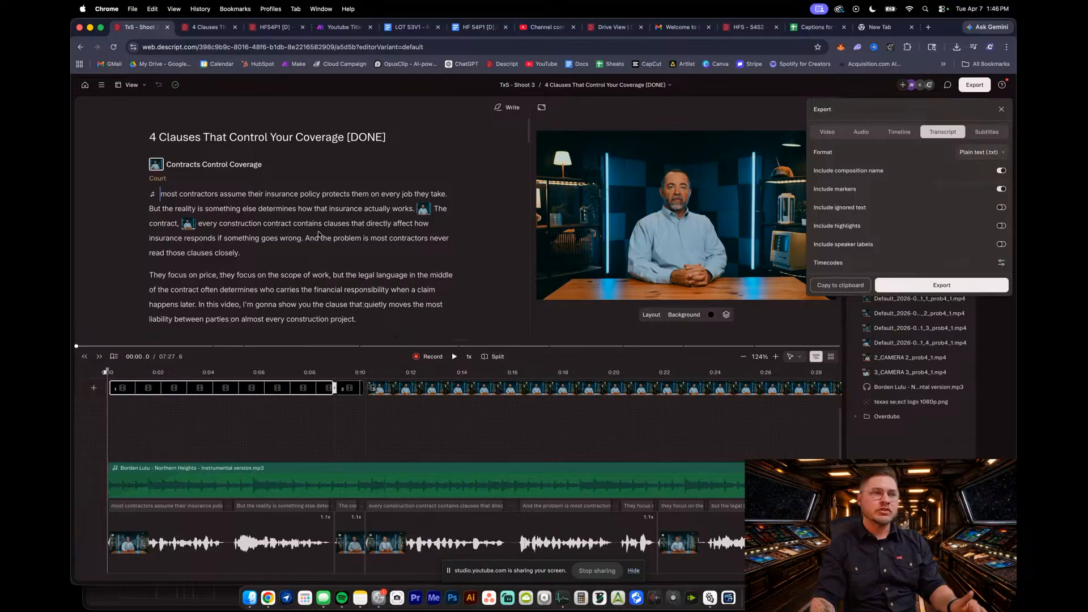
click(583, 448)
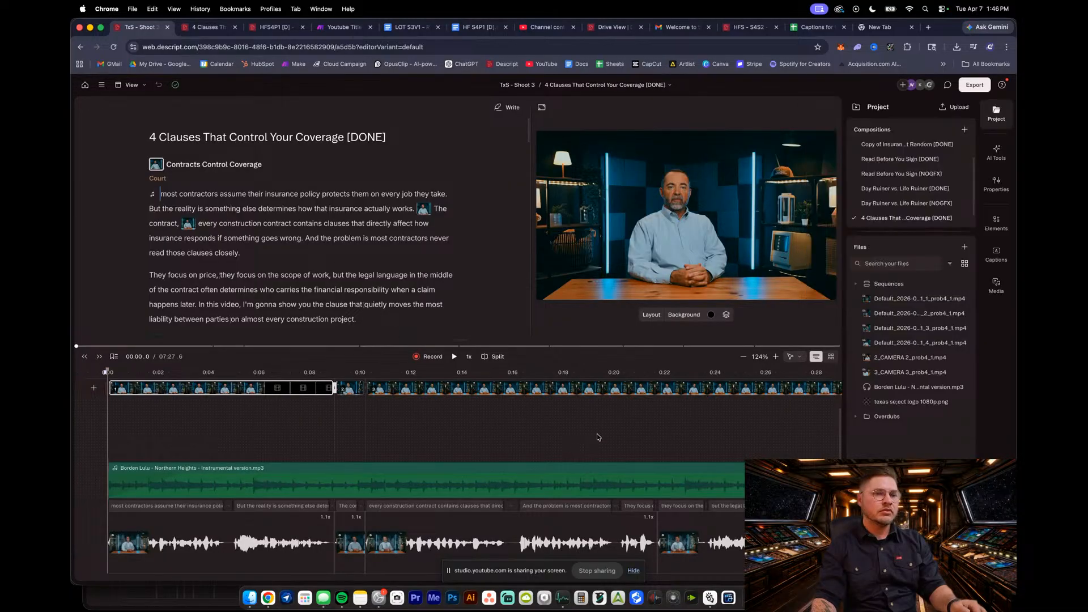
scroll(453, 475, down, 1)
scroll(476, 475, down, 5)
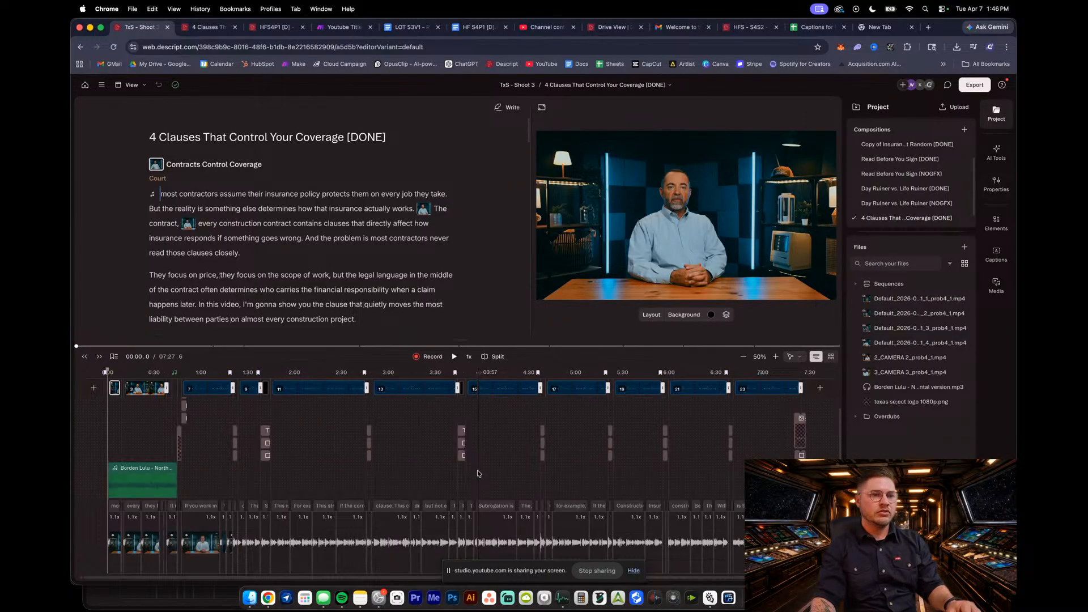
click(983, 86)
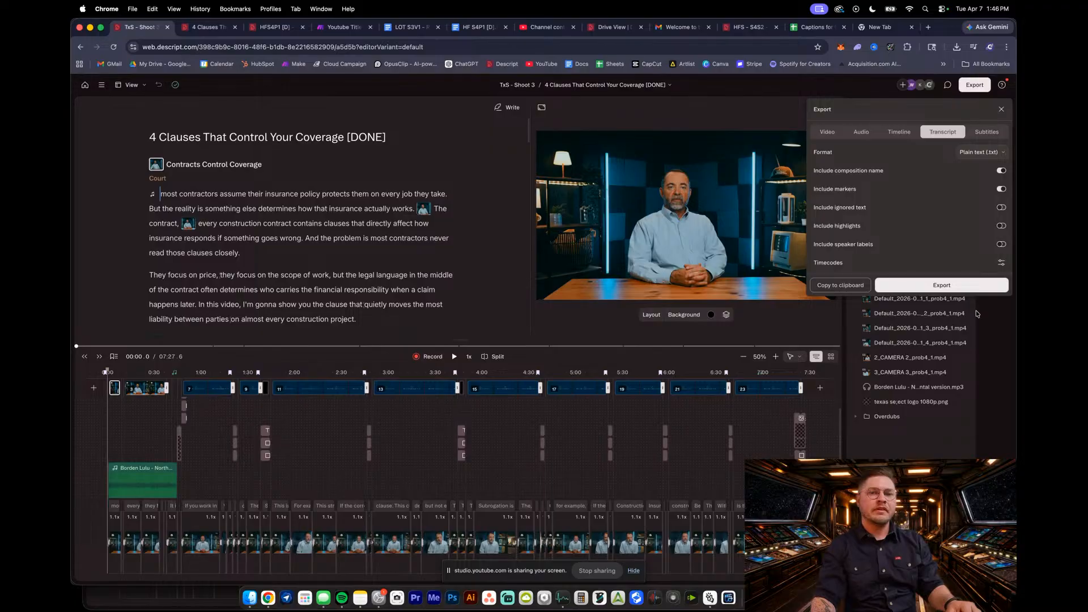
click(938, 287)
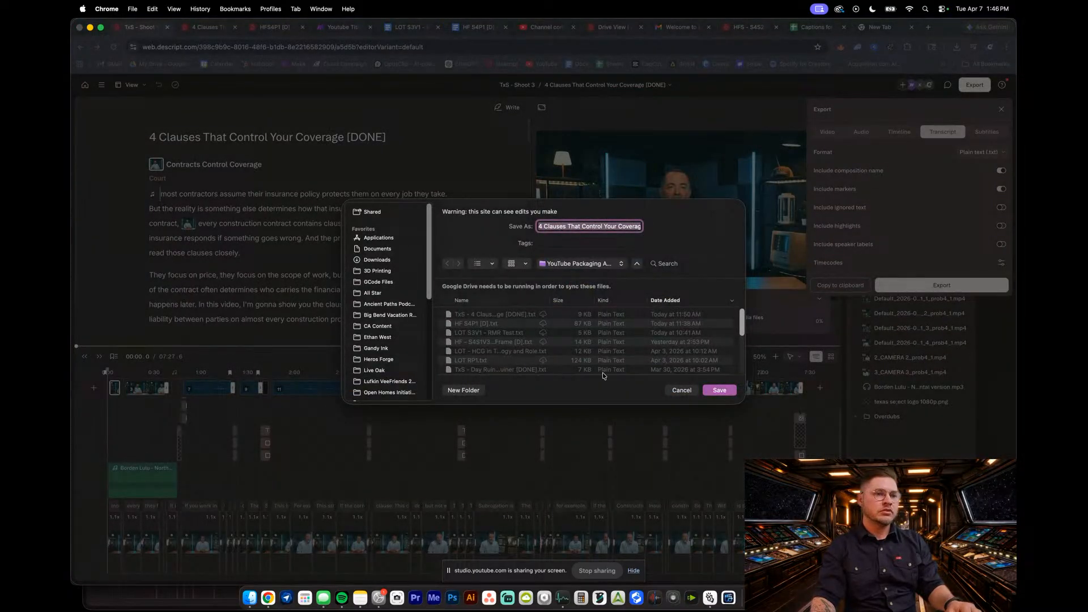
click(719, 390)
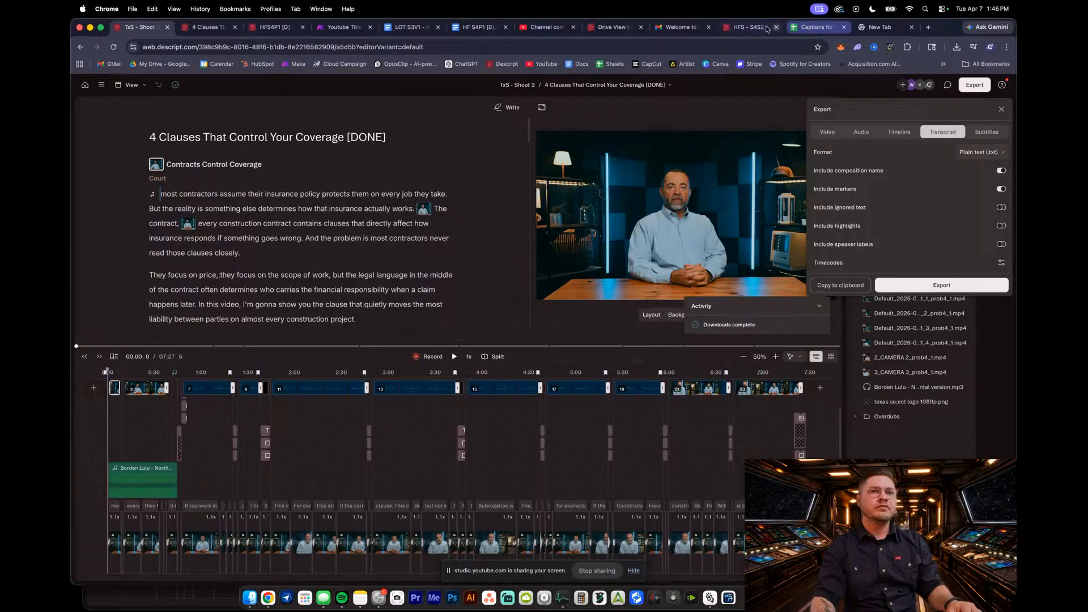
Go back from the HF S4P1 packaging document to the Google Docs document list
click(475, 27)
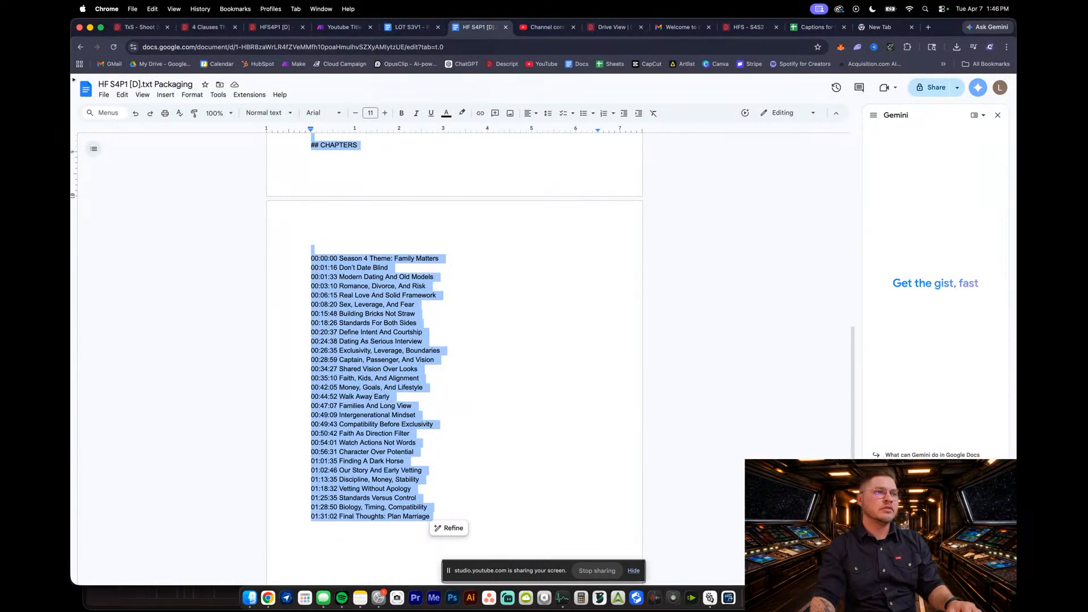
click(80, 47)
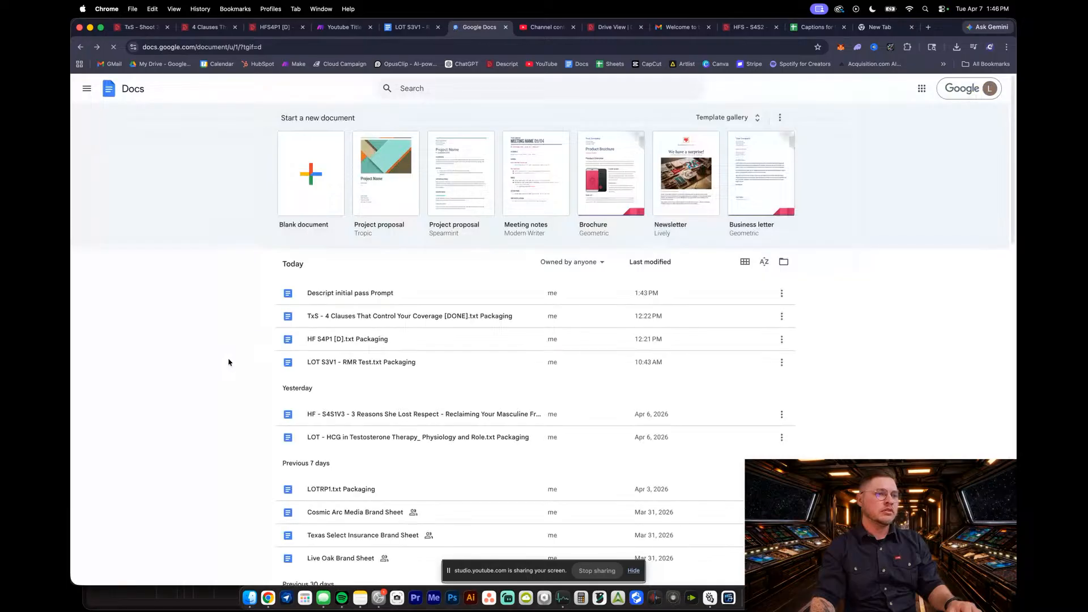
Open the 4 Clauses packaging document and review the description and chapters of the video being uploaded in YouTube Studio
click(406, 320)
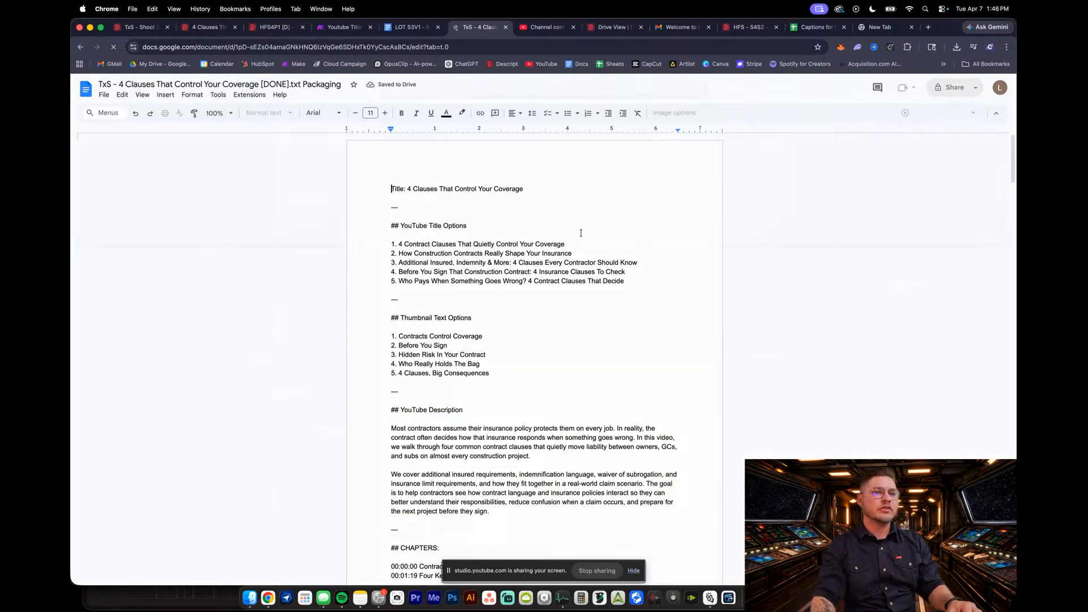
click(545, 27)
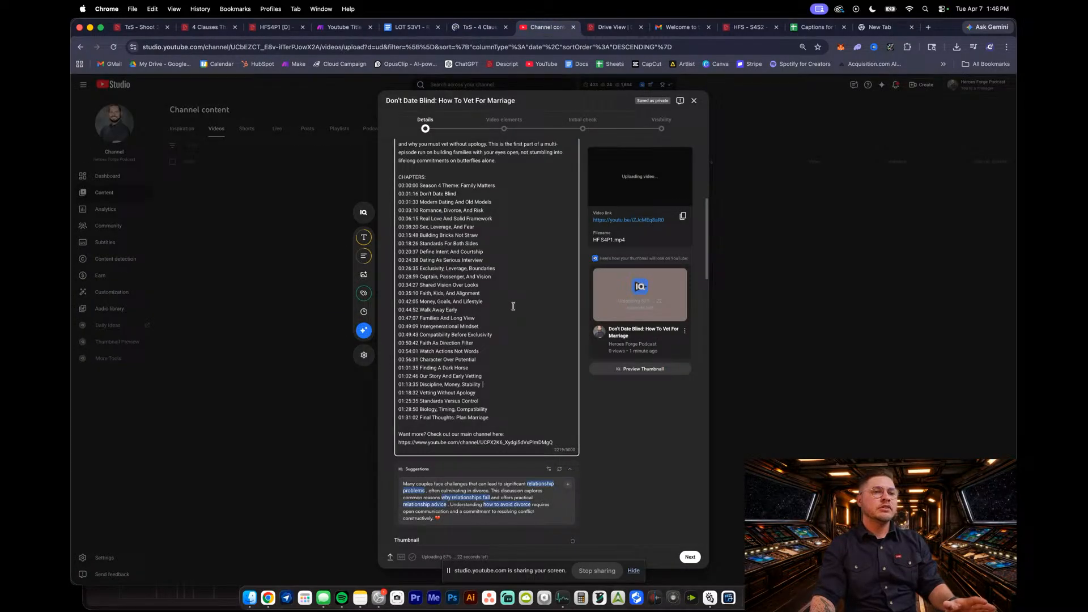
scroll(513, 305, up, 2)
scroll(512, 306, up, 2)
click(494, 343)
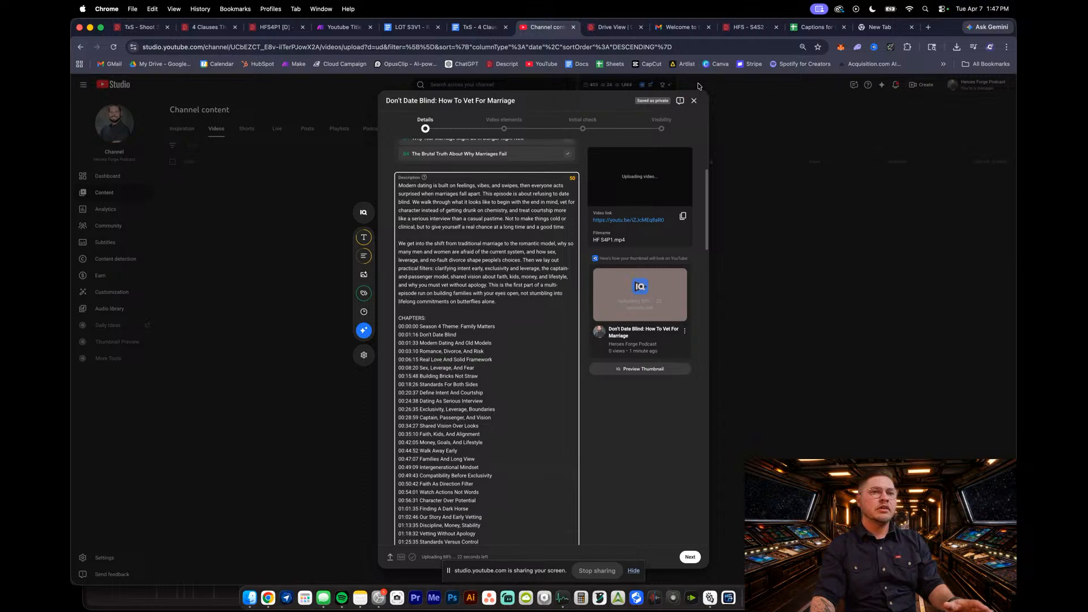
Switch to Descript, leave the TxS - Shoot 3 project and open the HFS4P1 project
click(139, 28)
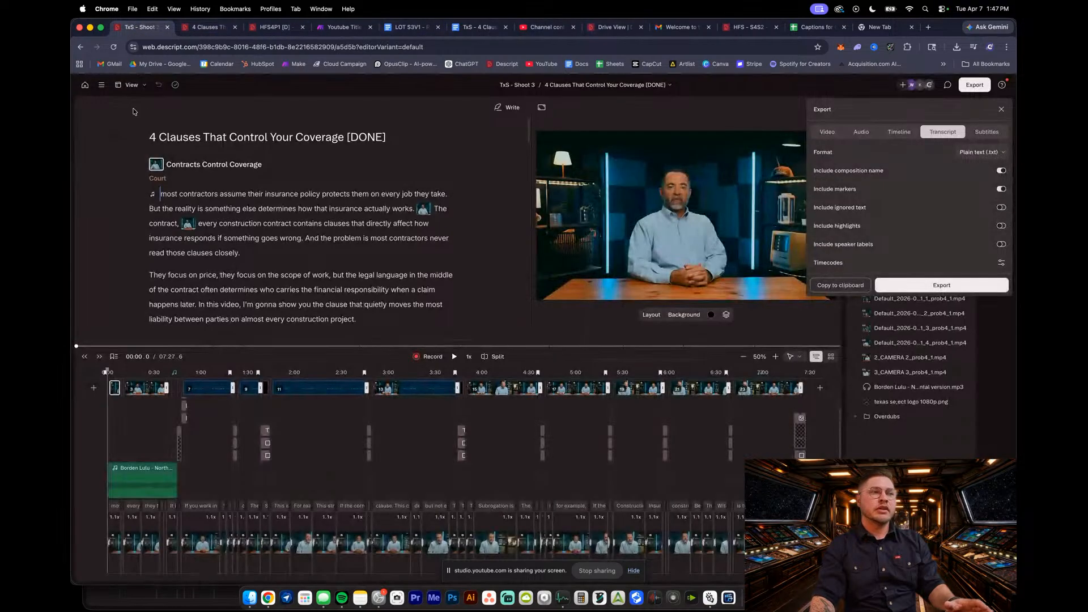
click(83, 86)
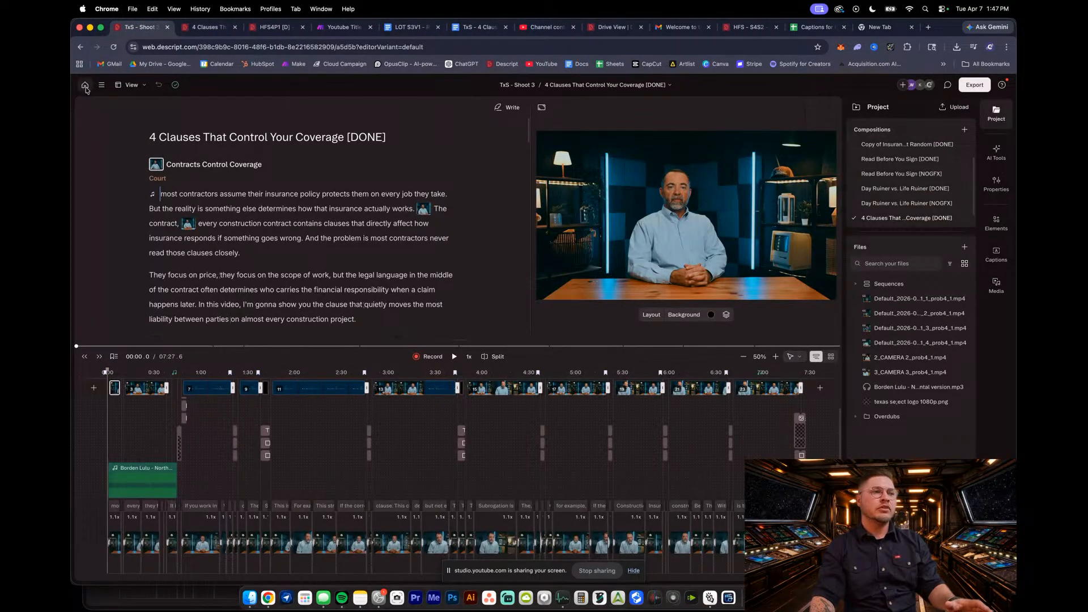
click(85, 87)
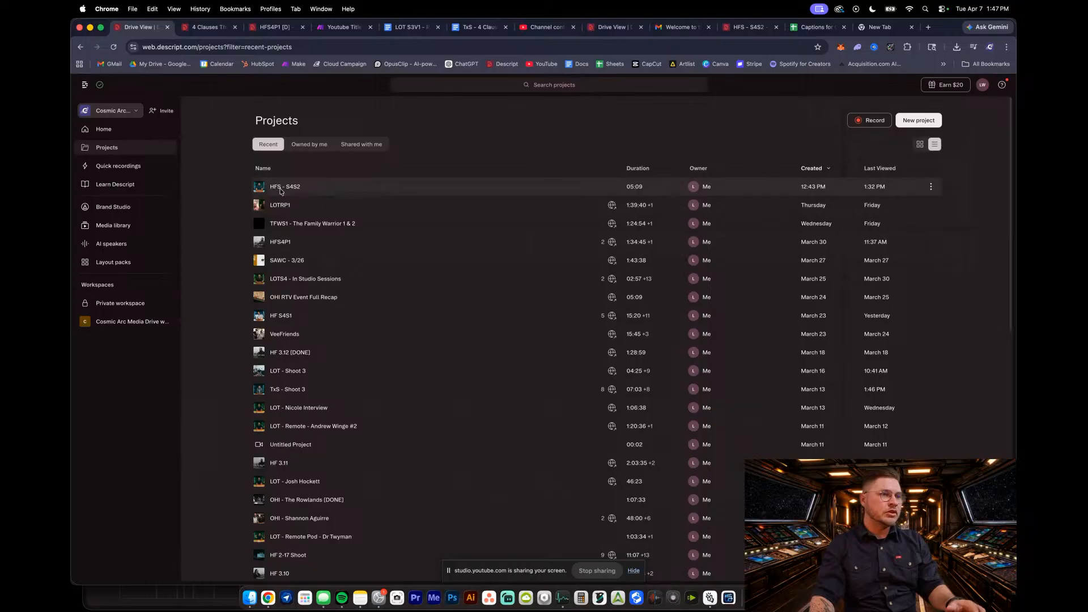
click(307, 247)
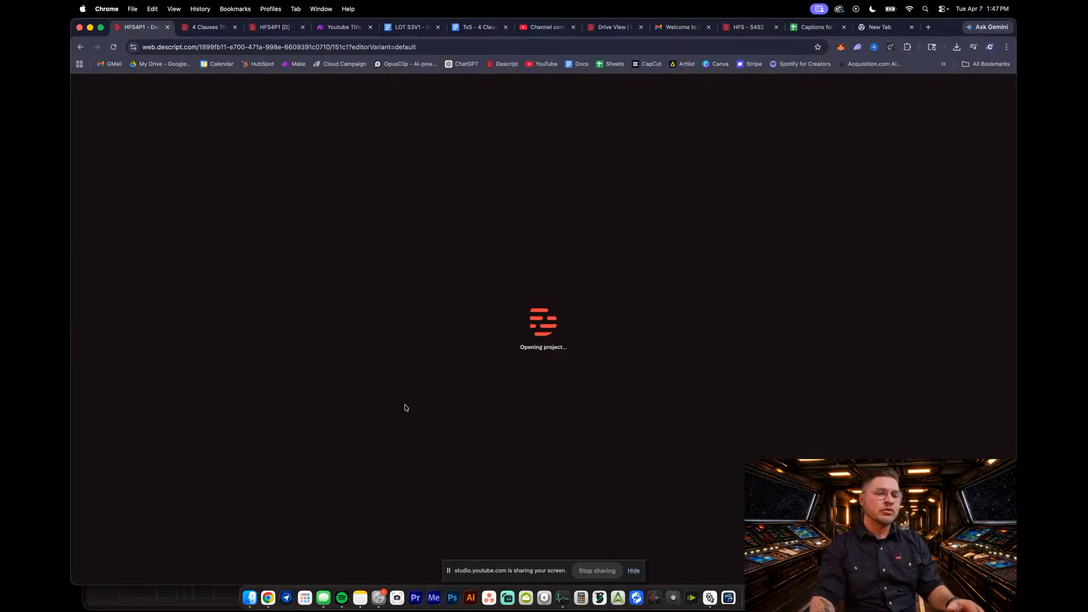
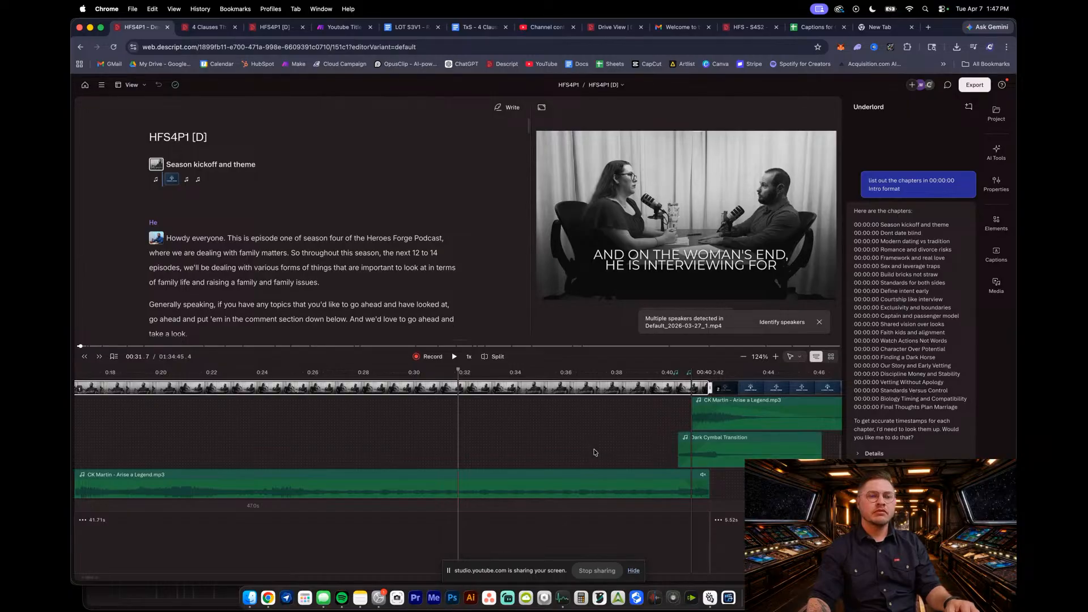
Copy the chapter list with accurate timecodes from Underlord's reply in the HFS4P1 project
scroll(594, 452, down, 5)
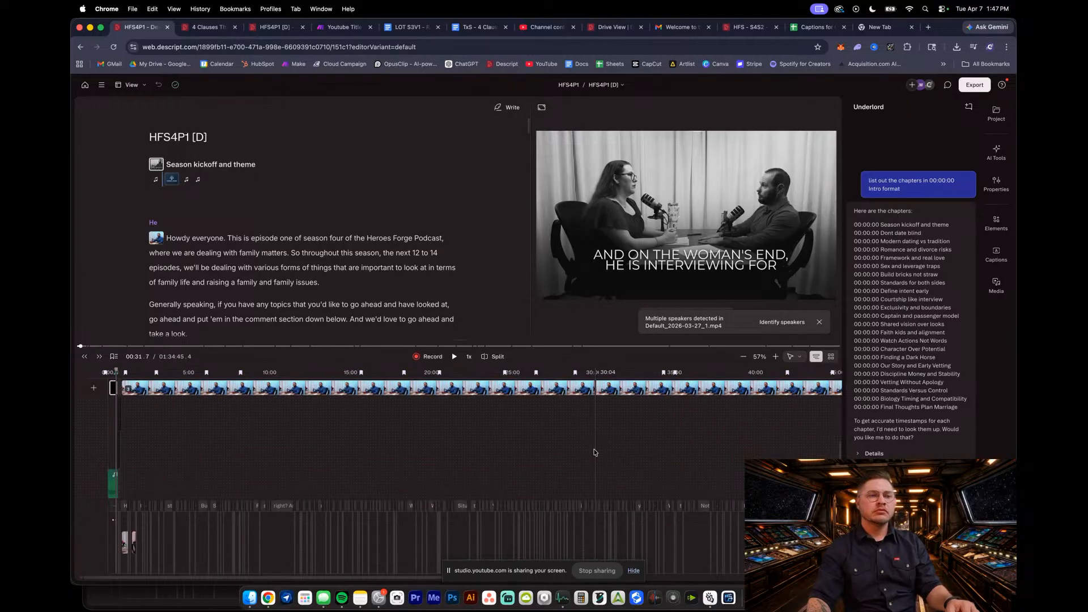
scroll(594, 452, down, 1)
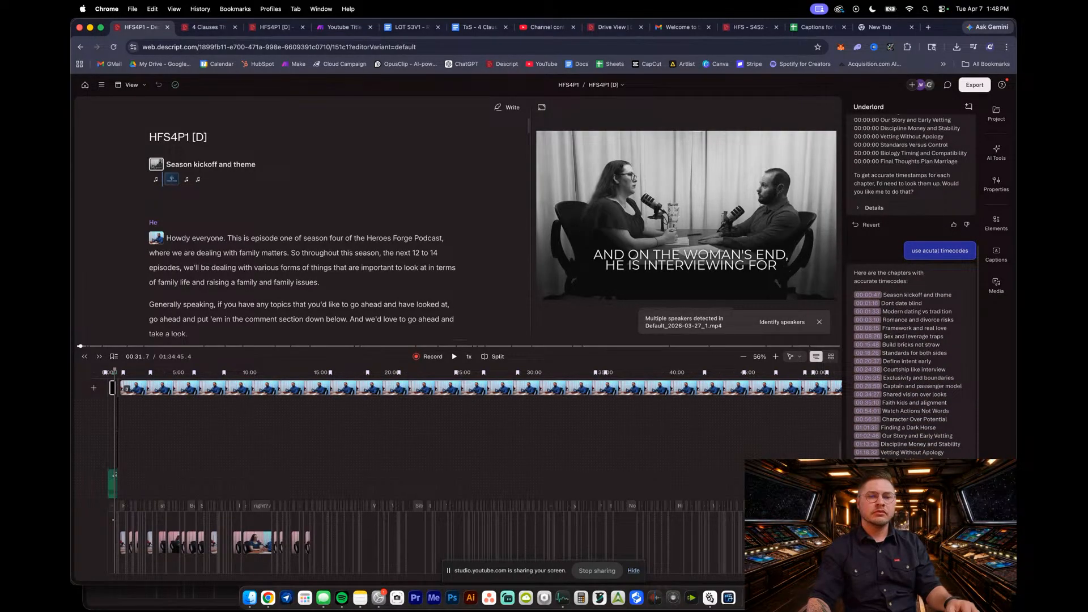
drag(963, 453, 855, 296)
key(super+c)
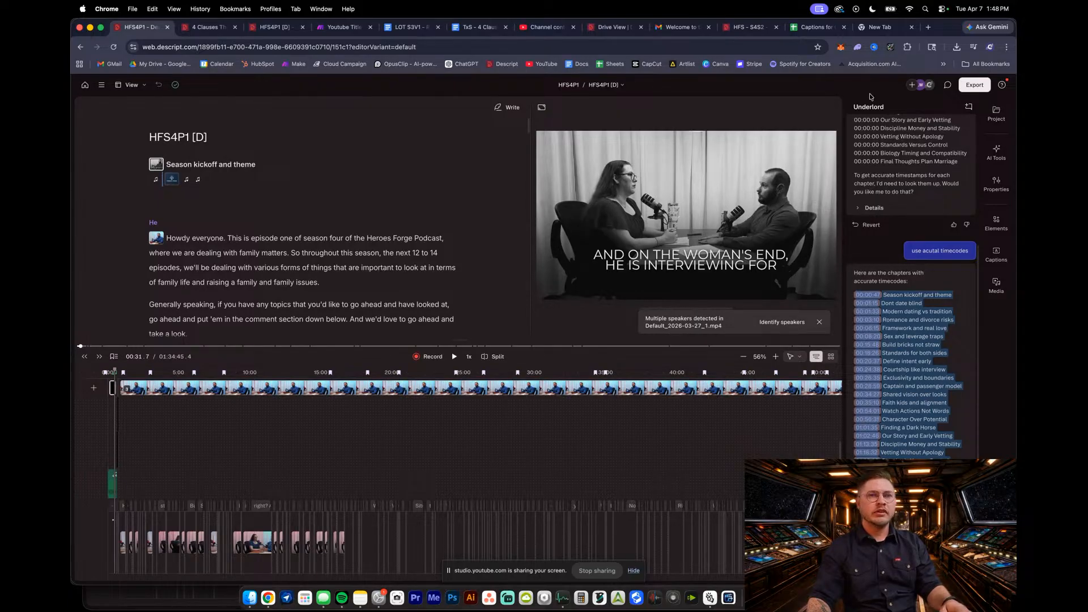
In YouTube Studio, replace the description's chapters below the 00:00:00 line with the copied list and retitle the 00:00:00 chapter Intro
click(545, 27)
scroll(422, 433, down, 3)
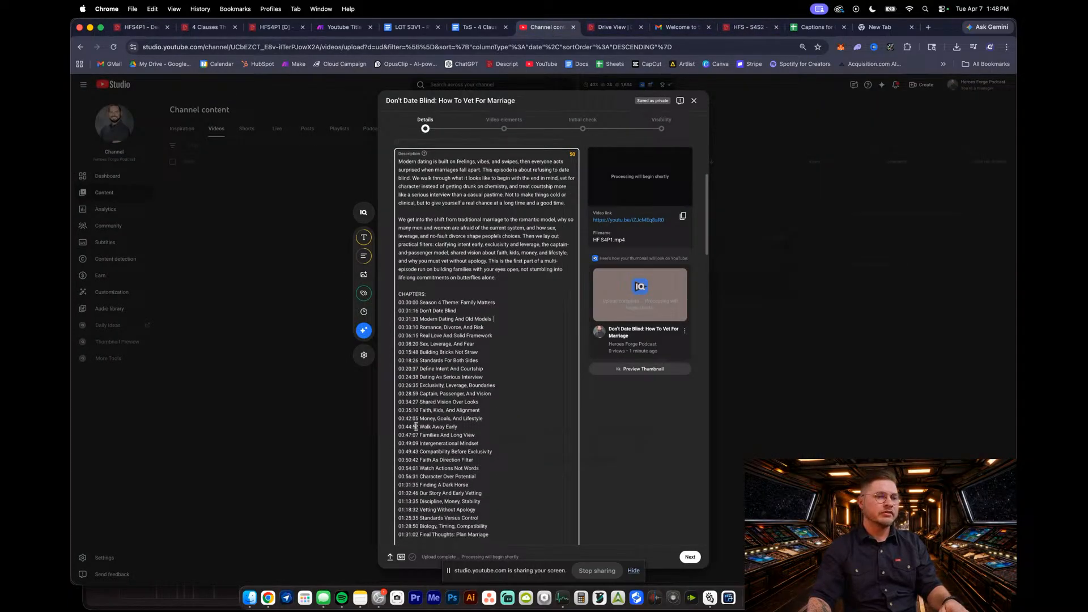
drag(493, 513, 422, 290)
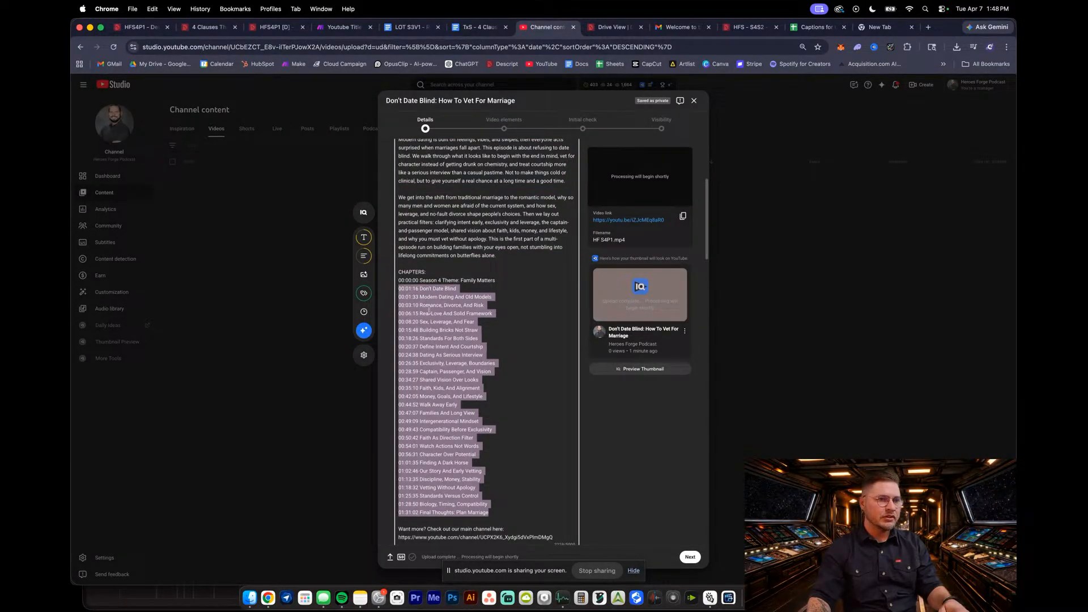
key(super+v)
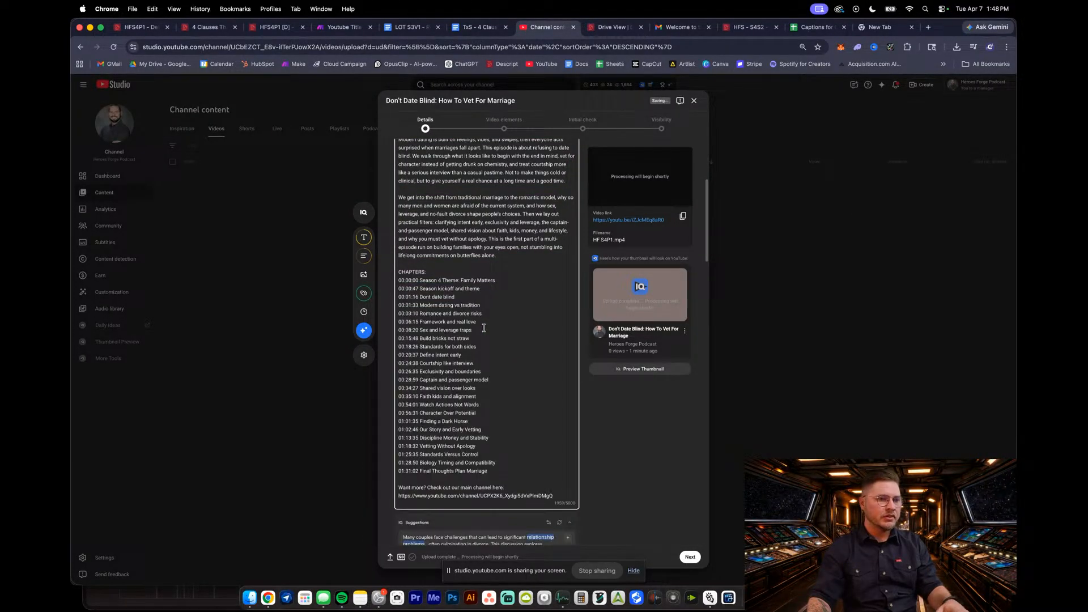
drag(420, 280, 496, 280)
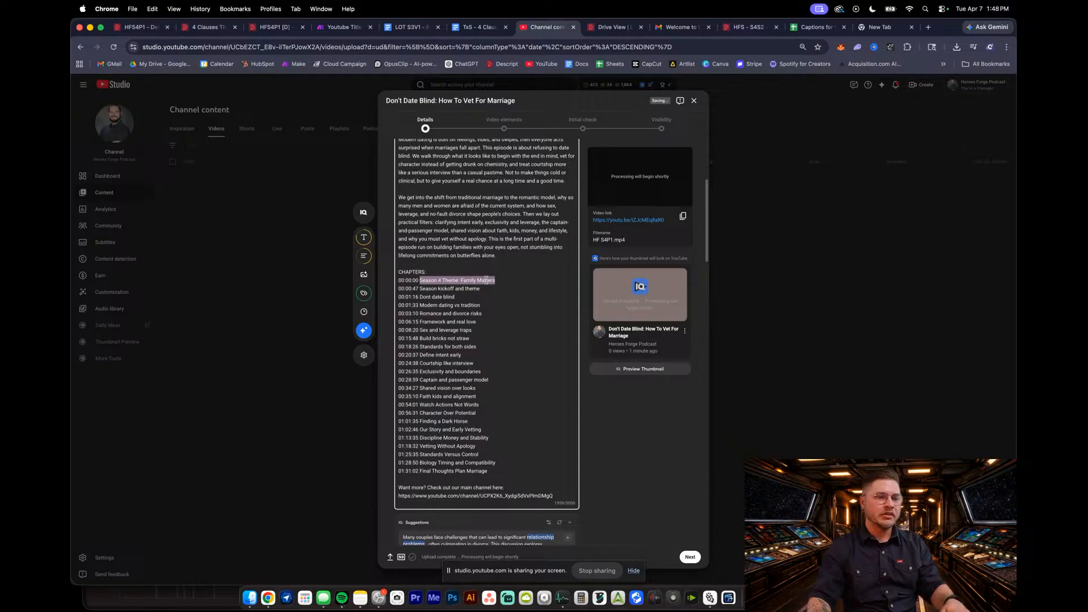
text(Intro)
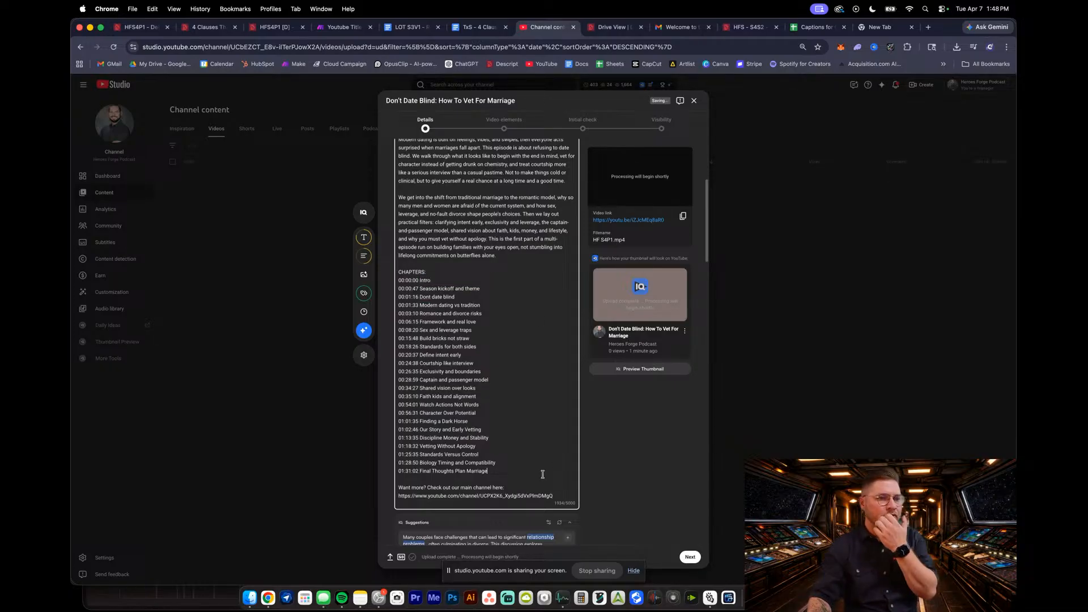
Add the video to The Heroes' Forge playlist and answer No to the altered content question
scroll(501, 468, up, 5)
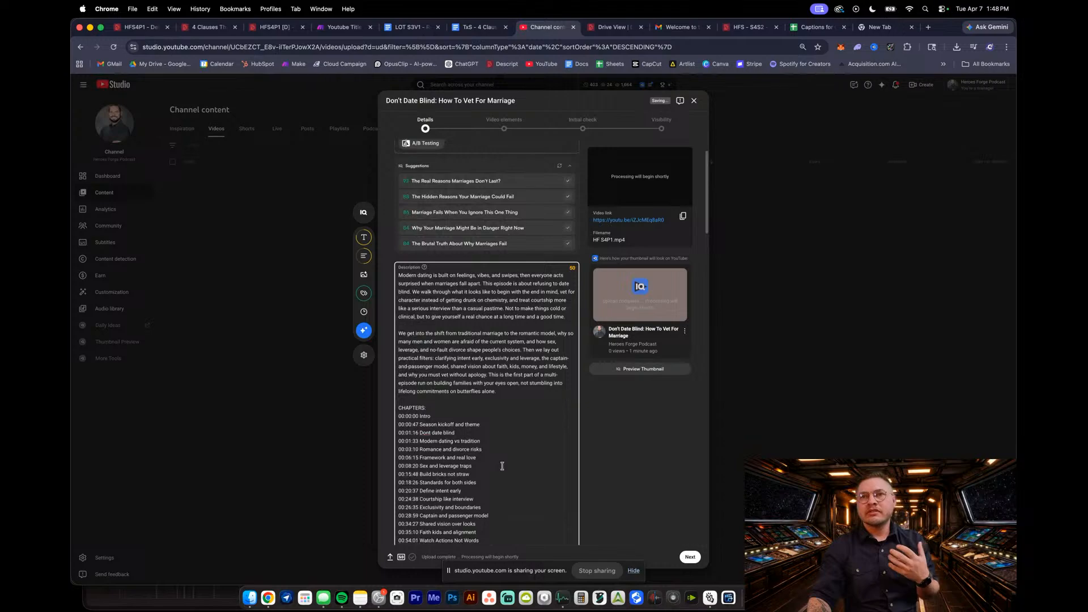
scroll(503, 462, up, 2)
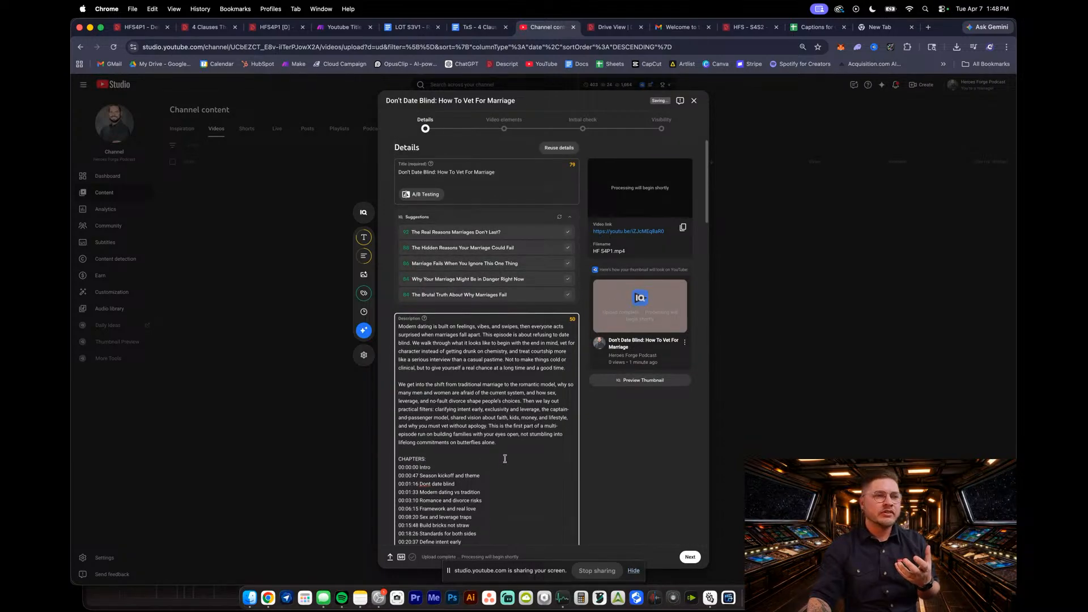
scroll(504, 459, down, 10)
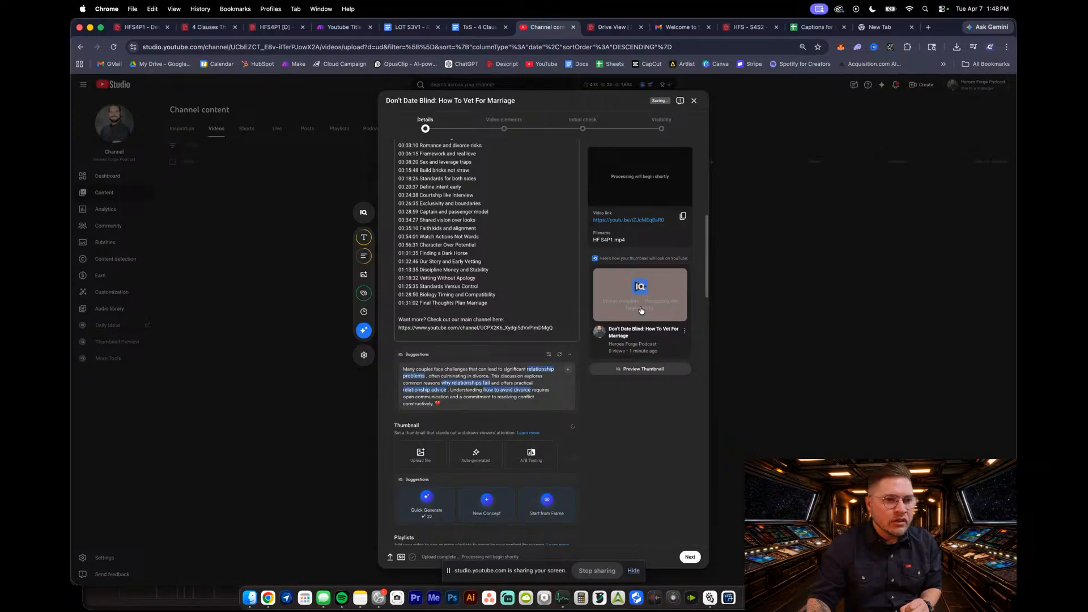
scroll(622, 461, down, 6)
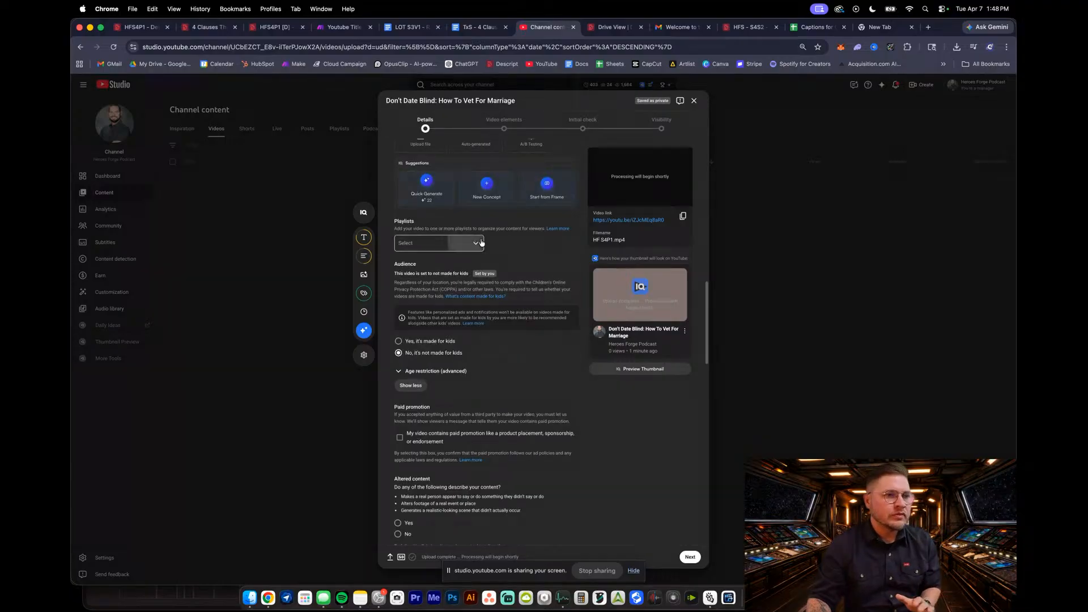
click(481, 243)
click(449, 255)
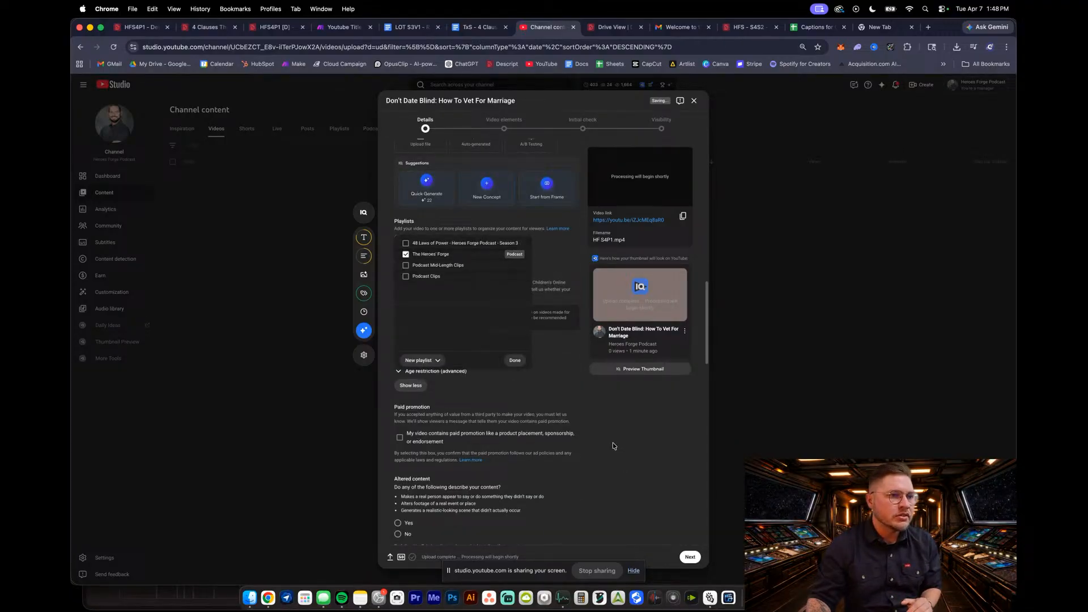
click(515, 360)
scroll(448, 454, down, 5)
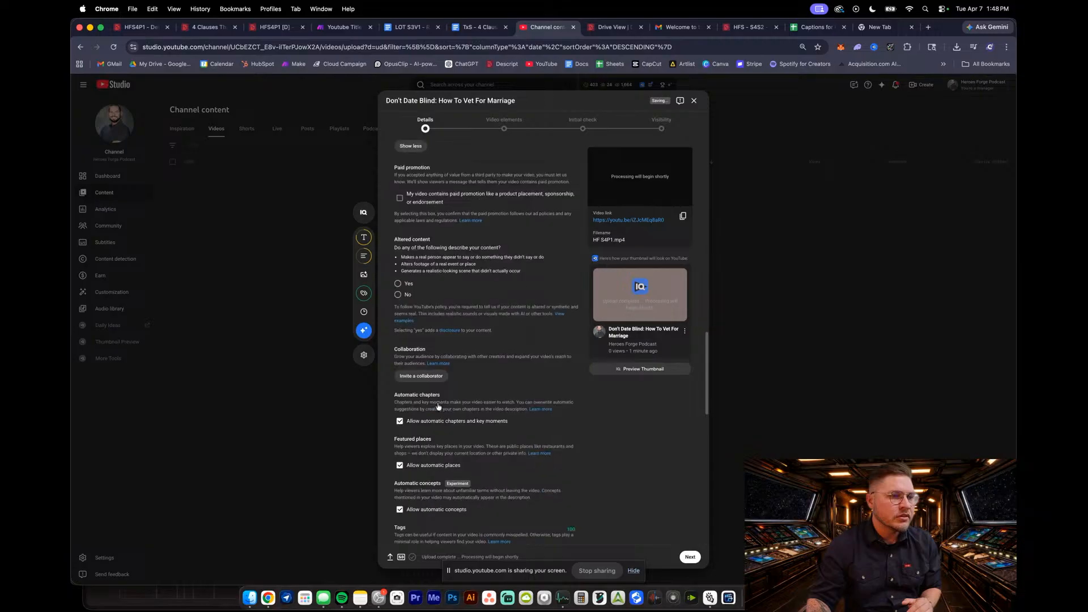
click(399, 295)
Add the suggested tags relationships, relationship, personal growth, masculinity, relationship advice for men, relationship tips, dating advice for women and love advice
scroll(487, 396, down, 7)
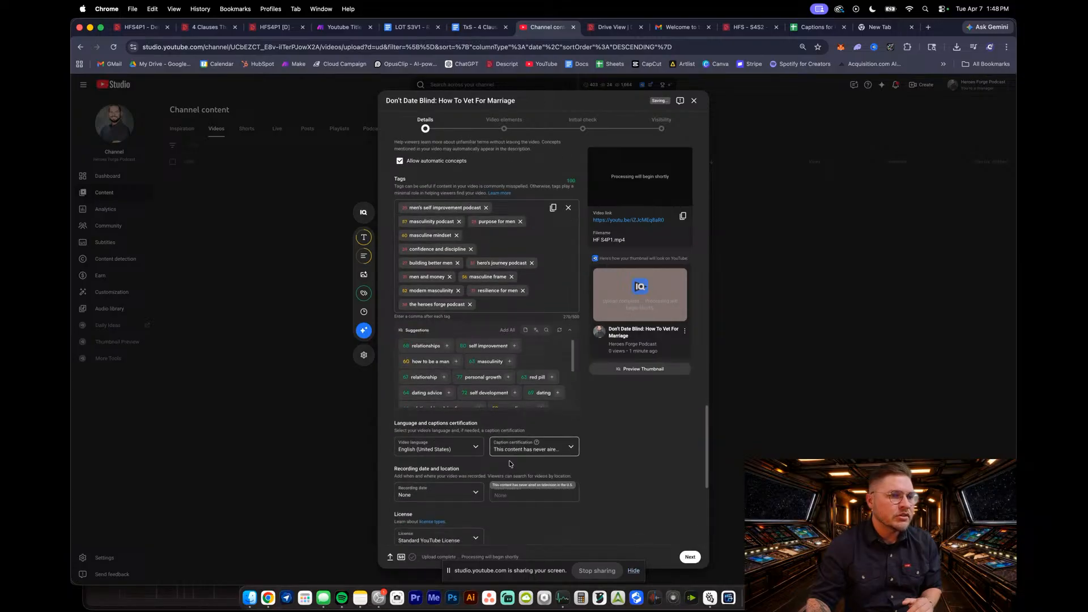
click(447, 346)
click(496, 376)
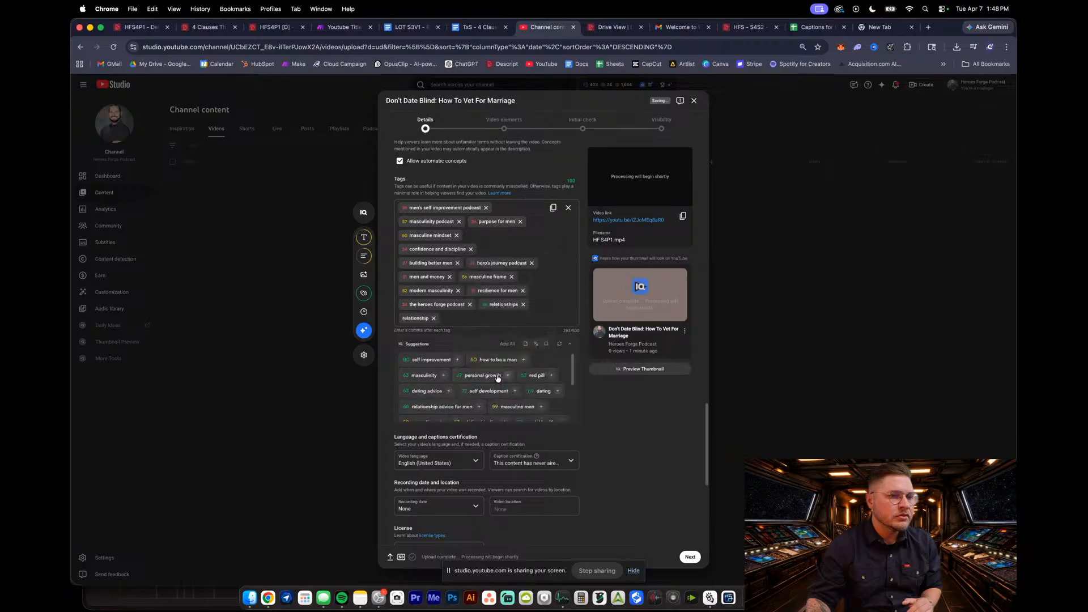
click(508, 376)
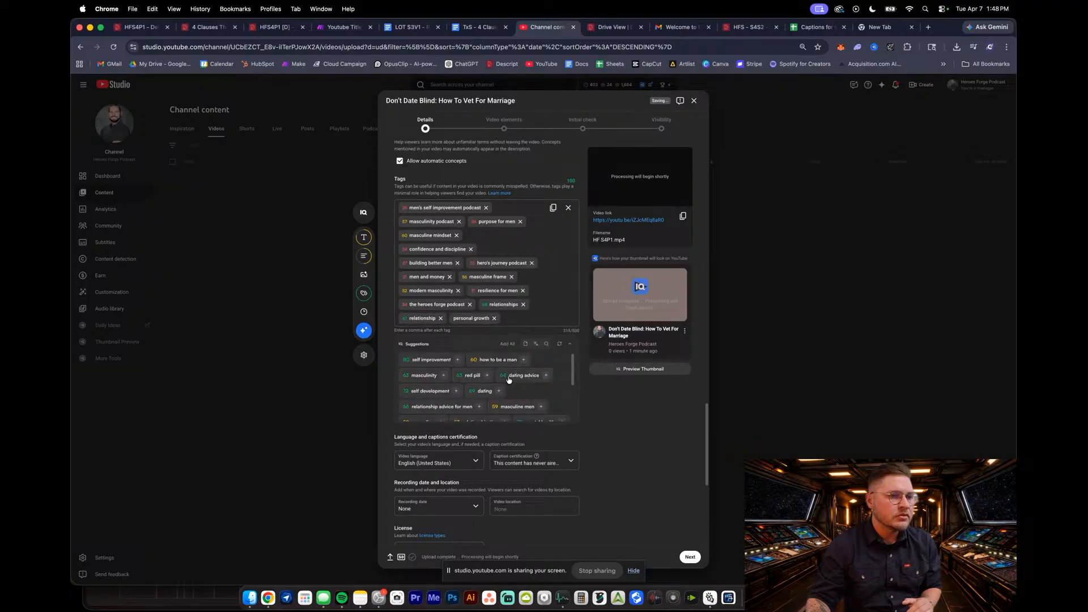
click(444, 375)
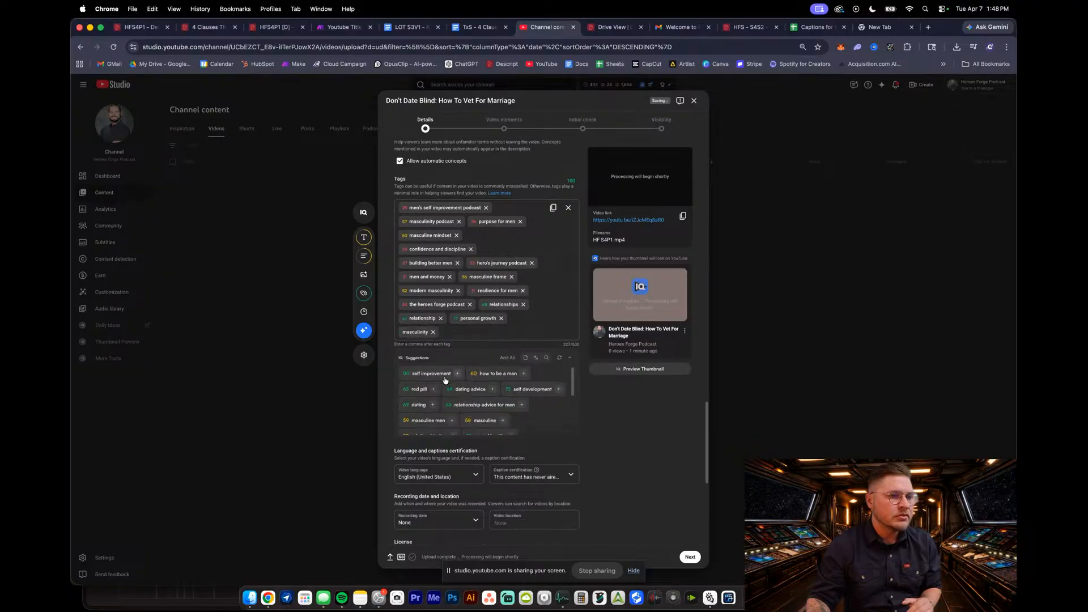
click(522, 405)
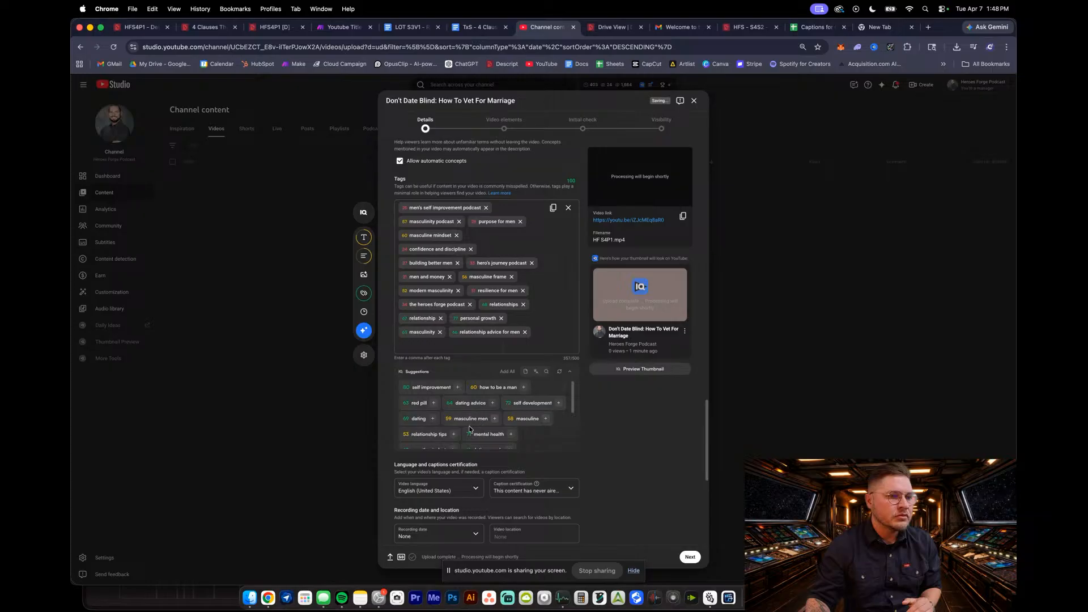
click(454, 434)
scroll(460, 437, down, 2)
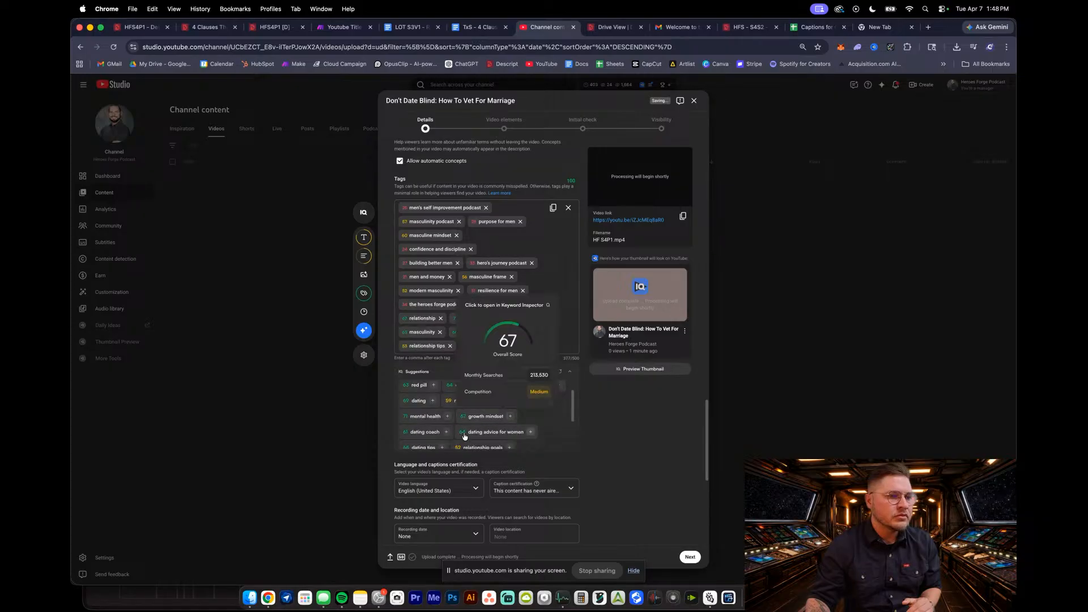
click(529, 414)
scroll(519, 427, down, 2)
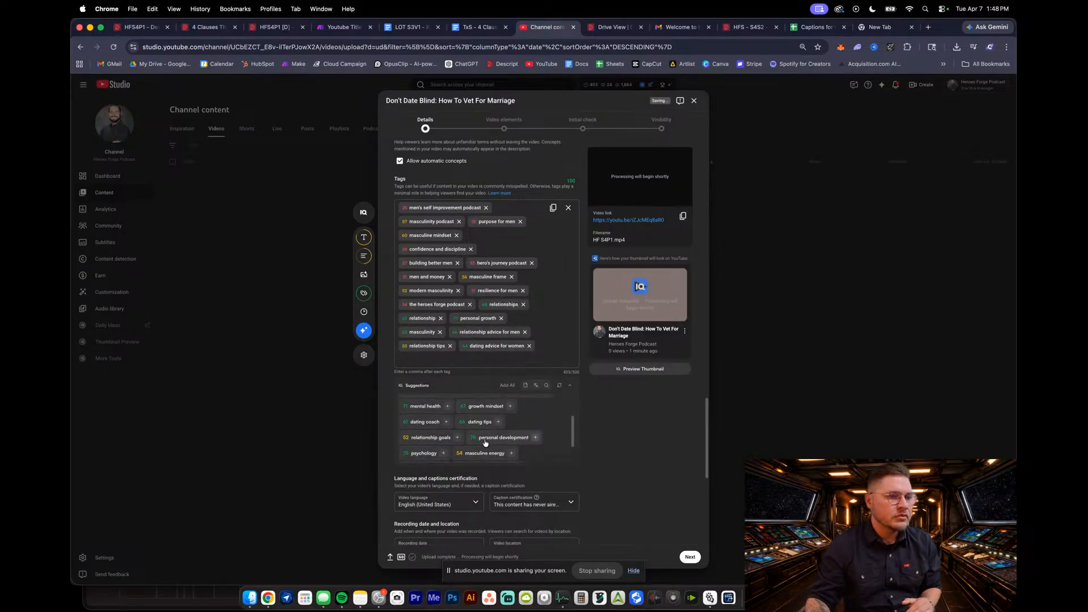
click(443, 457)
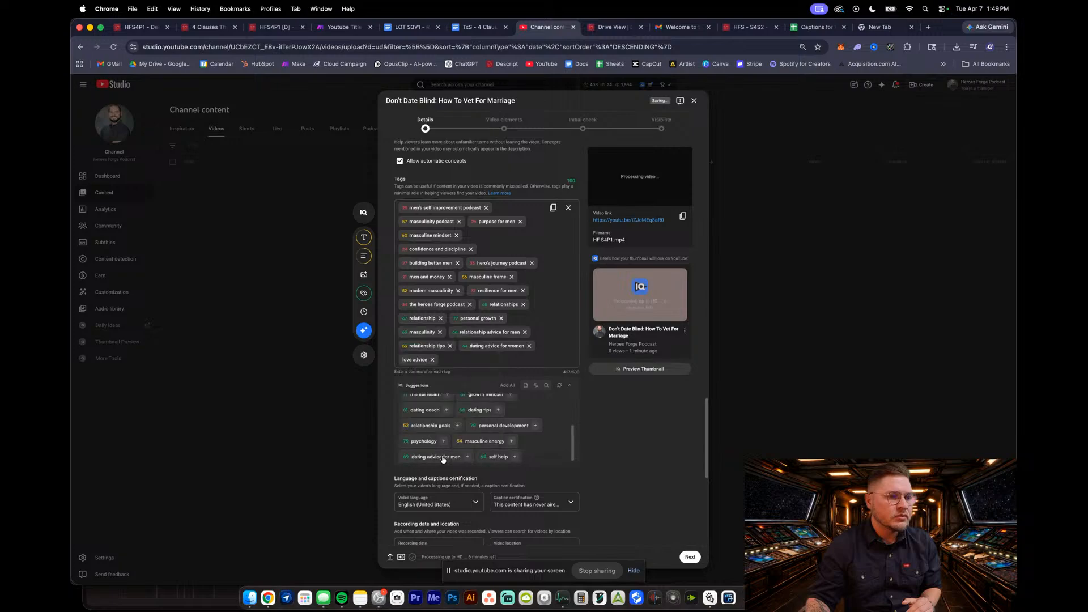
In the video elements, import the end screen from the existing video whose title starts with Self-Control, Overreach
scroll(548, 485, down, 10)
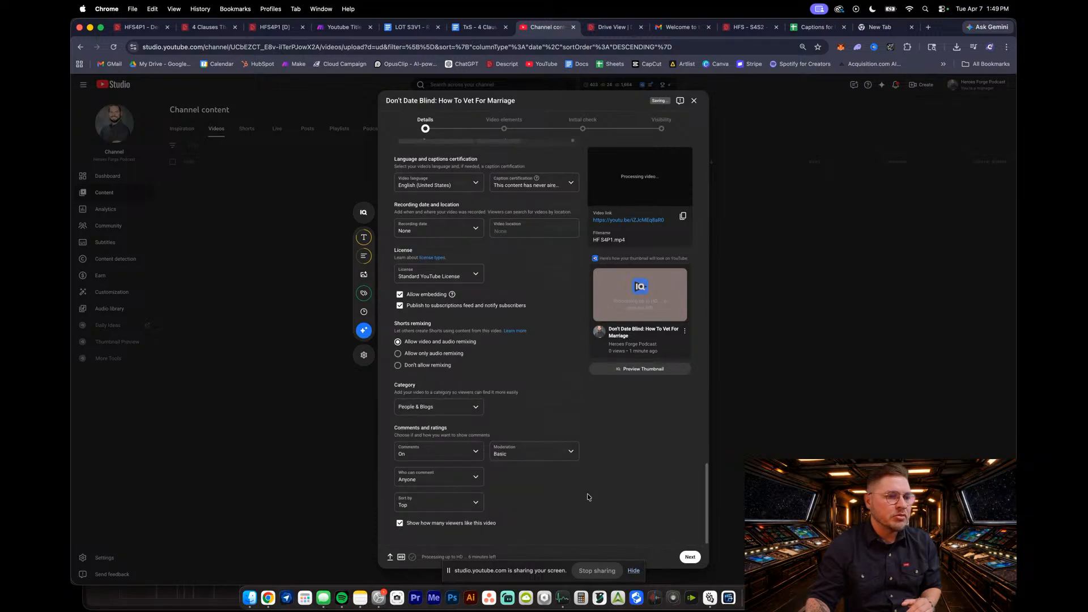
scroll(587, 497, up, 10)
click(503, 126)
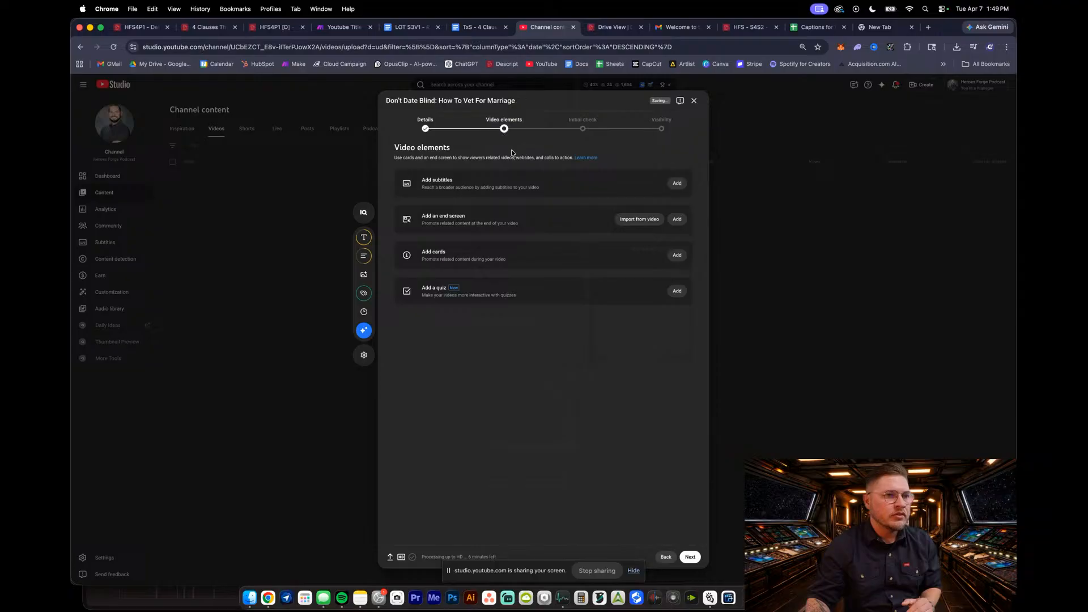
click(647, 221)
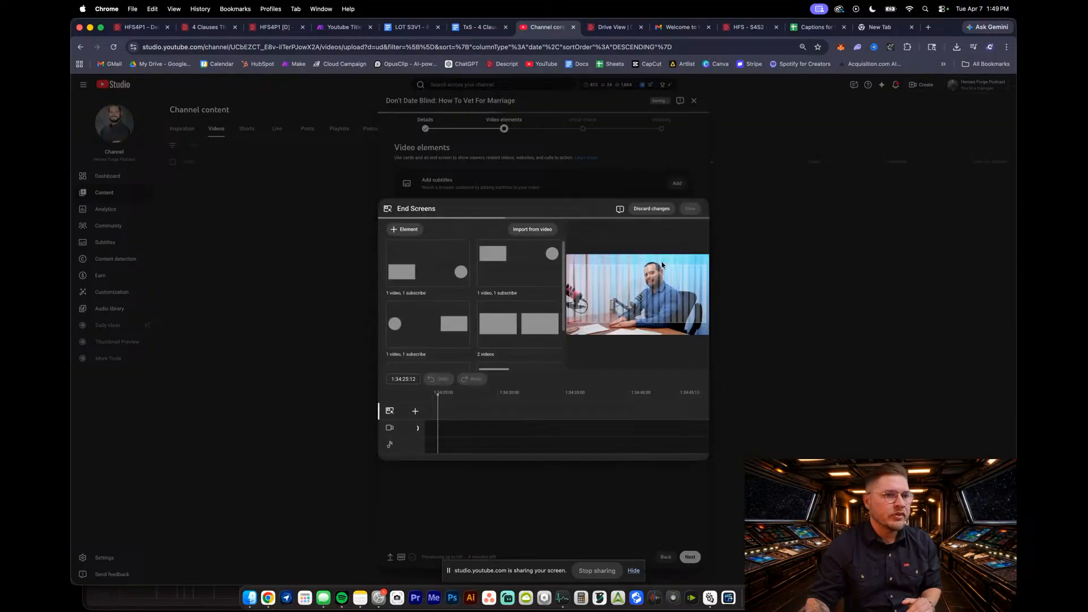
click(528, 230)
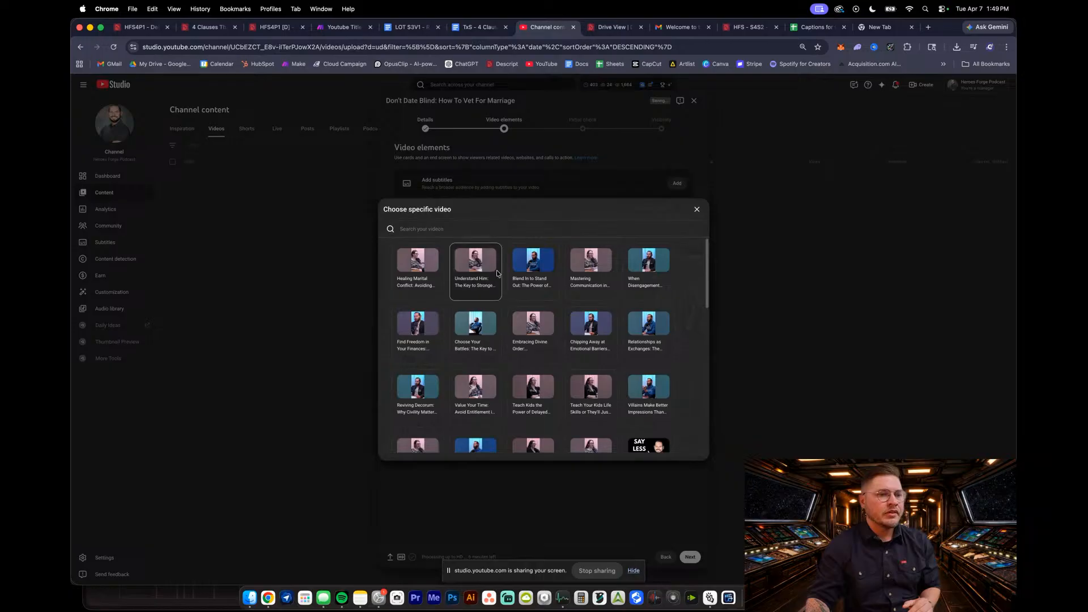
scroll(623, 317, down, 5)
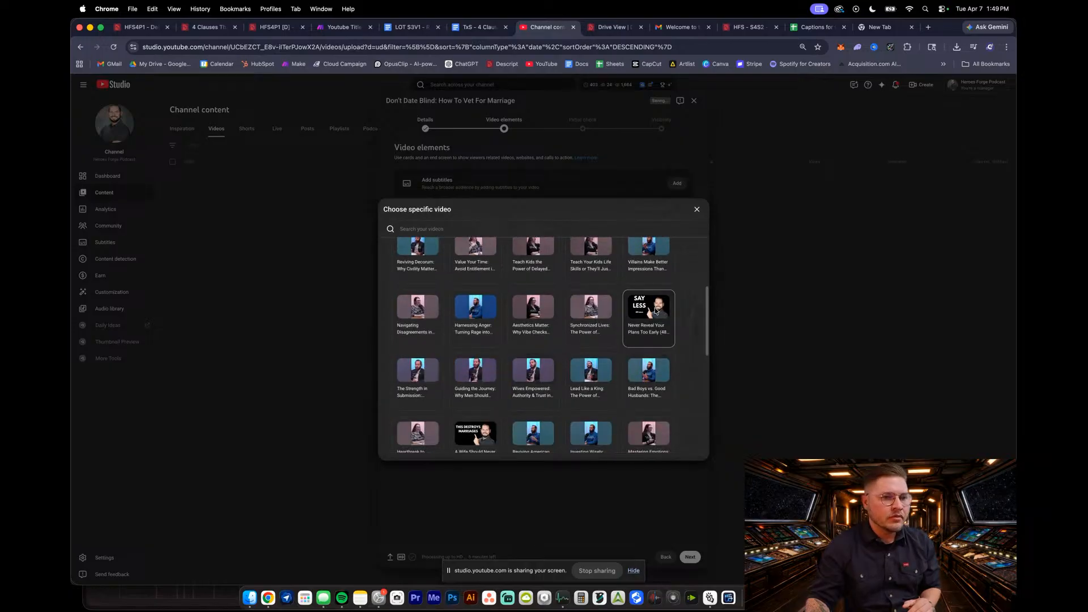
scroll(510, 340, down, 5)
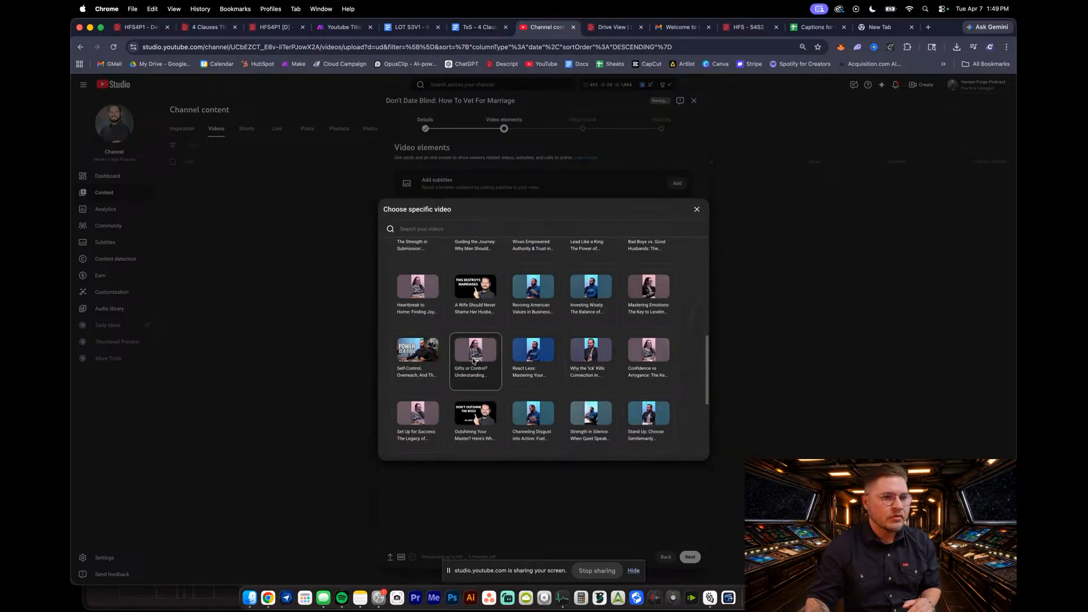
click(422, 355)
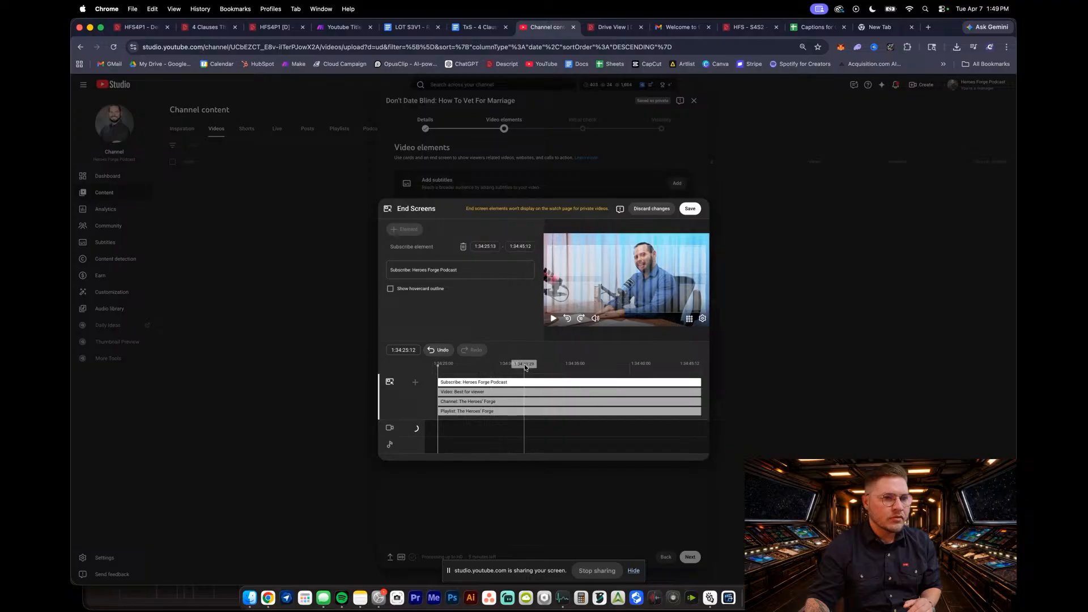
Remove The Heroes' Forge playlist element from the imported end screen
drag(468, 373, 599, 381)
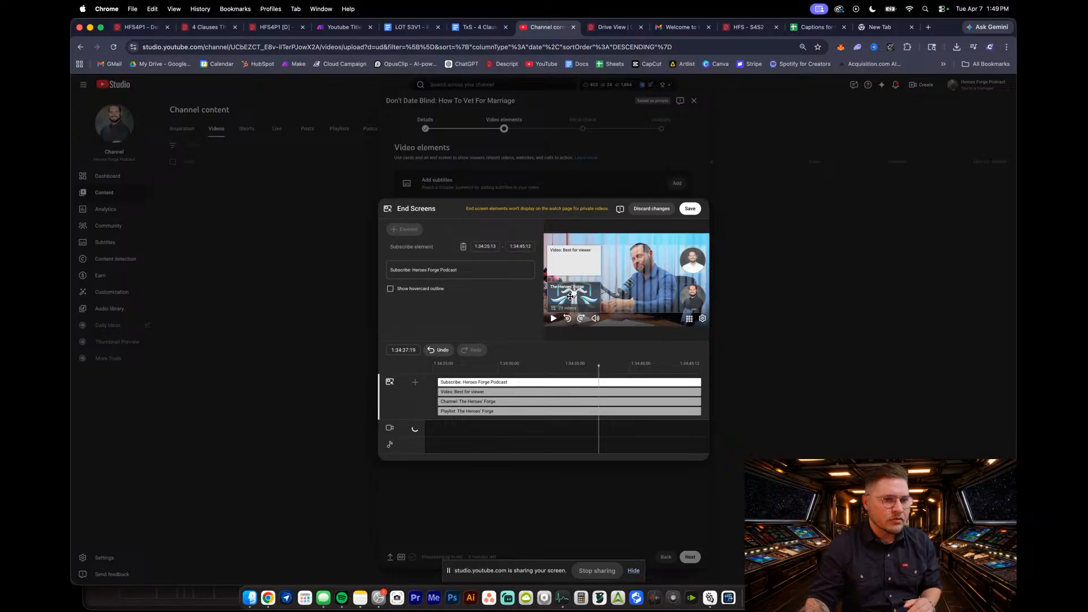
click(570, 296)
click(462, 246)
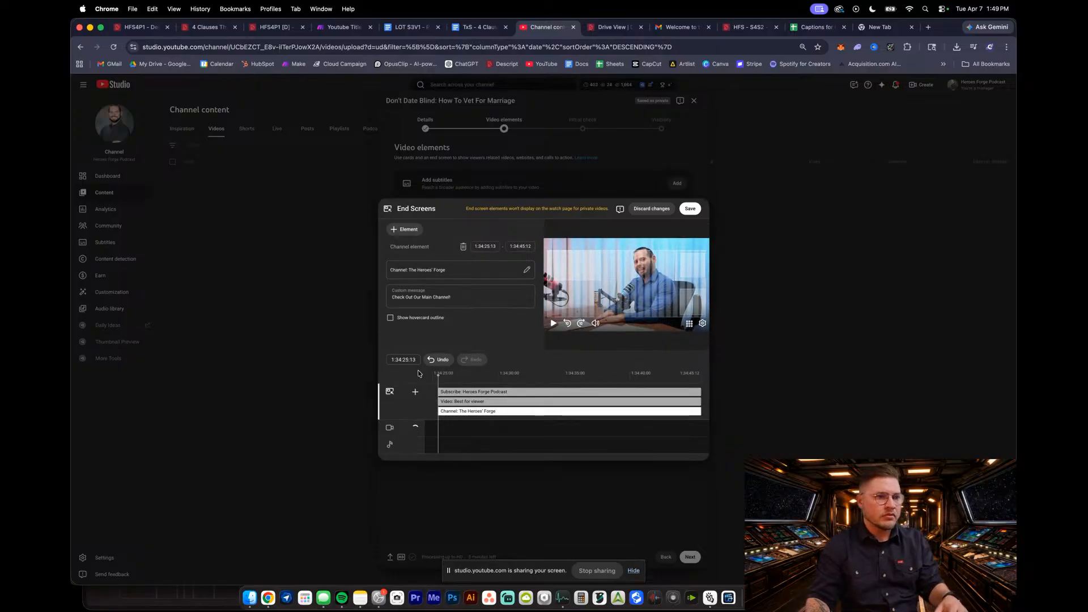
Play the closing seconds to check the remaining end screen elements and save the end screen
key(space)
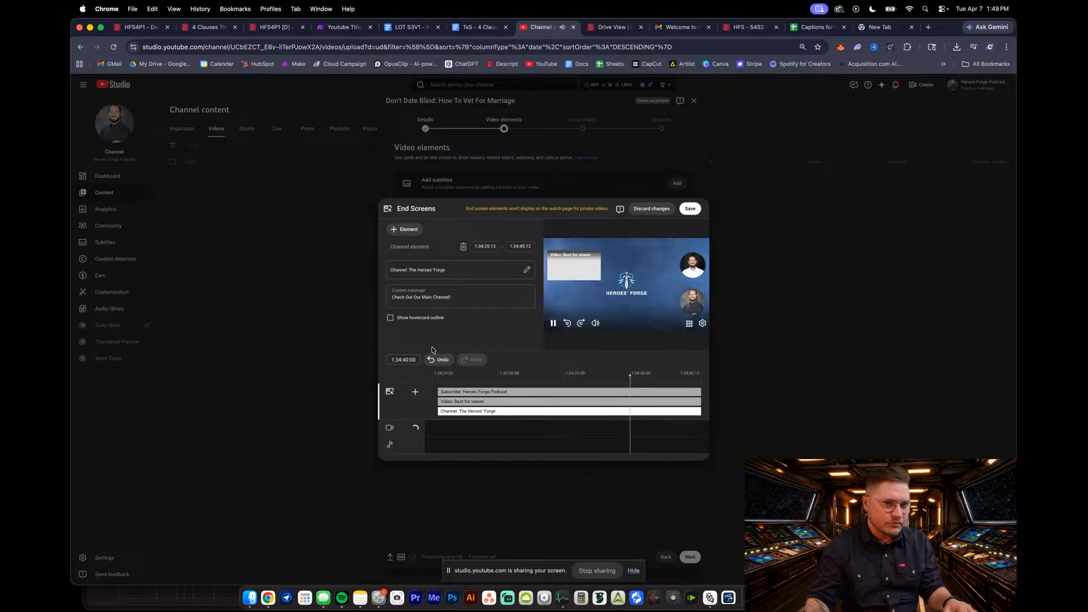
key(space)
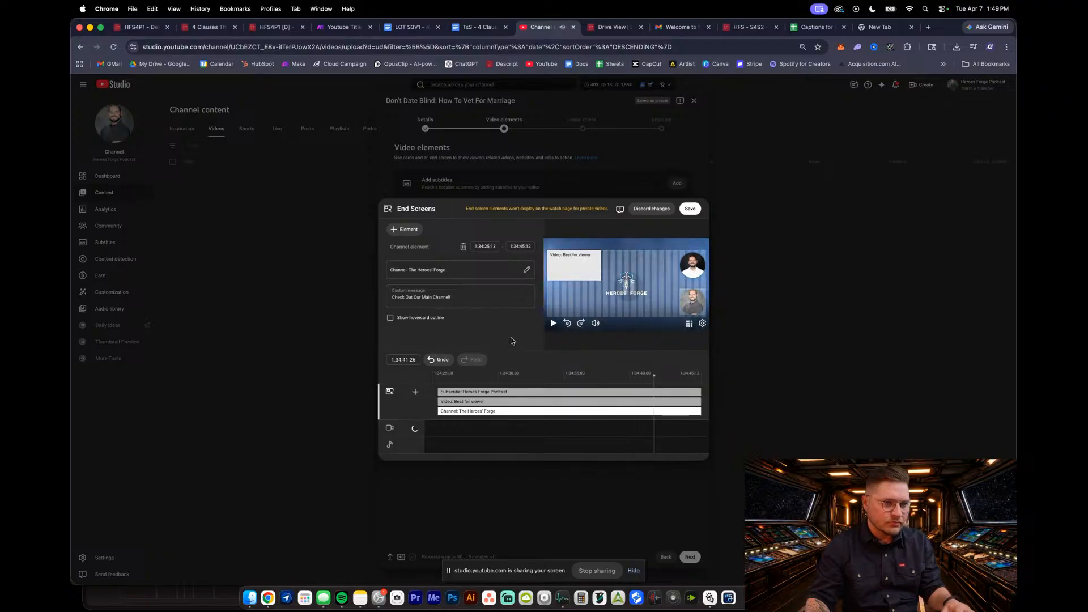
click(696, 210)
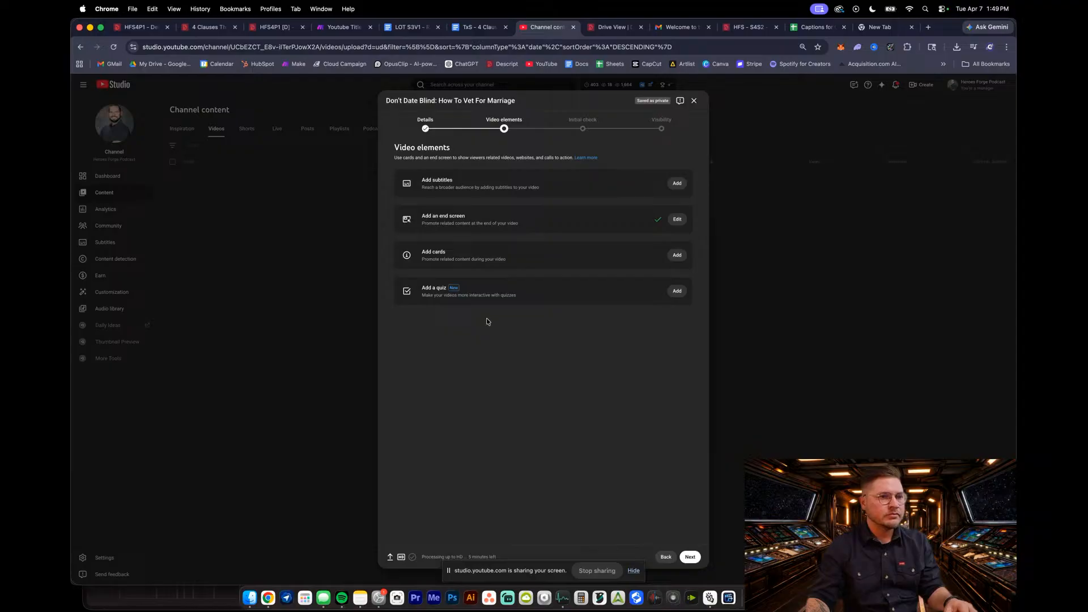
Go back to the video's details and review the description, chapters, thumbnail and playlist sections
click(425, 128)
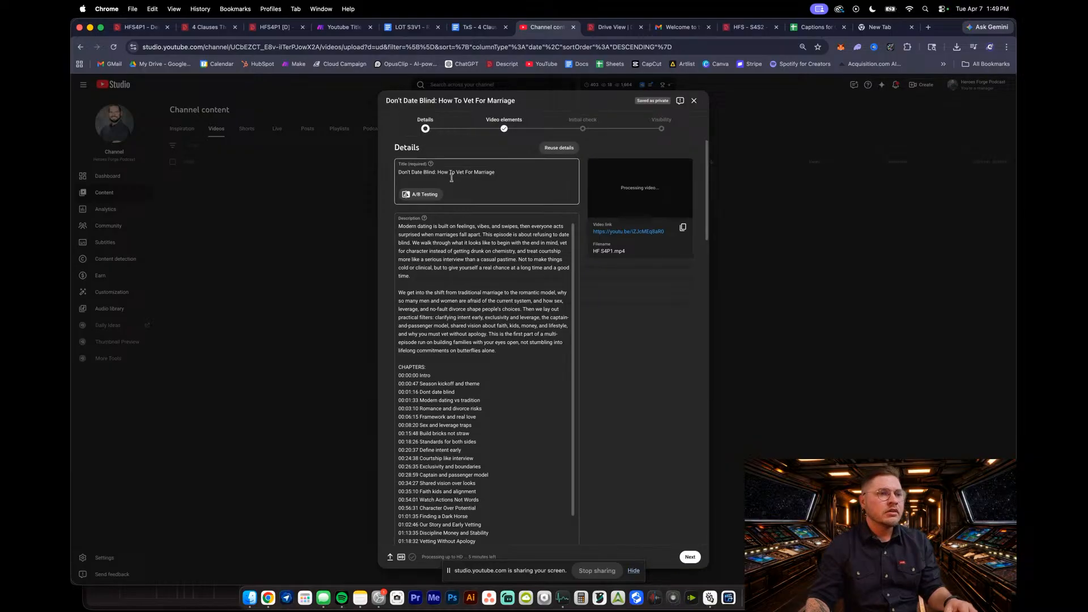
scroll(521, 351, down, 5)
scroll(520, 351, down, 6)
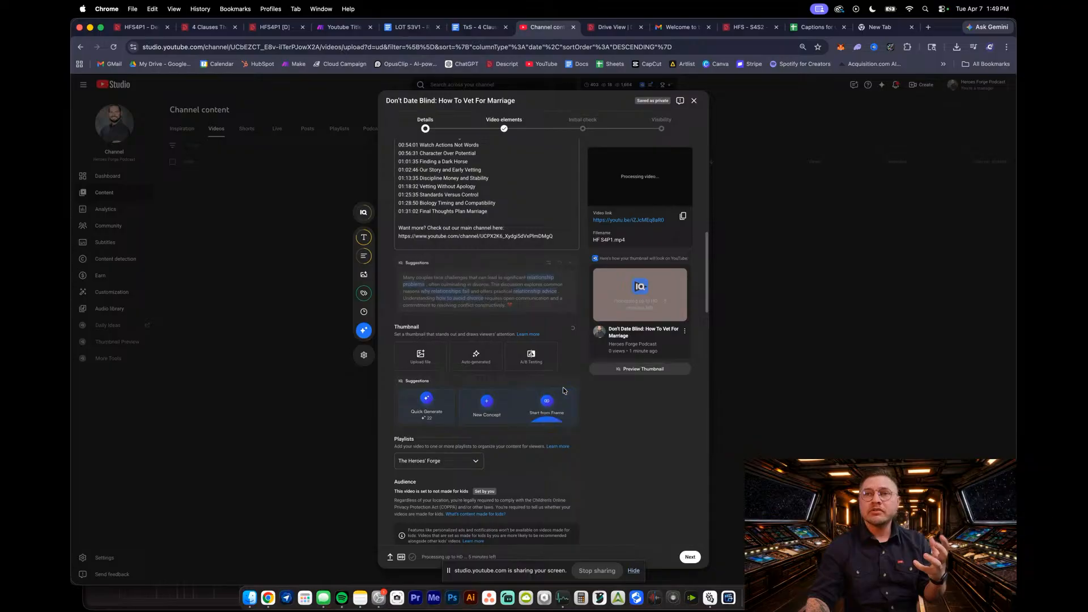
scroll(562, 387, up, 10)
scroll(563, 387, down, 10)
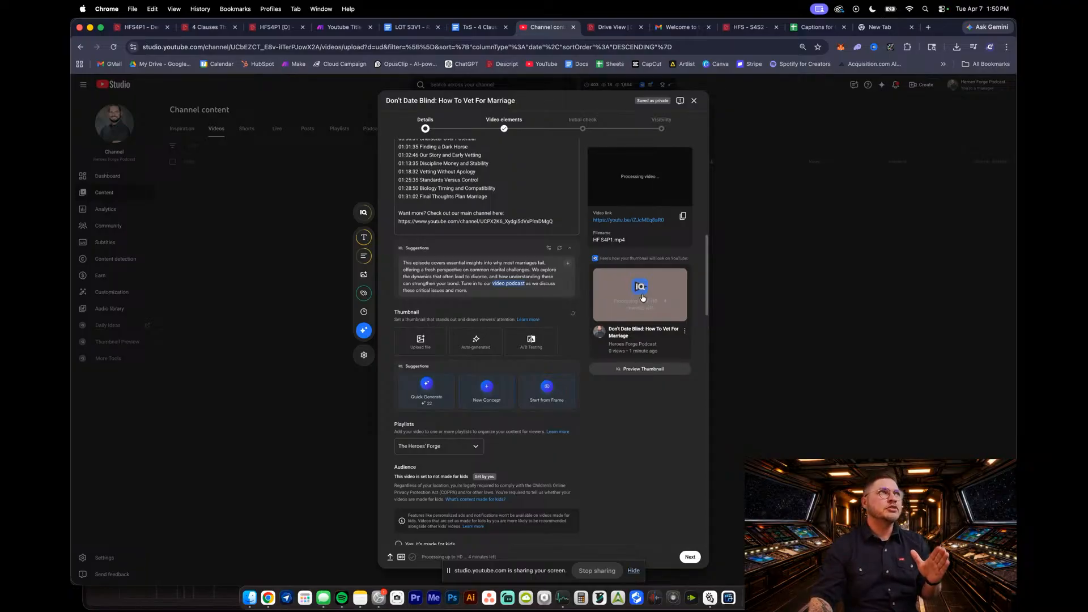
Load youtube.com in place of the Descript drive page, switch to the Texas Select Insurance channel and open a new video upload
click(620, 29)
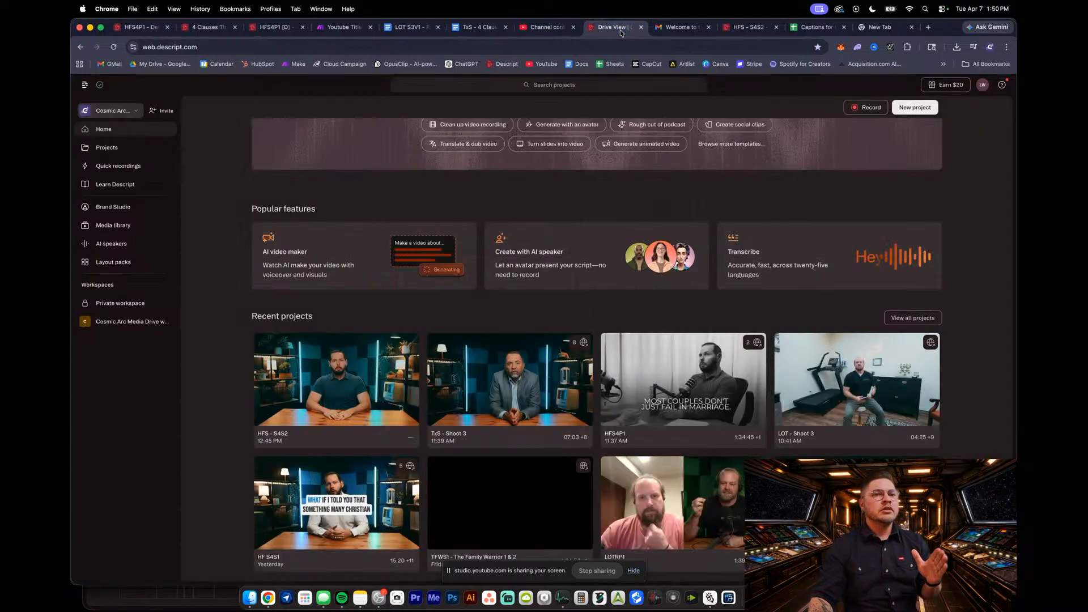
click(602, 43)
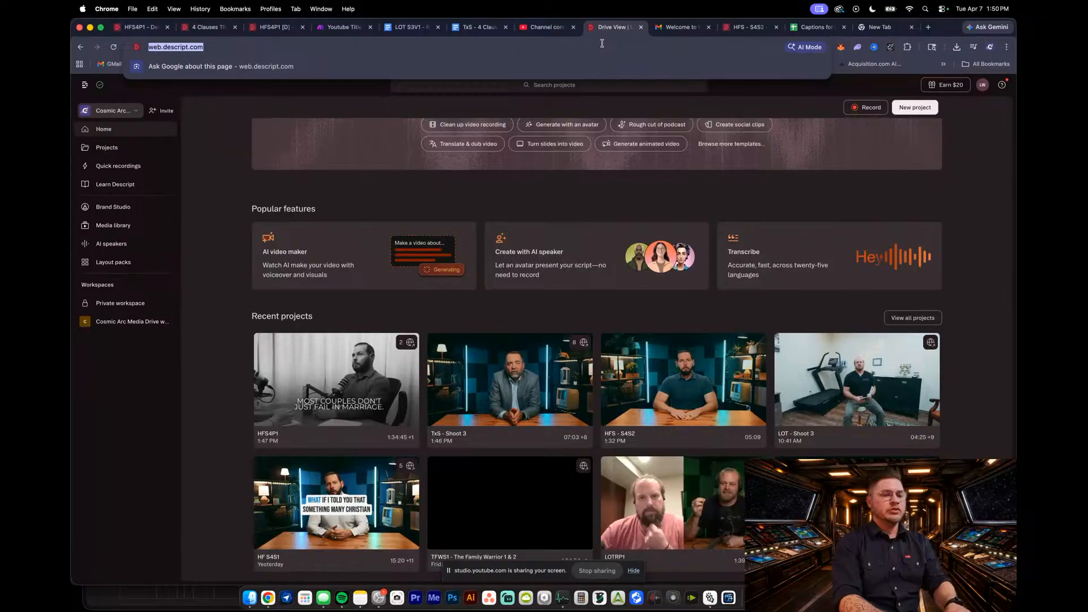
text(youtube.com)
key(Return)
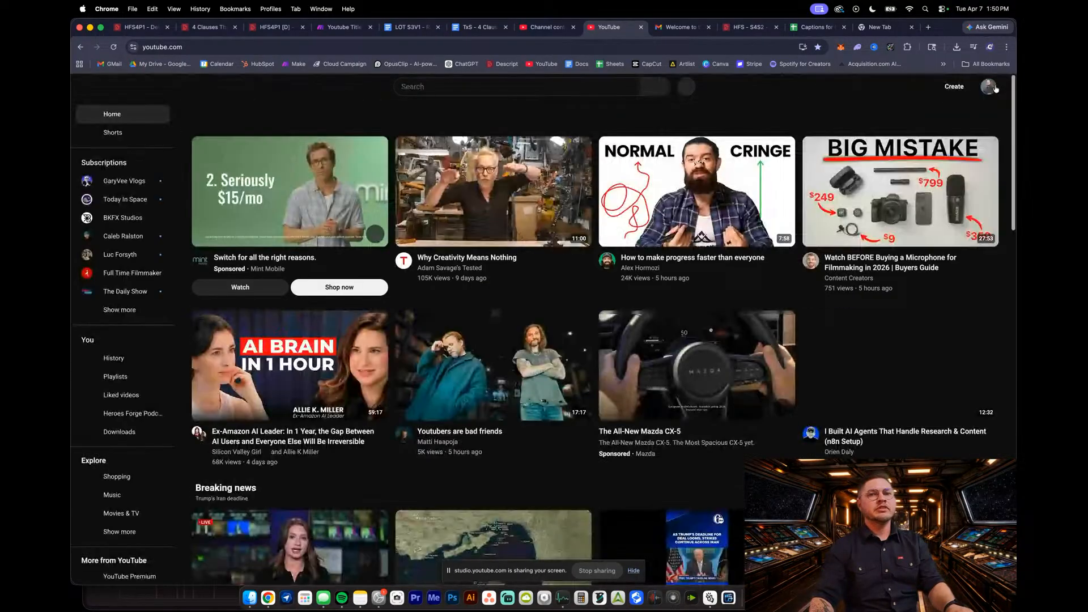
click(988, 86)
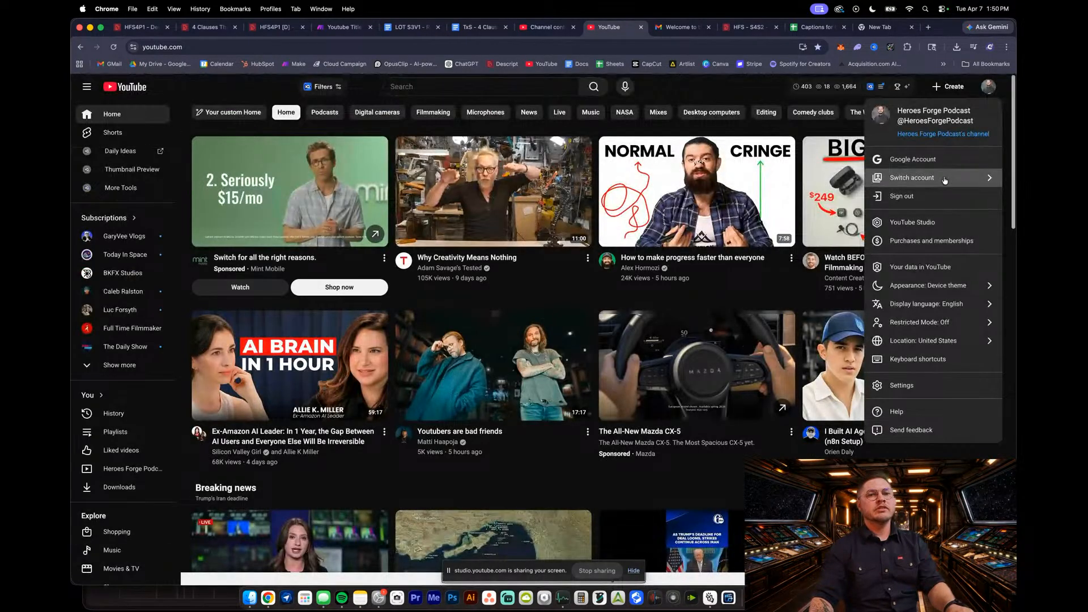
click(944, 181)
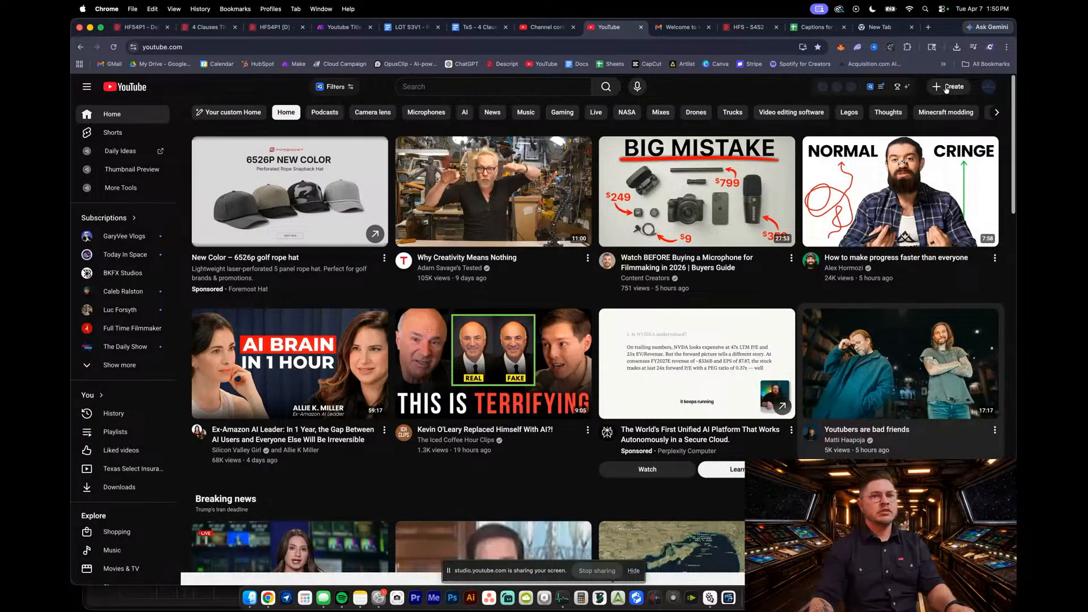
click(946, 87)
click(945, 107)
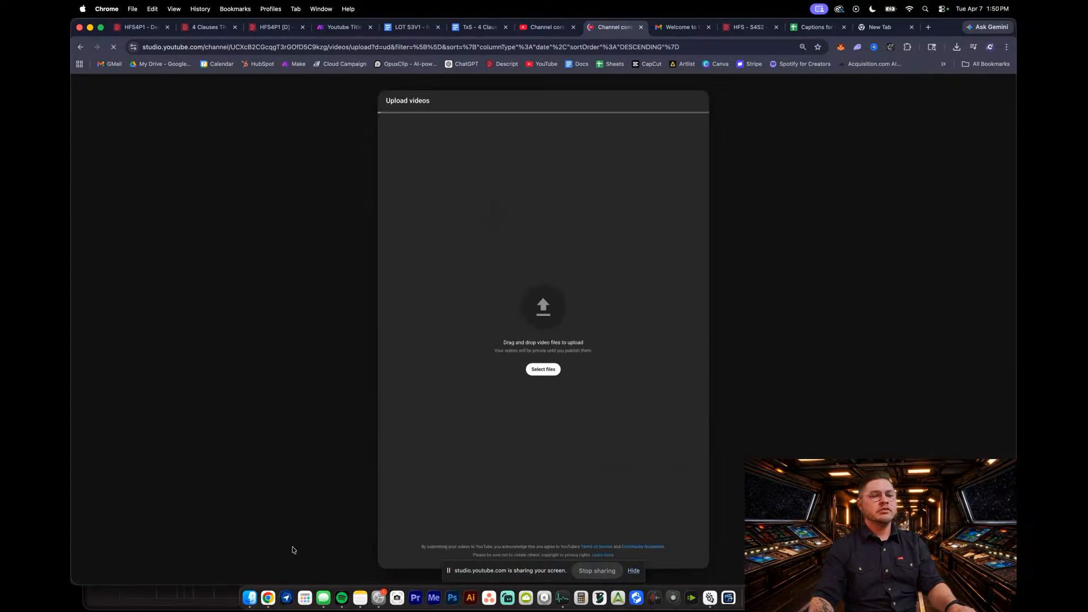
Look through the Downloads folder in Finder for the Texas Select video file
click(248, 596)
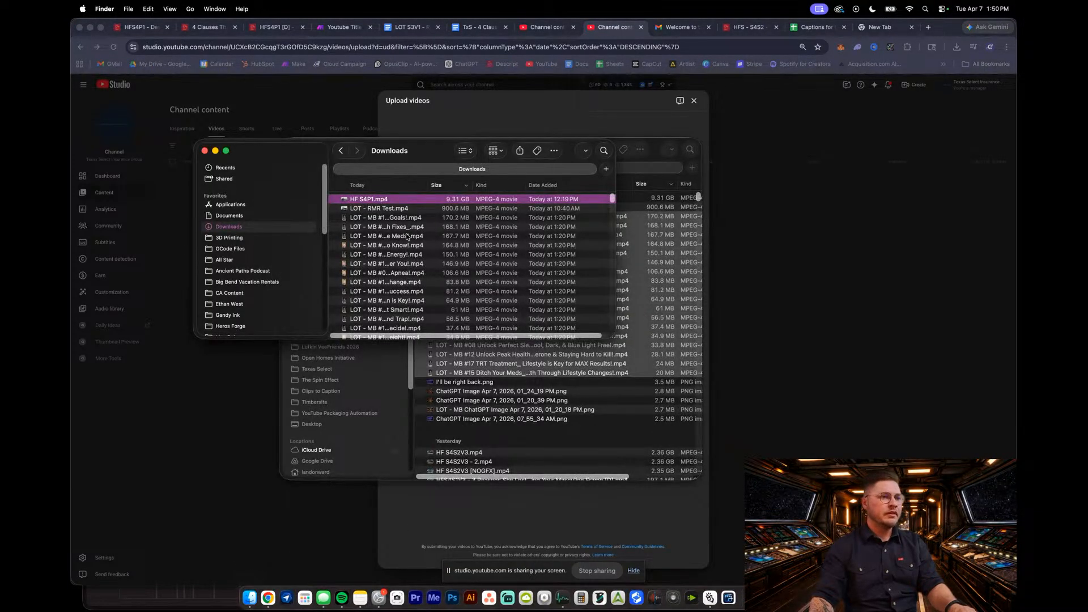
scroll(397, 281, down, 3)
scroll(397, 282, down, 5)
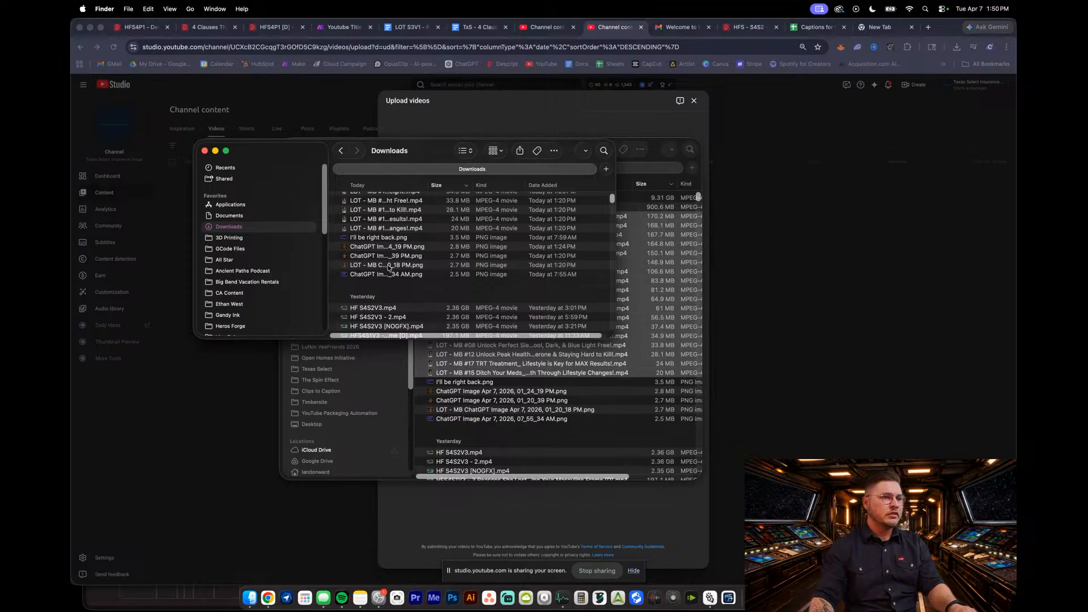
Open the original video file from the Descript share page for 4 Clauses That Control Your Coverage [DONE]
click(270, 28)
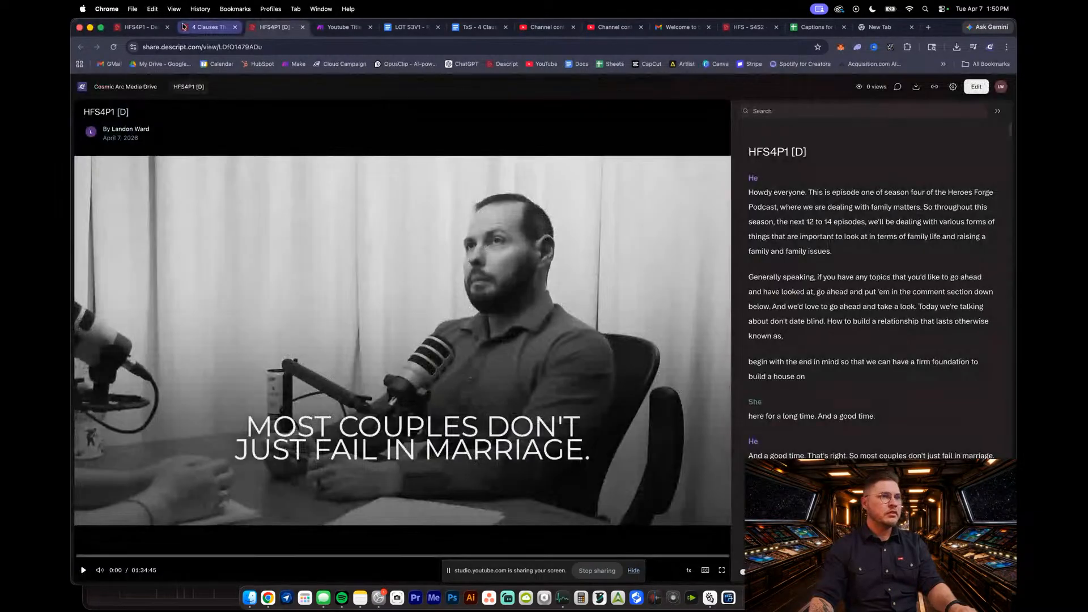
click(190, 28)
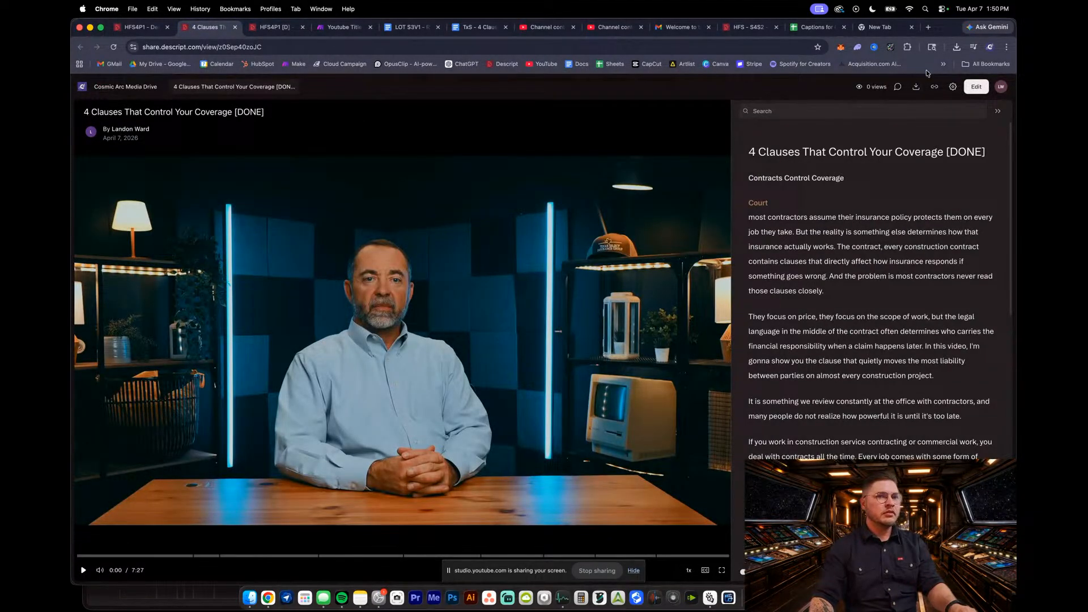
click(920, 89)
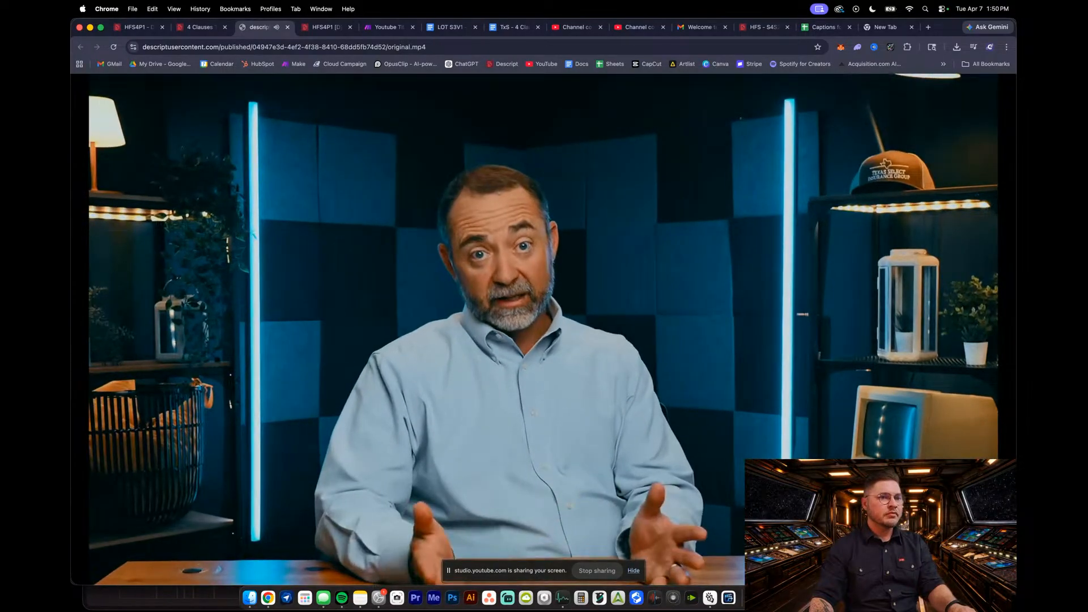
Pause the video and save it to the Downloads folder as TxS - 4 Clauses of Contract
click(498, 308)
right_click(503, 231)
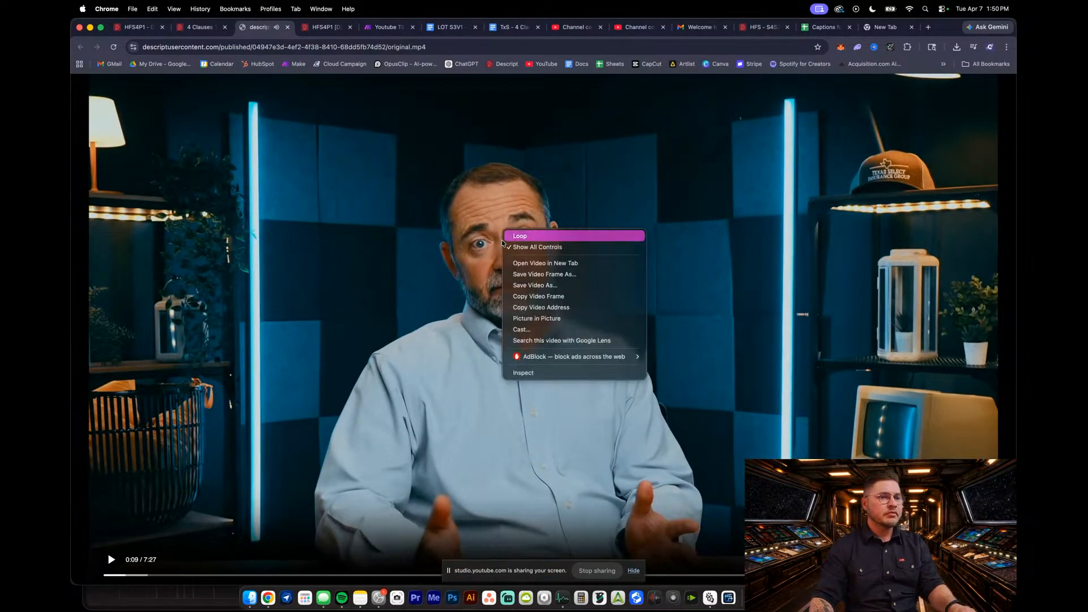
click(519, 286)
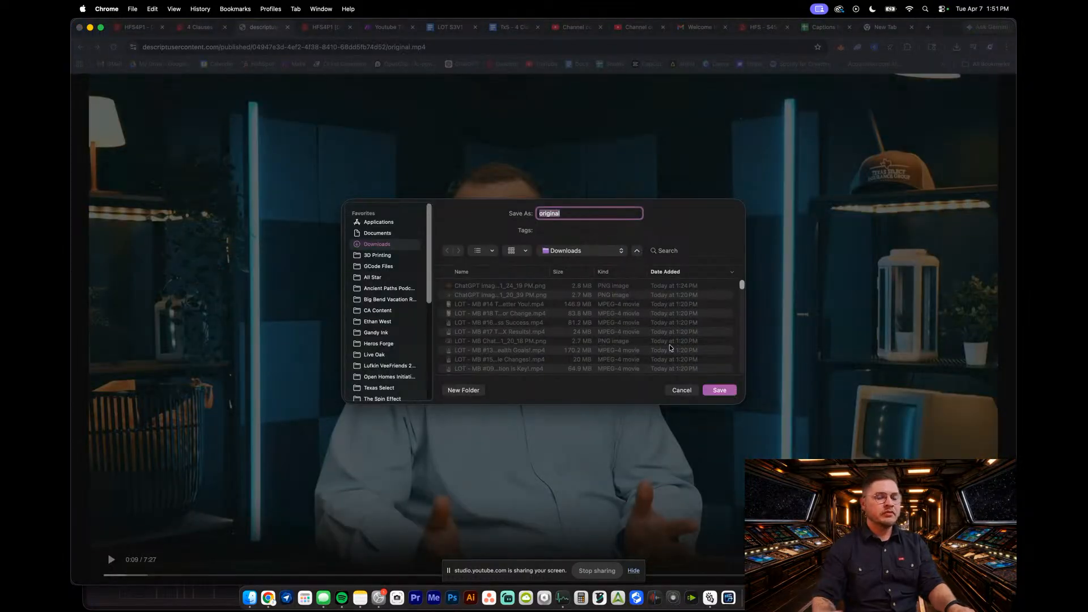
text(TxS )
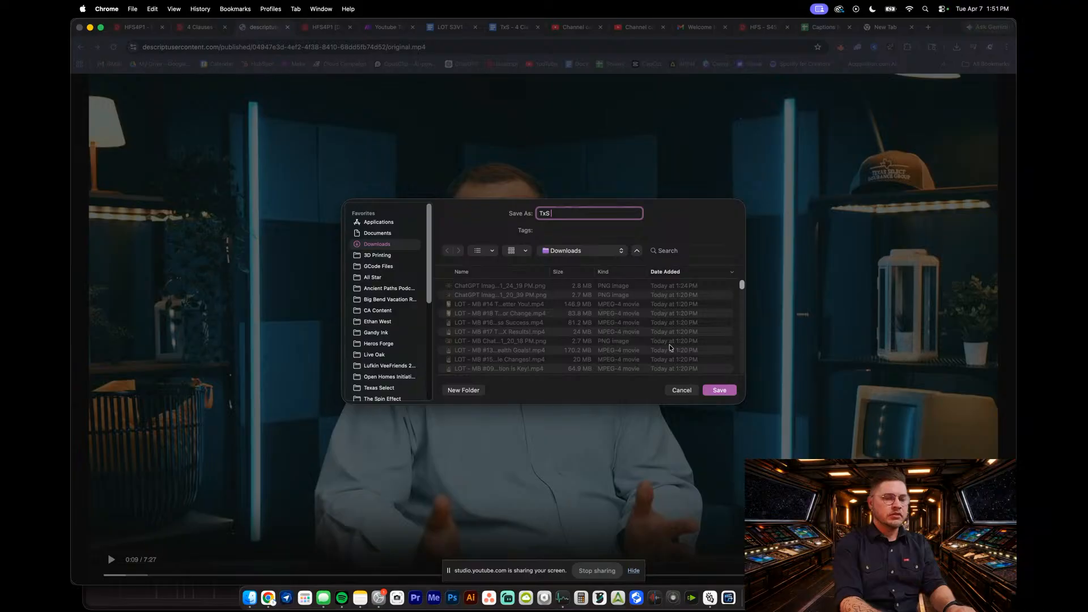
text(0- 4 Clauses of Cont)
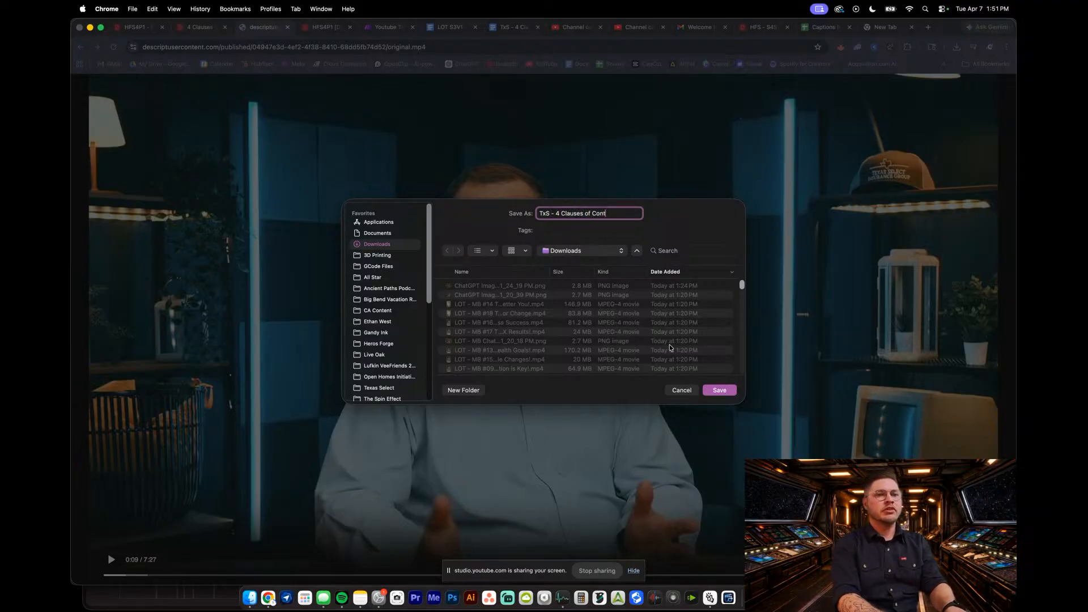
text(aract)
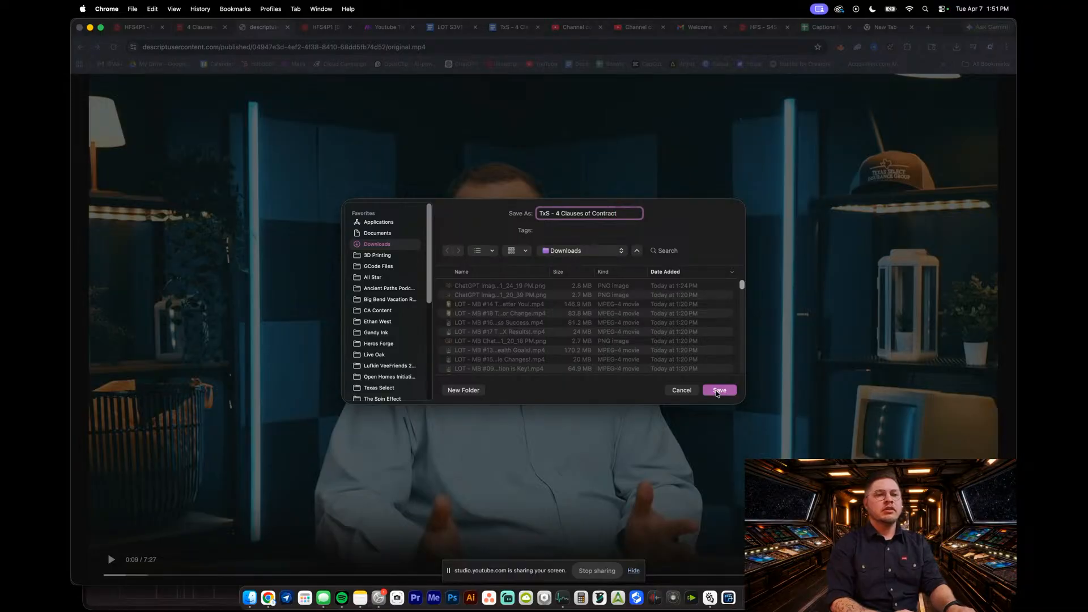
click(717, 391)
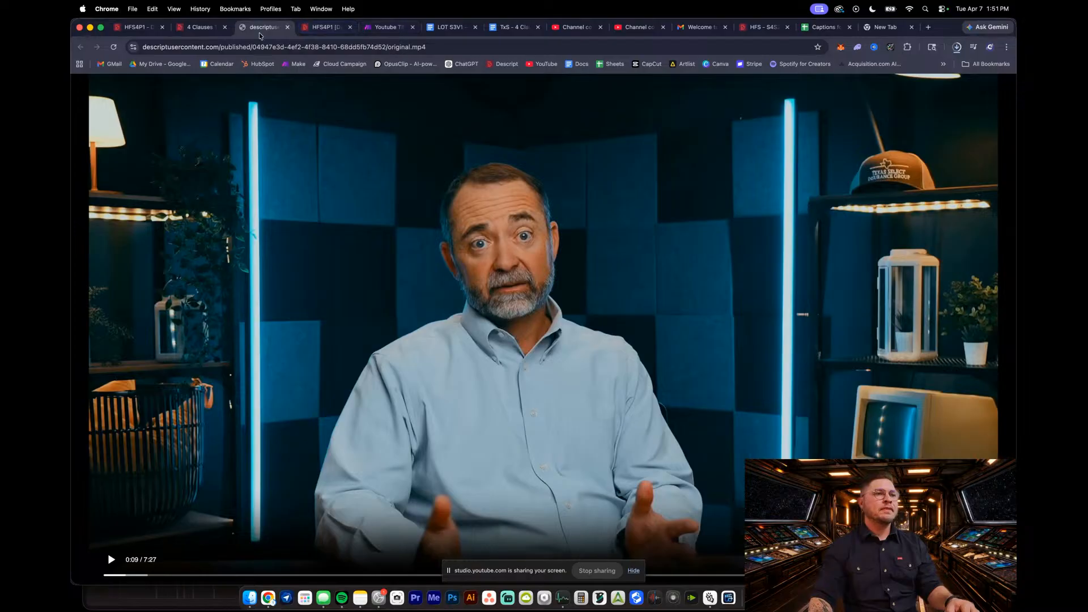
Return to the Texas Select Insurance upload dialog, bring up the Downloads folder in Finder and close the duplicate Finder window
click(579, 28)
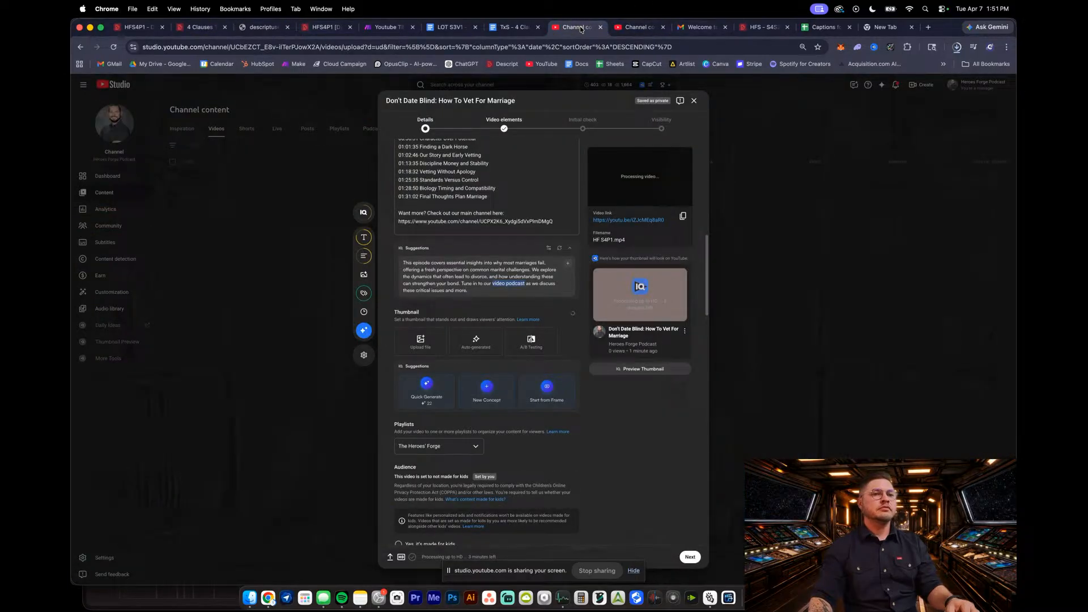
click(638, 27)
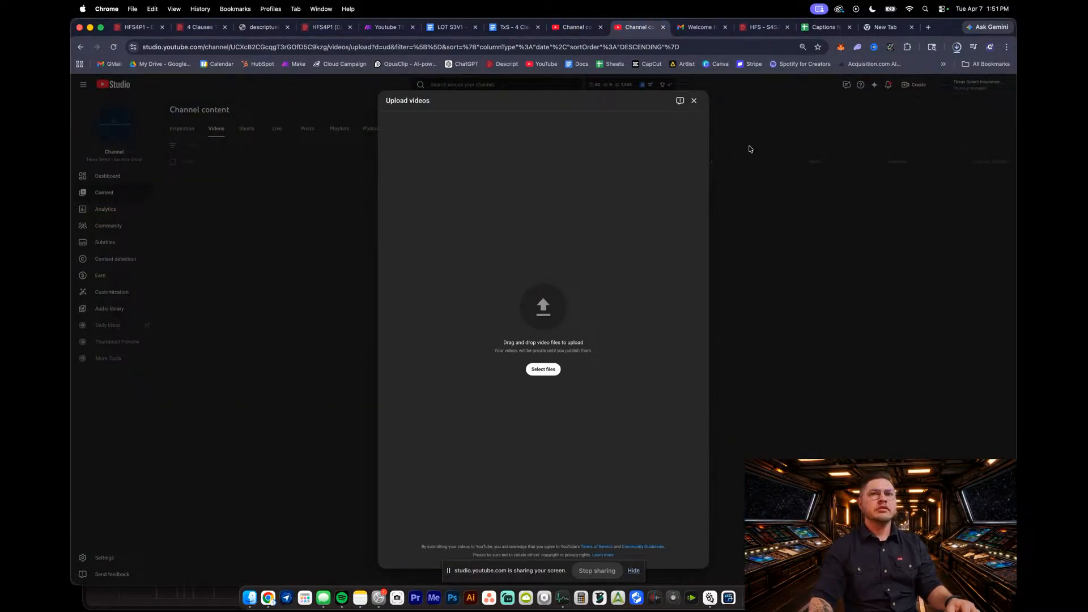
click(250, 598)
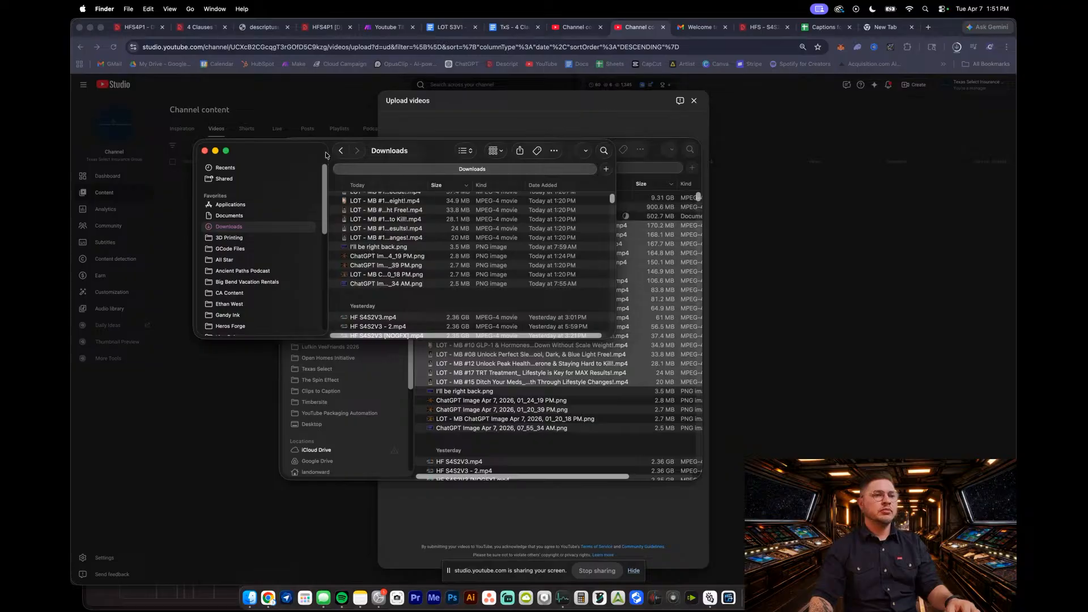
click(513, 421)
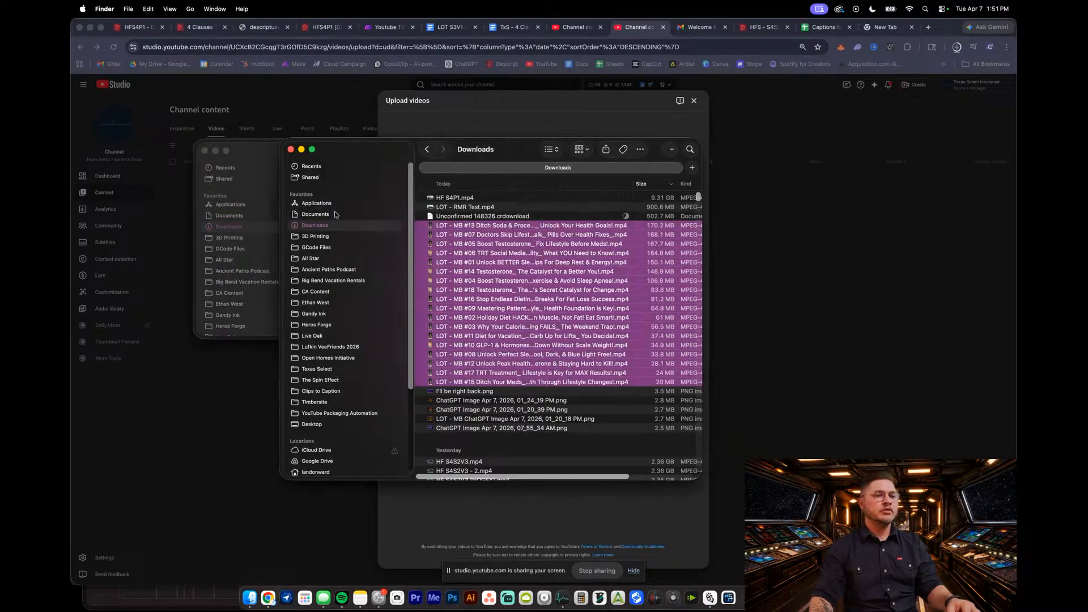
click(289, 149)
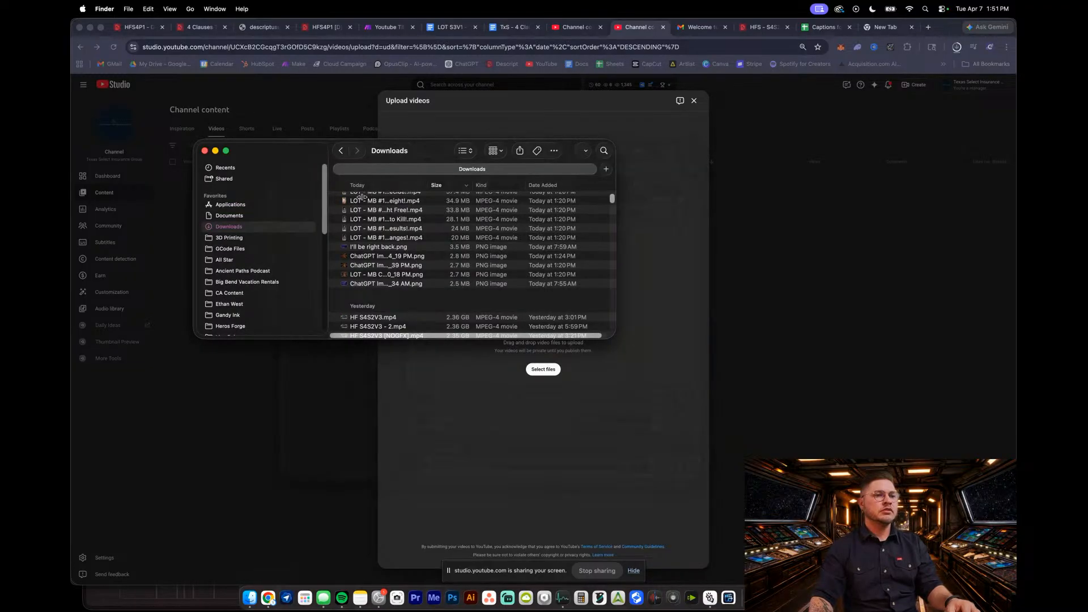
Enlarge and reposition the Downloads window over the upload dialog, preview TxS - 4 Clauses of Contract.mp4 and add it to the upload
scroll(383, 218, up, 5)
click(385, 217)
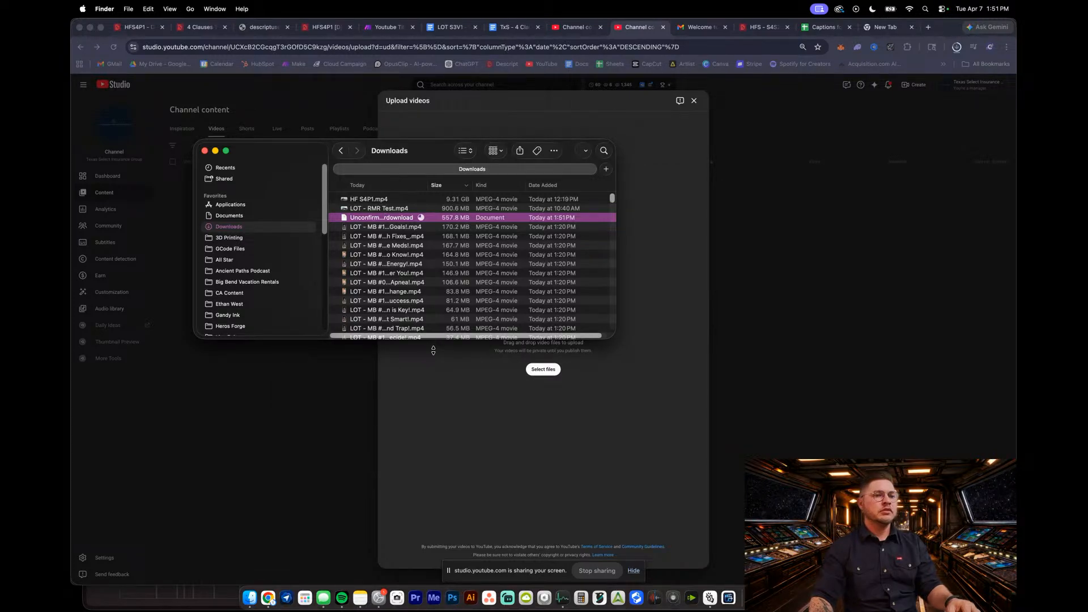
drag(433, 351, 404, 446)
drag(424, 151, 367, 220)
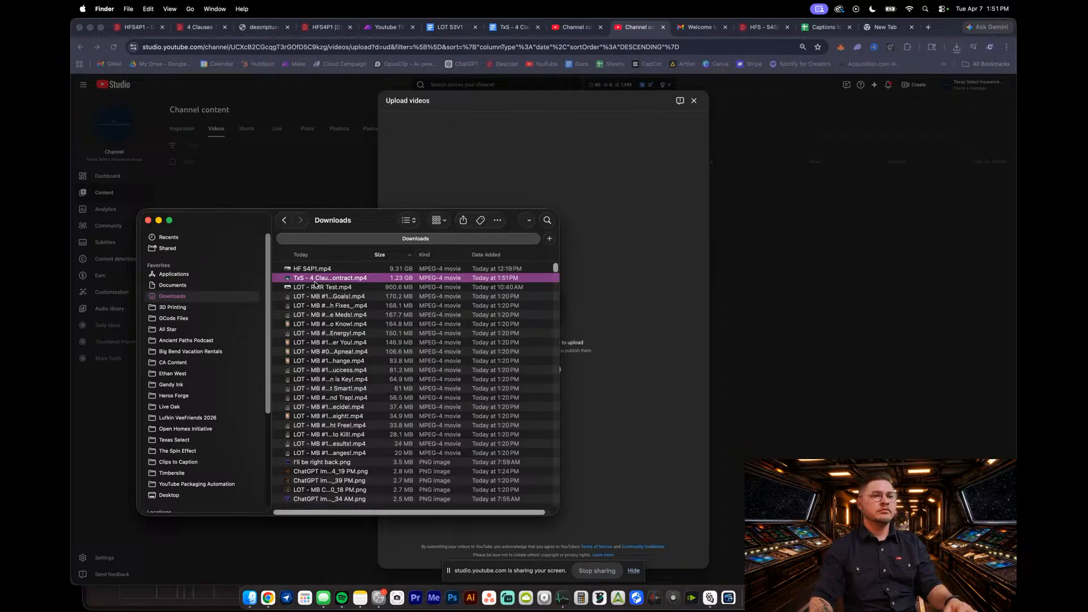
key(space)
key(space)
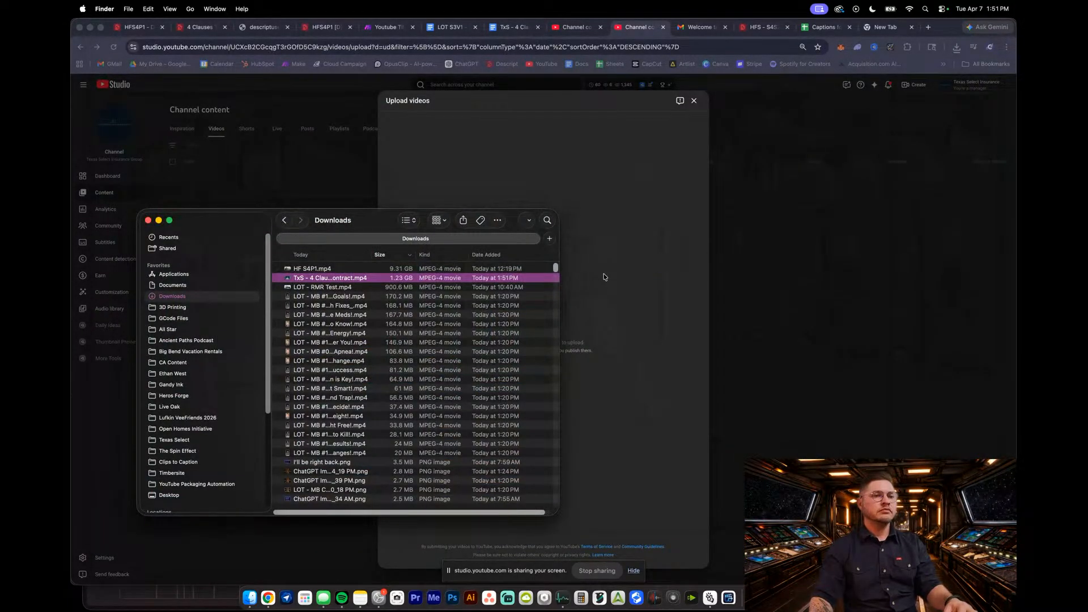
Copy the title option "How Construction Contracts Really Shape Your Insurance" from the TxS - 4 Clauses packaging document
click(506, 27)
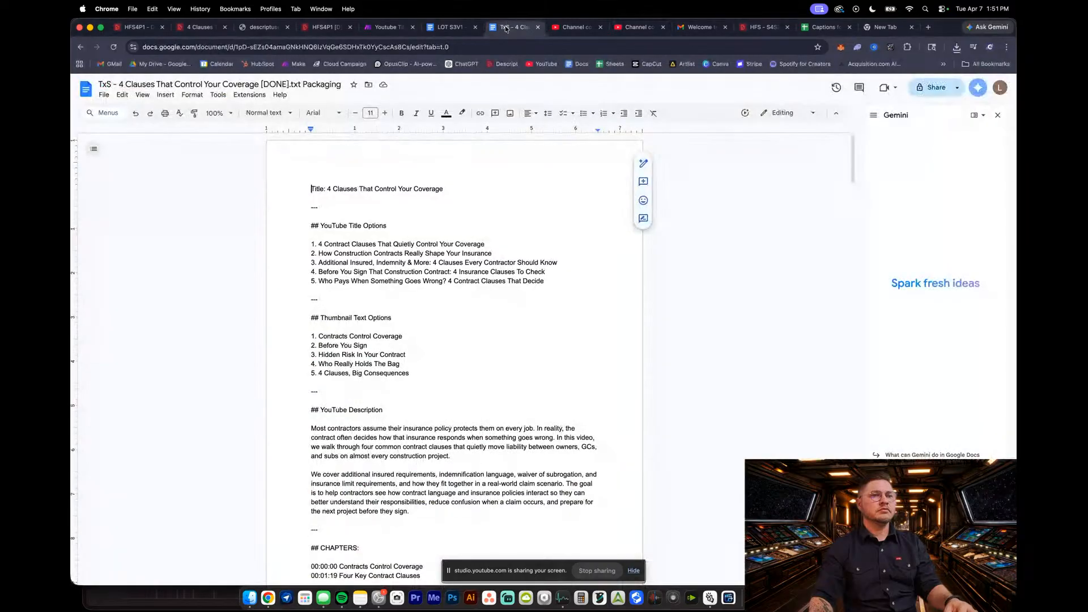
click(347, 245)
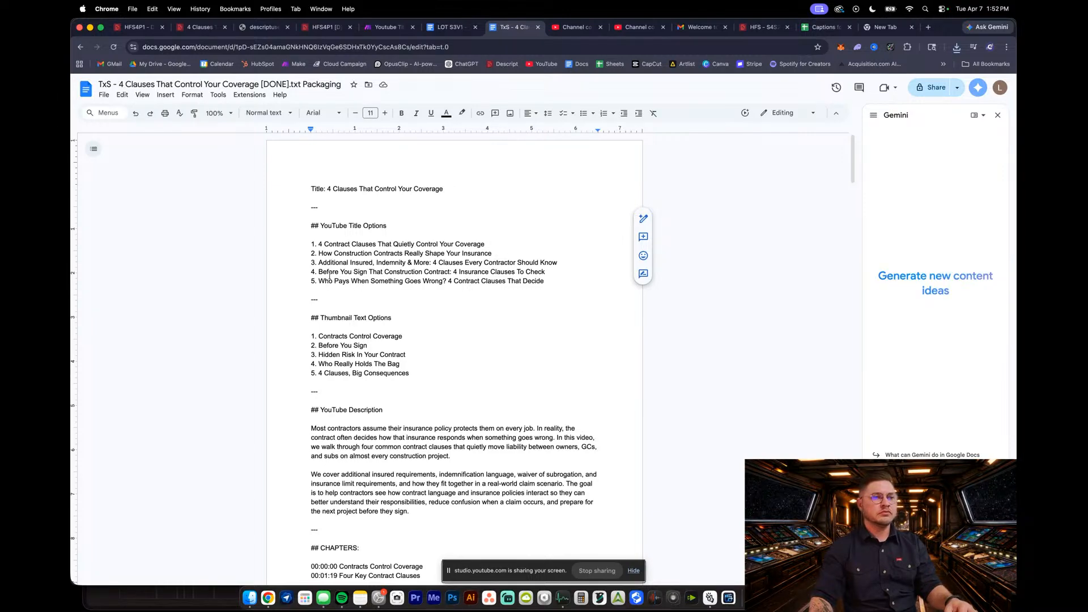
drag(319, 254, 471, 257)
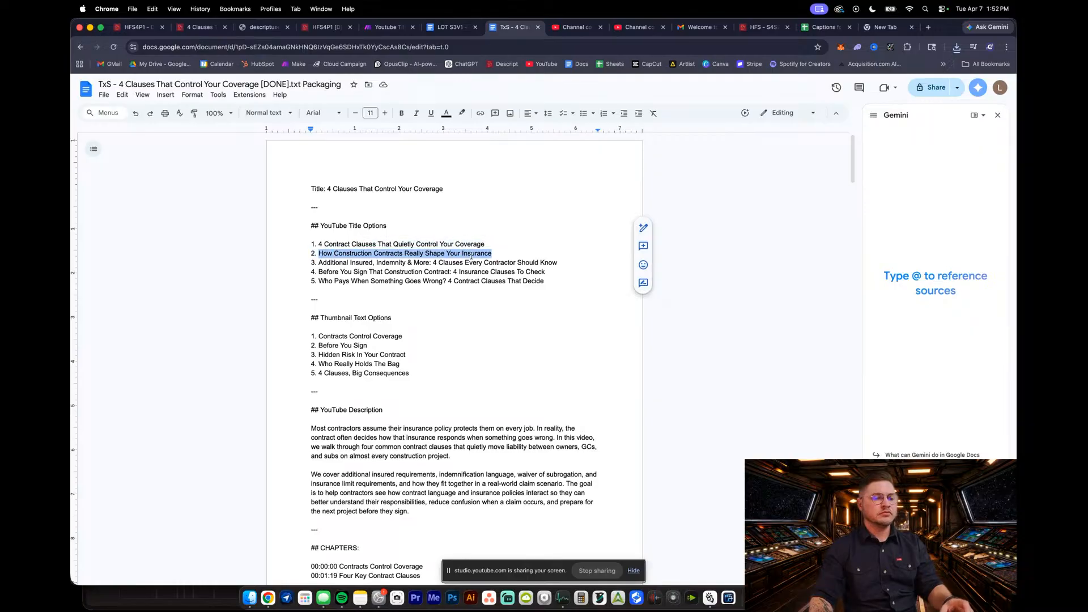
key(super+c)
Replace the Texas Select video's title with "How Construction Contracts Really Shape Your Insurance" and place the cursor in its description
click(570, 31)
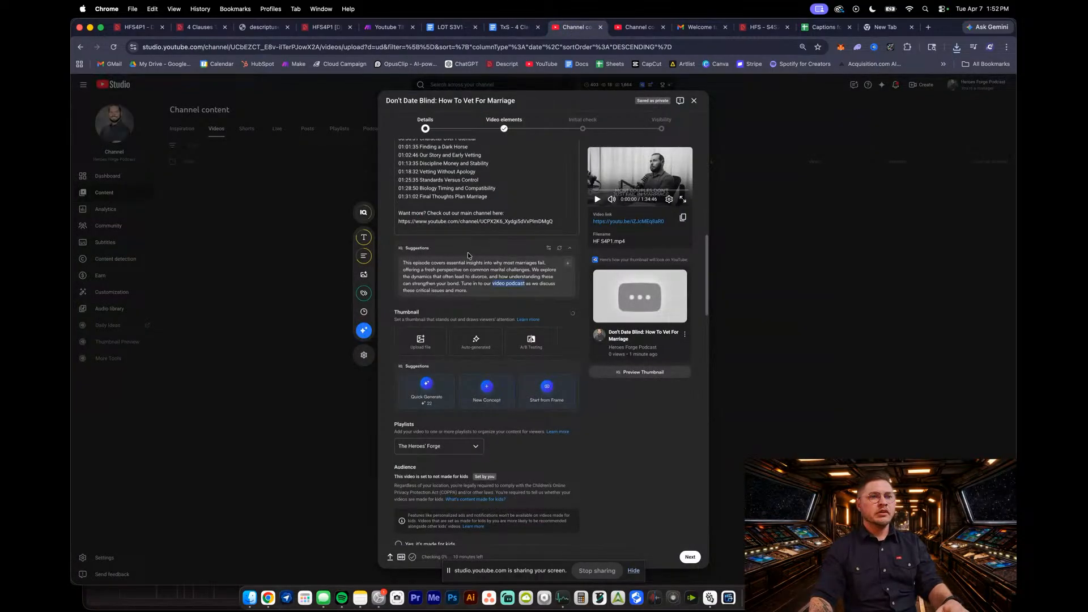
click(639, 27)
scroll(552, 284, down, 1)
click(493, 223)
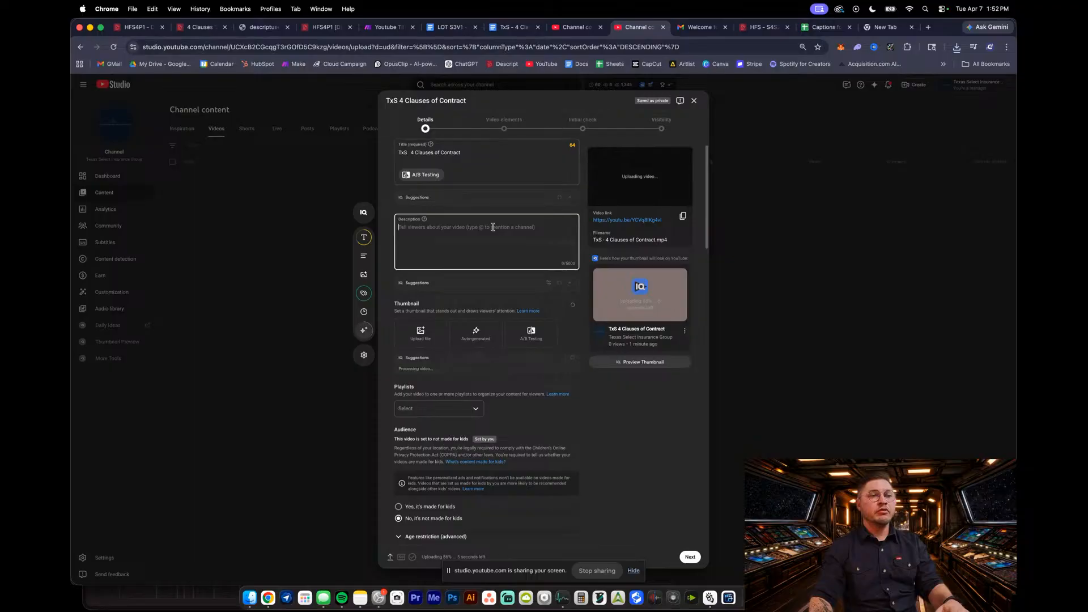
click(471, 152)
triple_click(418, 150)
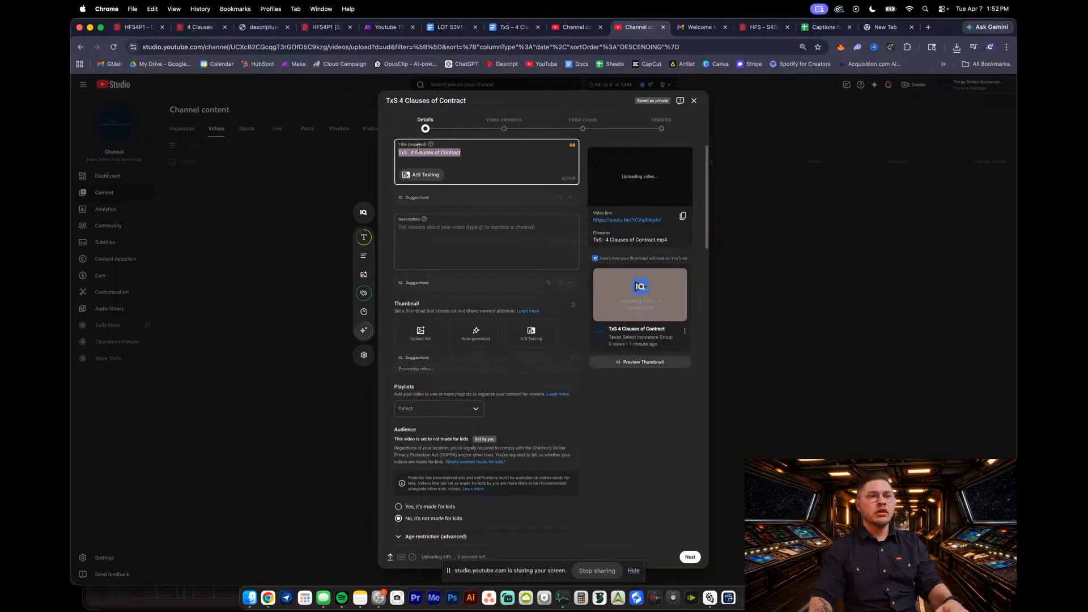
key(super+v)
click(436, 227)
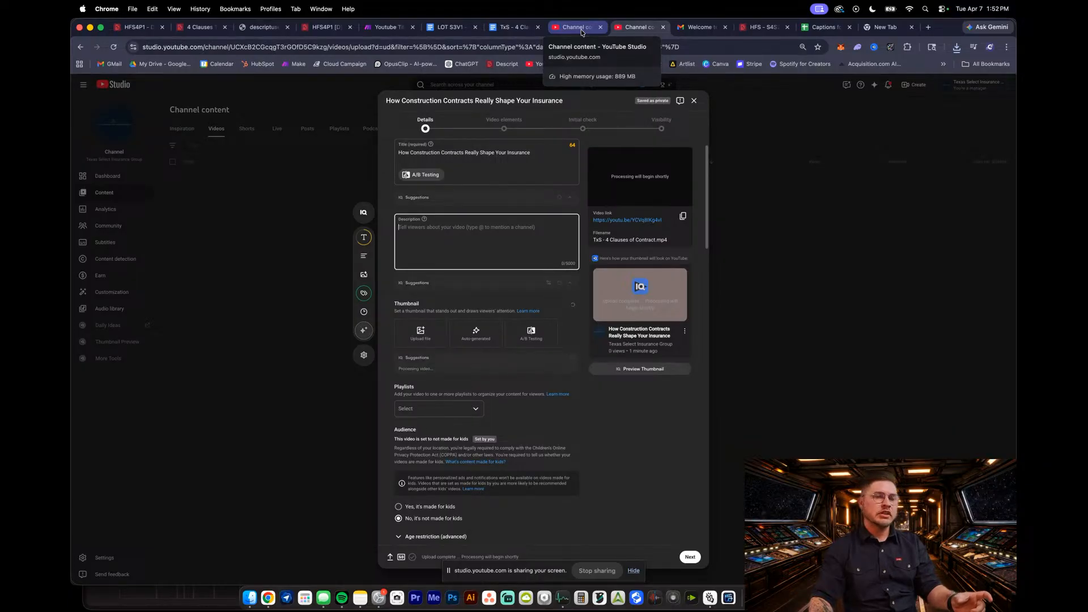
Start a quick thumbnail generation for the "Don't Date Blind: How To Vet For Marriage" upload and return to the Texas Select upload
click(581, 29)
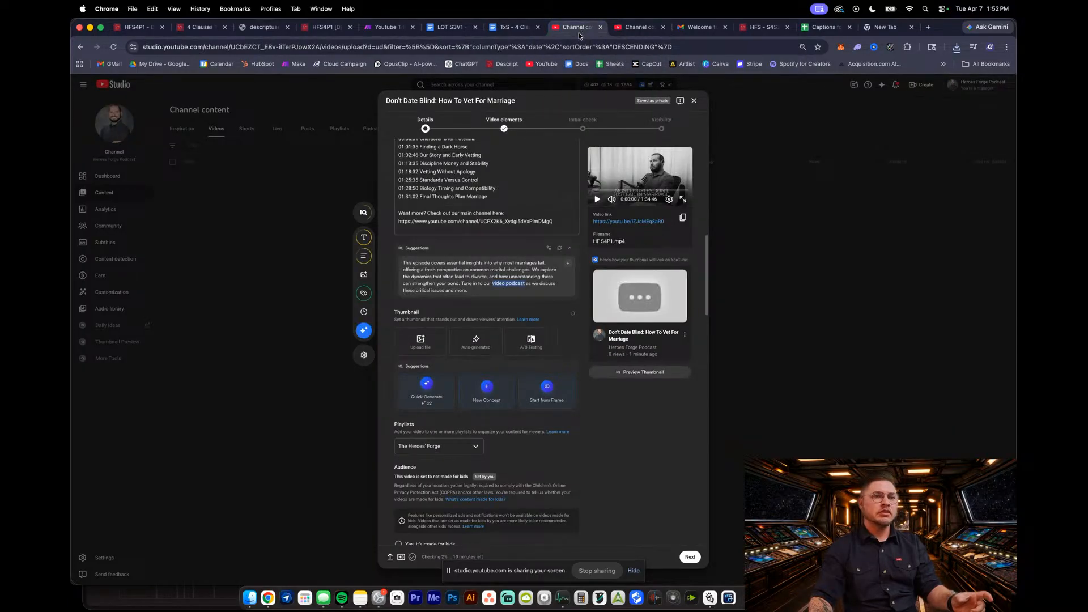
click(442, 388)
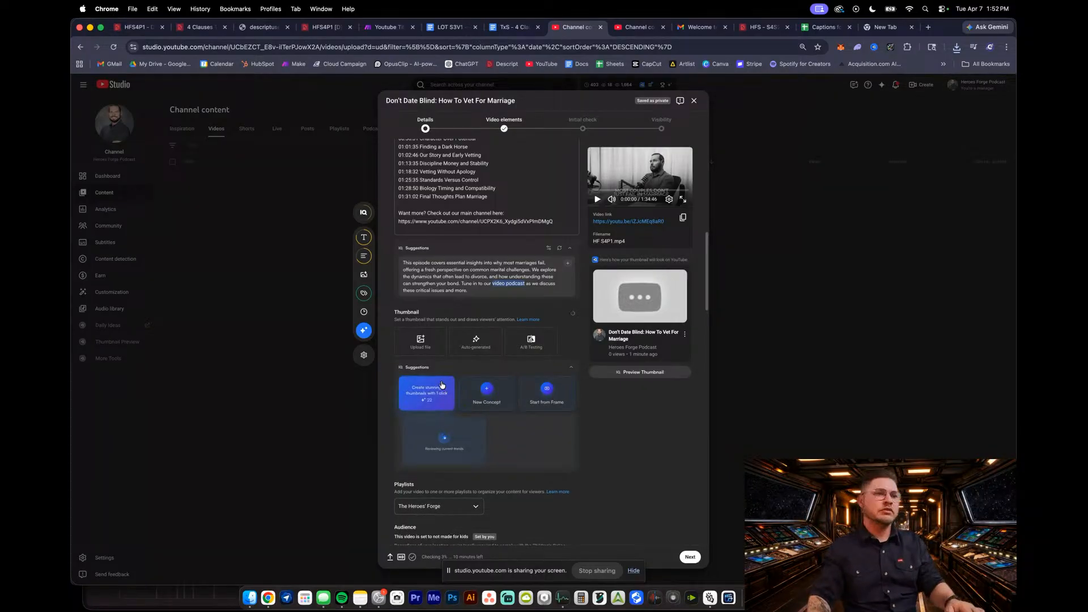
click(633, 27)
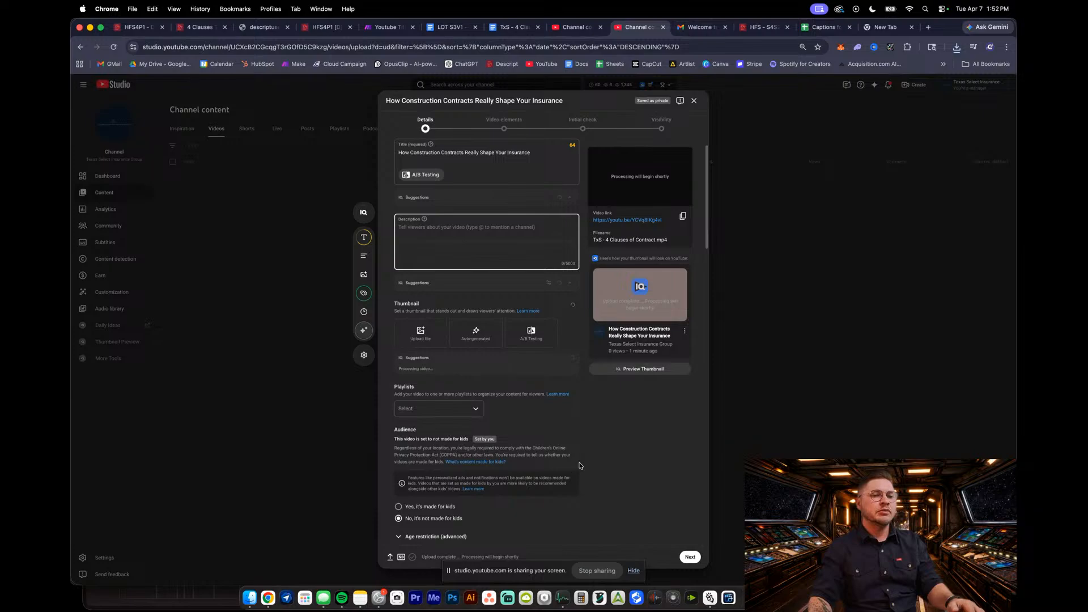
Remove the ## marks in front of the CHAPTERS heading in the TxS - 4 Clauses packaging document
click(512, 27)
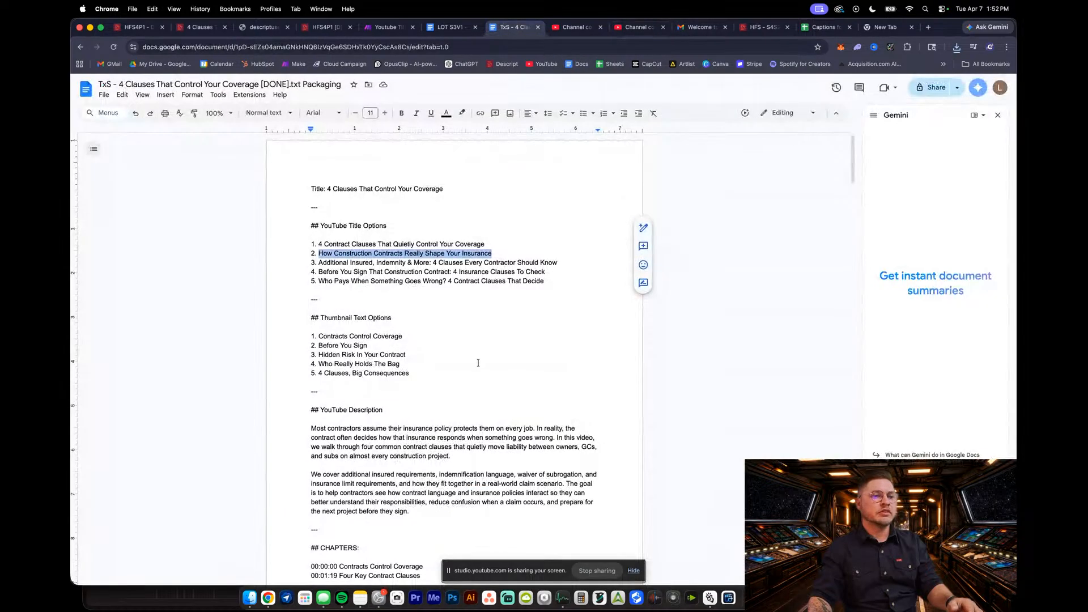
scroll(337, 283, down, 5)
drag(321, 282, 410, 371)
click(381, 425)
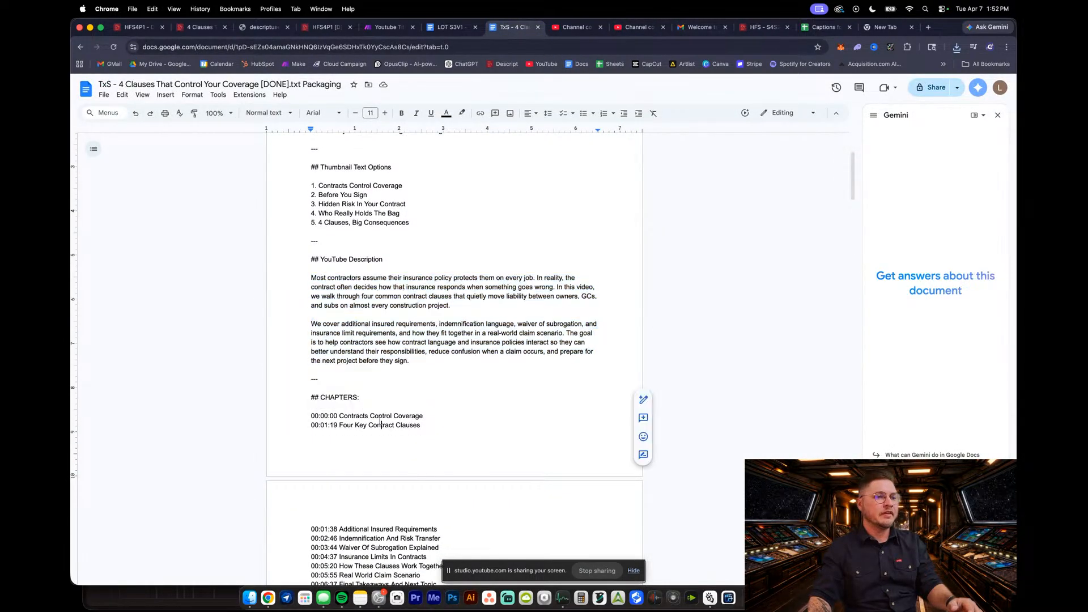
click(321, 397)
key(BackSpace)
key(BackSpace)
key(BackSpace)
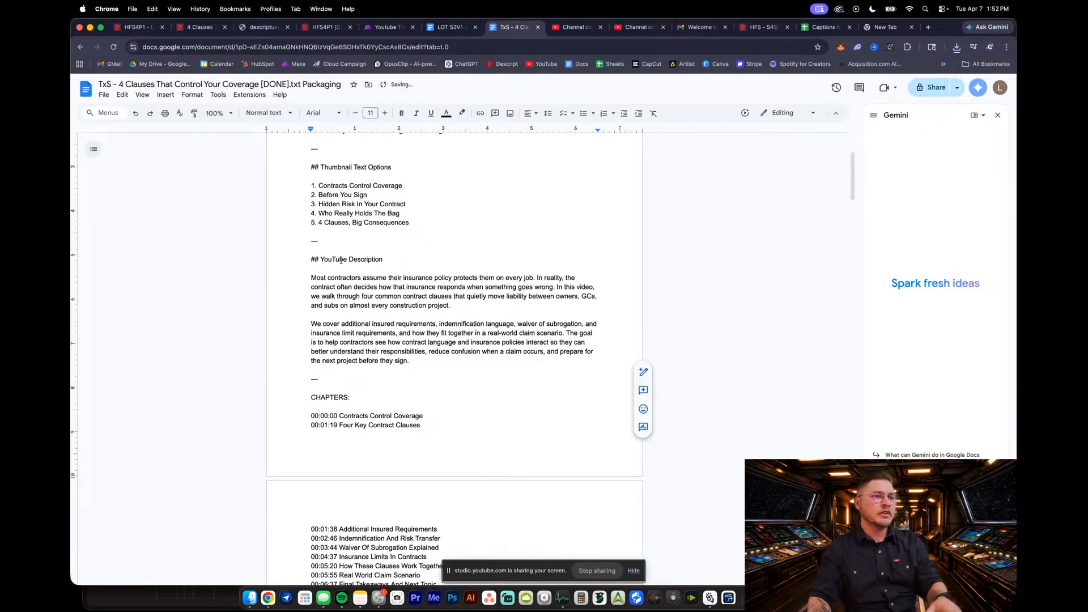
Copy the YouTube description through the last chapter, Final Takeaways And Next Topic, into the Texas Select video's description
drag(311, 278, 318, 379)
scroll(388, 379, down, 3)
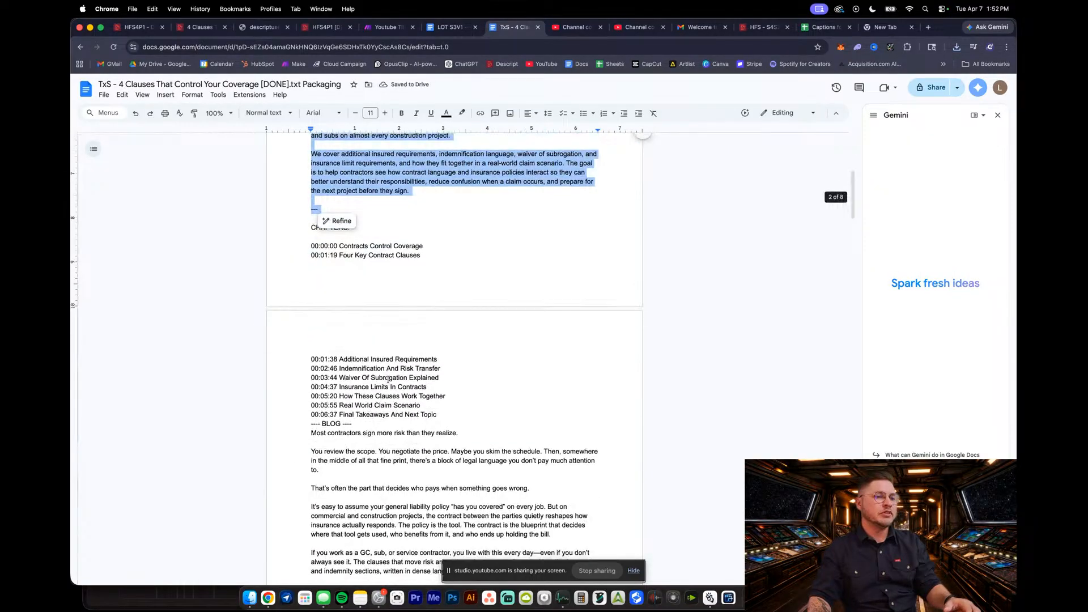
drag(388, 379, 507, 430)
scroll(401, 389, up, 3)
scroll(400, 389, down, 2)
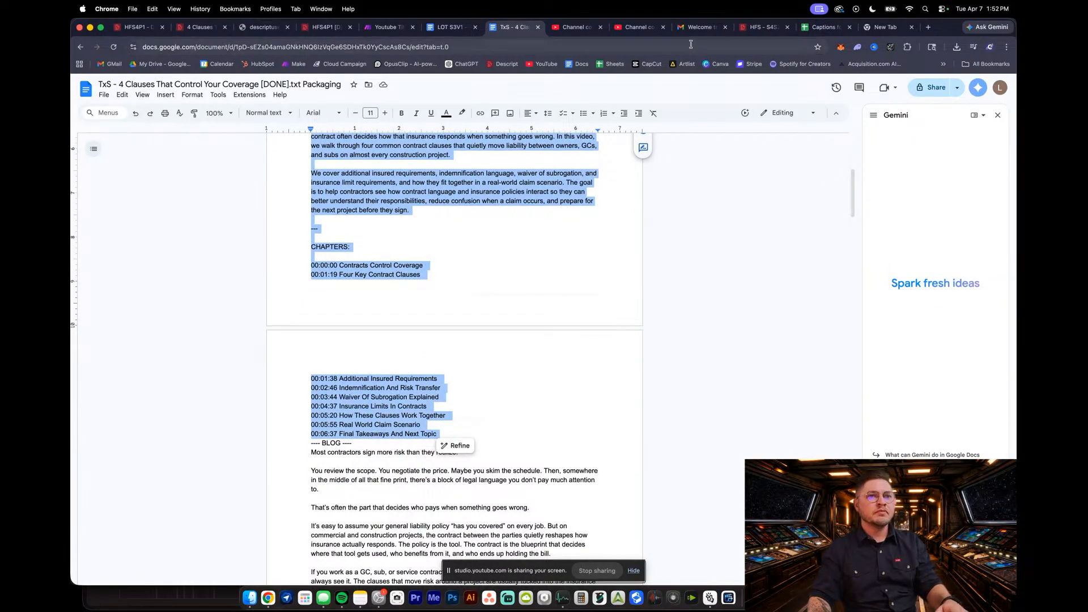
click(638, 27)
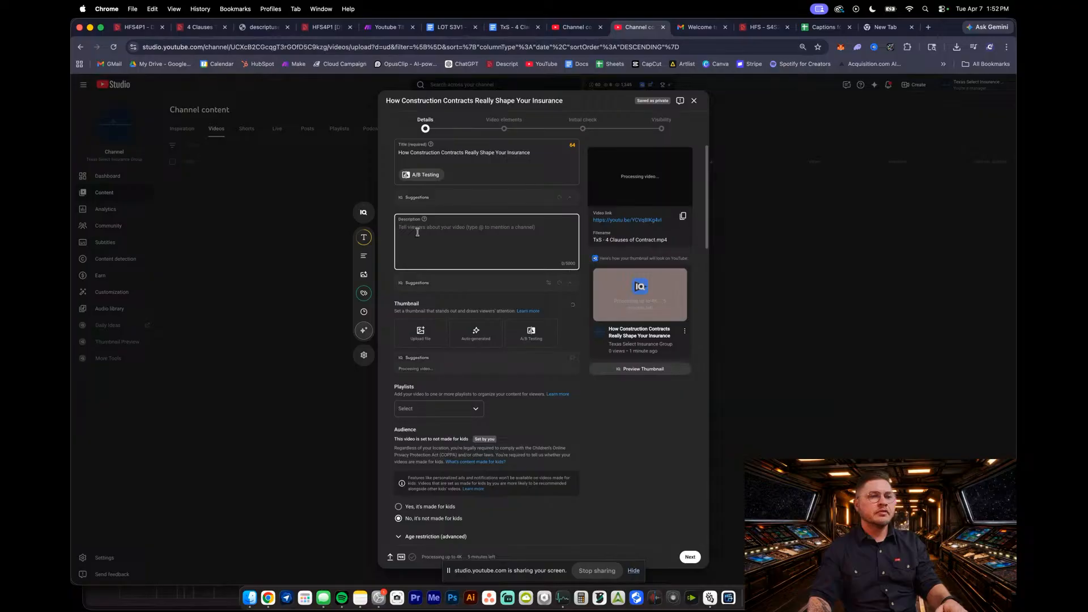
key(super+v)
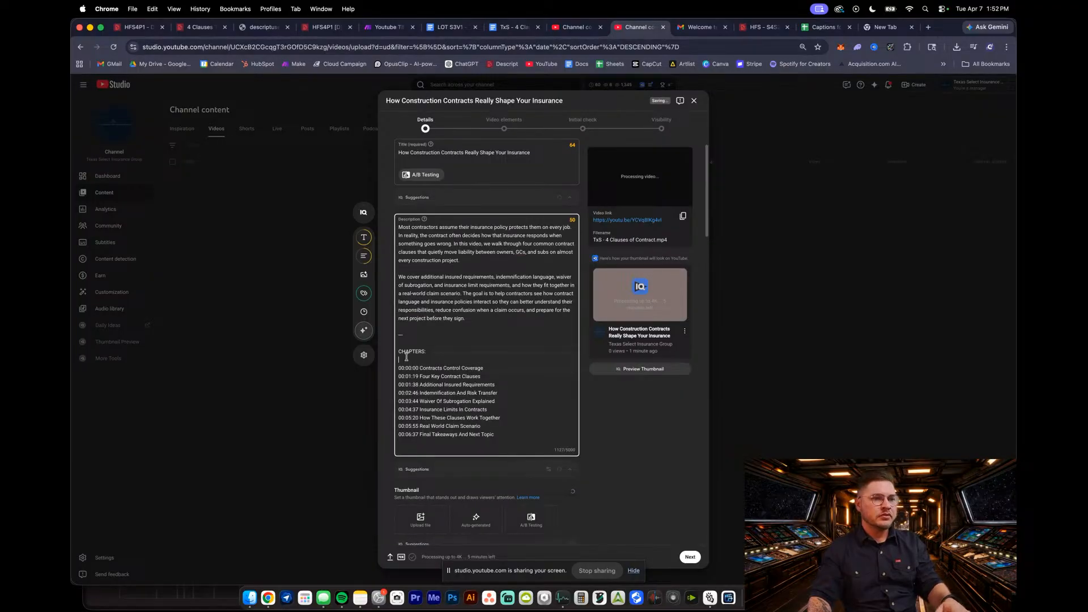
Delete the dashed separator and surplus blank lines around the CHAPTERS heading and after the last chapter in the video description
key(BackSpace)
key(Up)
key(BackSpace)
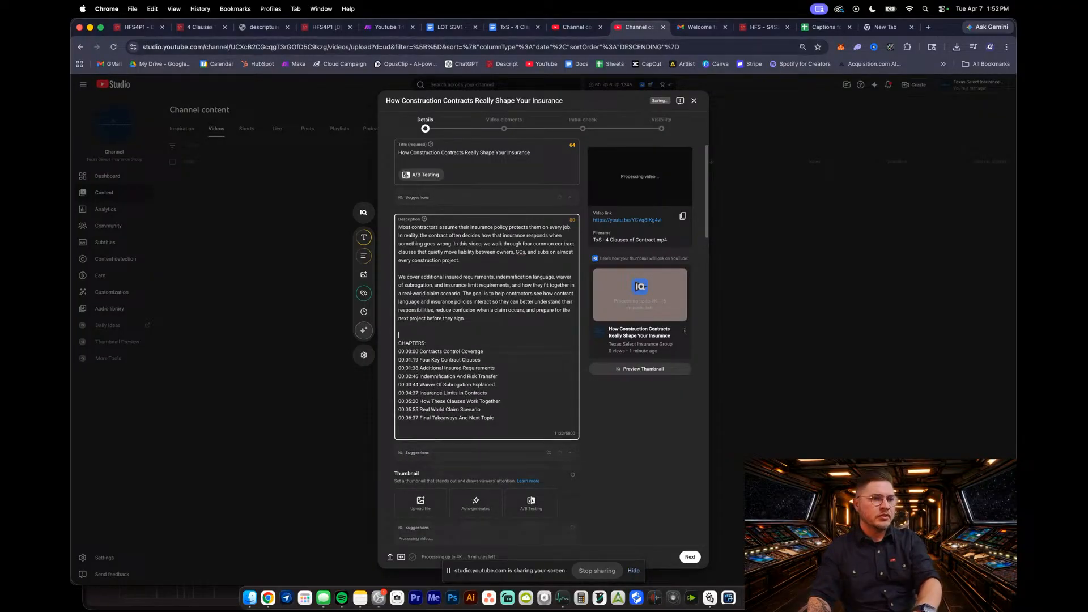
key(BackSpace)
scroll(434, 412, down, 1)
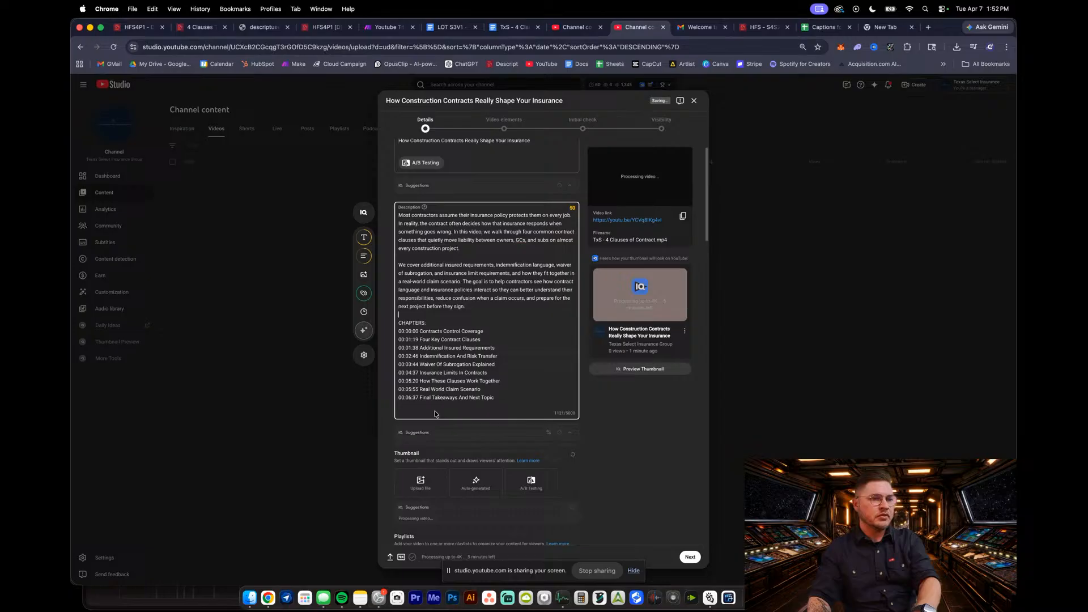
key(BackSpace)
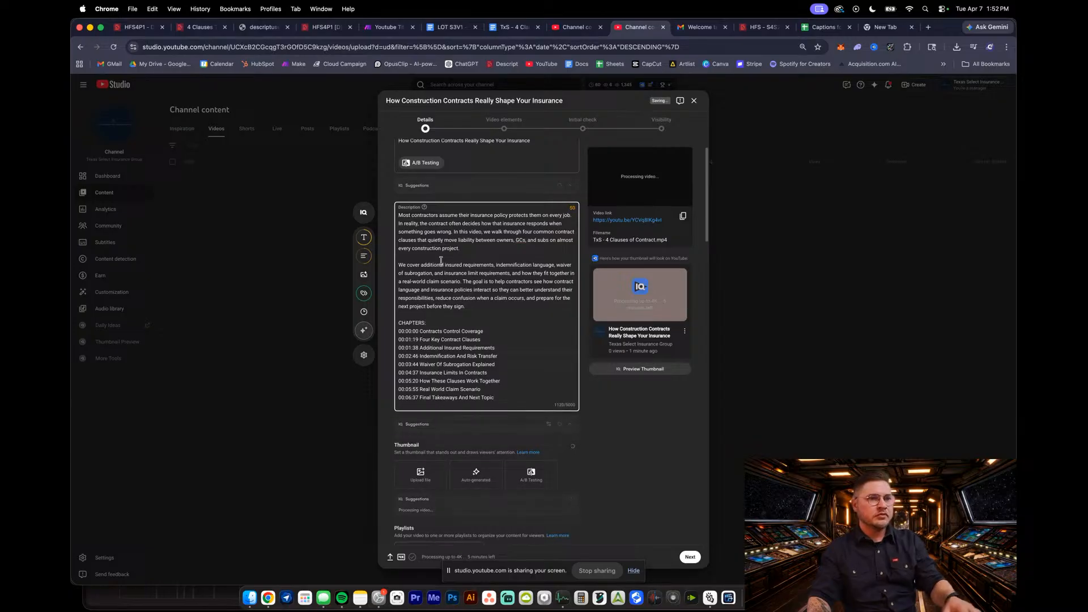
End the description with "If you're looking for a fast, reliable insurance provider, reach out and let us help you find the policy that is right for you!"
scroll(450, 292, up, 3)
scroll(453, 300, down, 5)
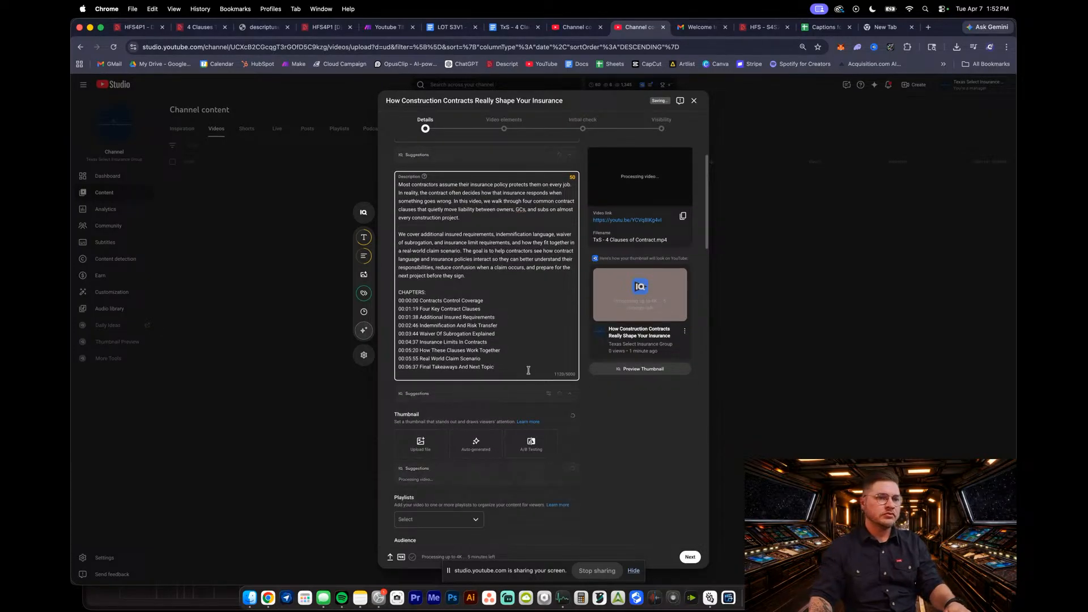
key(Return)
key(Return)
text(If you're looking for a)
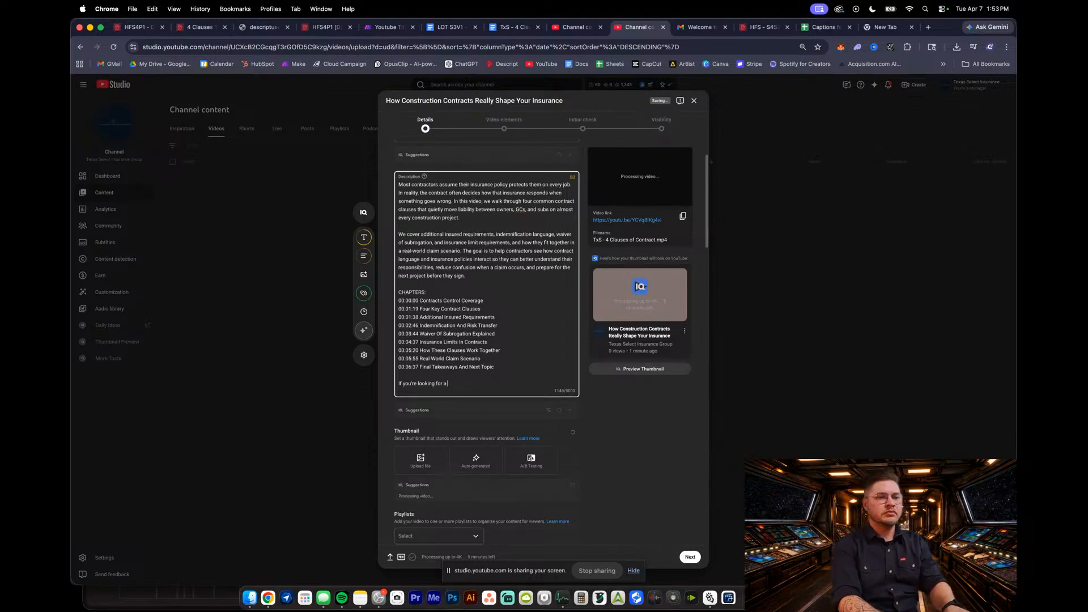
text( t)
key(BackSpace)
text(fast, r)
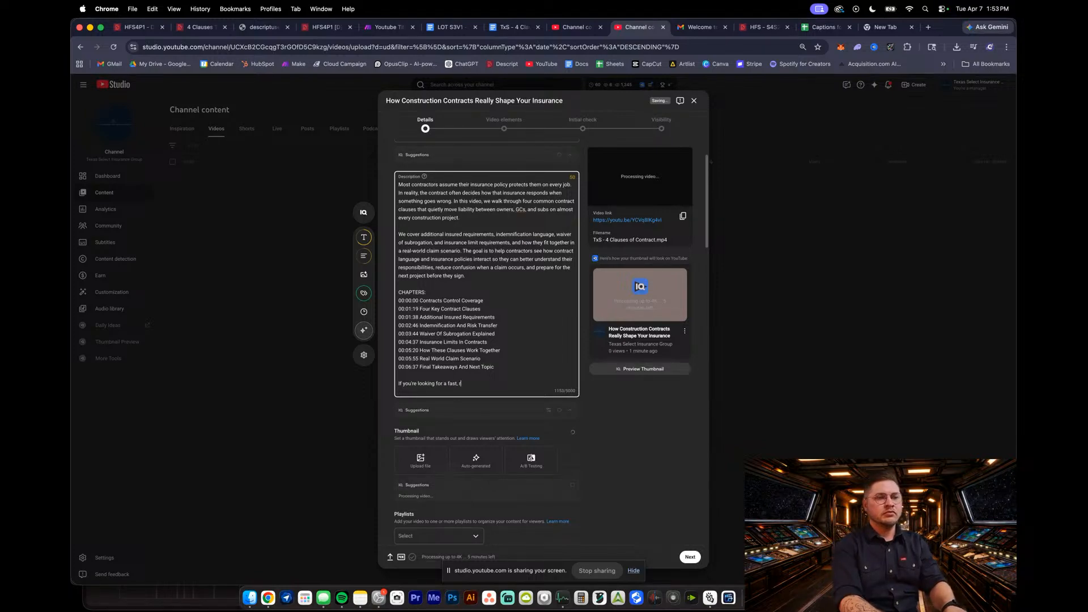
text(eliable )
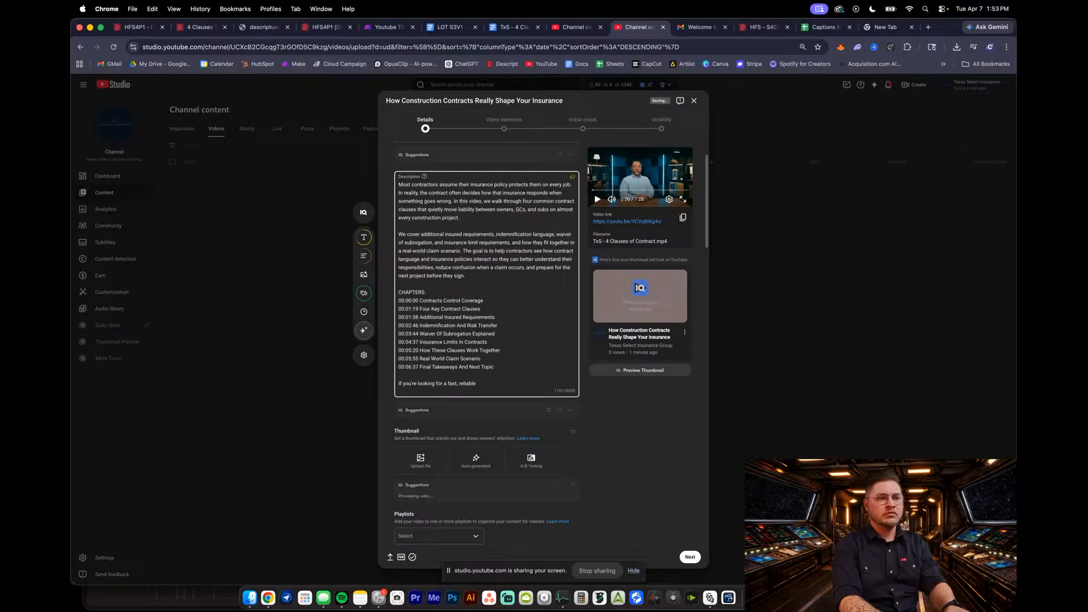
text(insurance provider, reach out and let us he)
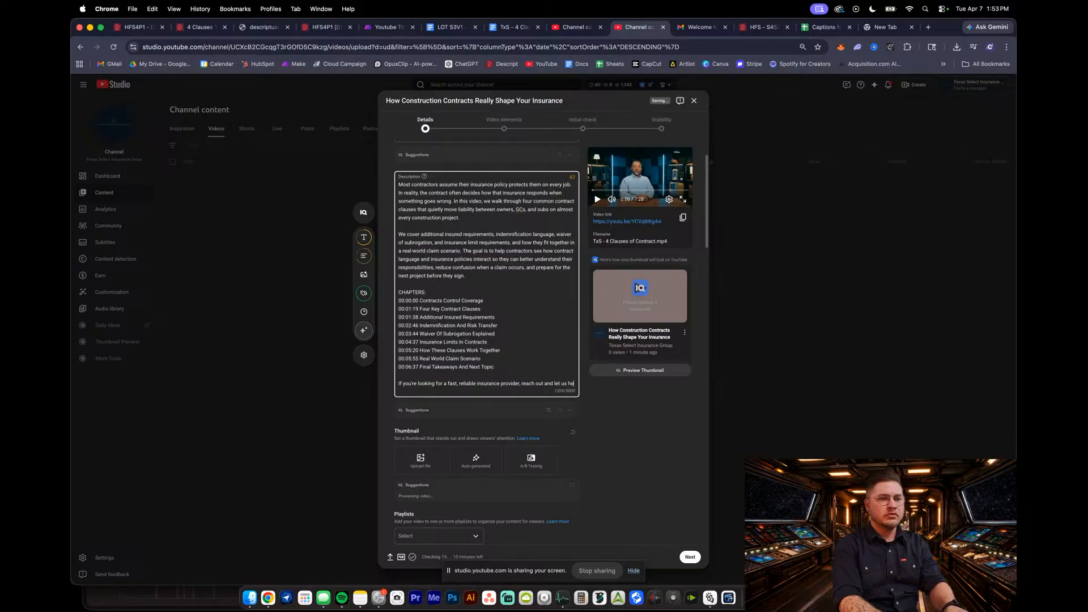
text(lp you)
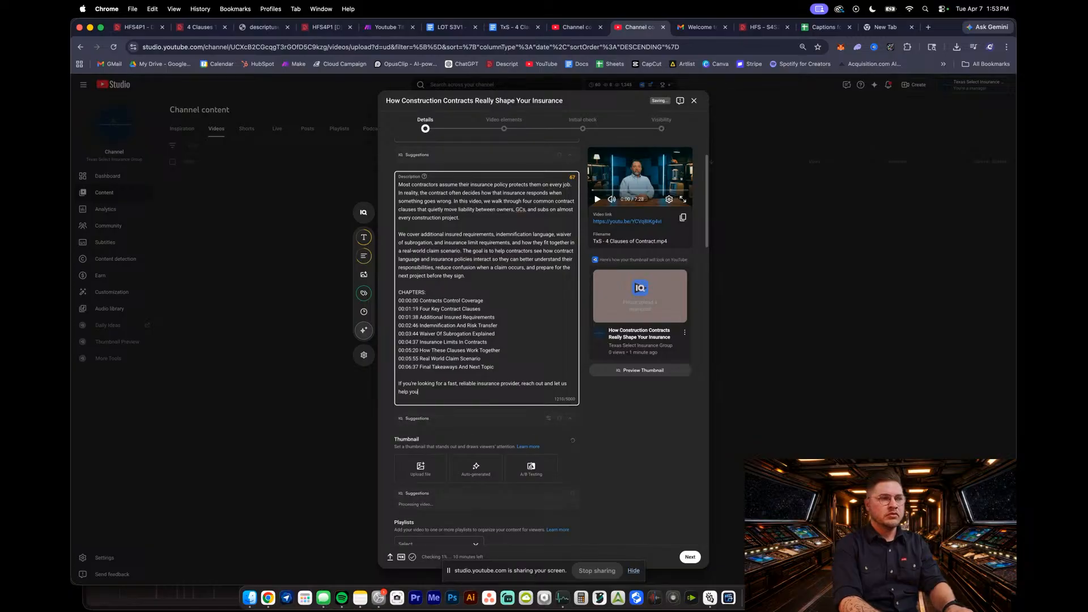
text( find the policy that is right for you!)
Search the web for "texas select insurance" in a new tab
click(884, 27)
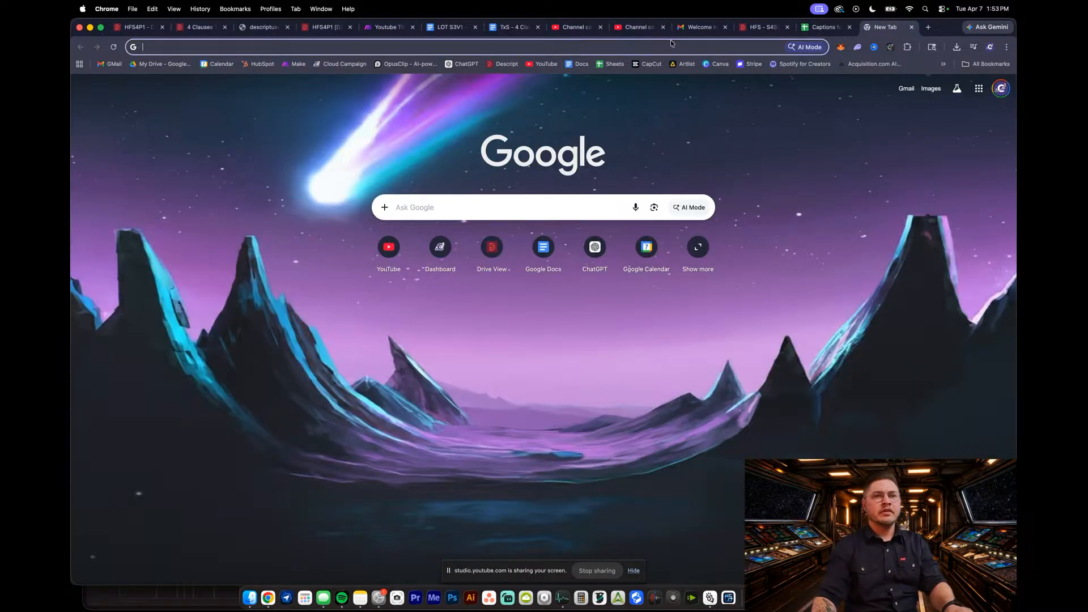
click(659, 44)
text(texas sele)
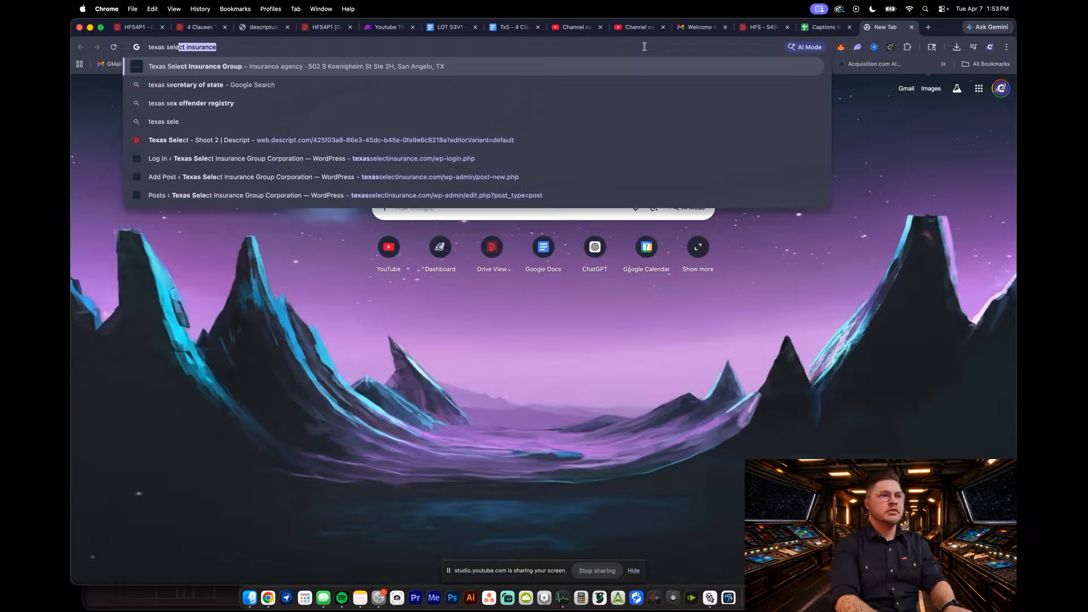
text(ct insurance)
key(Return)
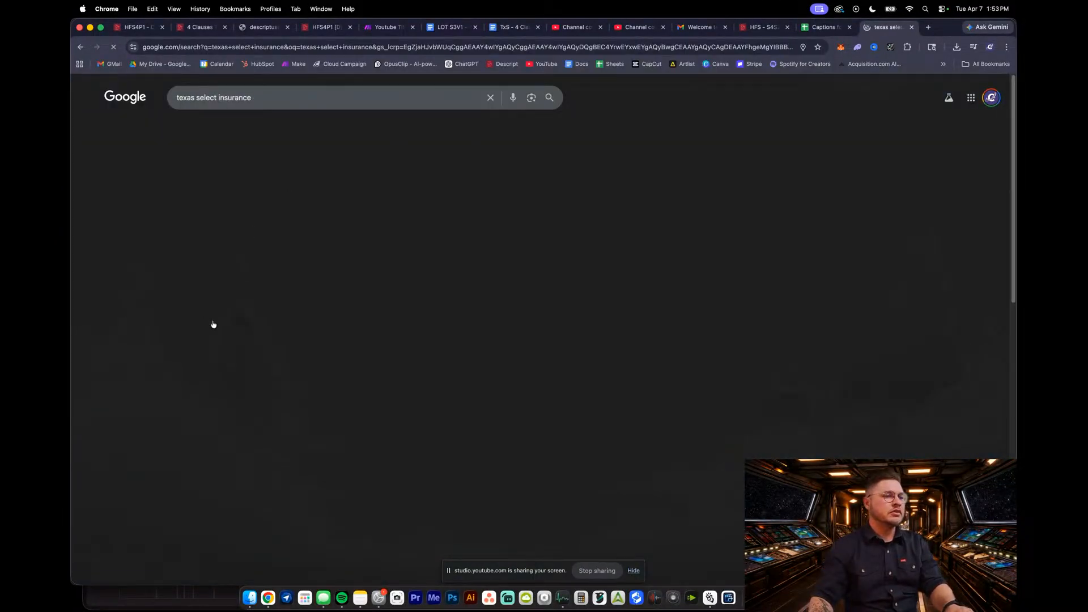
Open the Texas Select Insurance Group Corporation website from the search results and copy its web address
scroll(139, 414, down, 15)
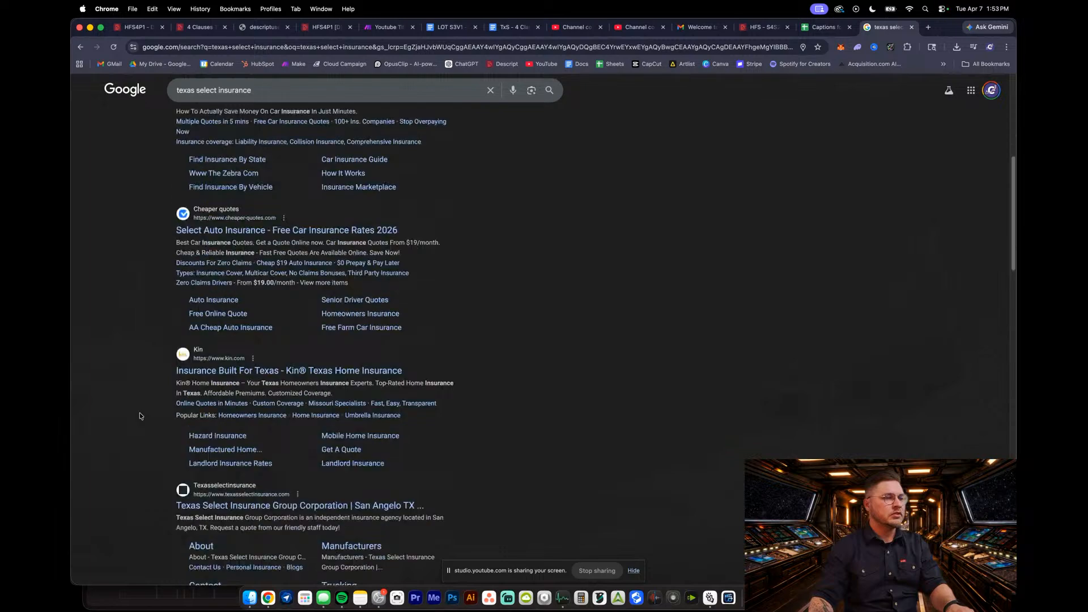
scroll(140, 415, up, 1)
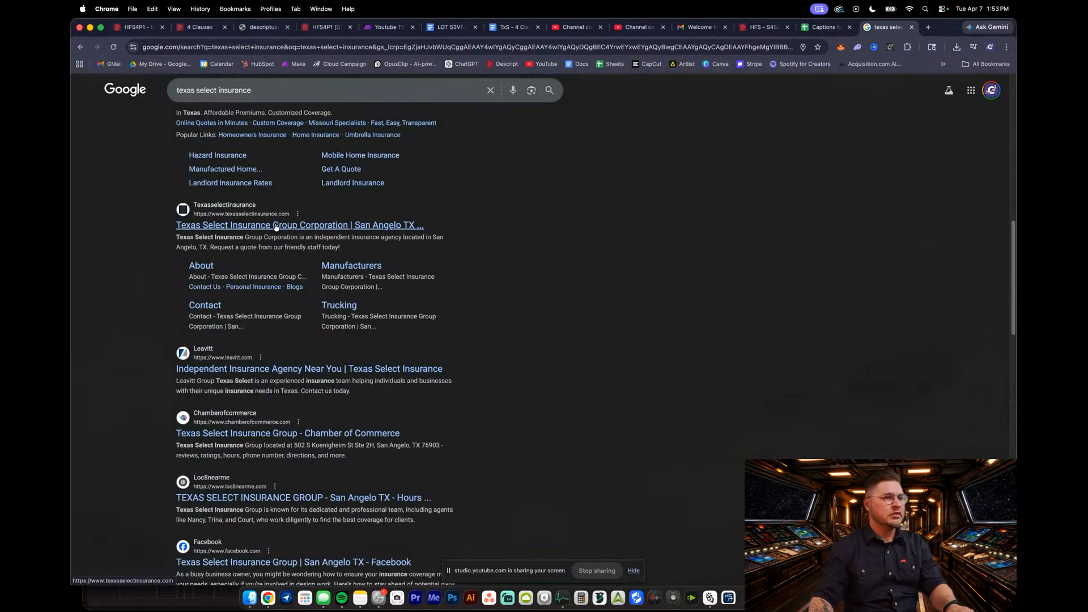
click(274, 158)
click(301, 43)
key(super+c)
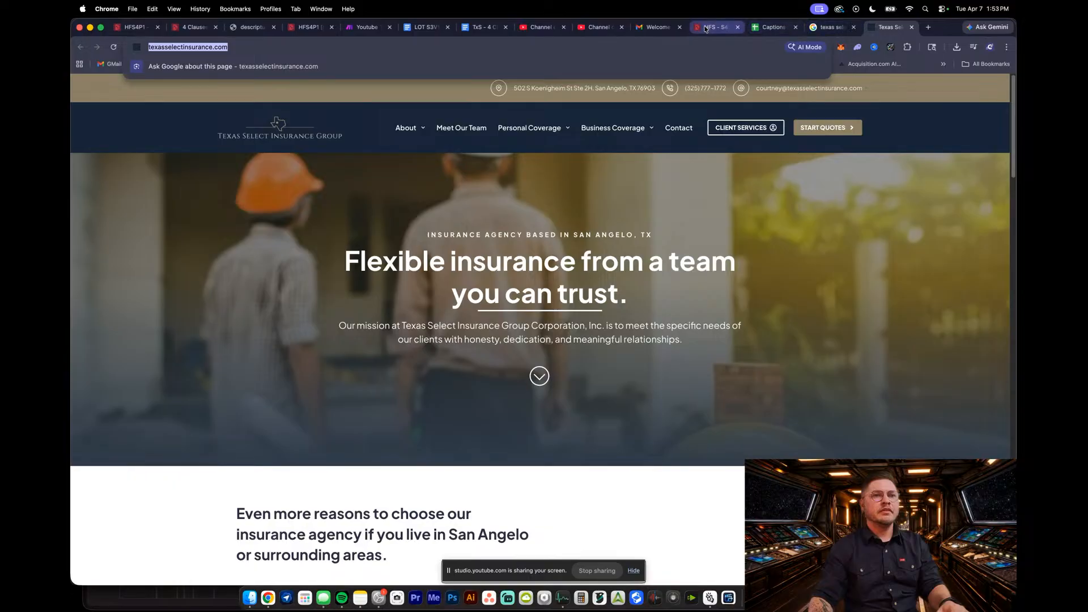
click(601, 27)
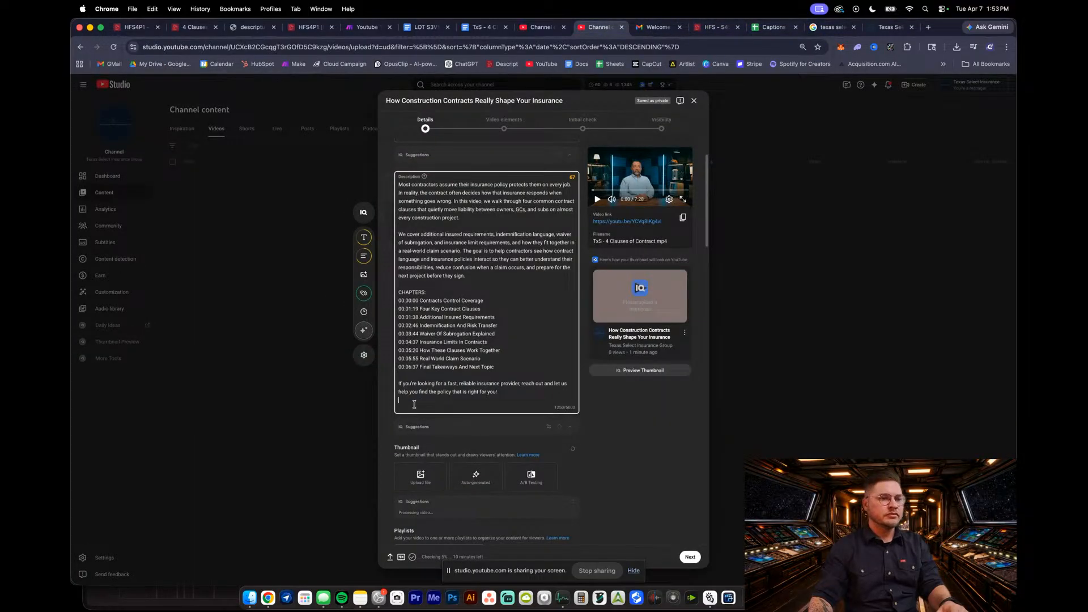
click(444, 401)
key(super+v)
Copy the closing call to action with its website link from the description and close the video's upload draft
drag(479, 401, 398, 381)
key(super+c)
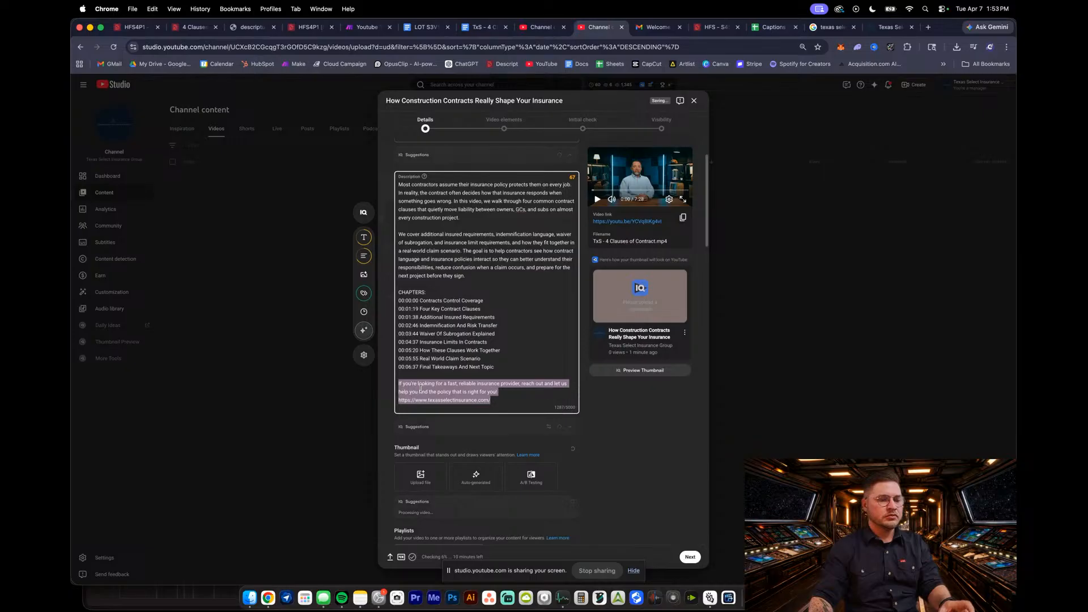
click(422, 389)
scroll(538, 509, down, 3)
scroll(538, 508, down, 1)
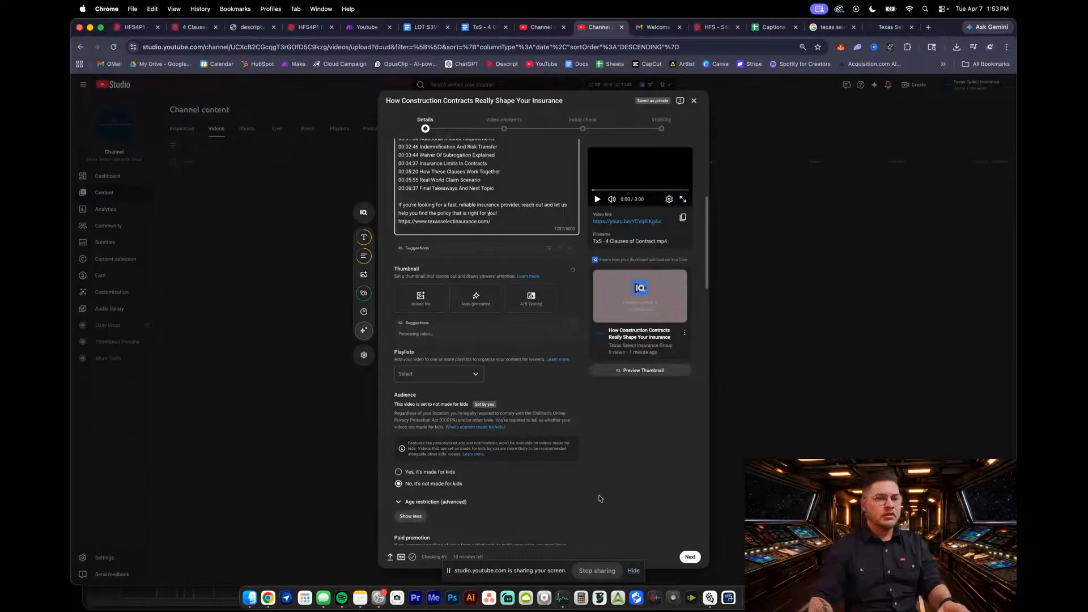
click(753, 244)
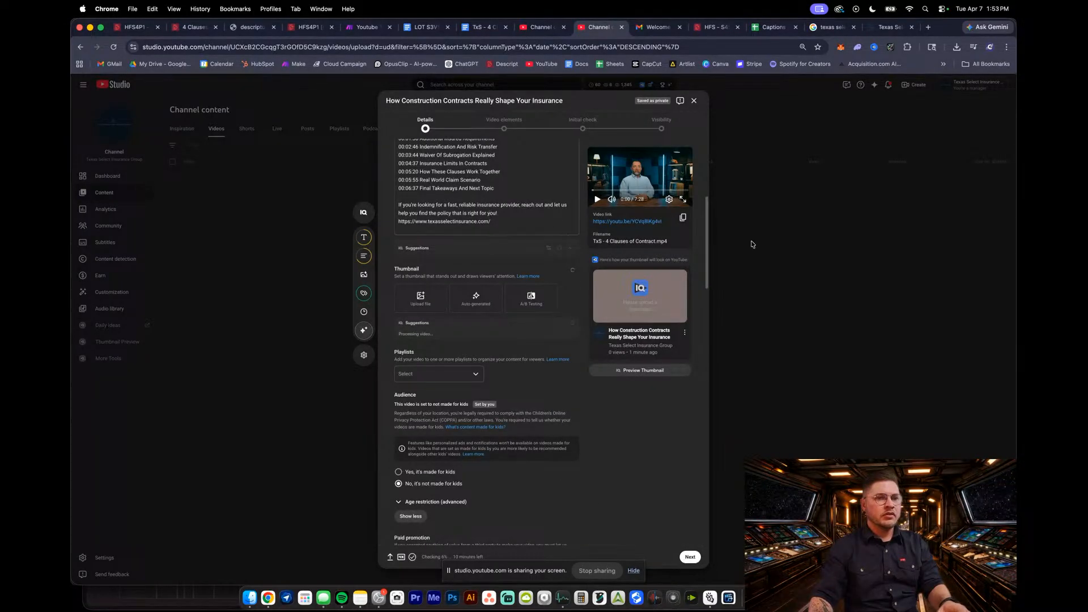
click(693, 100)
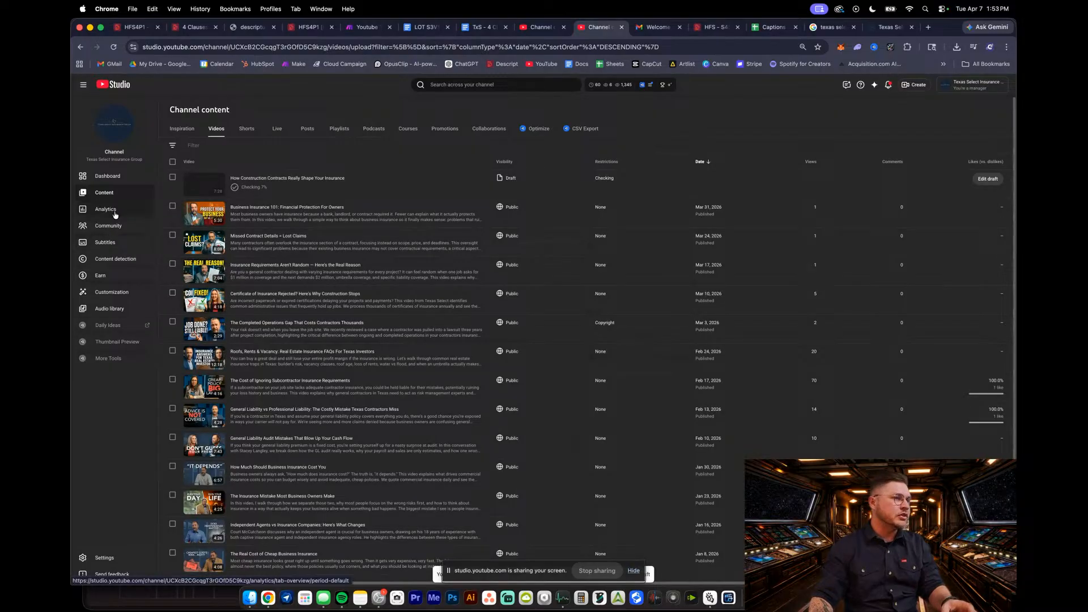
Look through the Texas Select channel's basic info, advanced settings and feature eligibility in the channel settings
click(105, 561)
click(422, 273)
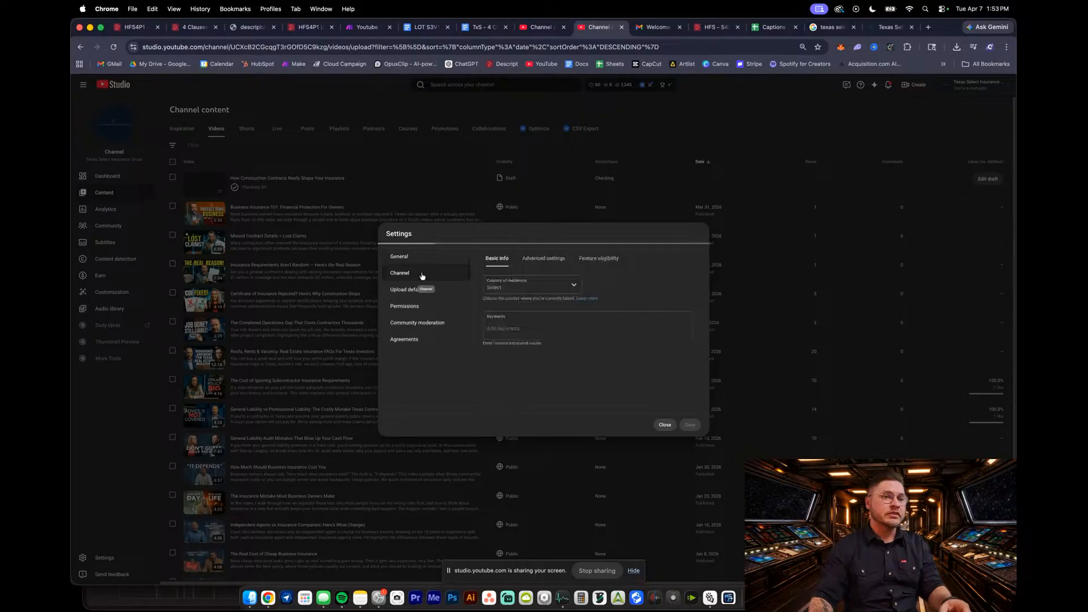
click(557, 257)
scroll(578, 346, down, 3)
scroll(578, 346, down, 5)
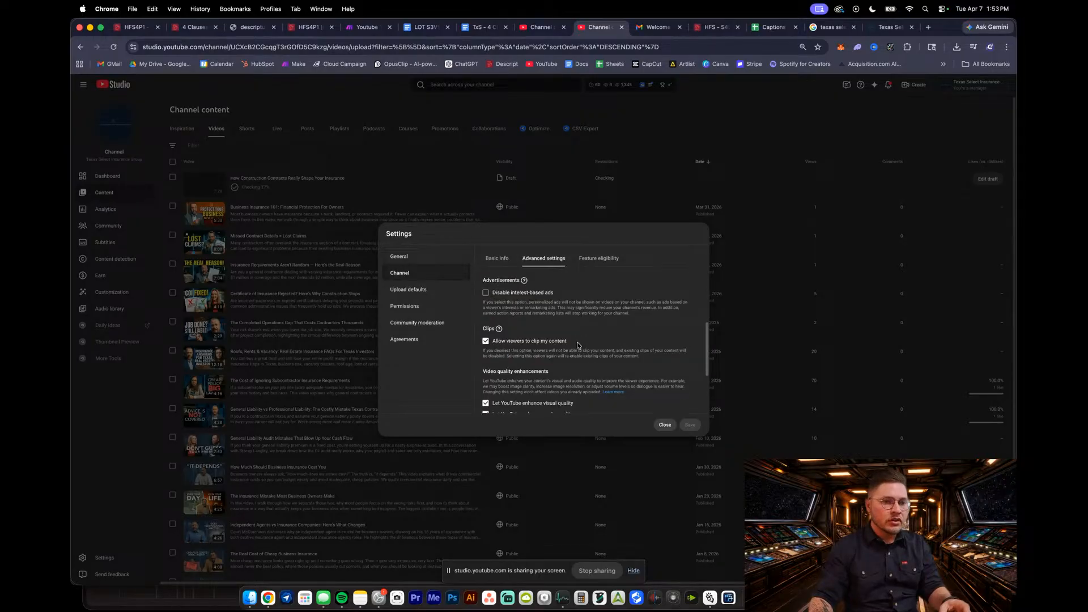
click(603, 259)
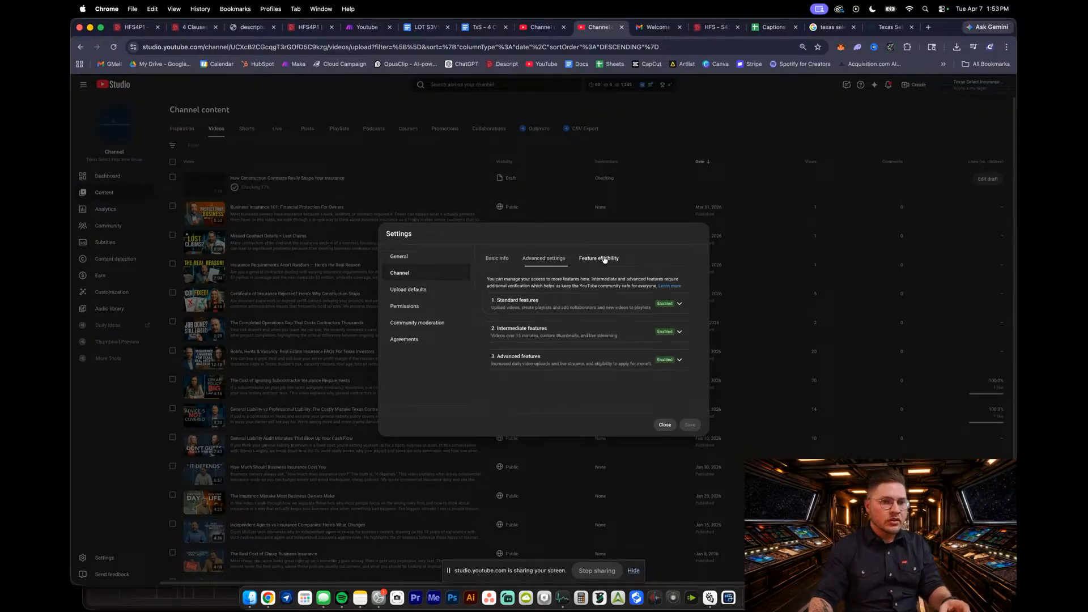
click(495, 264)
click(510, 327)
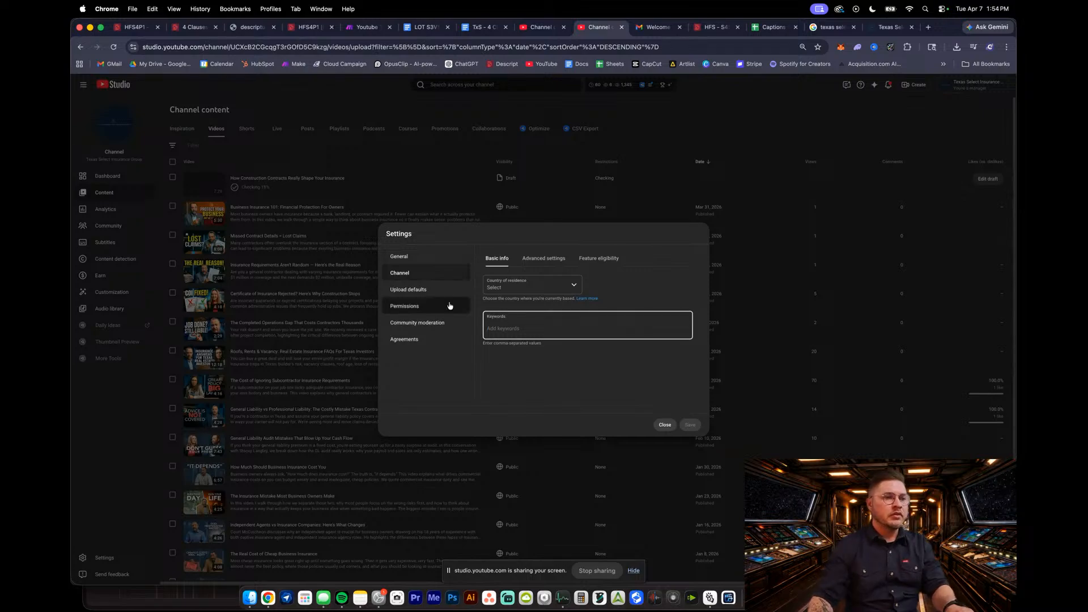
Insert the copied call to action and website link as the default upload description and set the default visibility to Public
click(420, 293)
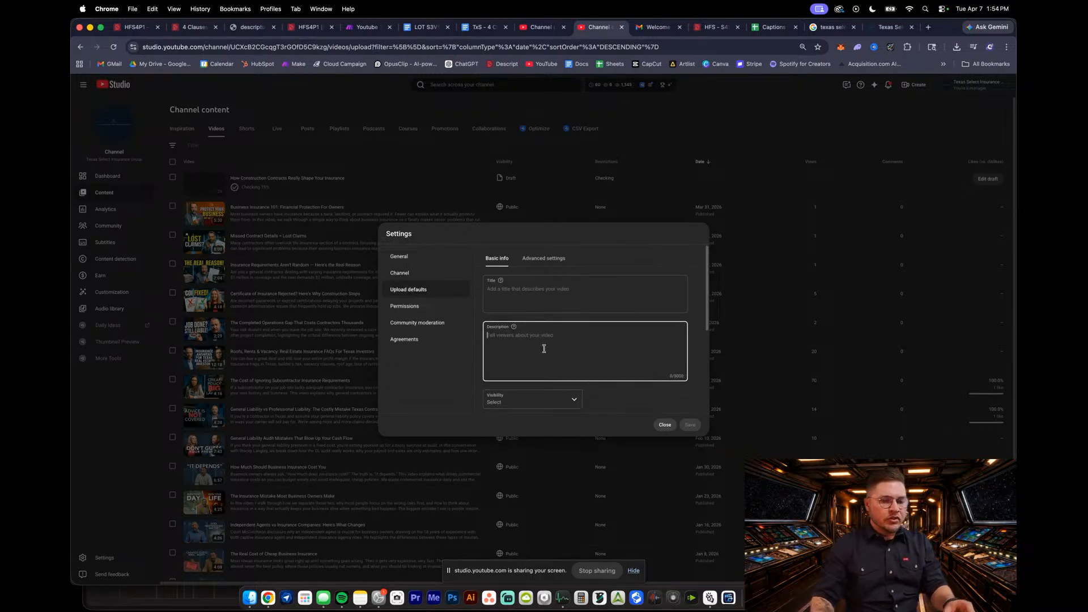
key(super+v)
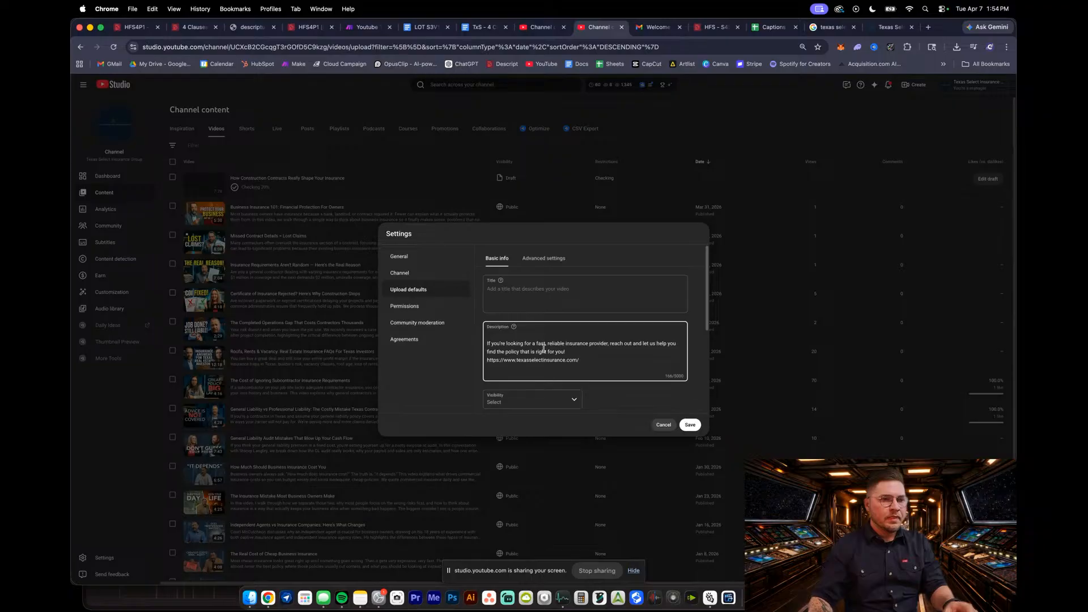
scroll(559, 378, down, 3)
click(547, 314)
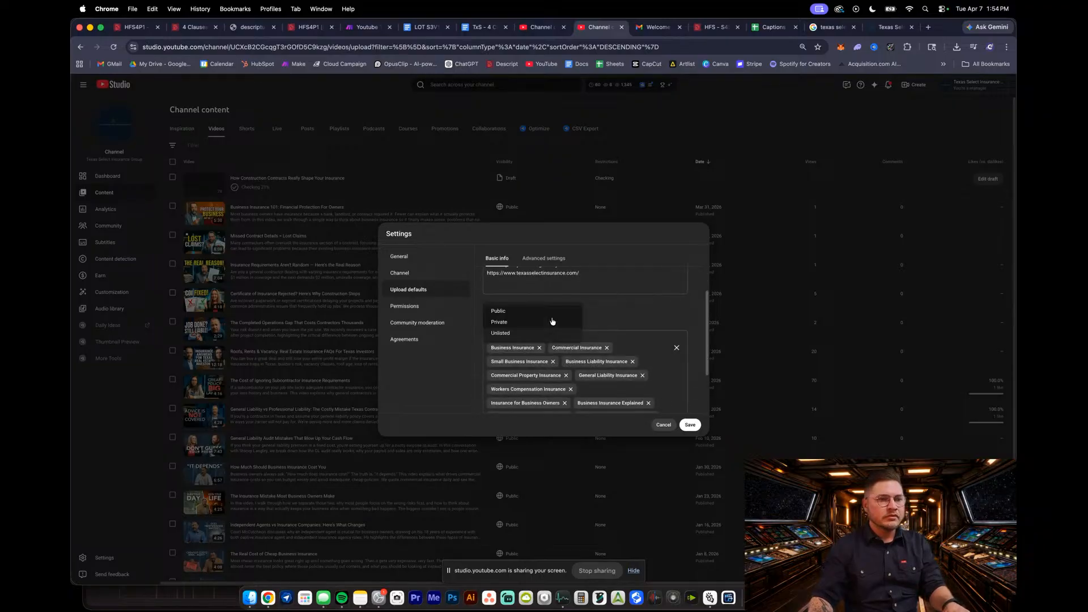
click(543, 313)
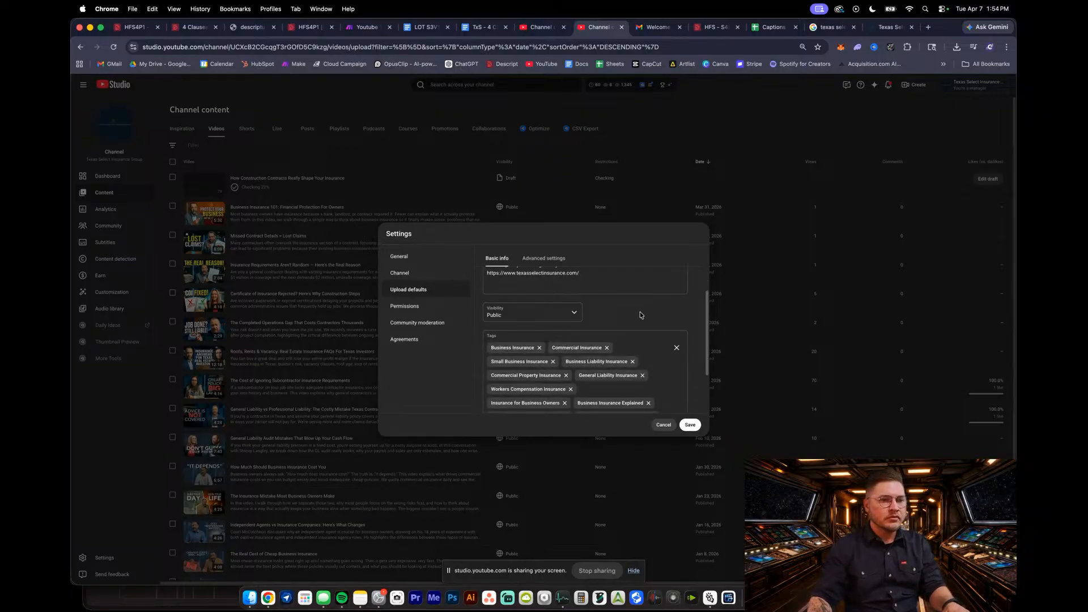
scroll(641, 315, down, 3)
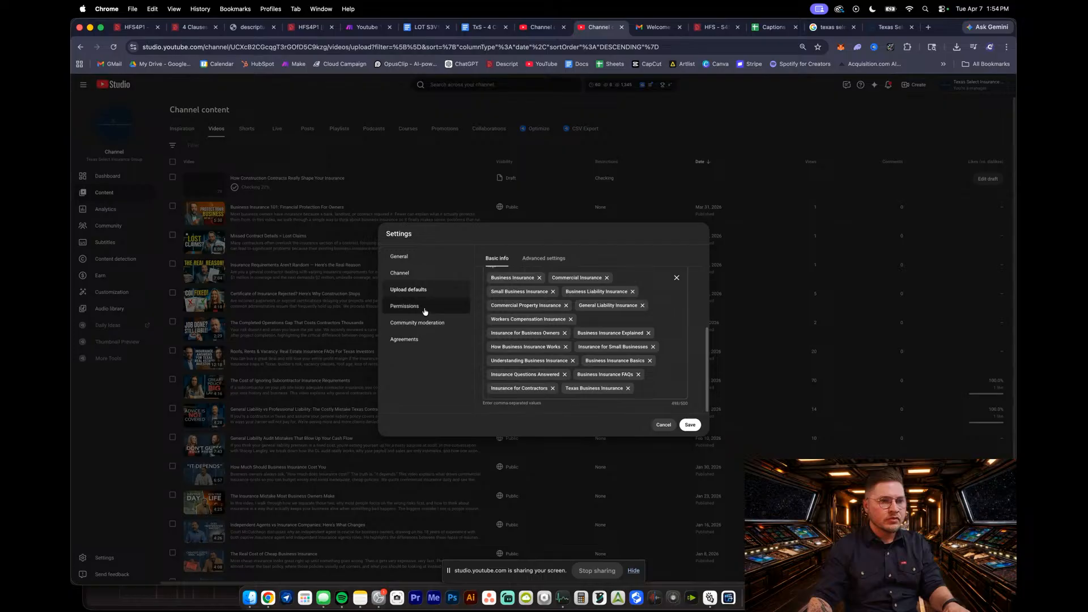
Set the default category for uploads to People & Blogs in the advanced upload defaults
click(545, 258)
scroll(556, 260, down, 3)
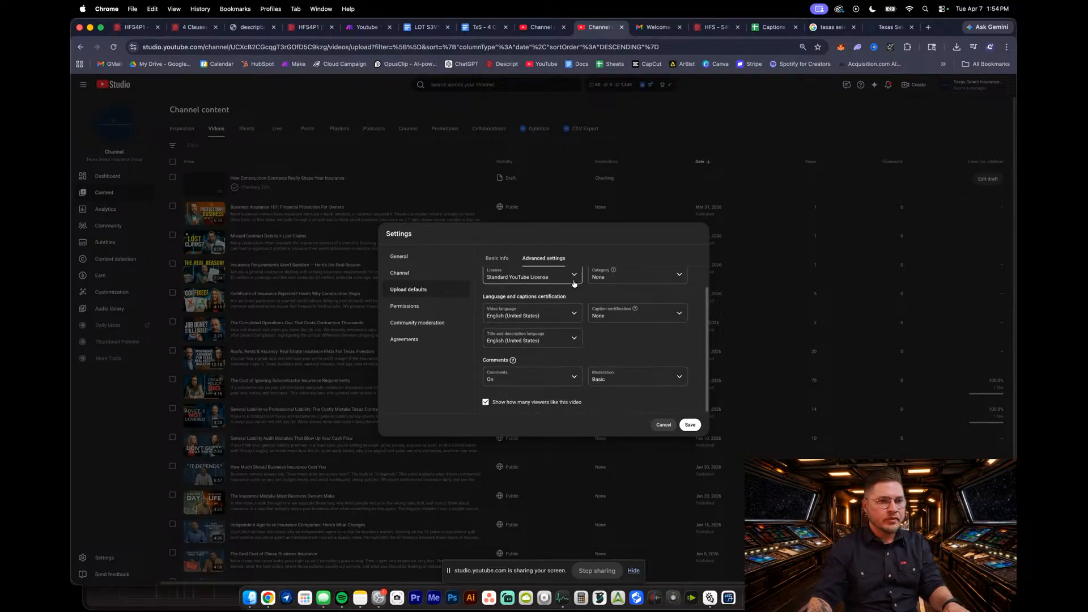
scroll(563, 303, up, 2)
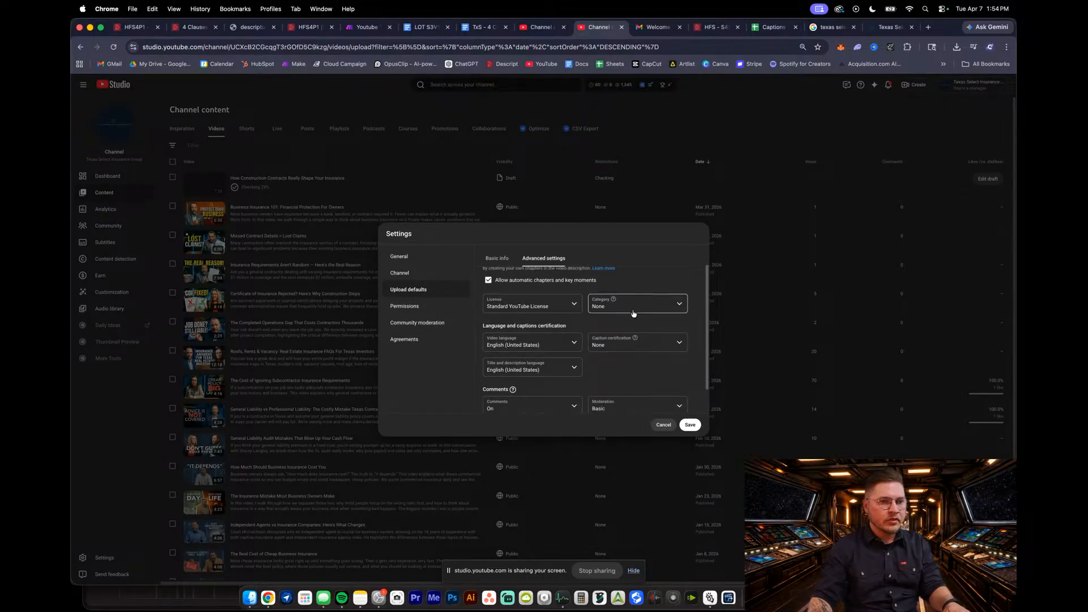
click(636, 311)
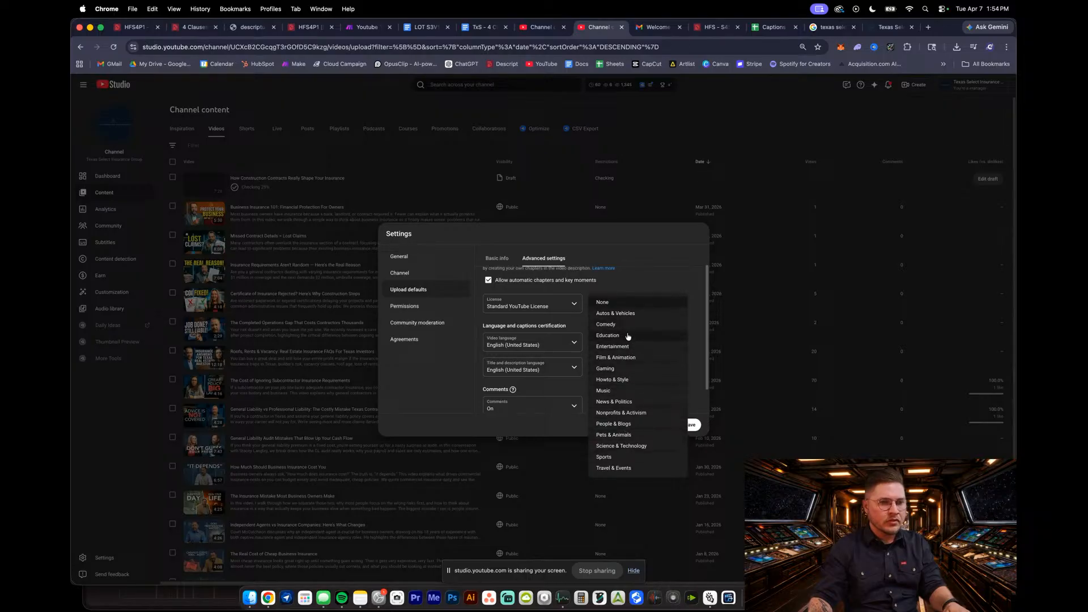
click(634, 426)
scroll(597, 378, down, 2)
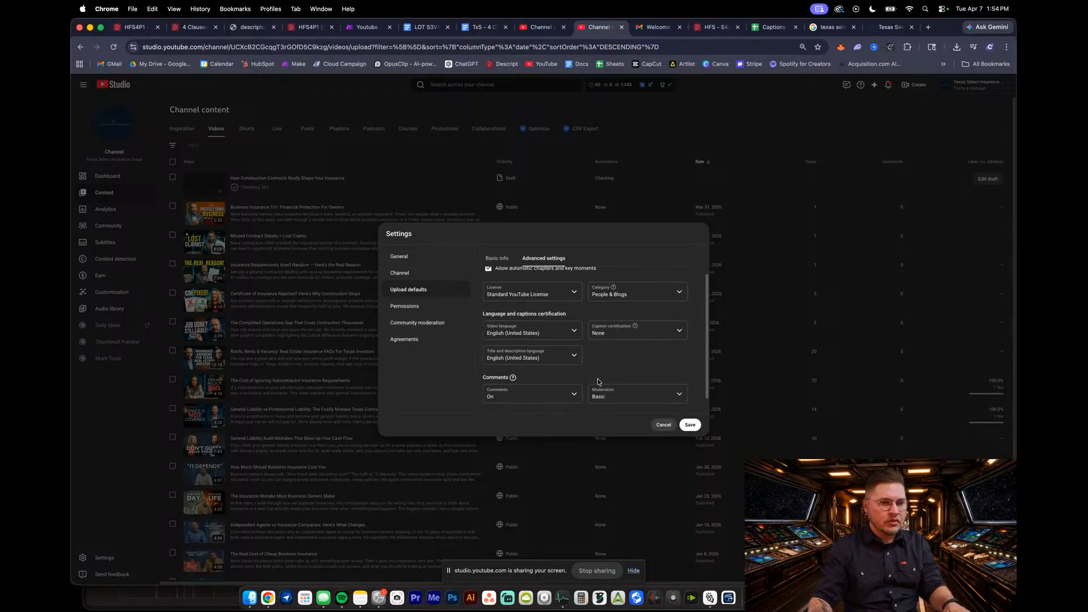
Check the remaining settings sections, save the channel settings, and reopen the "How Construction Contracts Really Shape Your Insurance" draft
click(403, 307)
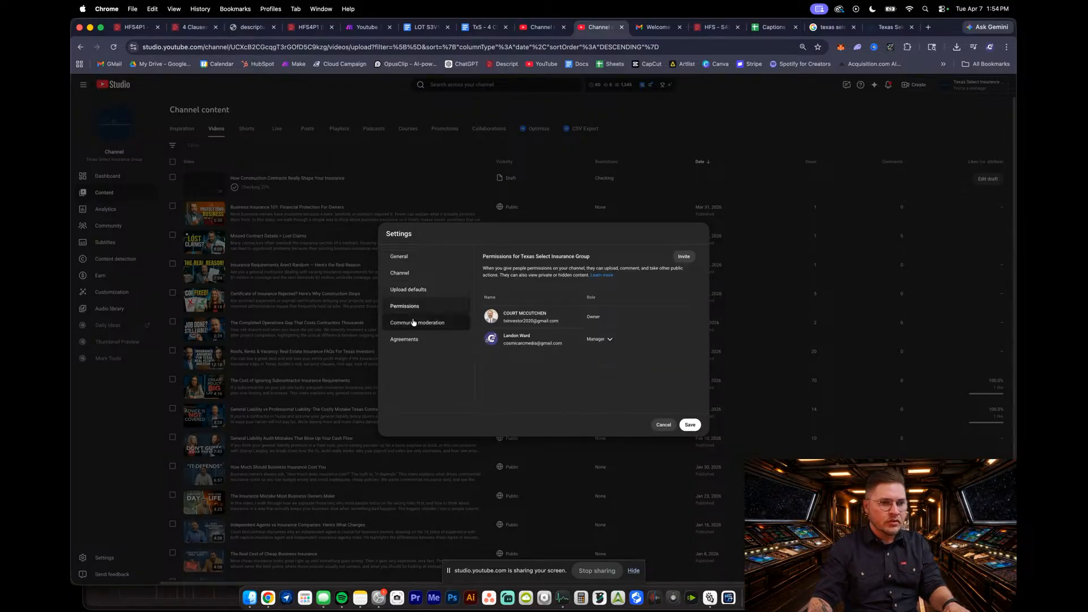
click(414, 324)
click(415, 339)
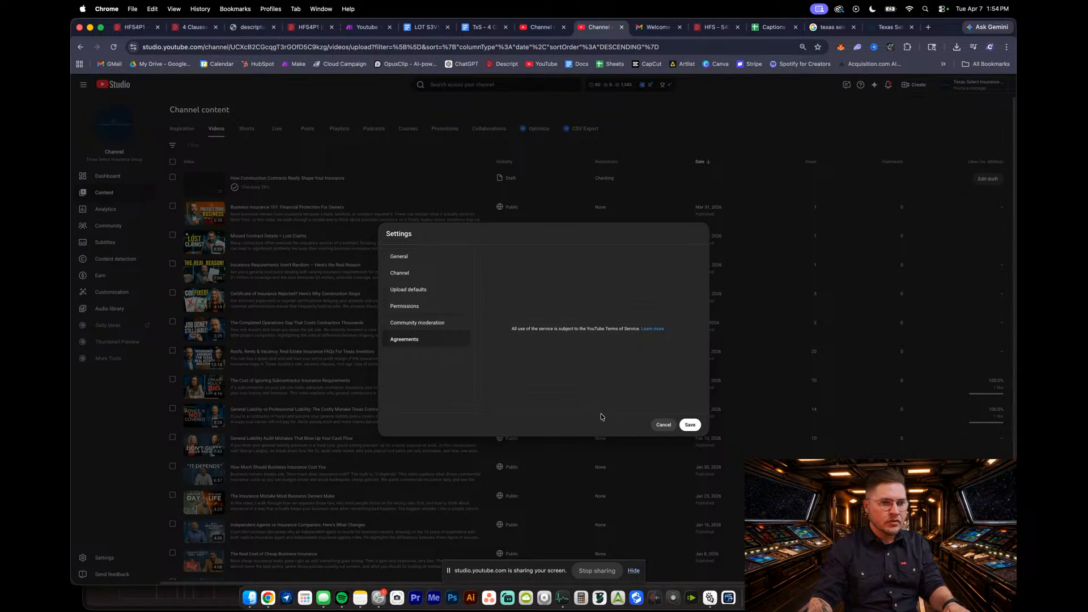
click(689, 425)
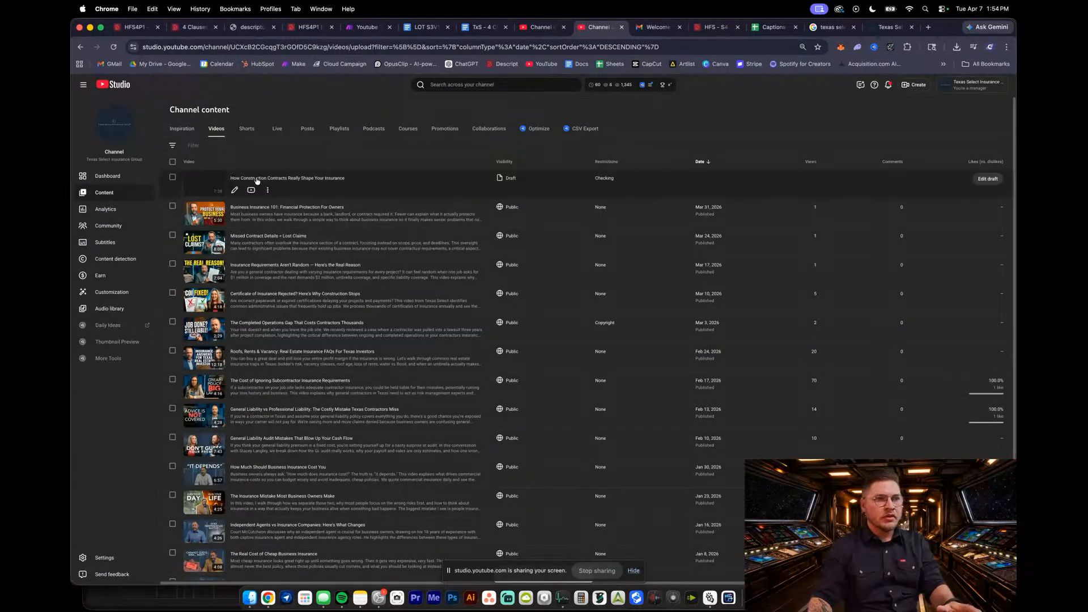
click(236, 192)
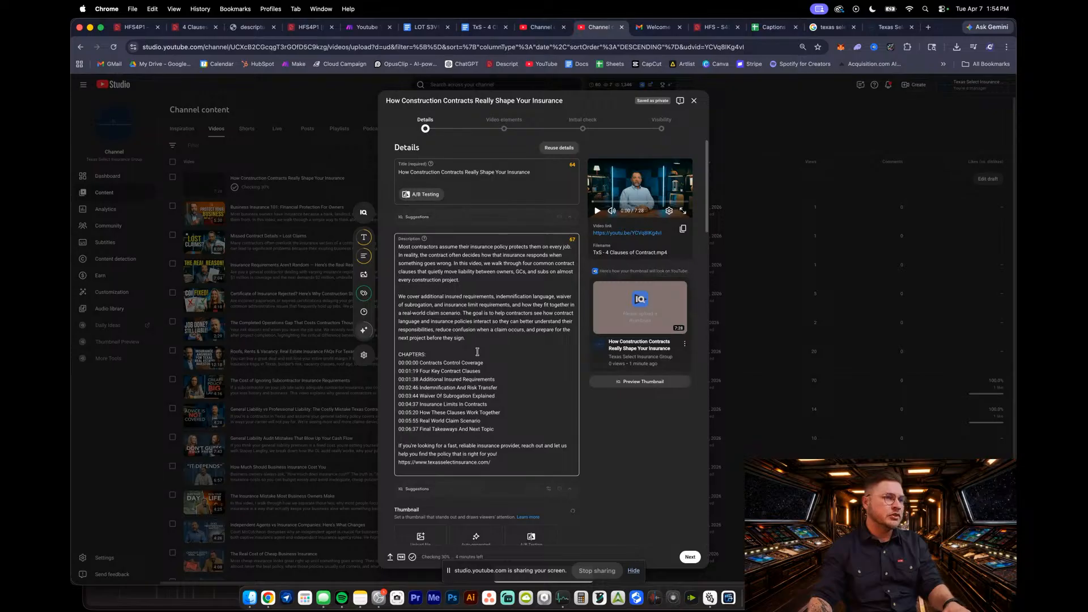
scroll(481, 362, down, 4)
Quick-generate another suggested thumbnail for the "Don't Date Blind: How To Vet For Marriage" upload
key(ctrl+shift+Tab)
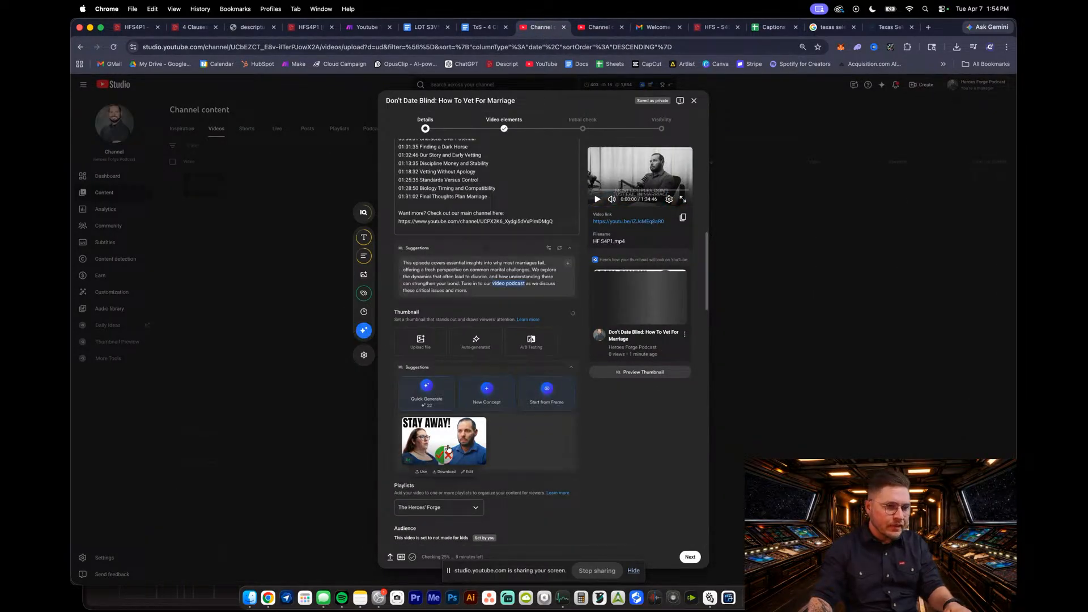
mouse_move(442, 453)
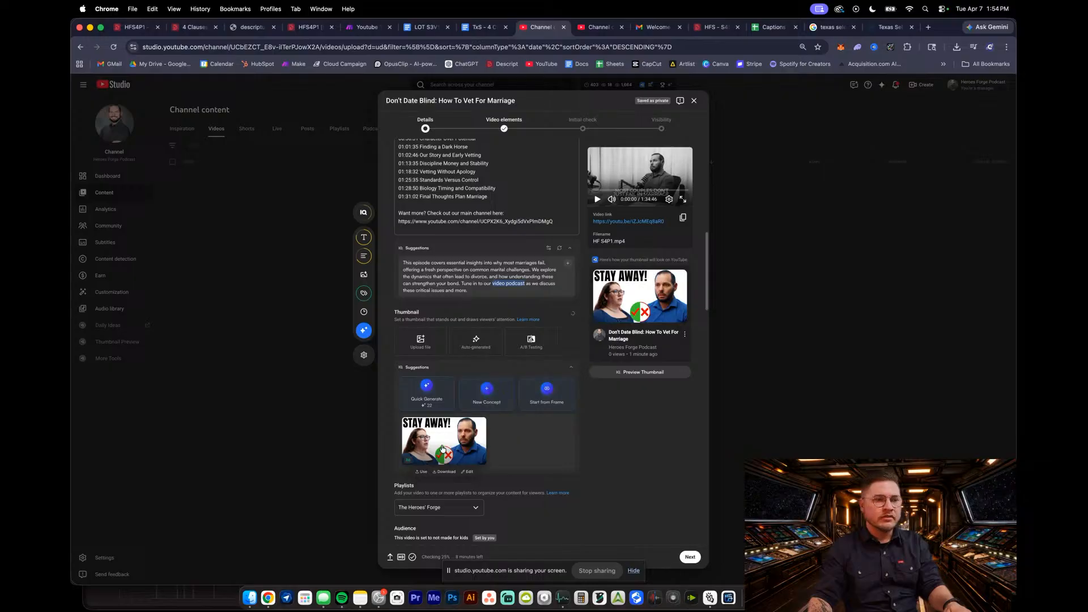
click(426, 398)
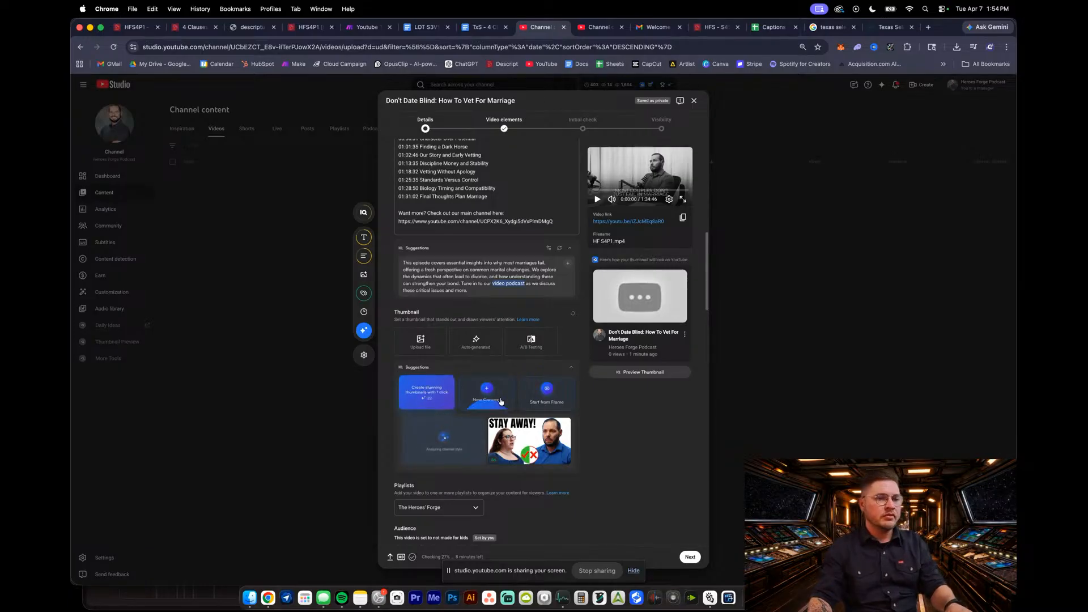
mouse_move(545, 454)
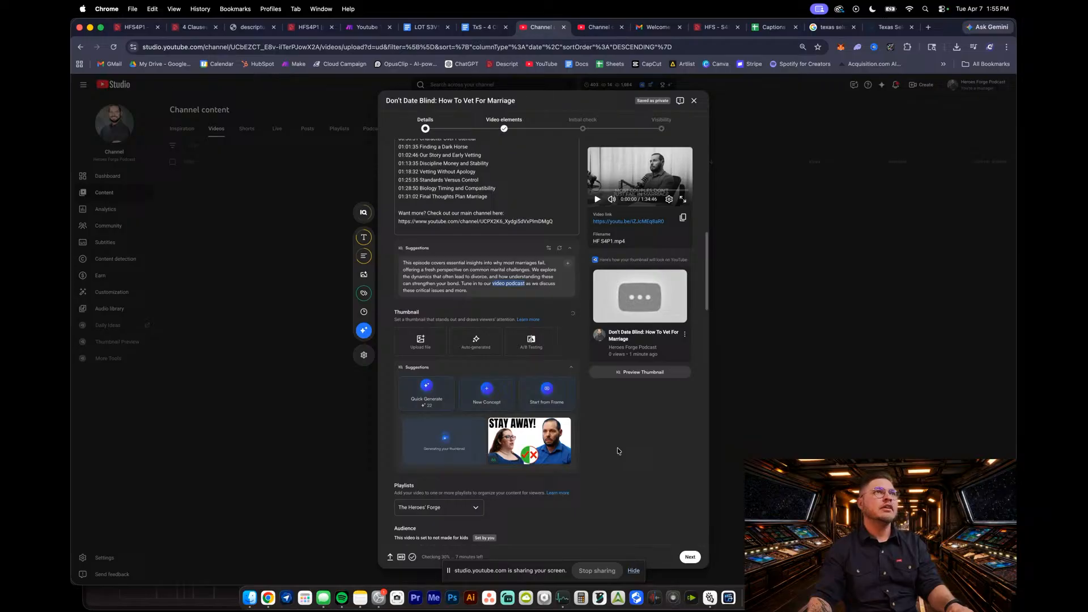
Review the details of the "How Construction Contracts Really Shape Your Insurance" draft, from description and playlists down to tags, language and license
click(598, 27)
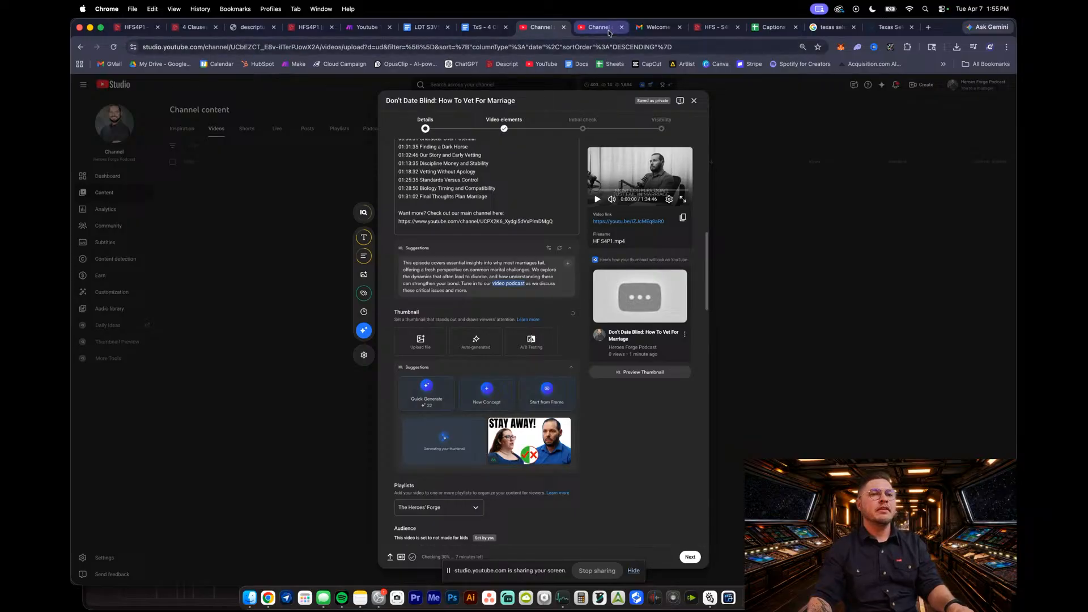
scroll(526, 426, up, 3)
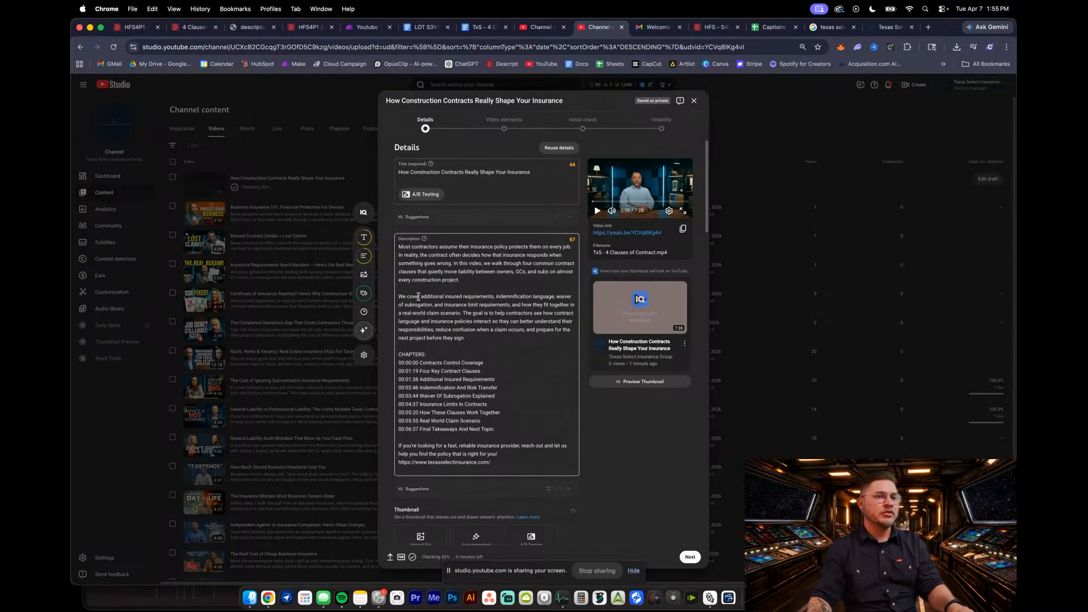
scroll(497, 348, down, 8)
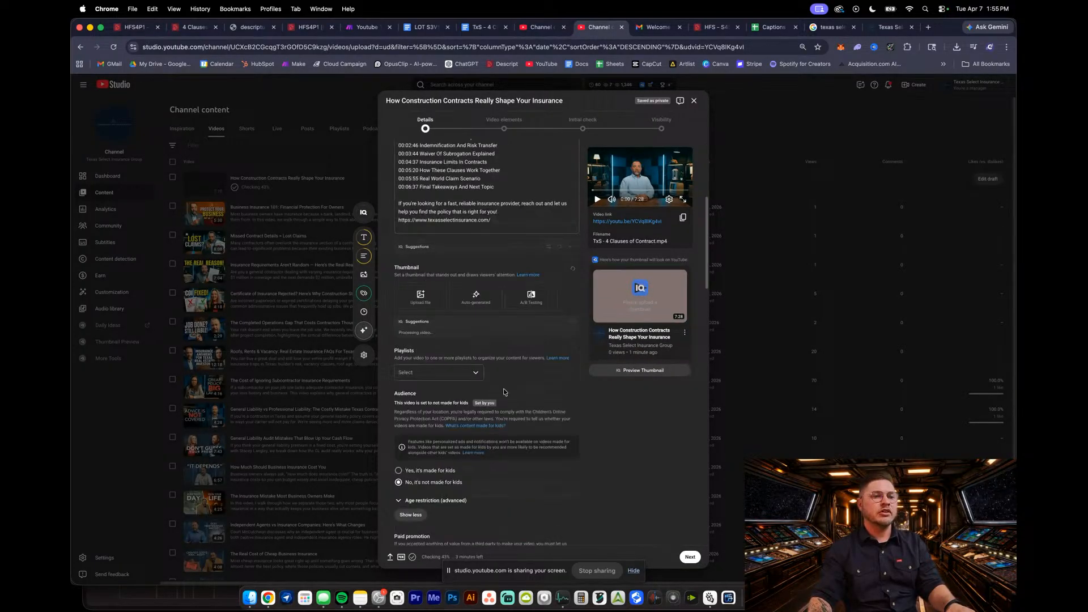
click(468, 256)
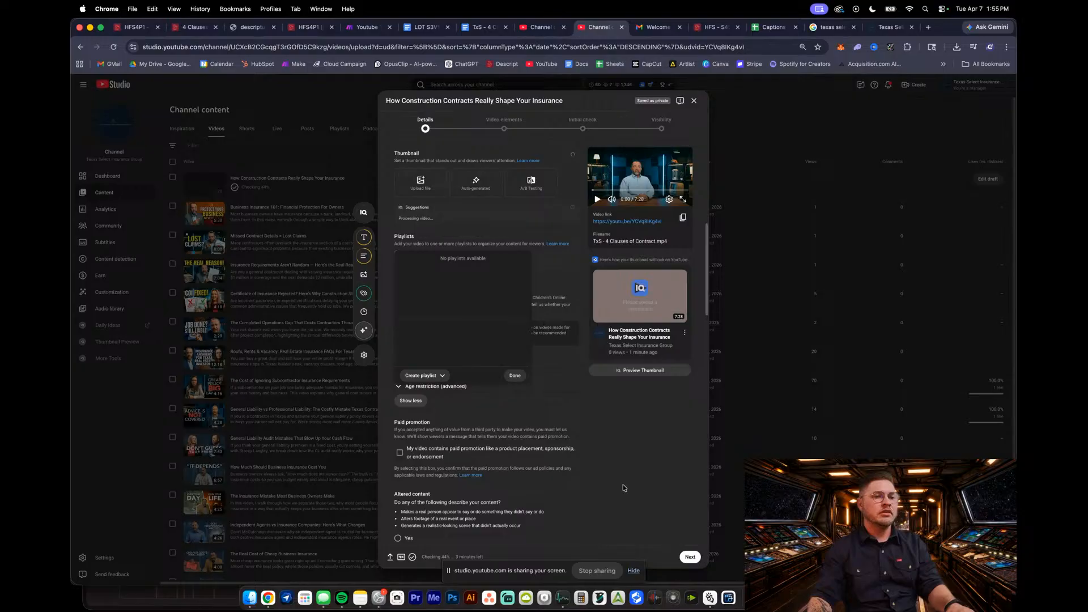
click(465, 422)
scroll(465, 422, up, 3)
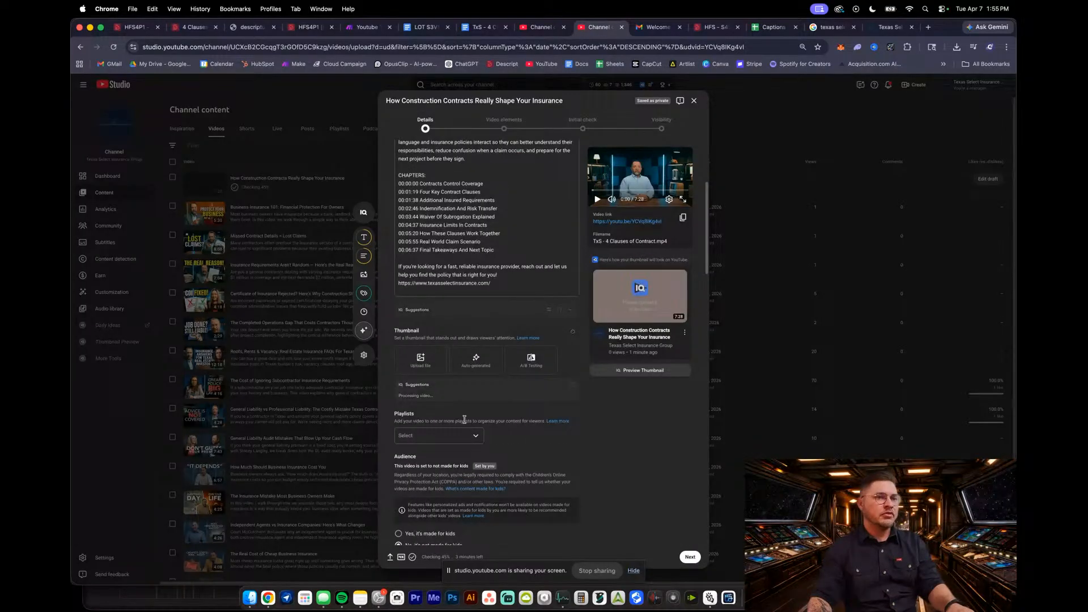
scroll(464, 421, down, 12)
scroll(465, 420, down, 10)
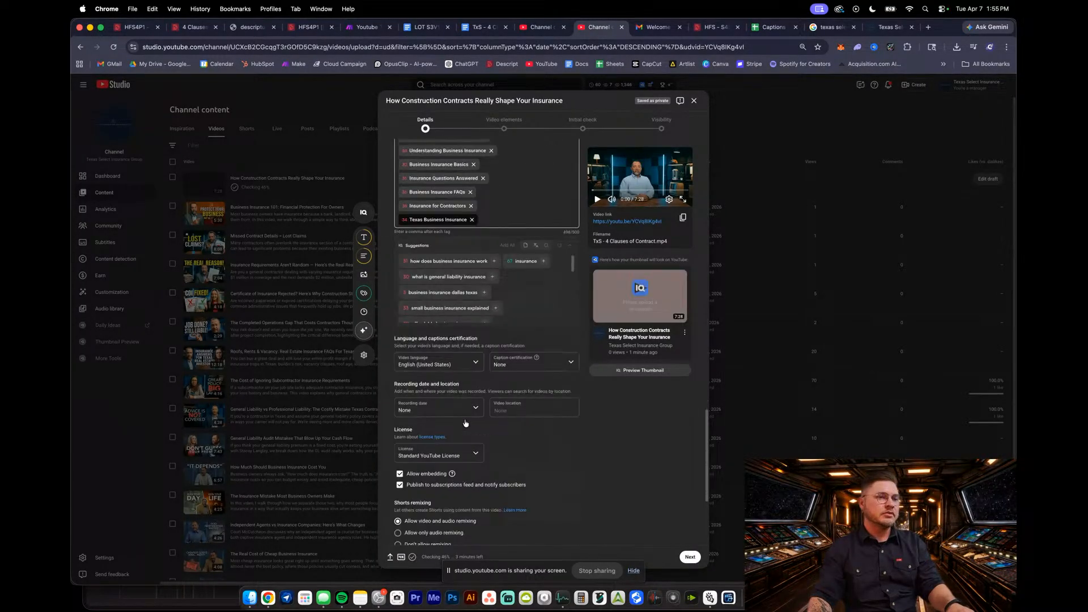
scroll(577, 448, up, 20)
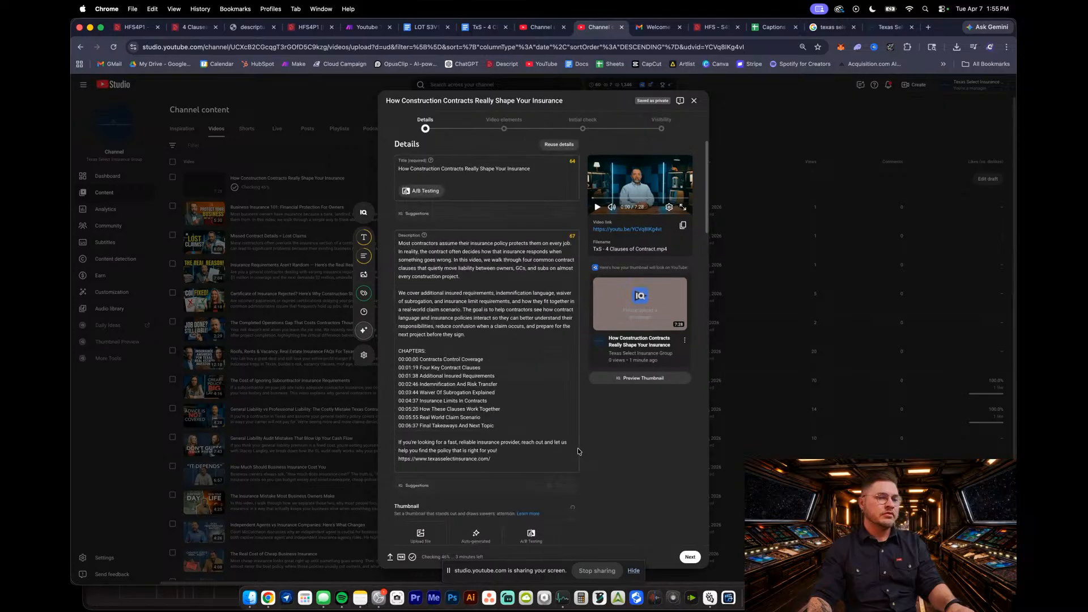
Import the end screen from the "Business Insurance 101" video into the construction contracts draft
click(505, 119)
click(641, 219)
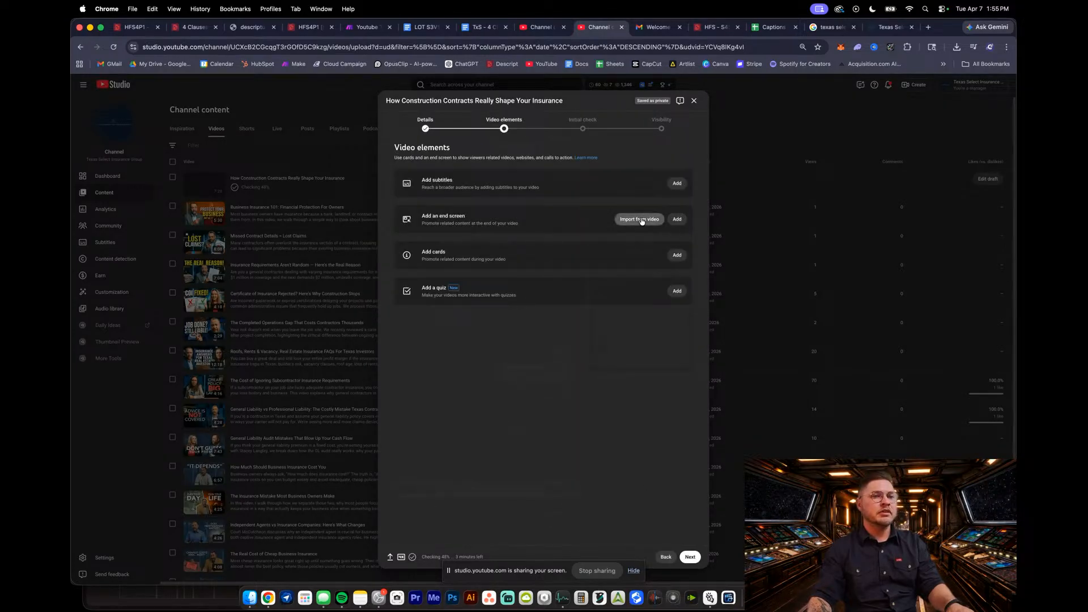
click(532, 229)
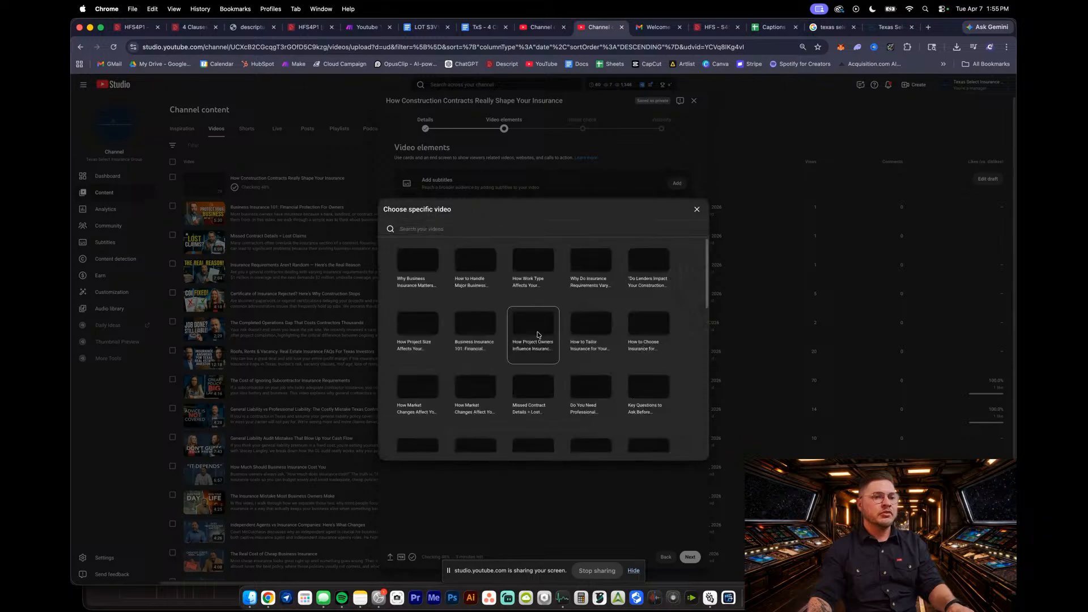
click(478, 322)
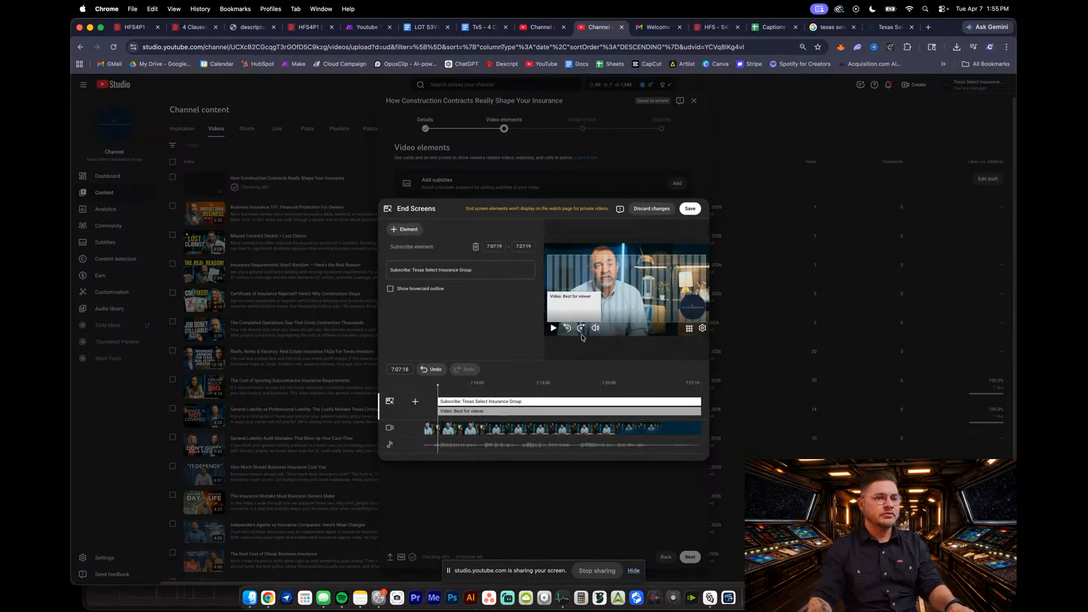
Set the end screen's video element to the specific video "Missed Contract Details = Lost Claims"
click(569, 289)
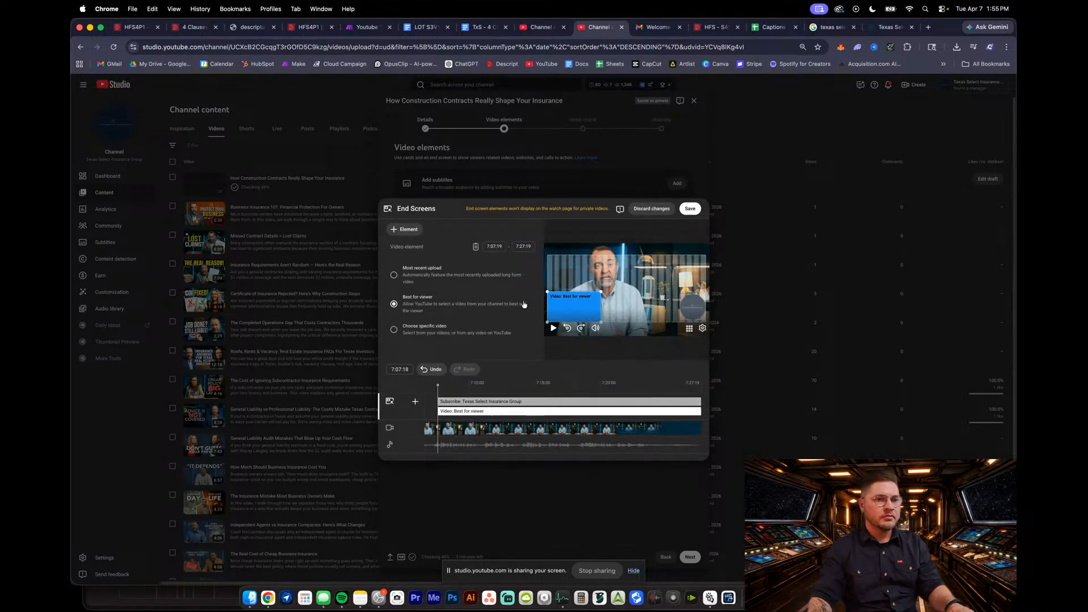
click(424, 328)
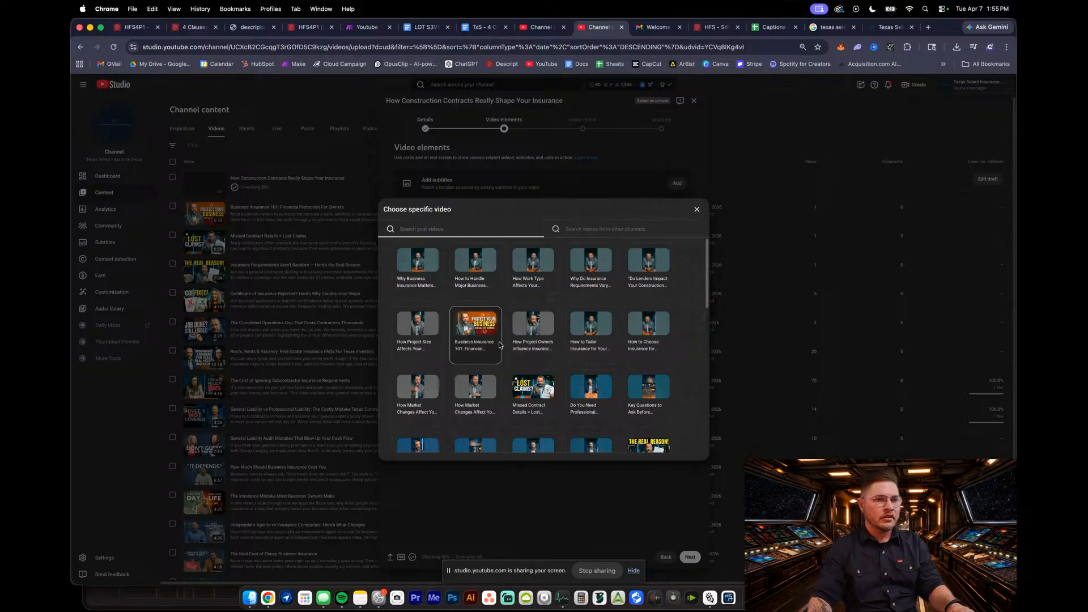
scroll(475, 335, down, 5)
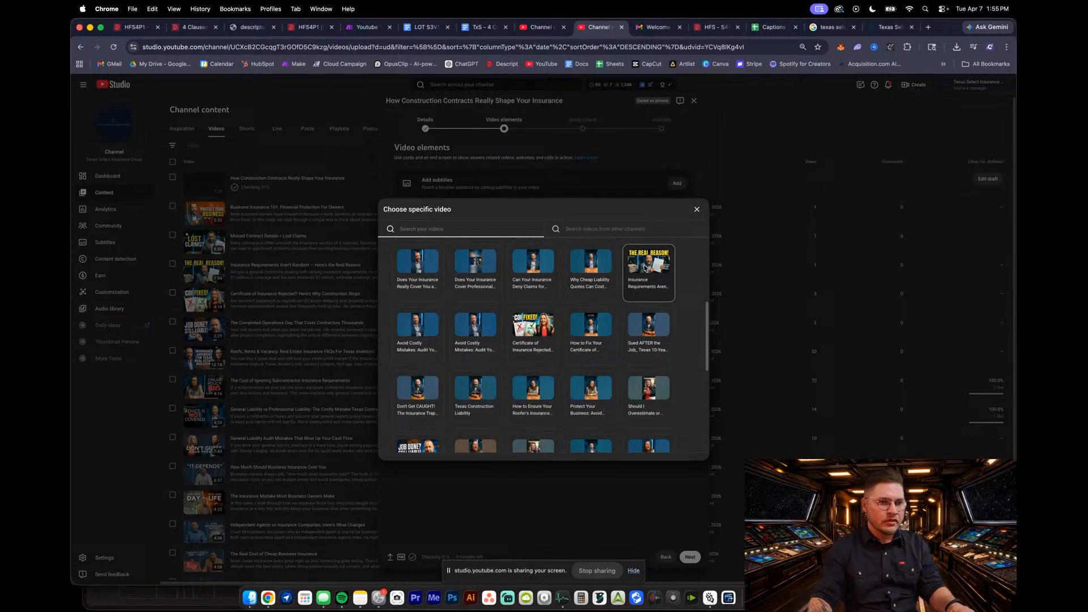
scroll(589, 328, up, 3)
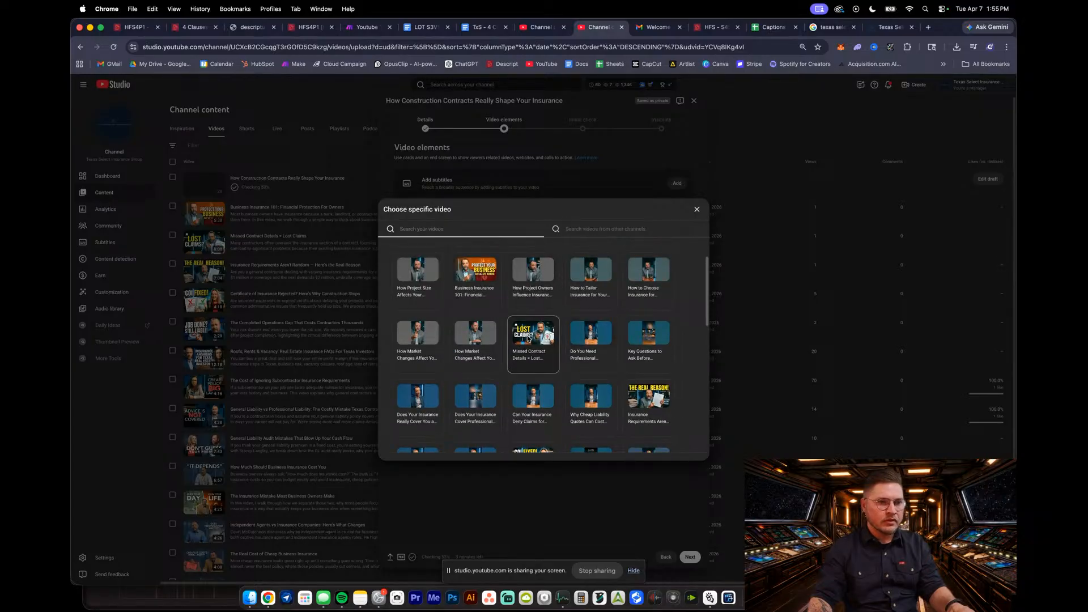
click(528, 339)
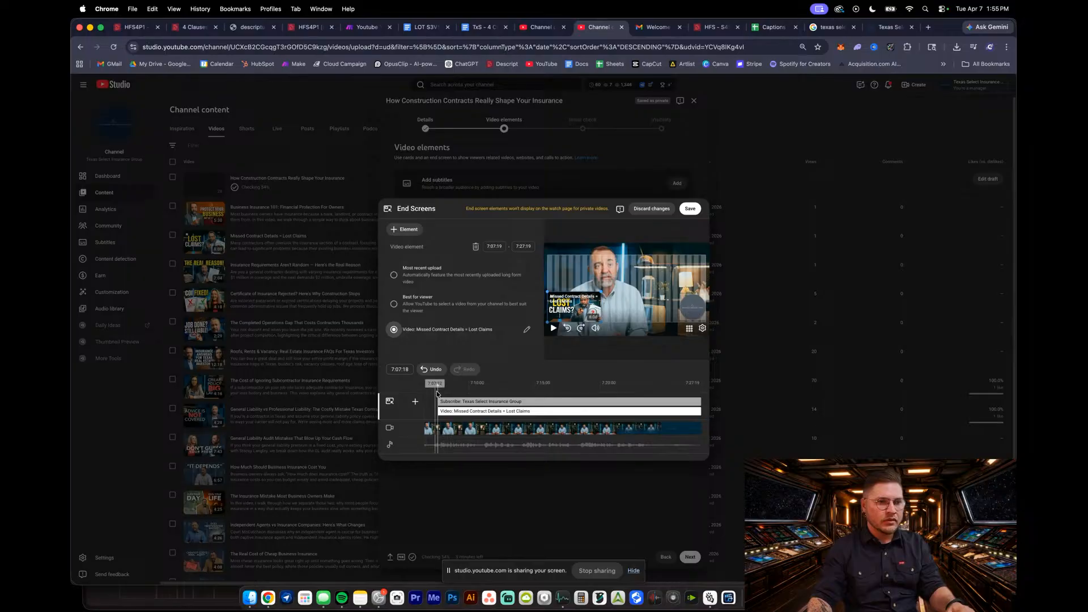
key(space)
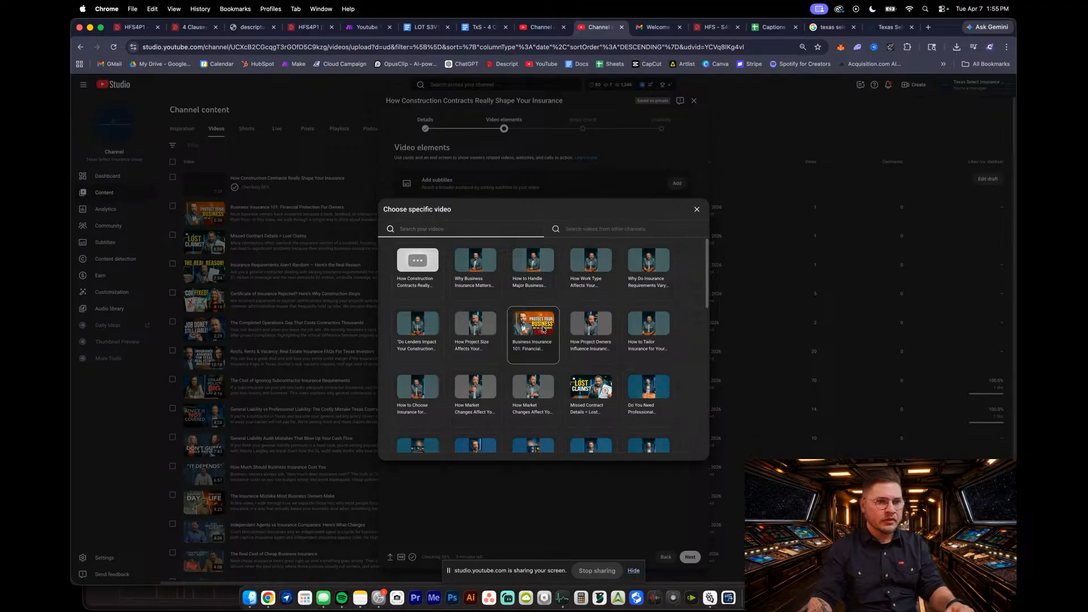
click(592, 388)
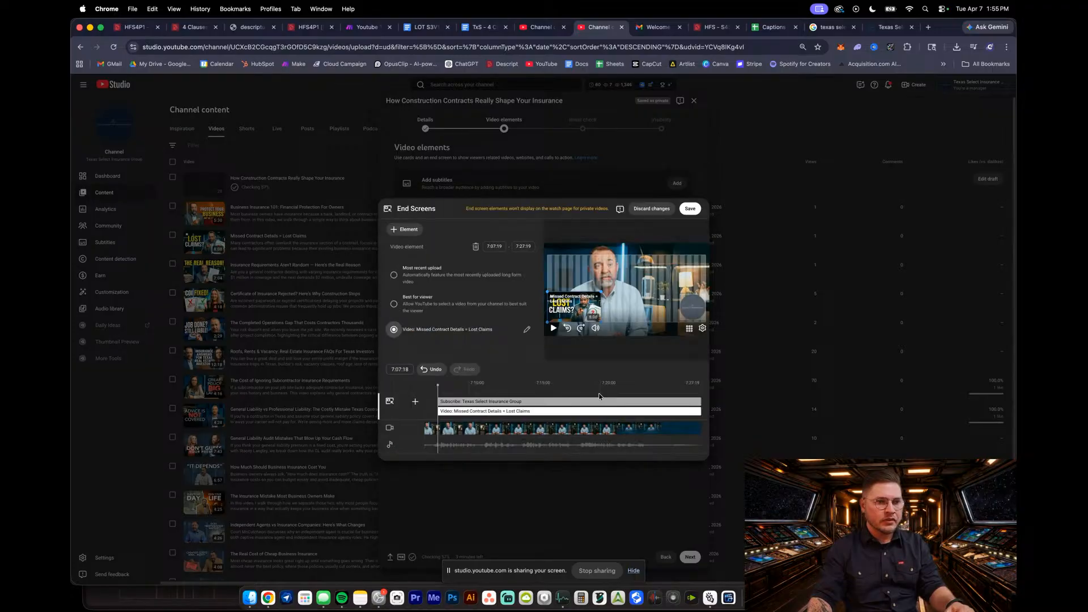
Preview the end screen, set its video element to "Insurance Requirements Aren't Random – Here's the Real Reason", and save it
click(552, 329)
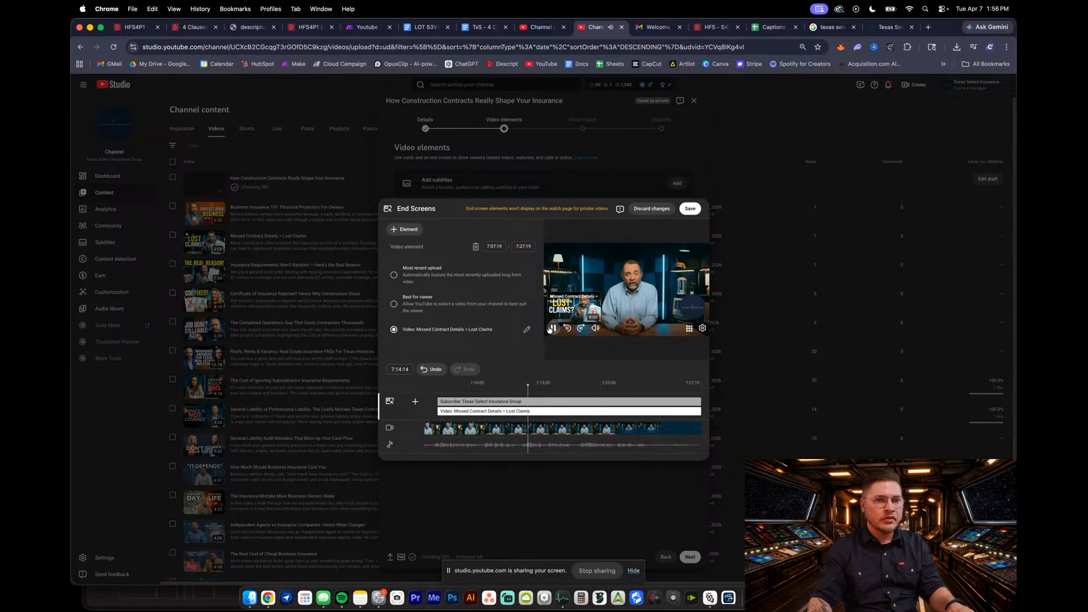
click(551, 328)
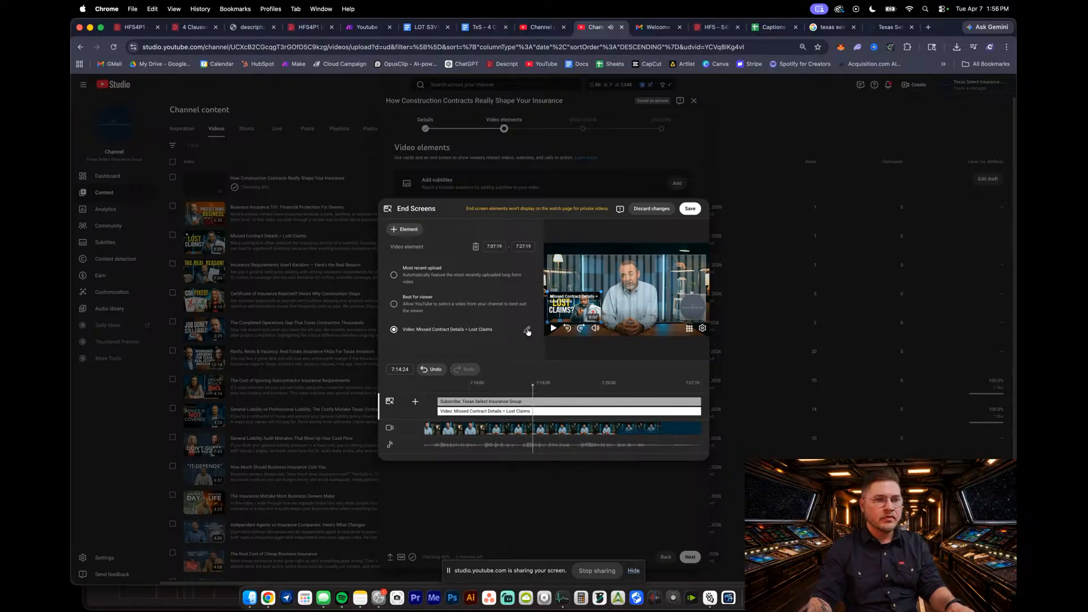
click(526, 330)
scroll(594, 379, down, 1)
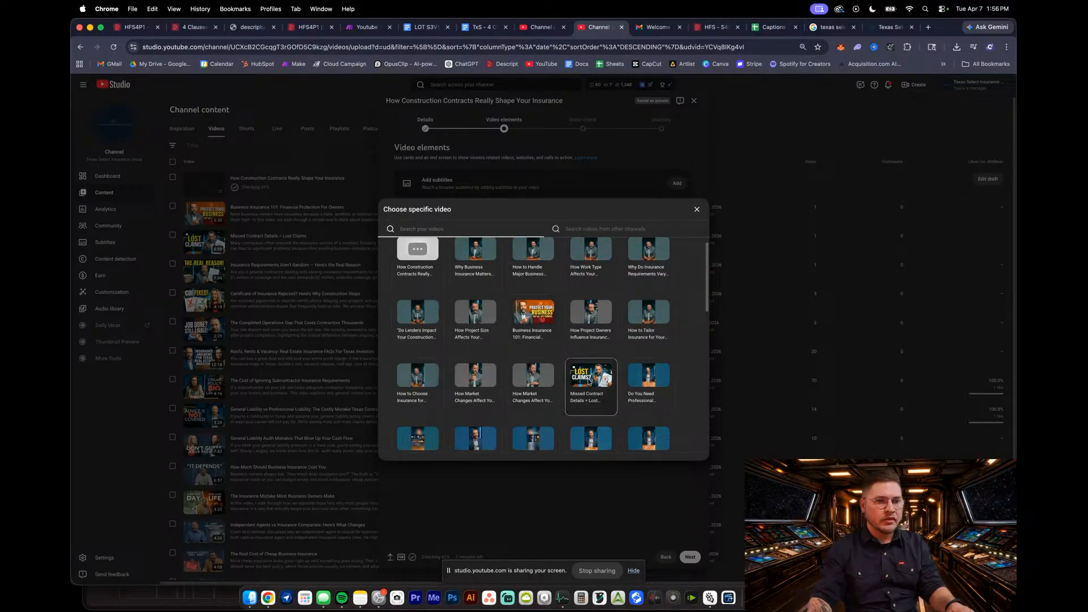
scroll(590, 384, down, 2)
scroll(595, 339, down, 4)
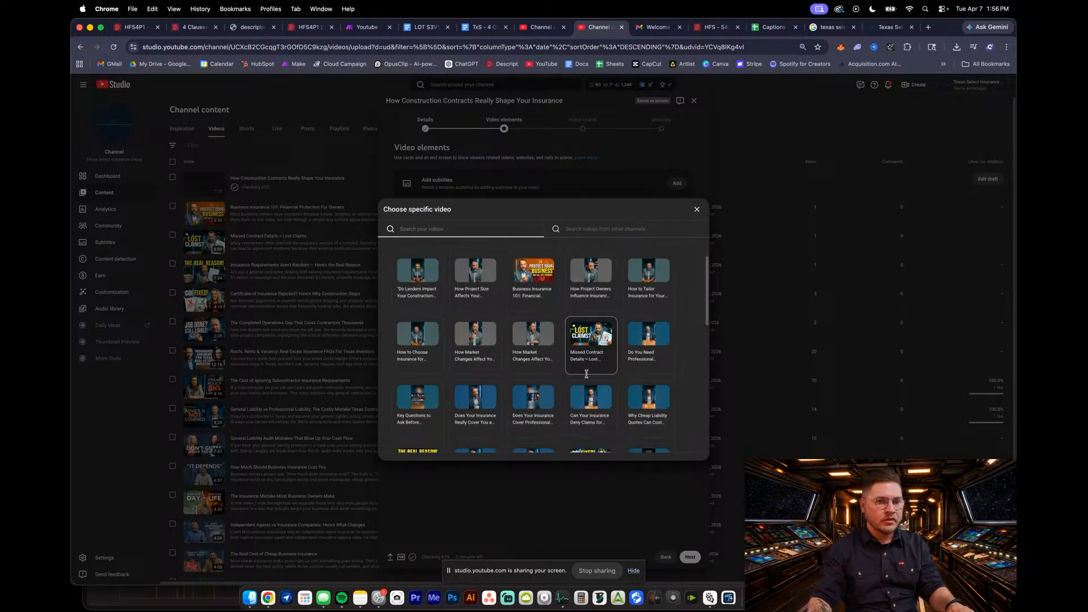
scroll(422, 431, down, 1)
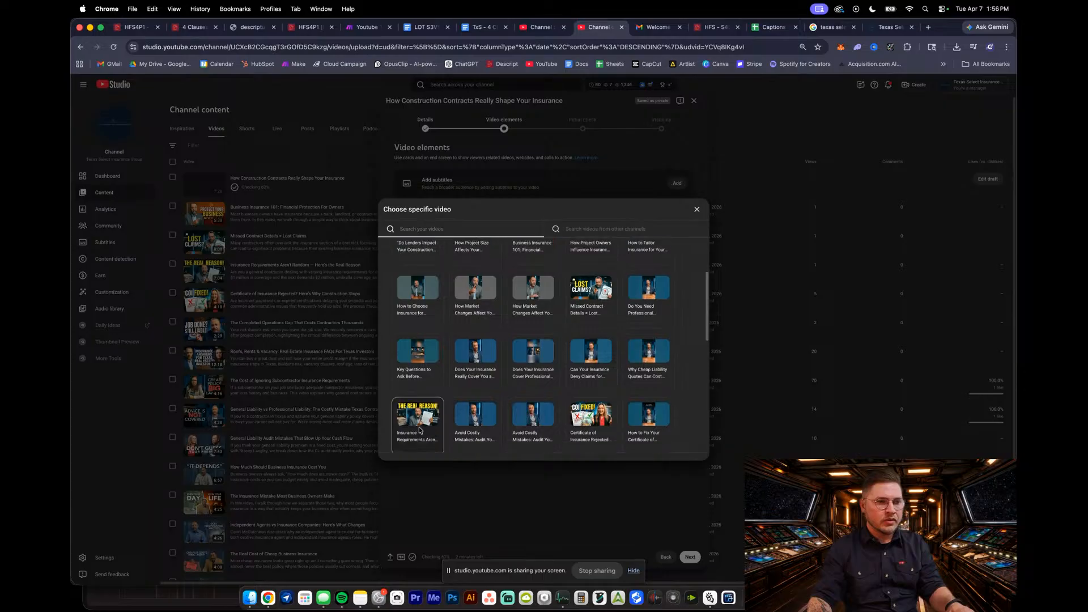
click(417, 420)
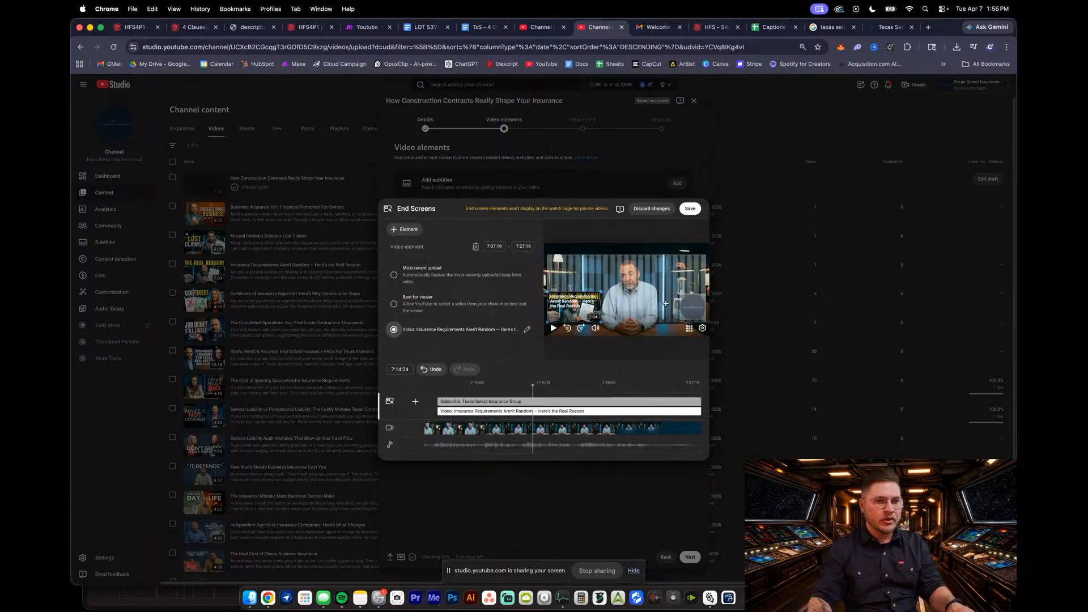
click(690, 209)
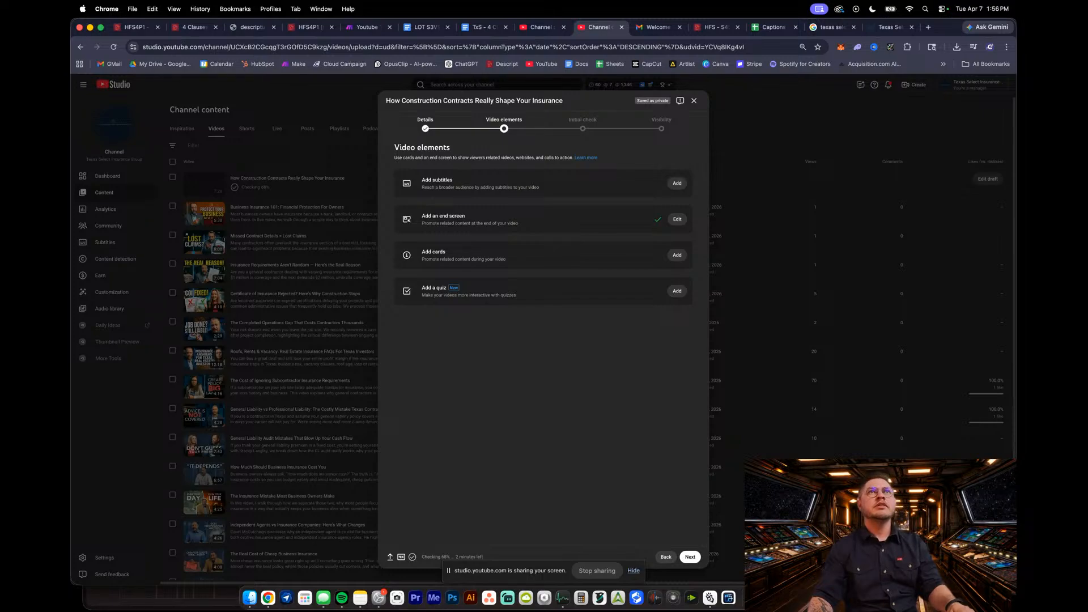
Check the thumbnail suggestions in the construction contracts draft's details, then close the draft
key(super+space)
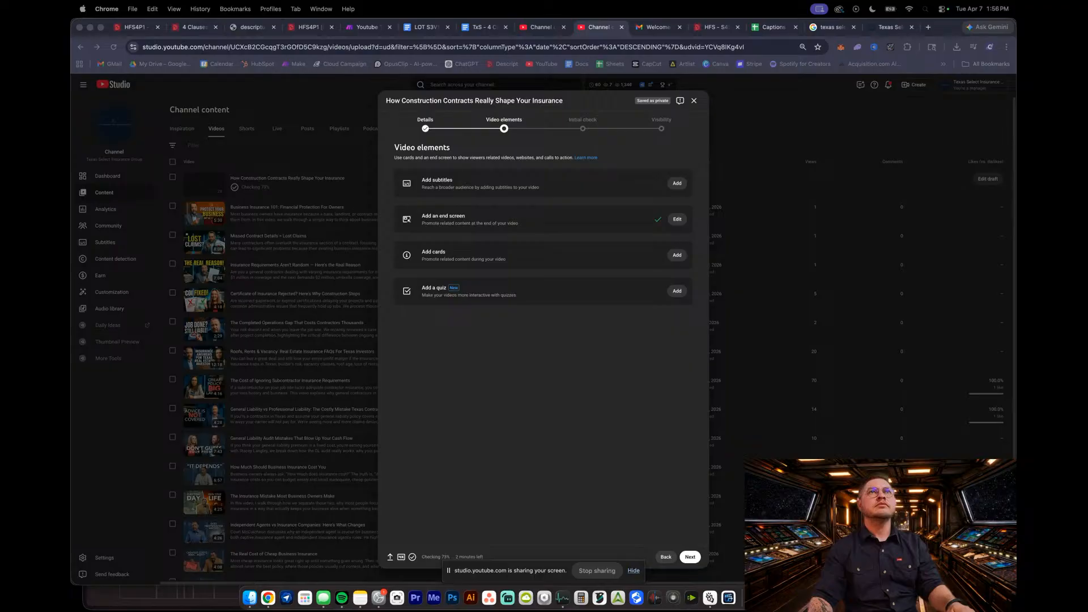
click(507, 335)
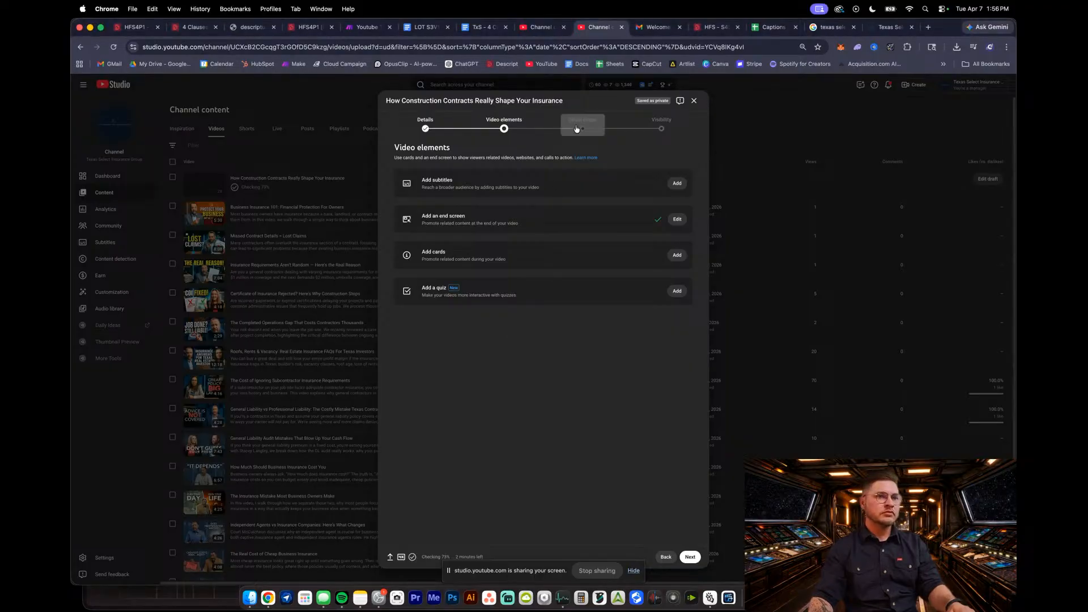
click(429, 129)
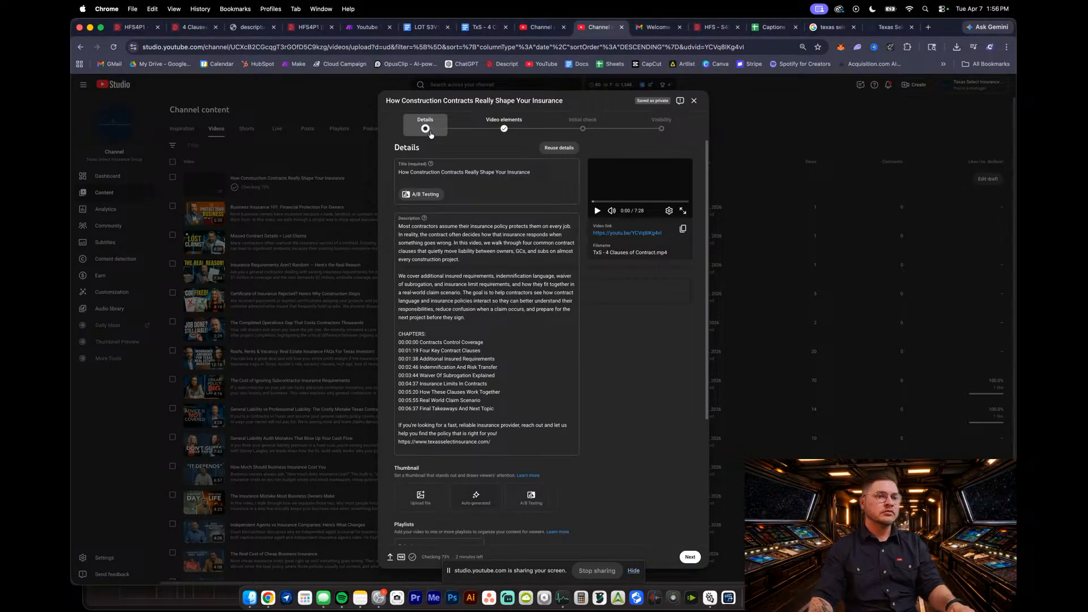
scroll(486, 346, down, 3)
scroll(486, 353, down, 2)
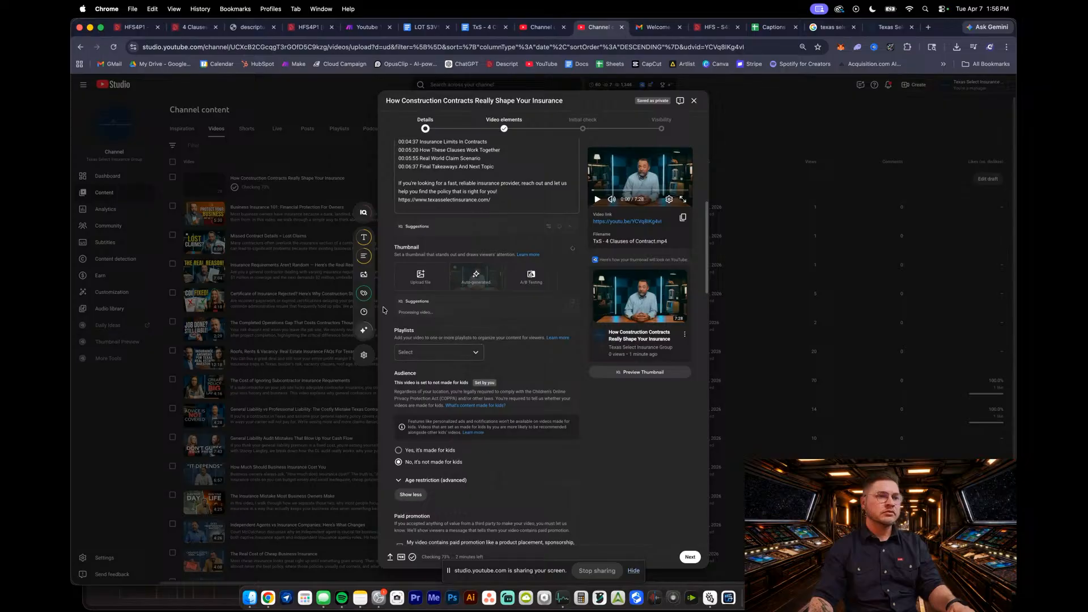
scroll(422, 283, up, 2)
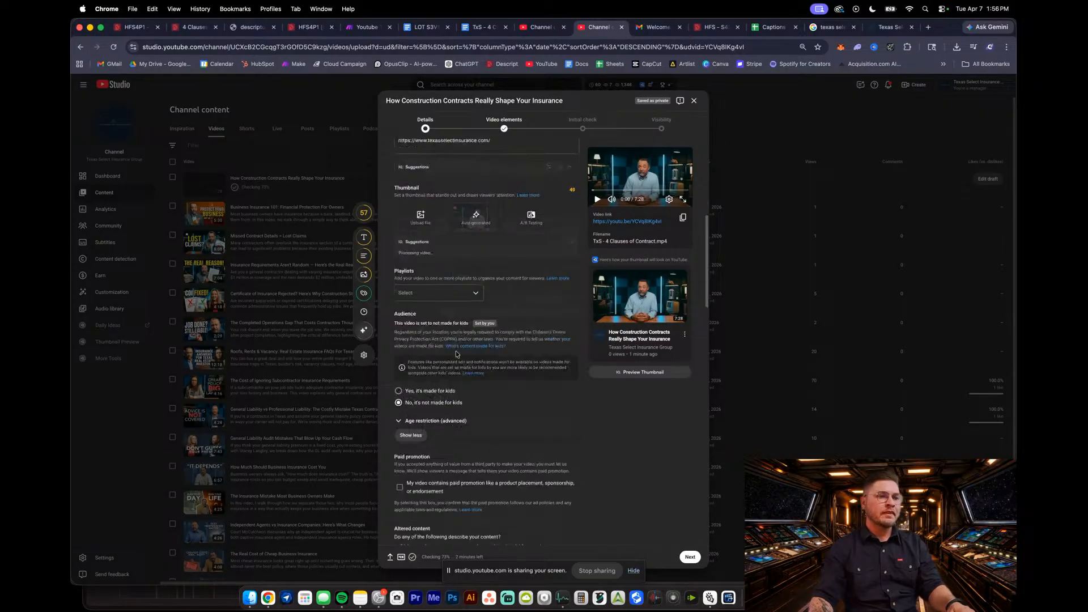
click(692, 101)
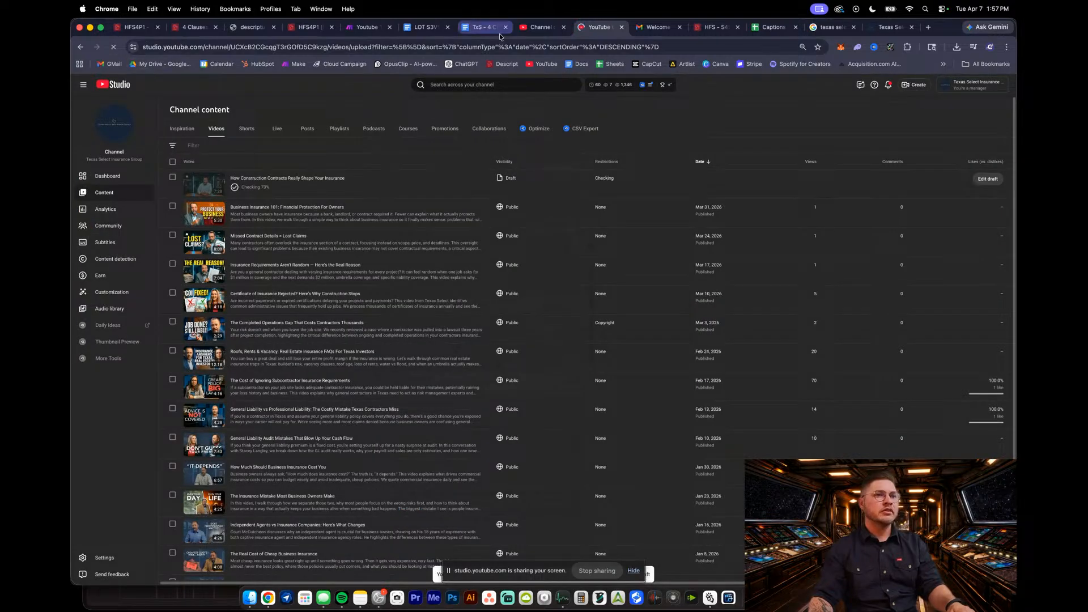
In the "Don't Date Blind: How To Vet For Marriage" draft, choose the video frame at 46:12 as the base for a generated thumbnail
click(541, 27)
scroll(485, 498, down, 2)
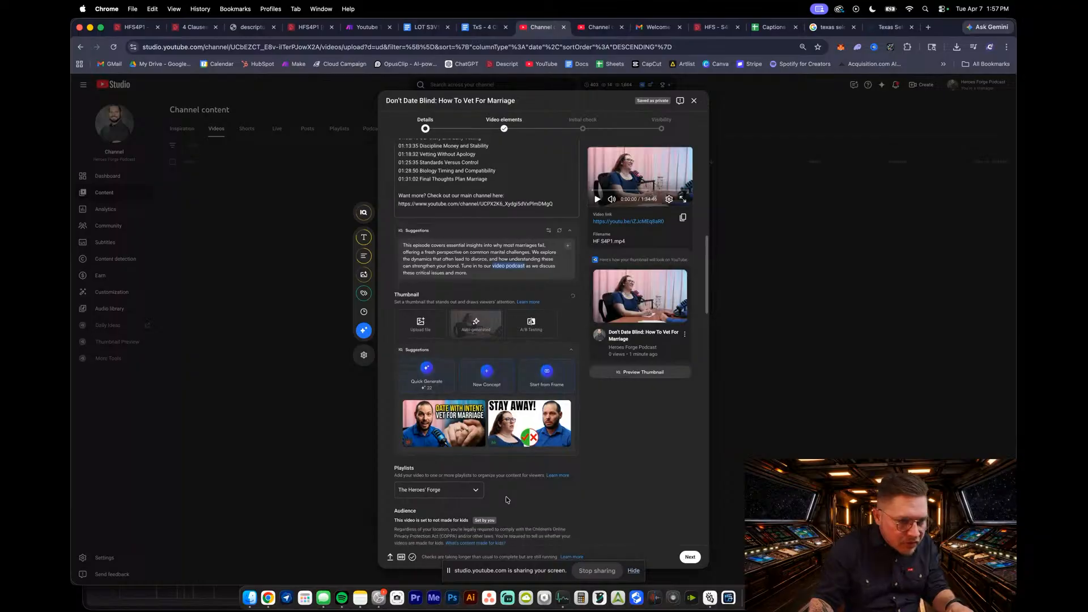
scroll(504, 484, up, 2)
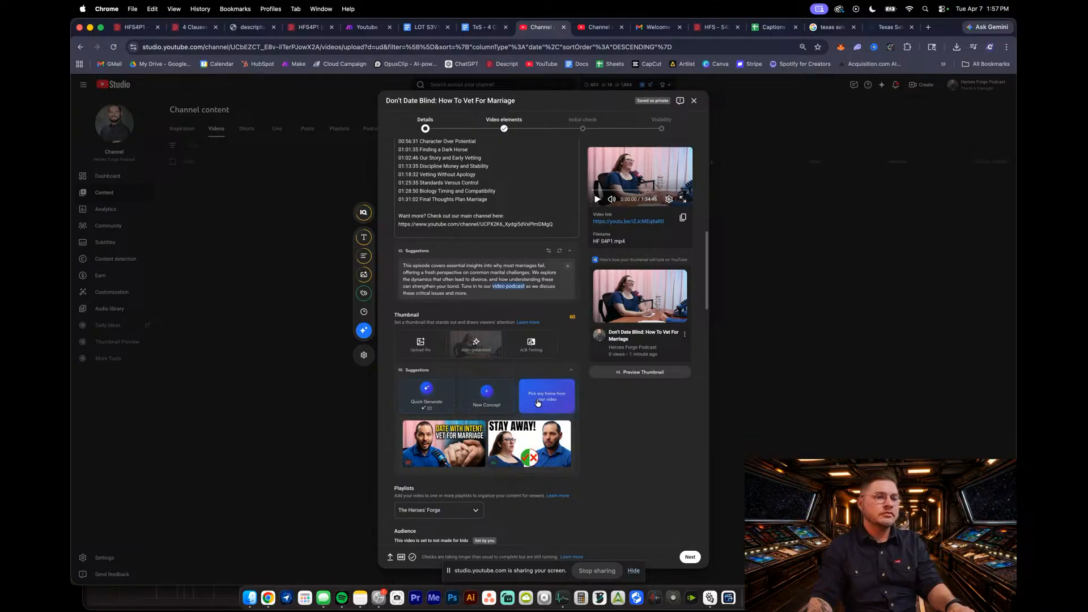
click(538, 402)
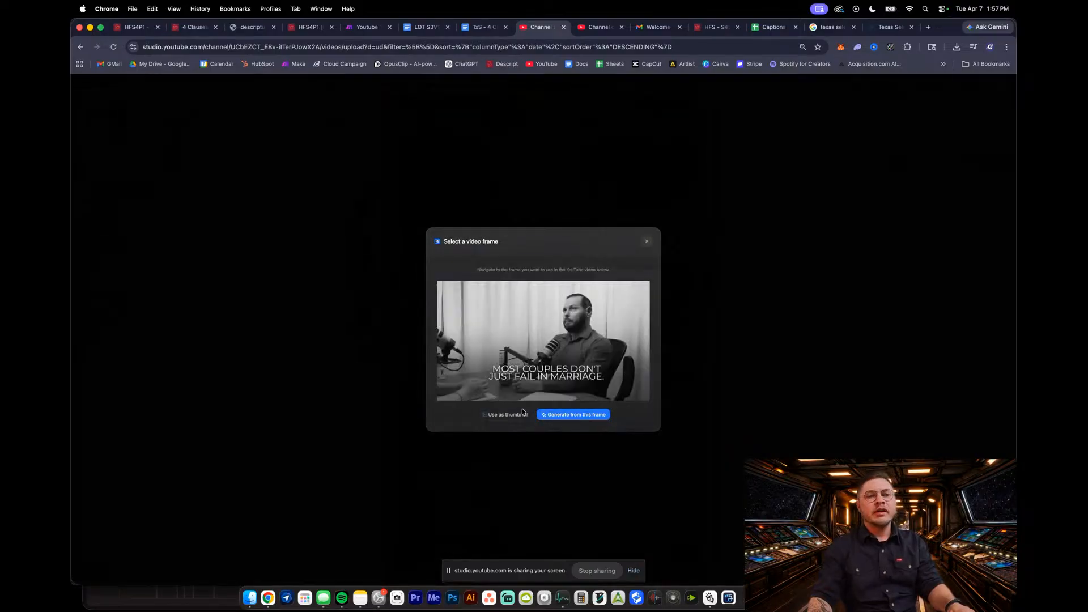
click(522, 379)
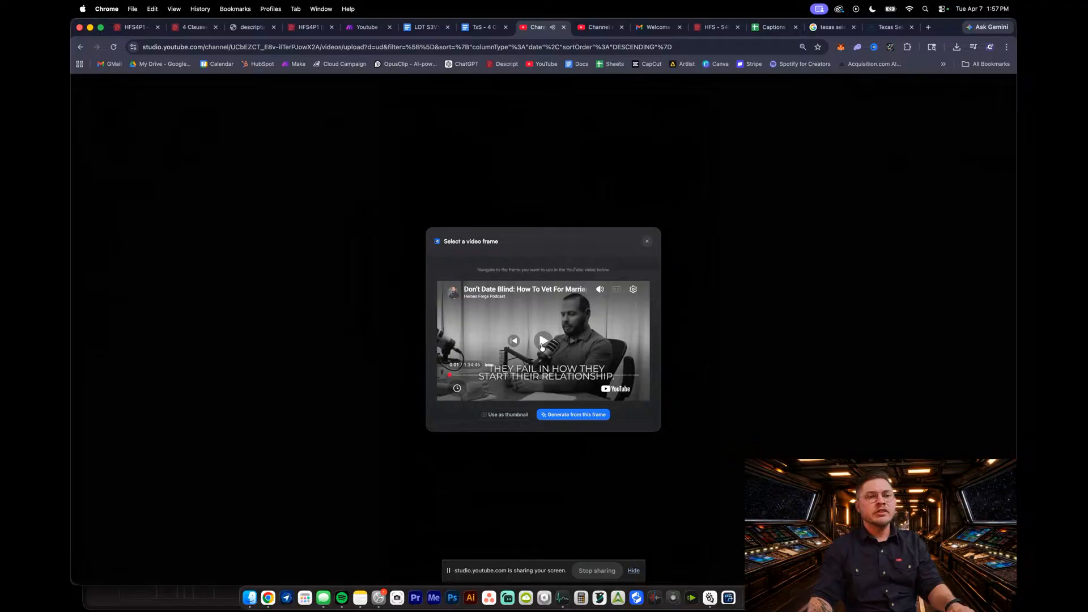
click(524, 376)
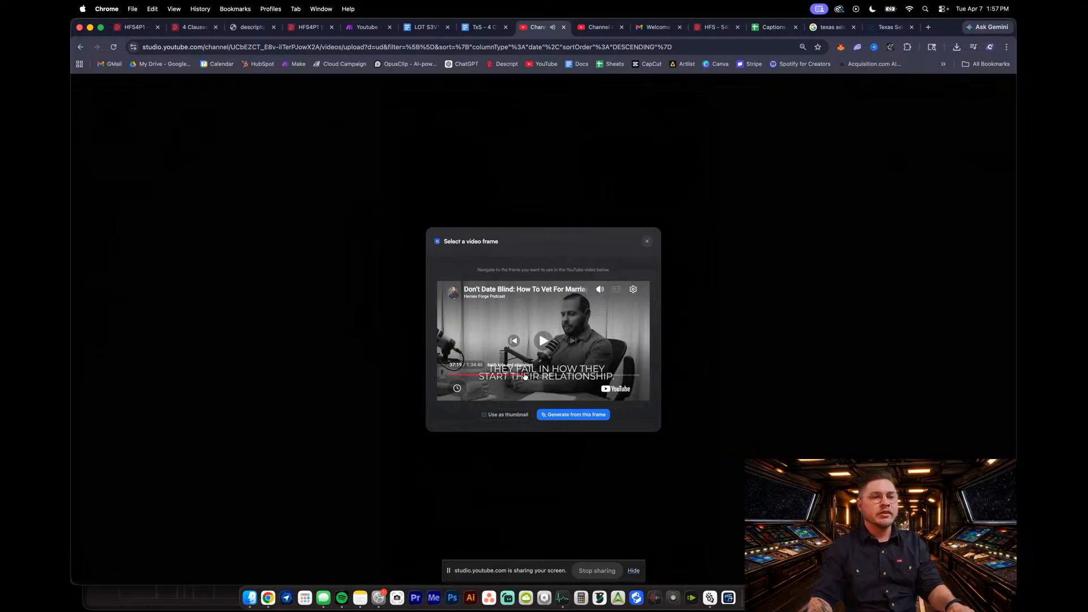
click(527, 376)
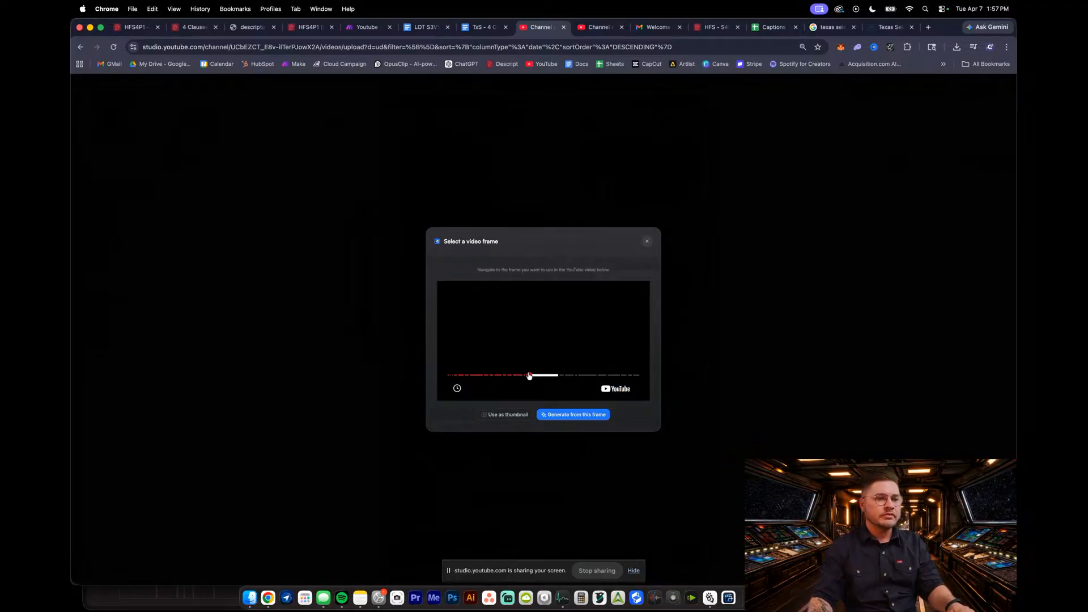
click(542, 377)
click(544, 343)
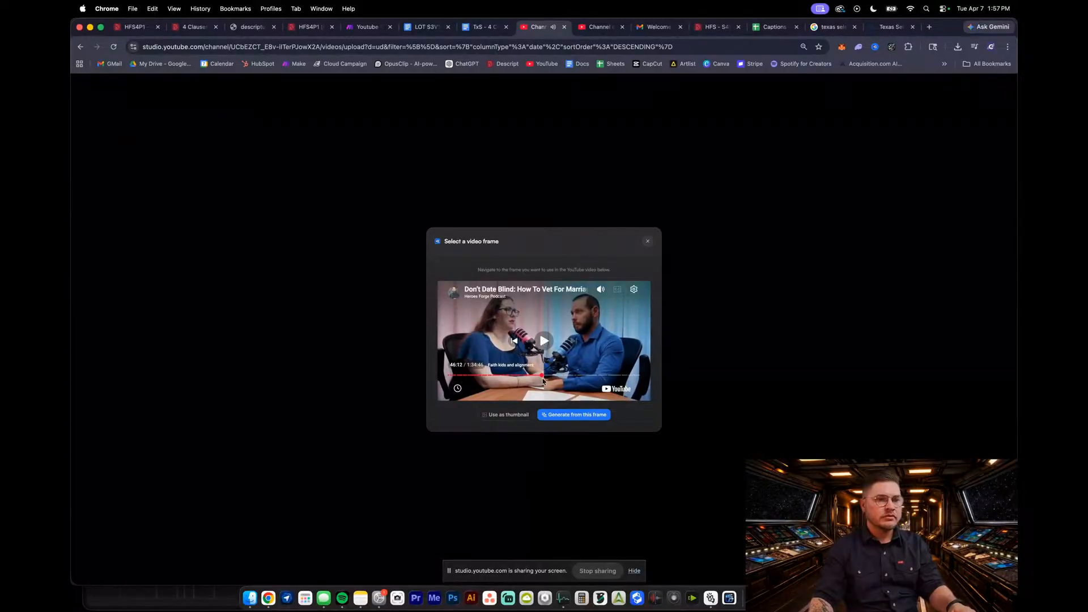
click(568, 419)
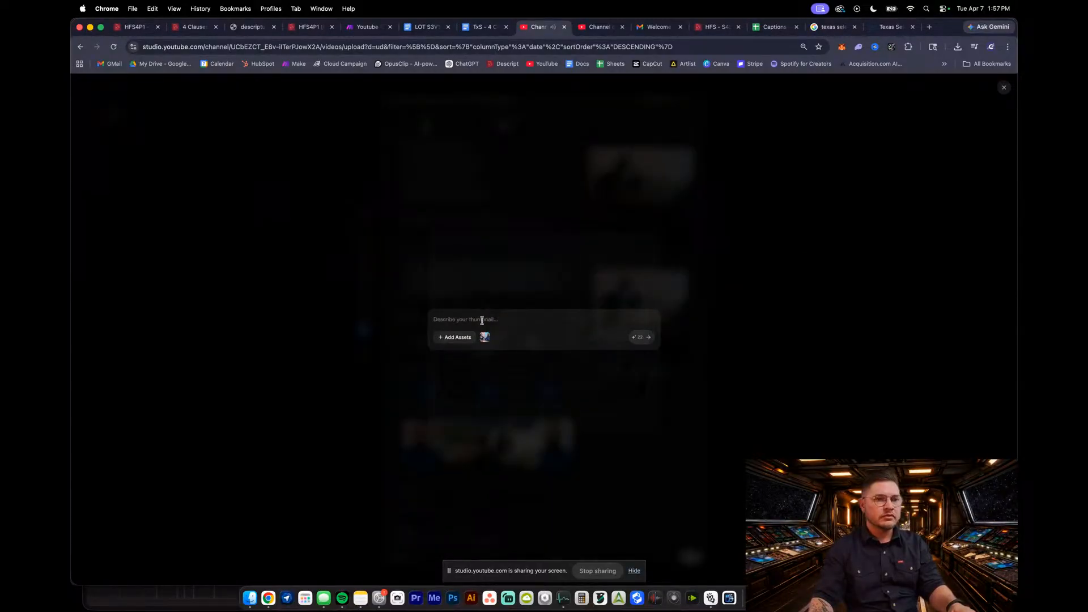
Generate a thumbnail from the chosen frame with the prompt "date with intent" as text on screen
text("da)
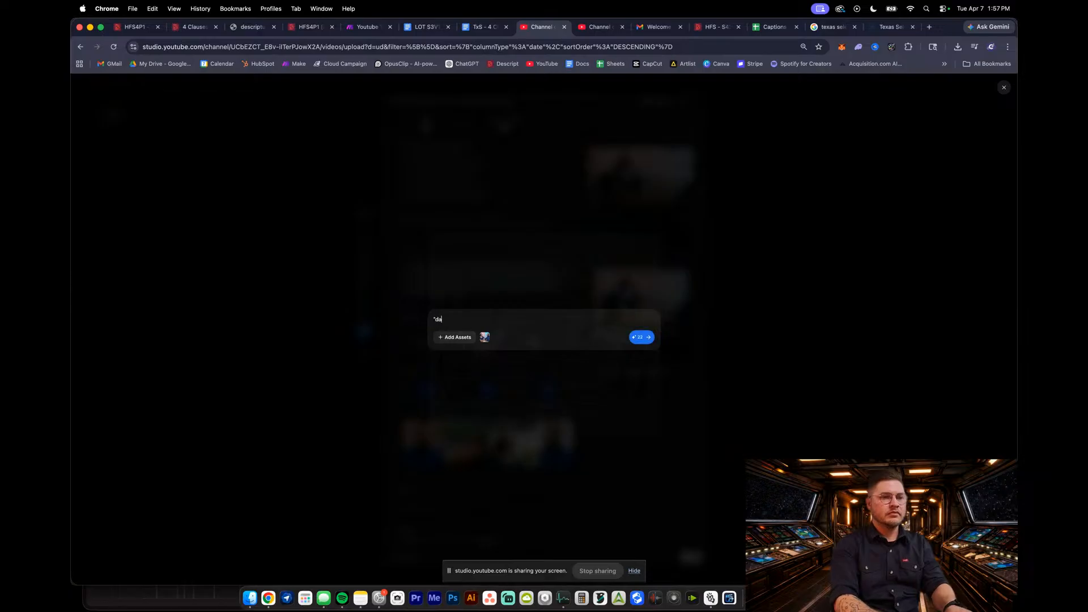
text(te with intent")
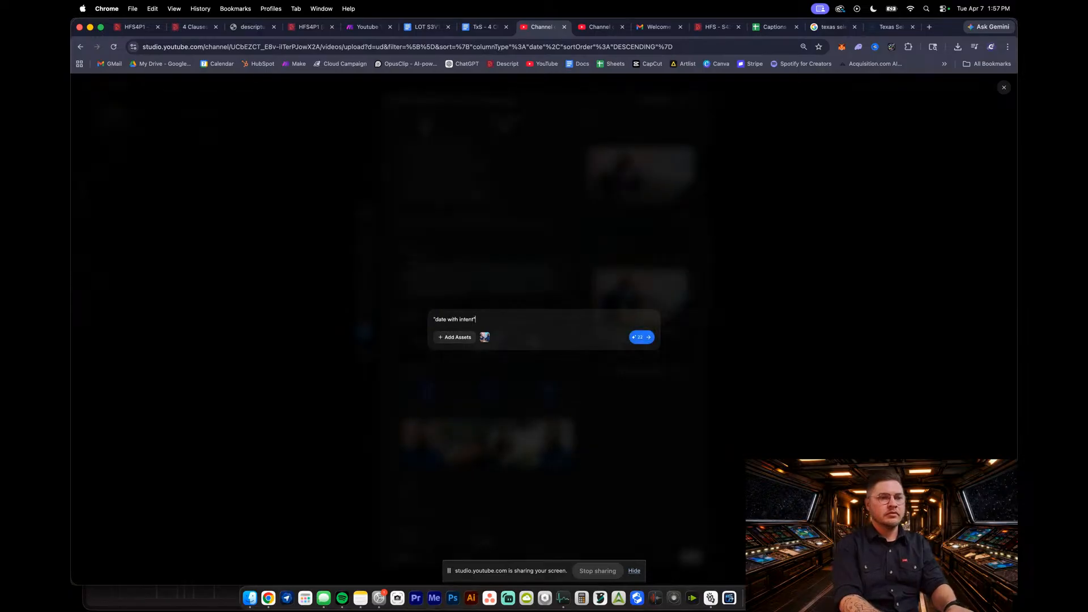
text( as text on screen)
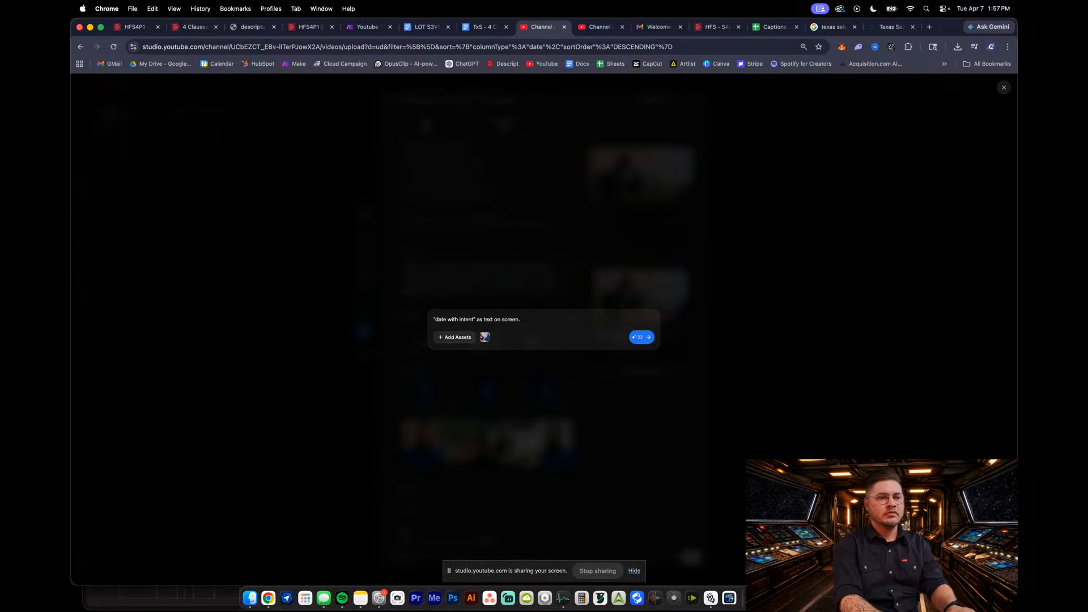
click(642, 337)
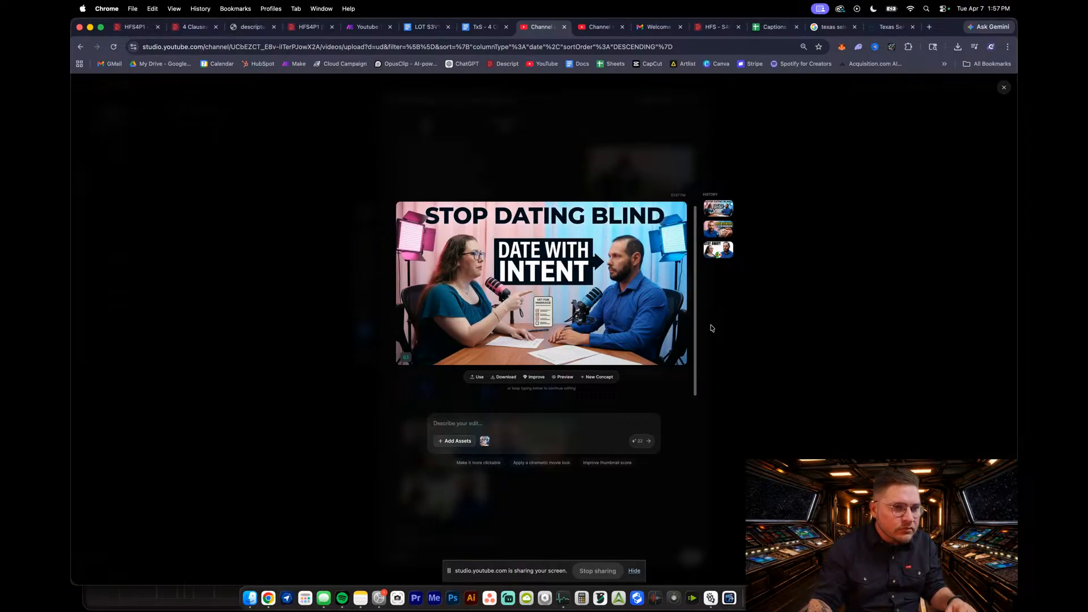
click(502, 424)
text("date with inte)
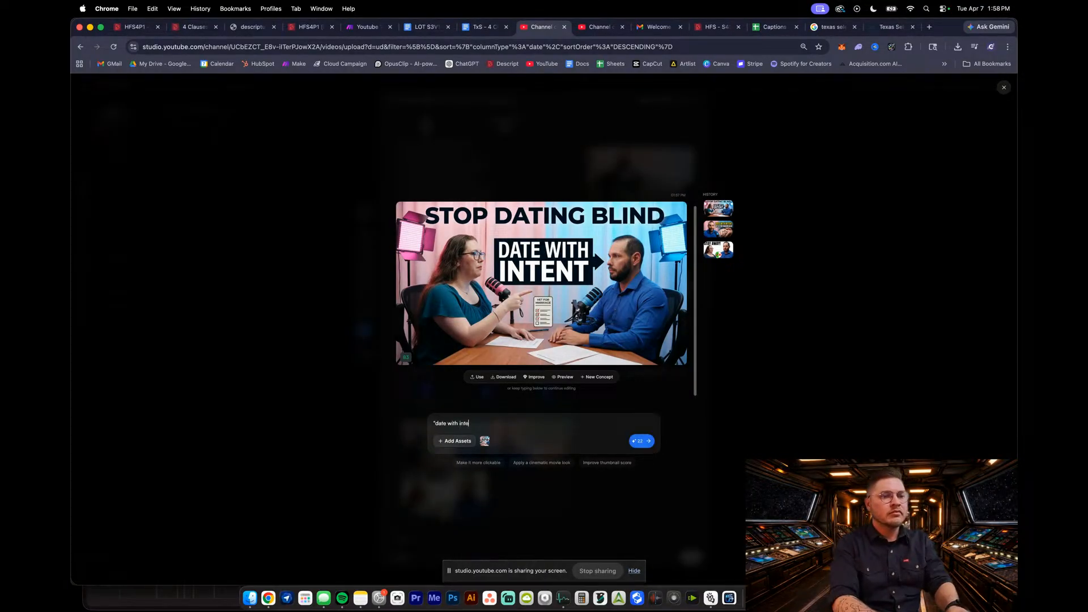
text(nt" as text on sc)
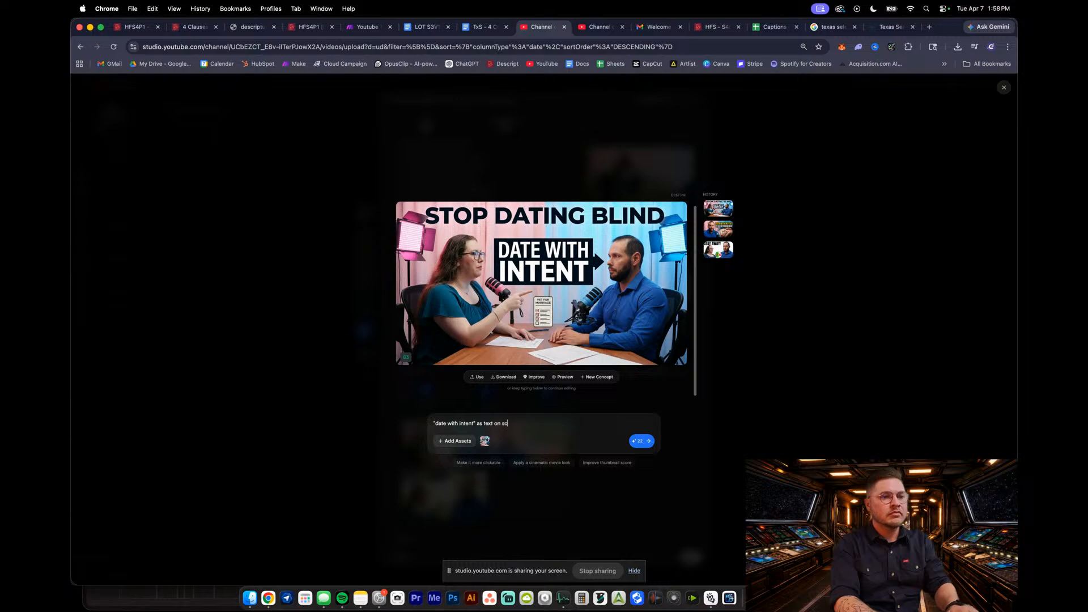
text(reen)
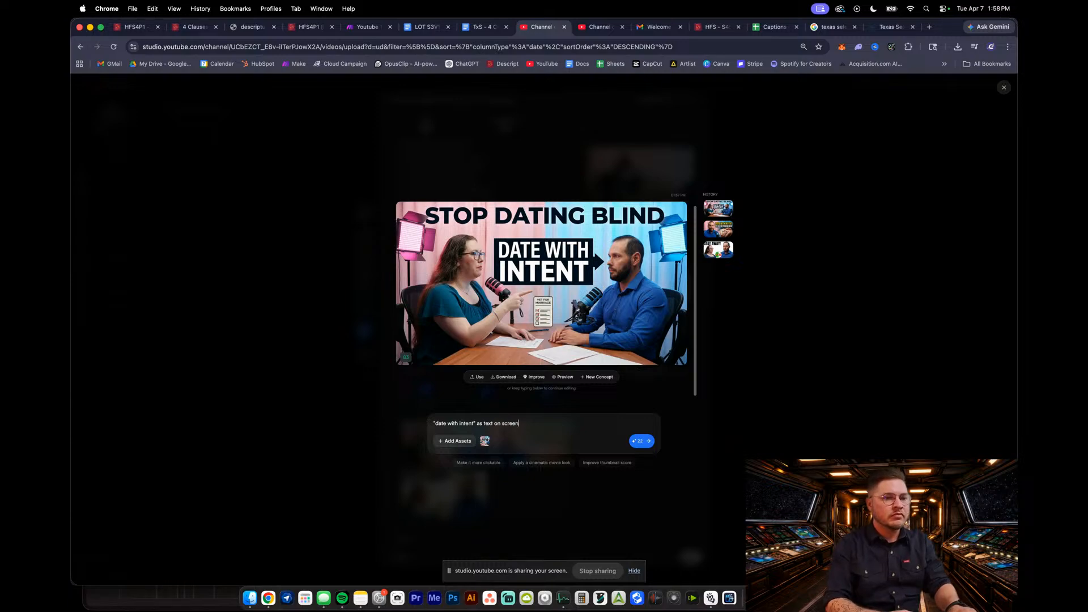
key(super+a)
key(BackSpace)
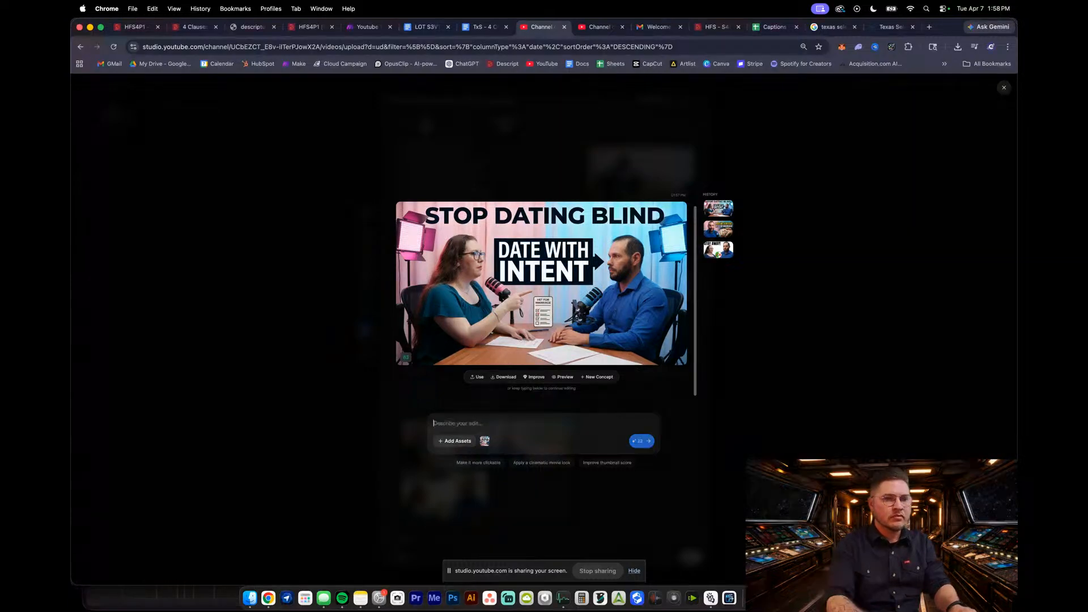
Try a custom edit of the generated thumbnail with the prompt "remove lights that are at edges of the thumbnail"
click(533, 376)
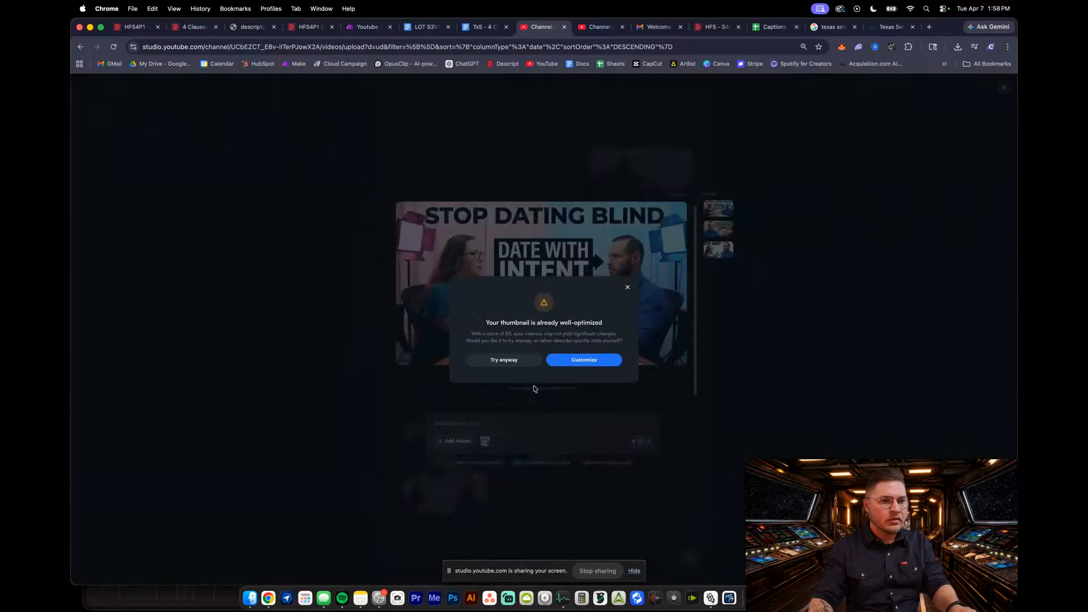
click(568, 363)
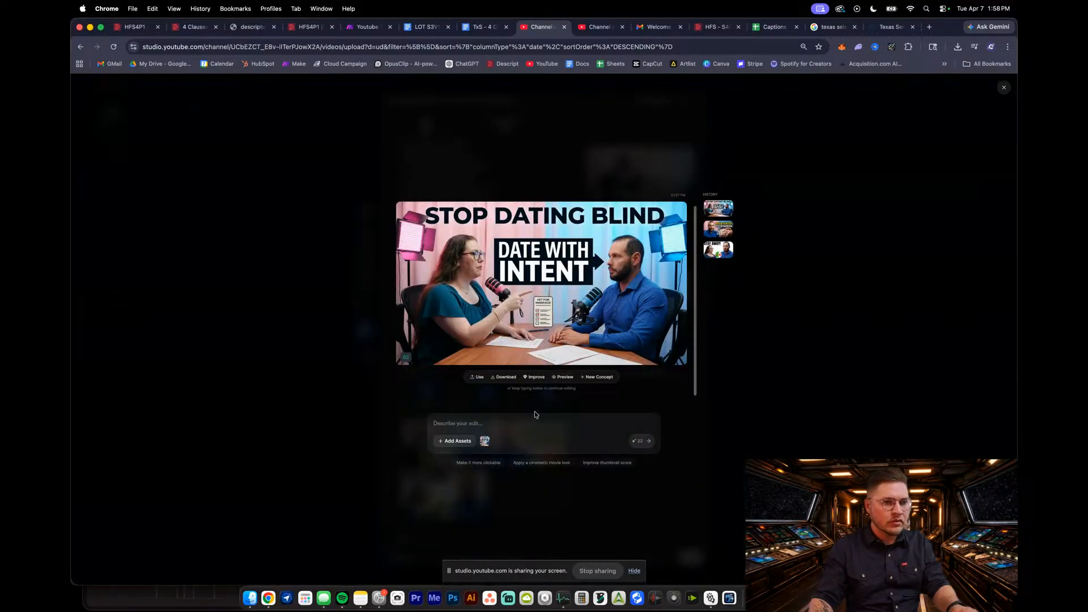
text(remove )
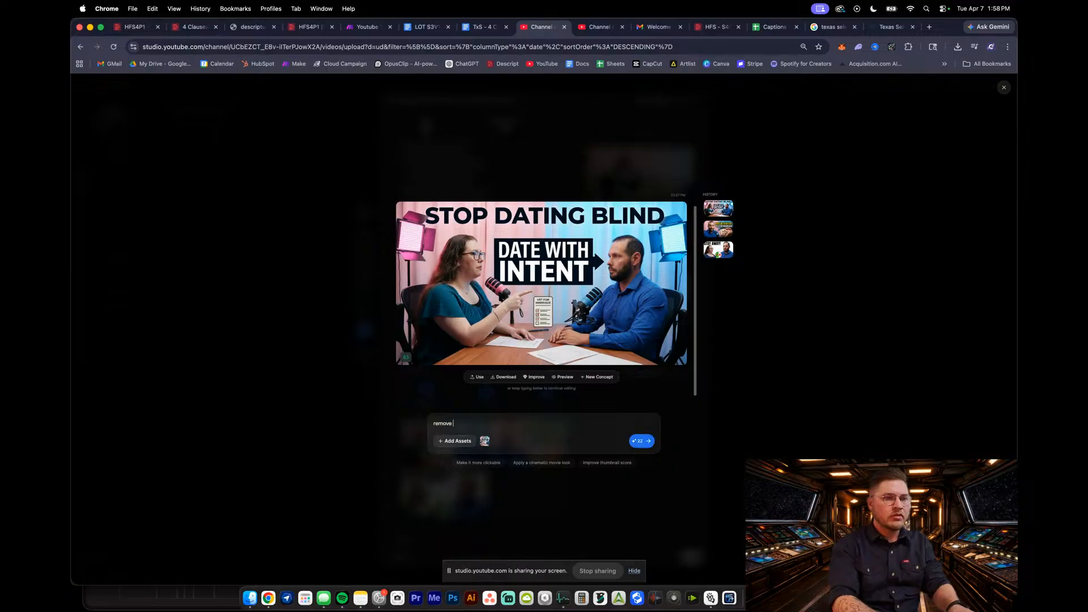
text(lightsin the)
key(BackSpace)
key(BackSpace)
key(BackSpace)
key(BackSpace)
key(BackSpace)
key(BackSpace)
key(BackSpace)
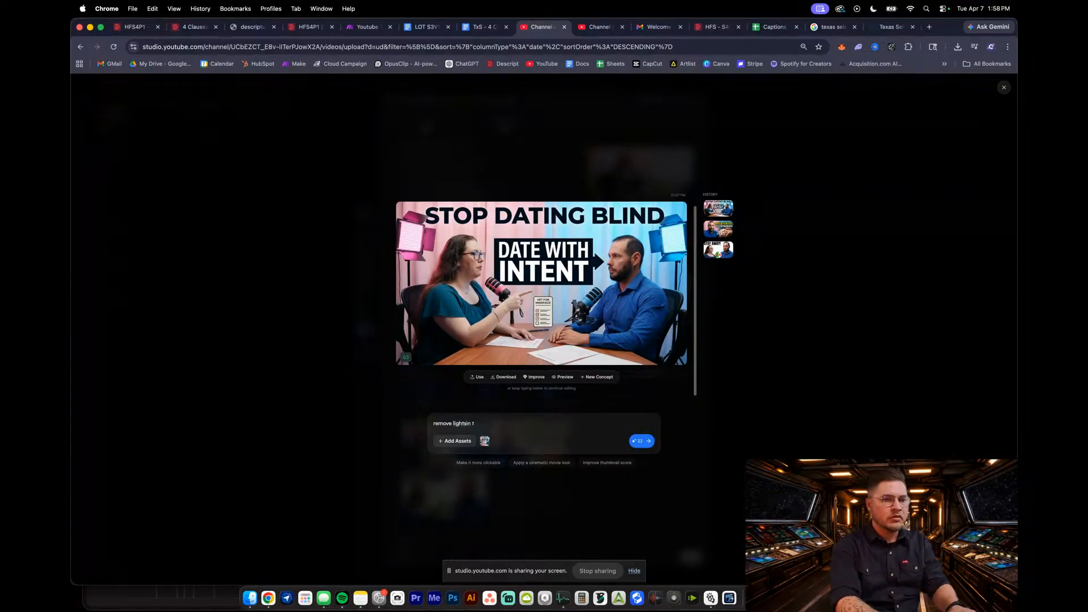
text(t)
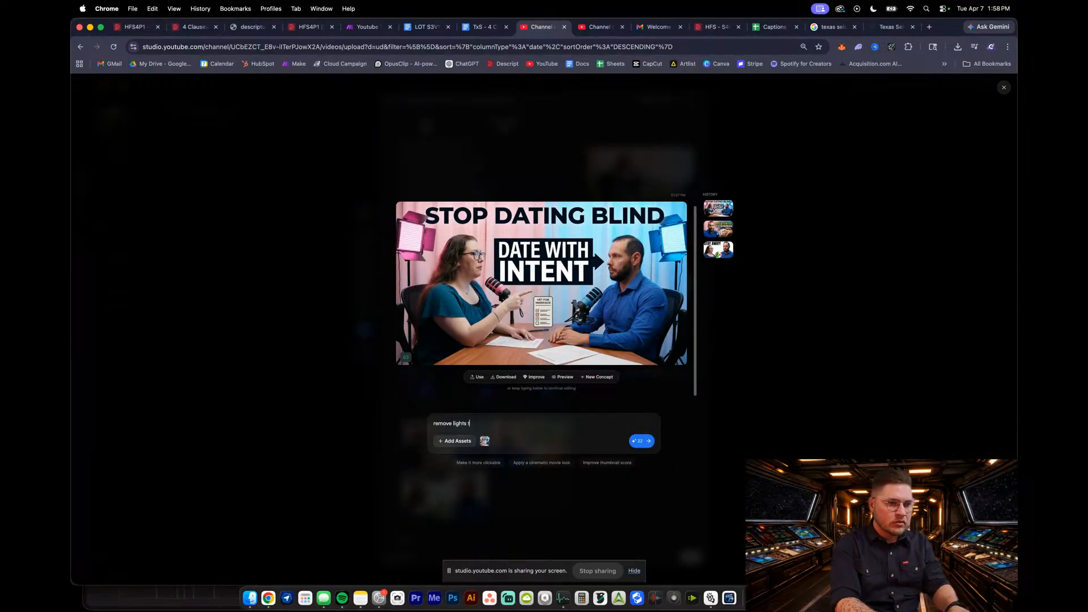
text(hat are in the c)
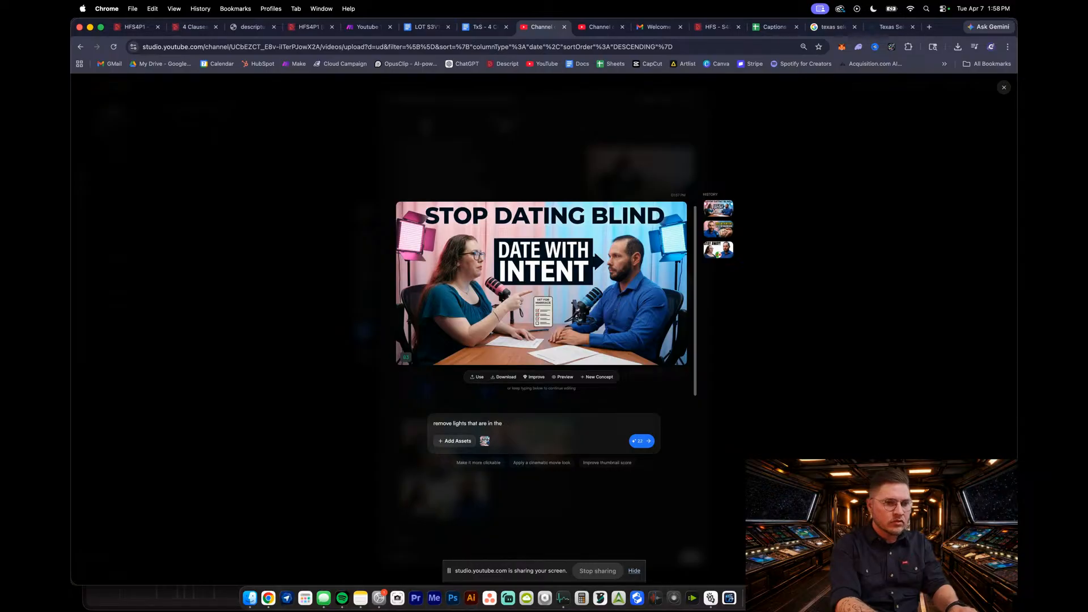
key(BackSpace)
key(BackSpace)
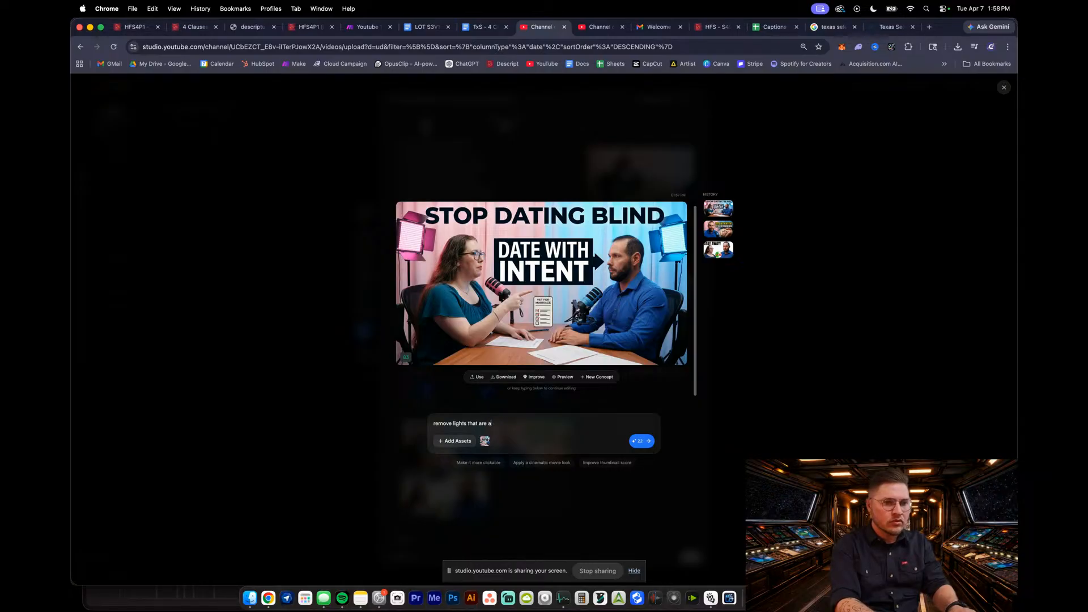
text(at edges of the thumbnail)
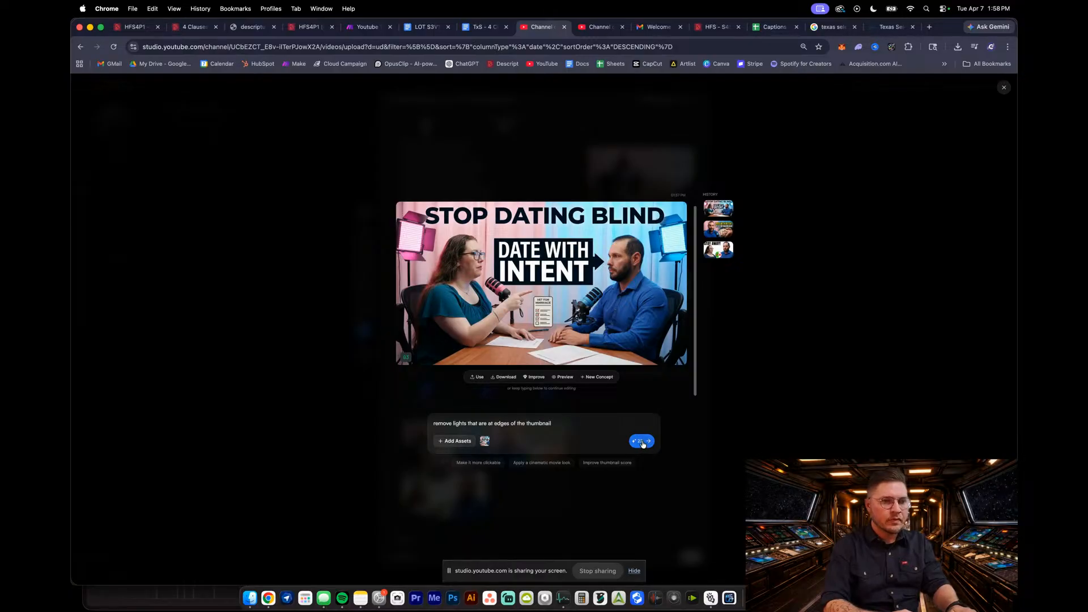
click(642, 441)
Compare the generated versions and apply the "Stop Dating Blind – Date With Intent" image as the video's thumbnail
scroll(636, 308, up, 2)
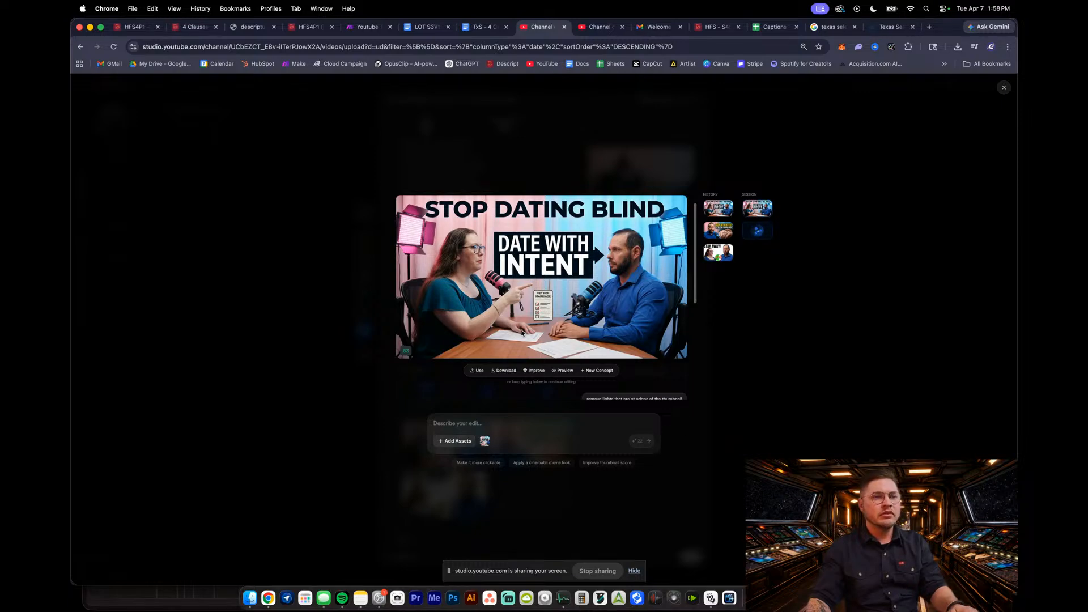
scroll(522, 333, down, 5)
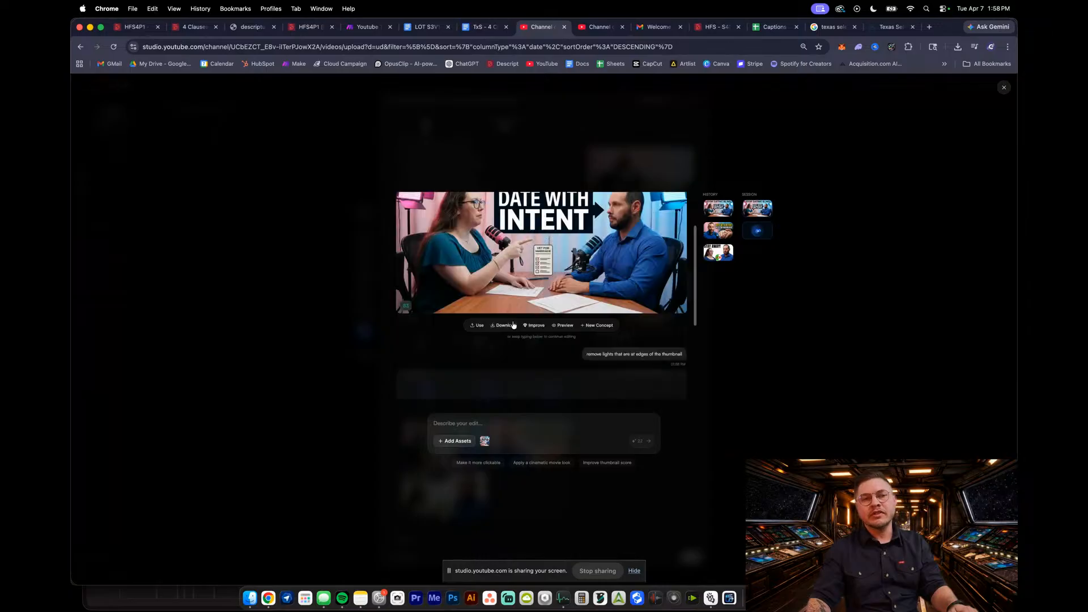
scroll(516, 328, up, 5)
scroll(513, 323, down, 5)
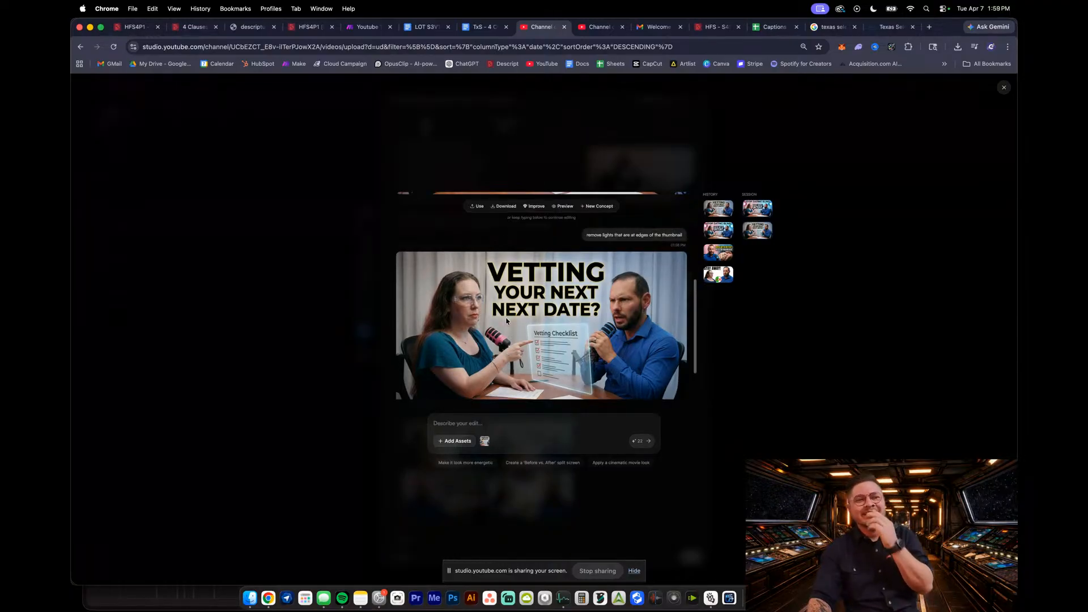
scroll(507, 320, up, 4)
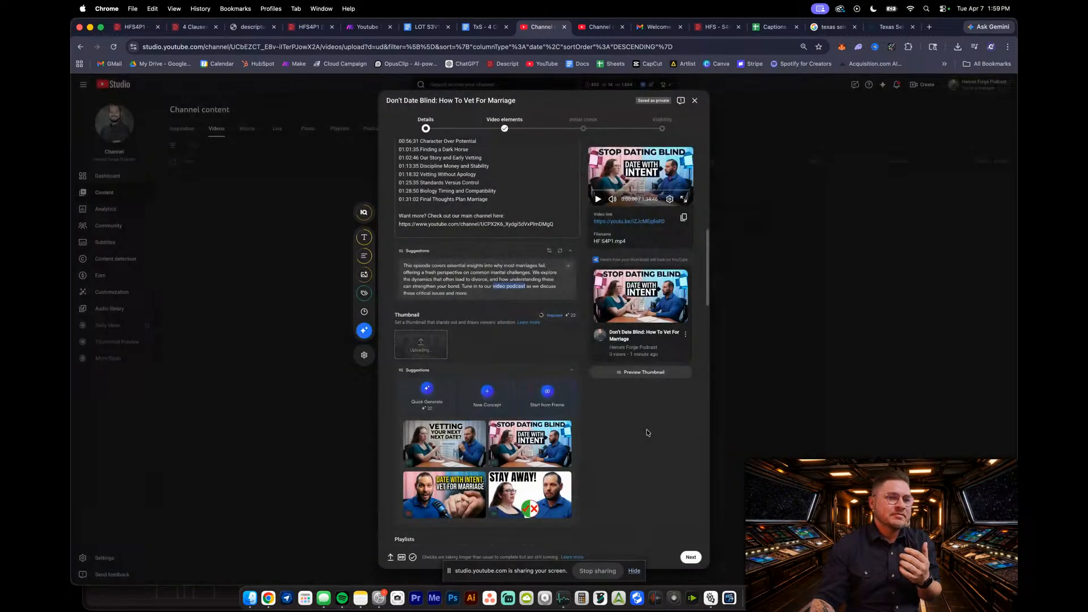
Review the draft's details, including its title, description, thumbnail, playlist, audience settings and tags
scroll(626, 452, down, 3)
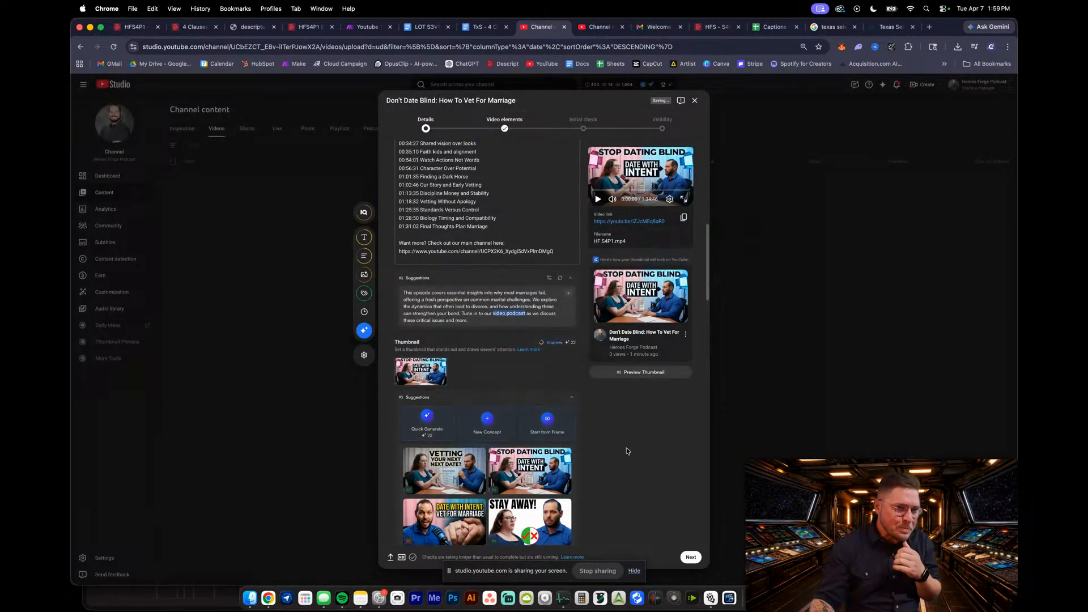
scroll(621, 451, down, 1)
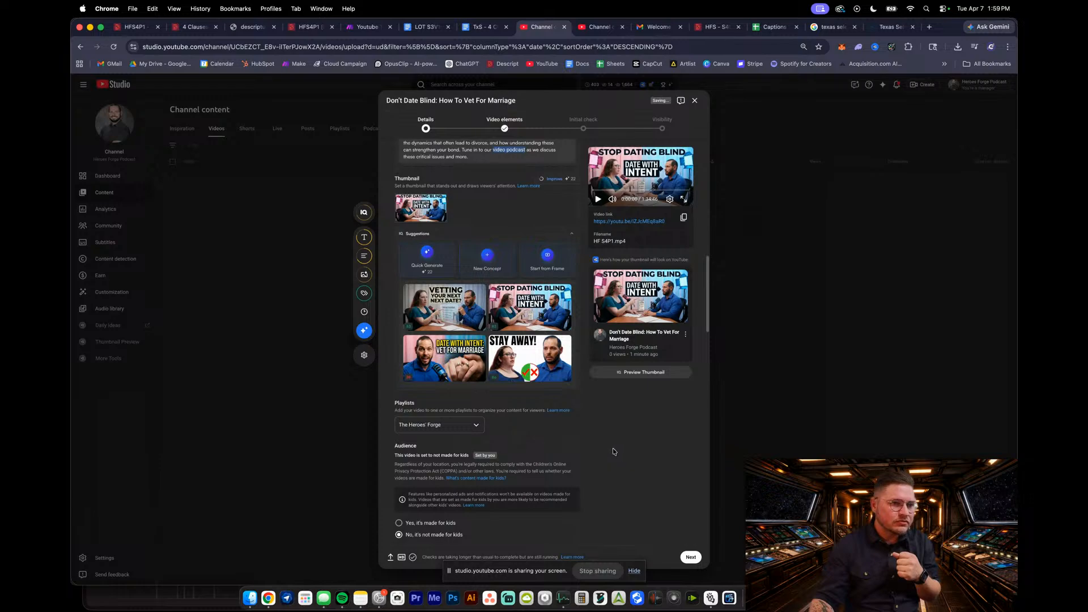
scroll(600, 446, down, 6)
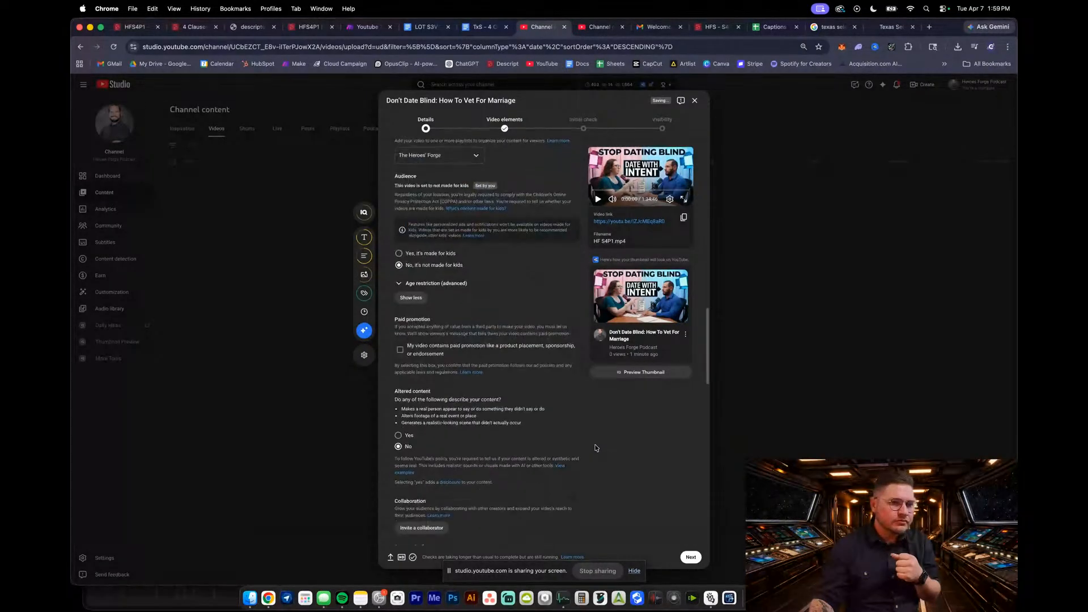
scroll(595, 448, up, 15)
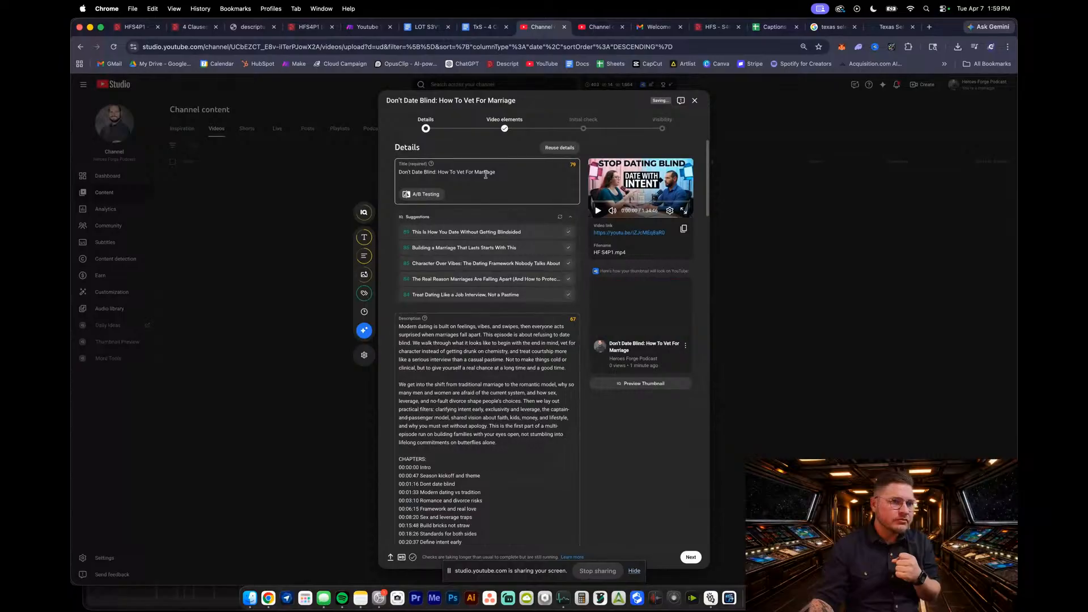
scroll(589, 466, down, 10)
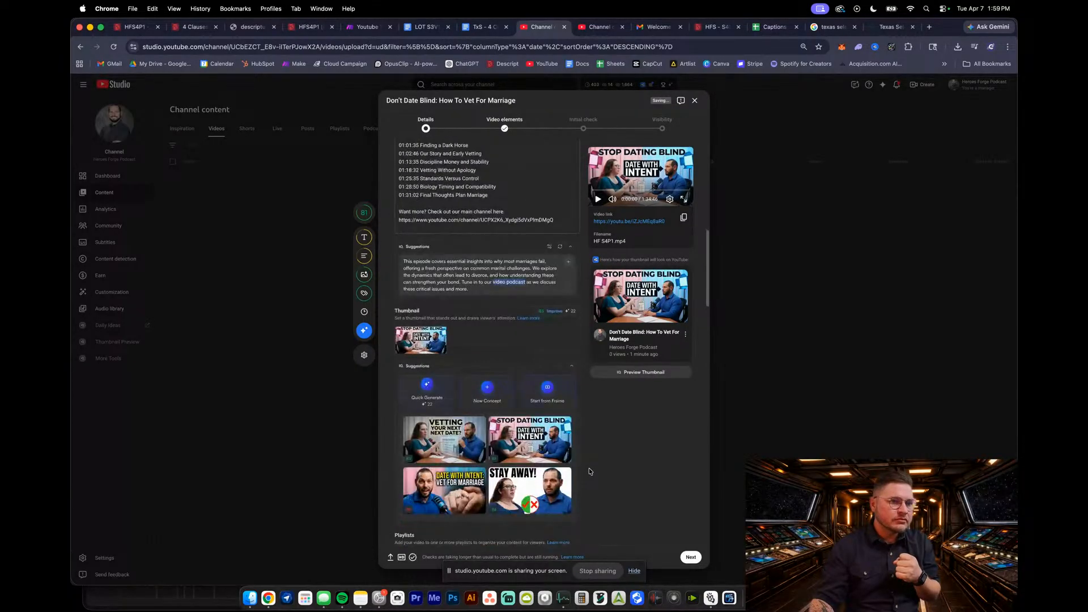
scroll(589, 471, up, 10)
scroll(590, 469, down, 15)
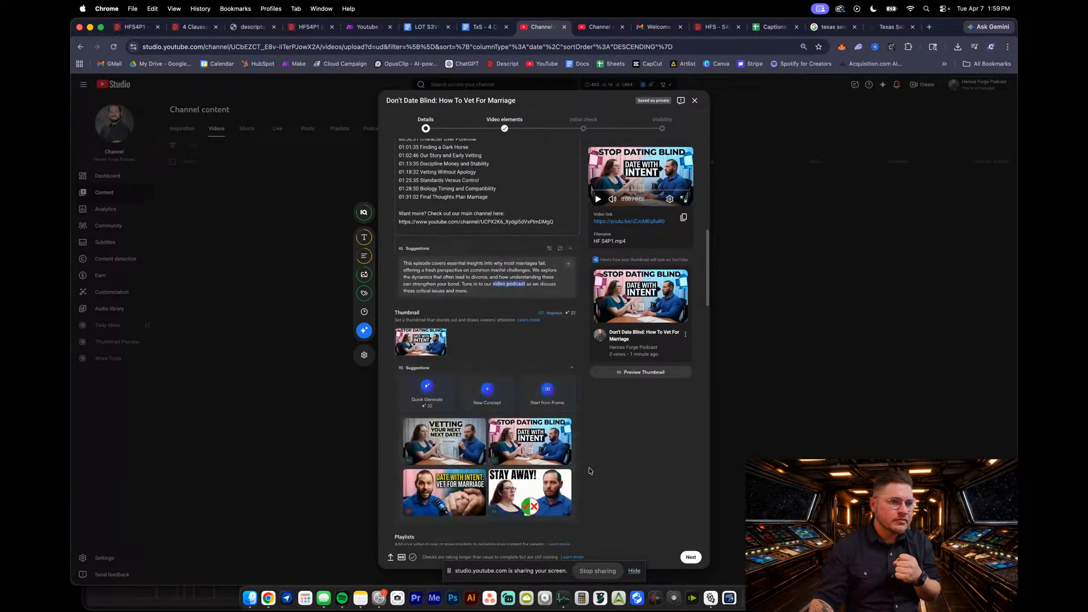
scroll(589, 469, down, 5)
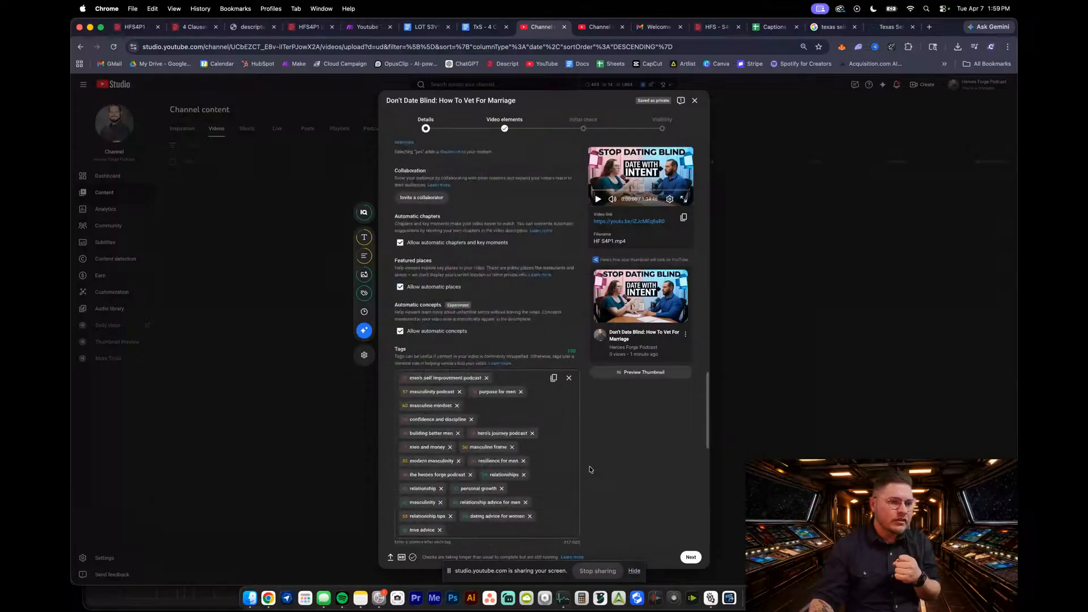
Set the "Don't Date Blind: How To Vet For Marriage" video's visibility to Public and publish it despite the unfinished checks
click(504, 120)
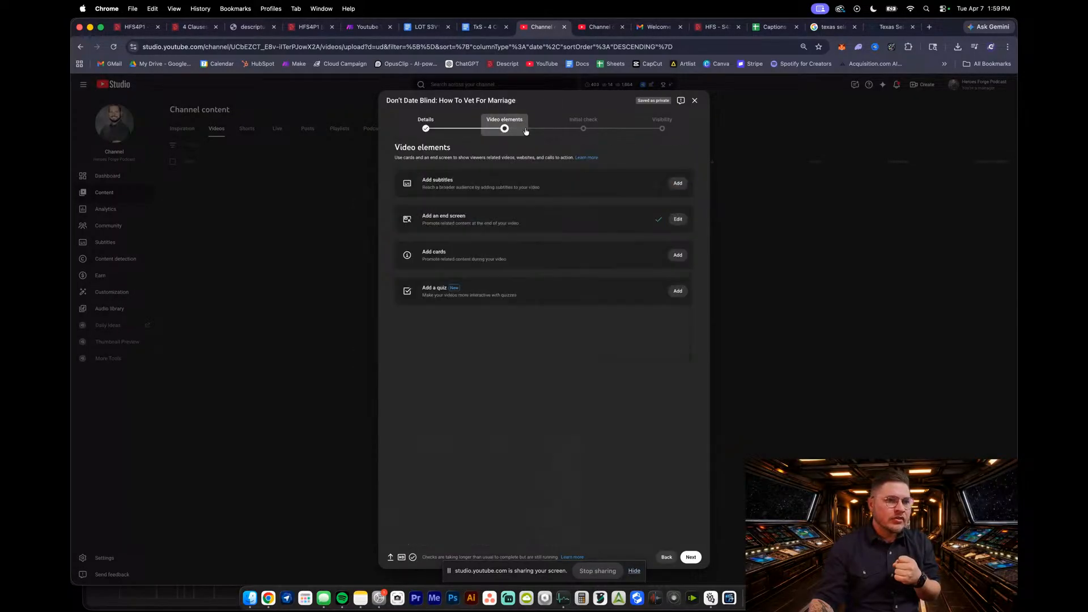
click(665, 128)
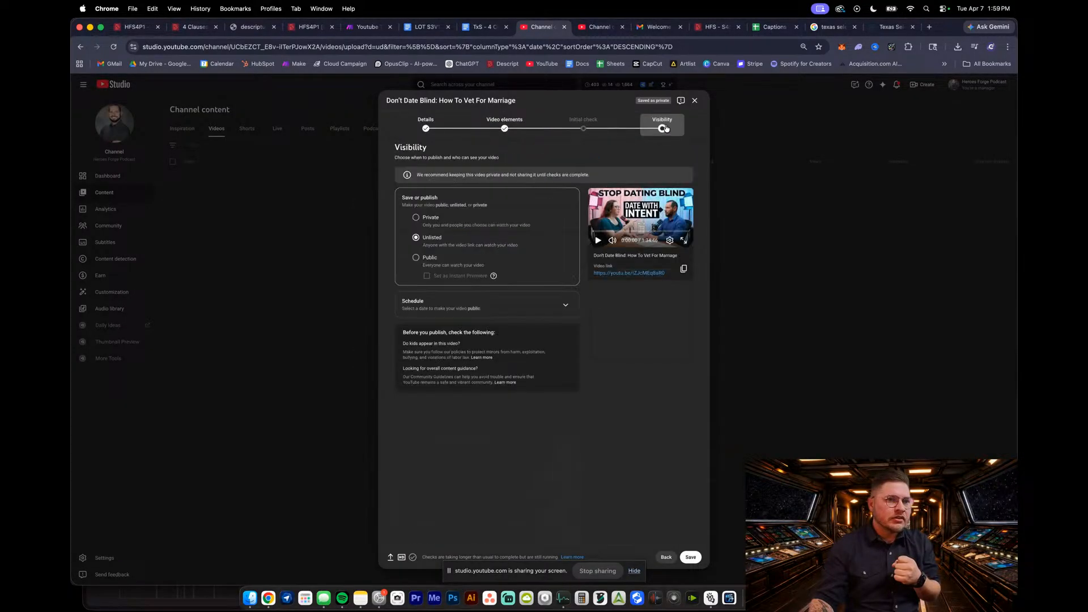
click(428, 259)
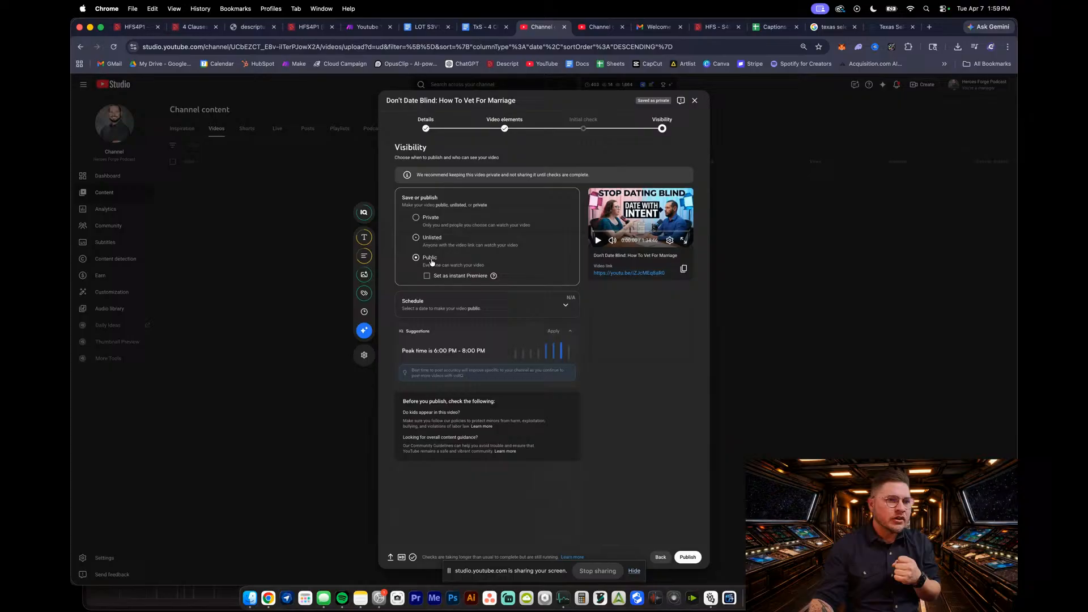
click(488, 309)
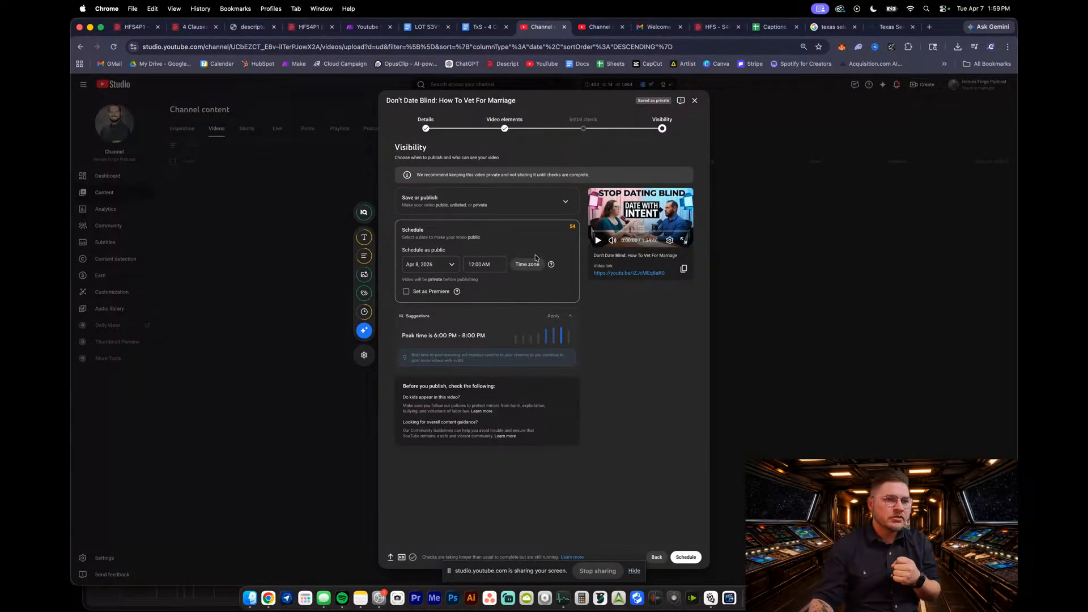
click(520, 204)
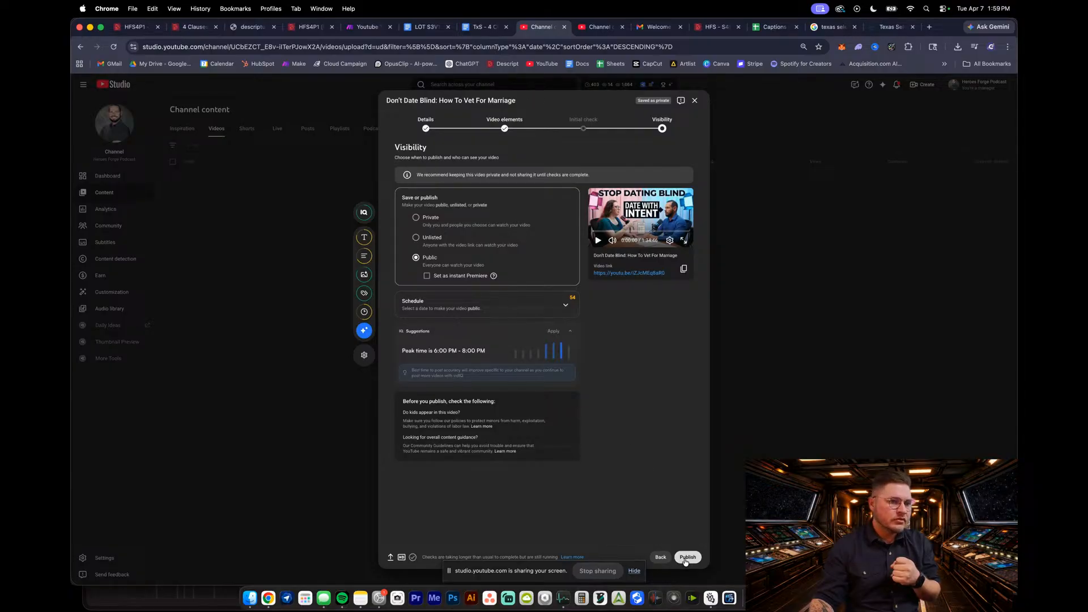
click(686, 558)
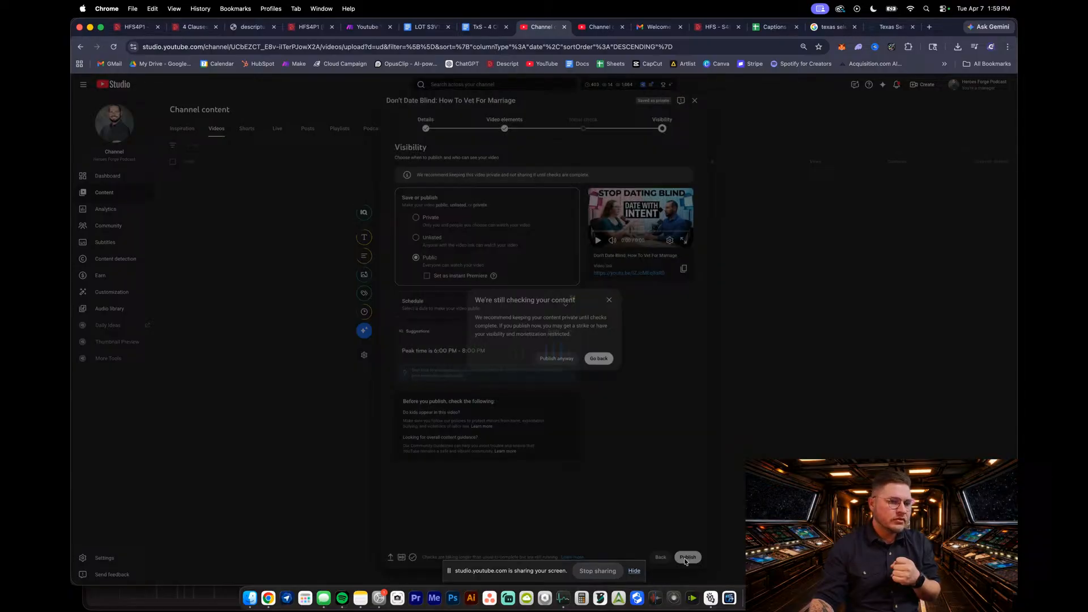
click(598, 359)
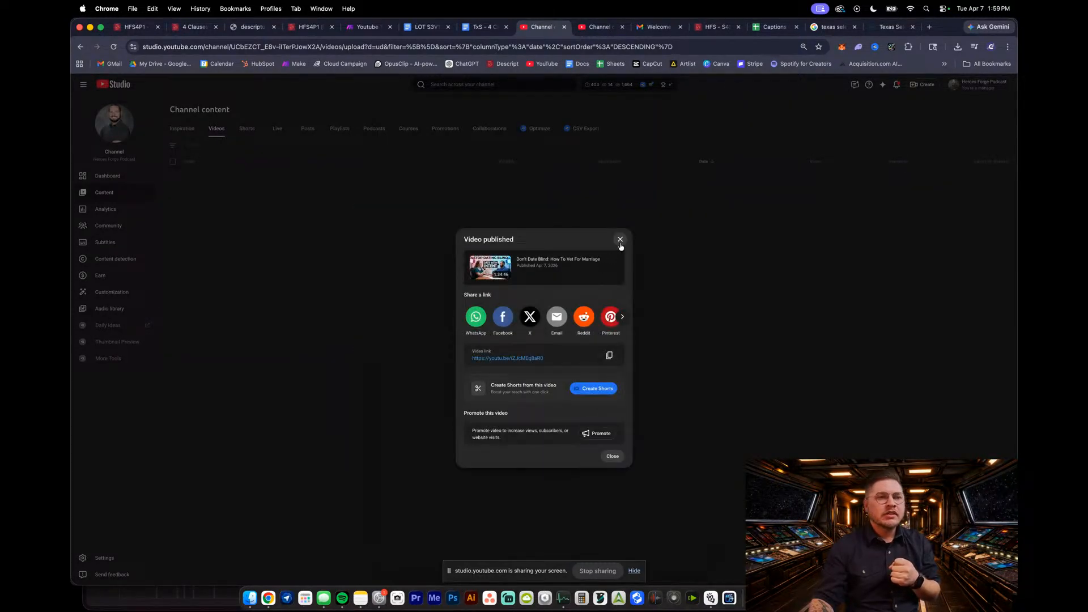
click(620, 243)
Open the Texas Select draft "How Construction Contracts Really Shape Your Insurance" and review its description, chapters, thumbnail and audience settings
click(590, 29)
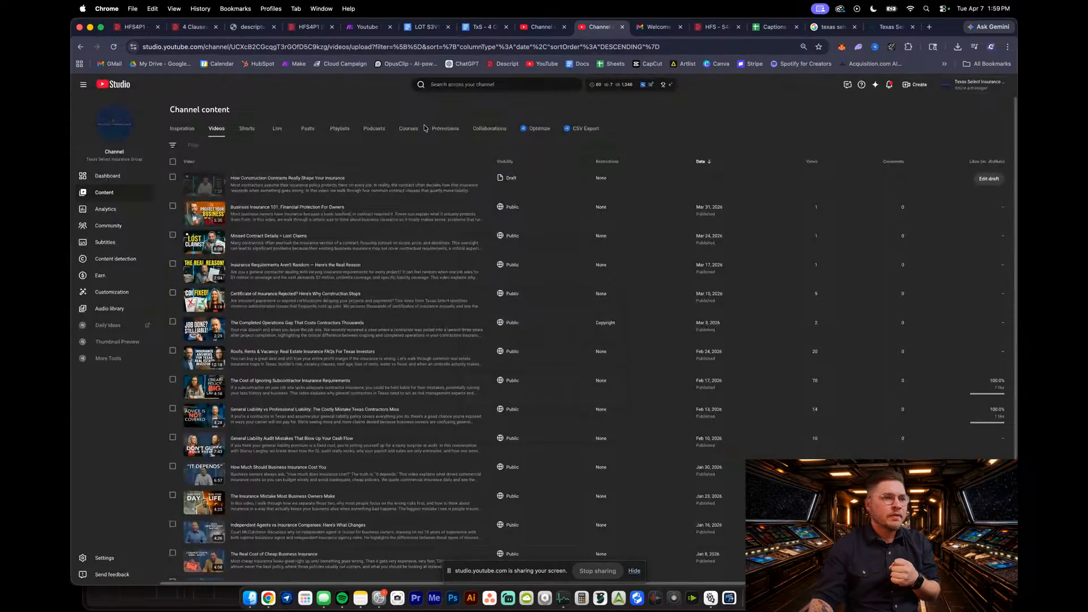
click(239, 199)
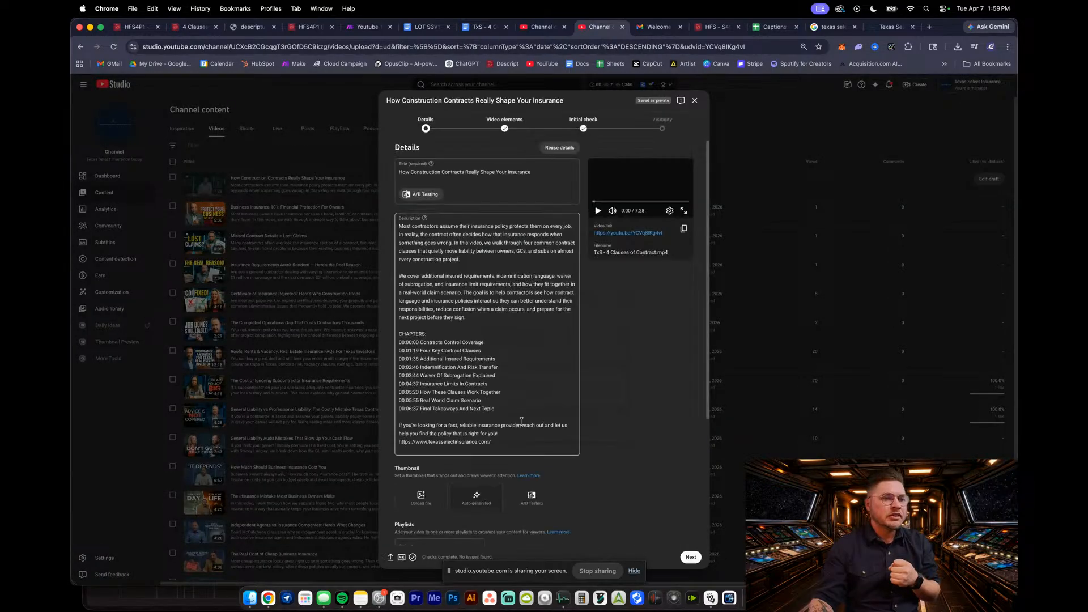
scroll(521, 420, down, 5)
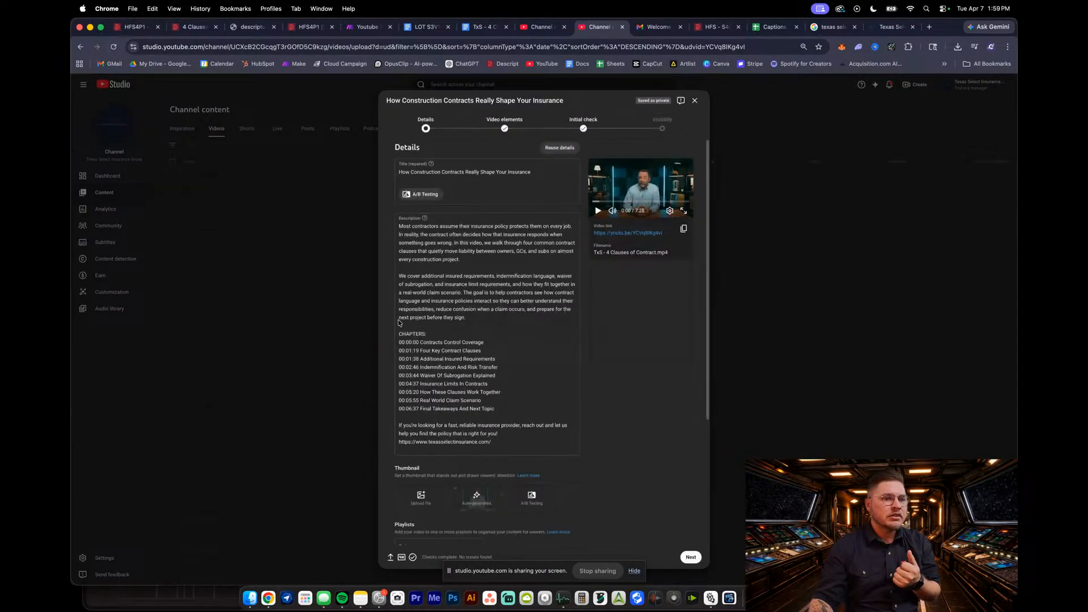
scroll(611, 435, down, 5)
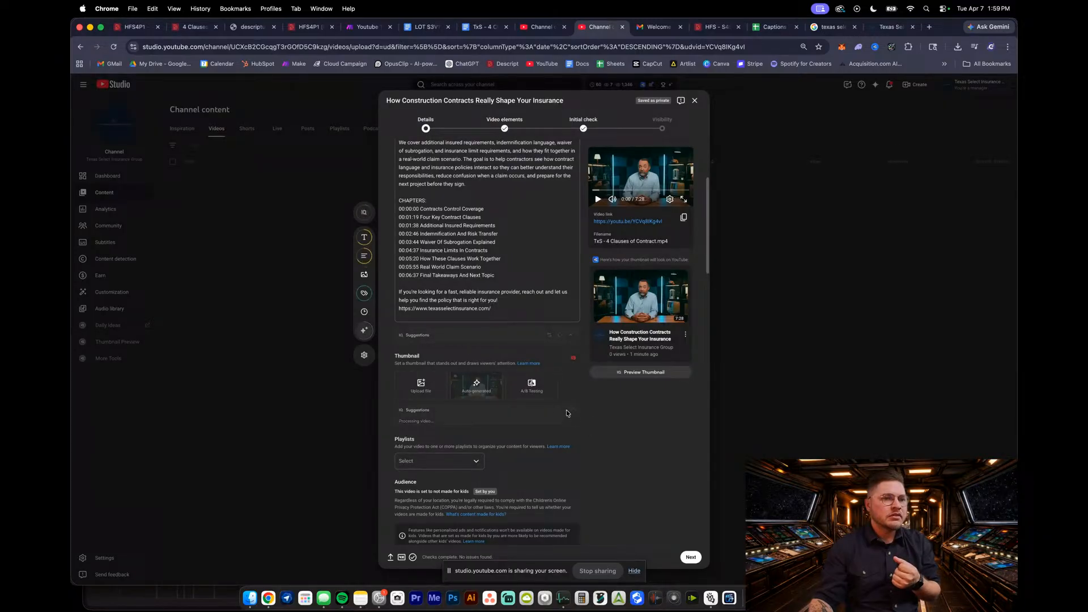
scroll(625, 438, up, 1)
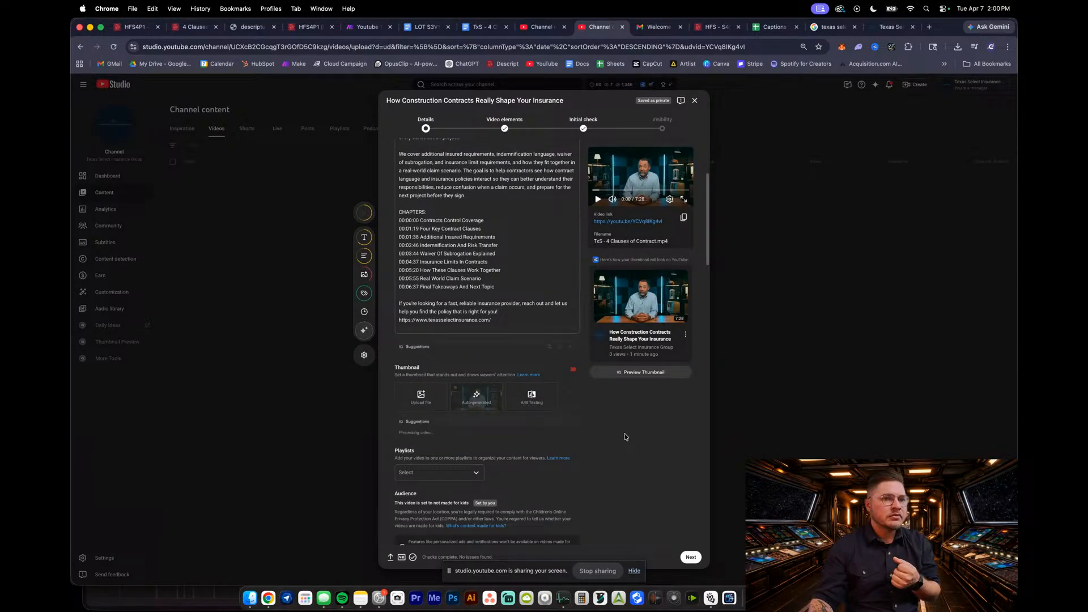
scroll(625, 436, down, 3)
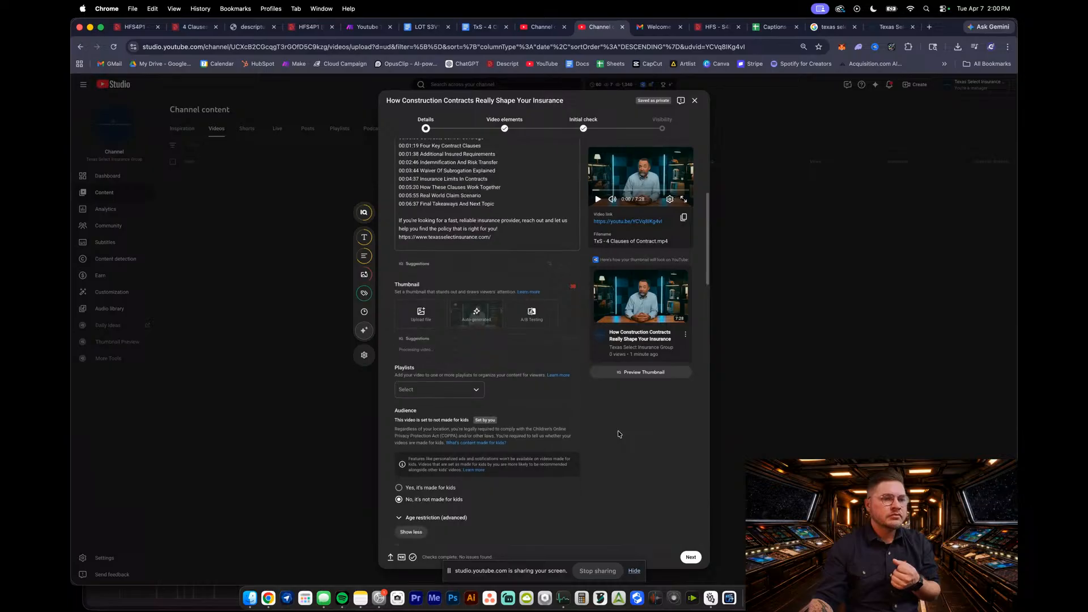
scroll(617, 434, up, 3)
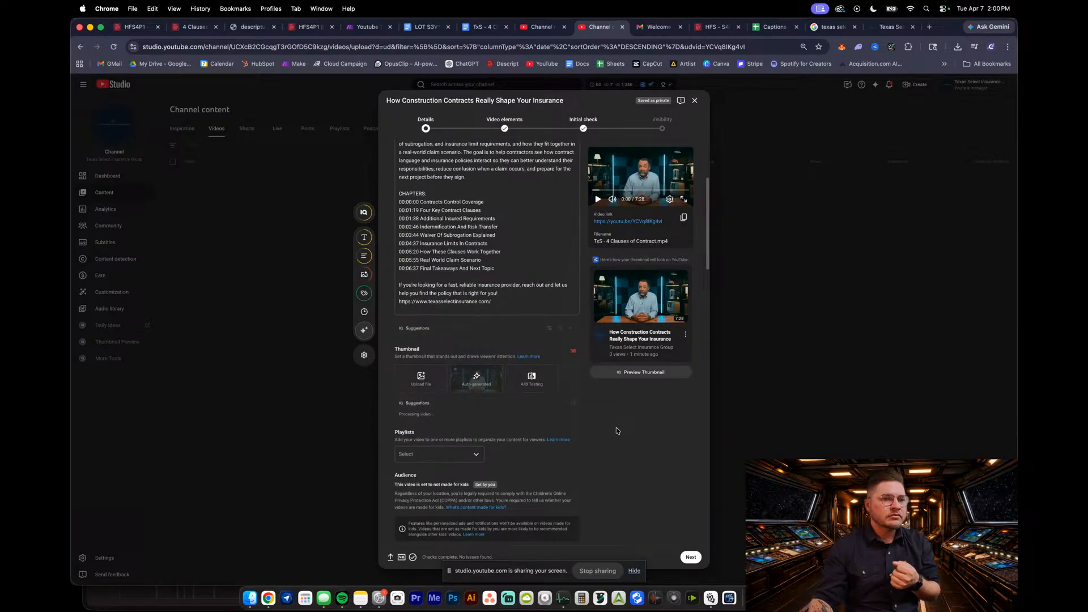
scroll(617, 431, up, 1)
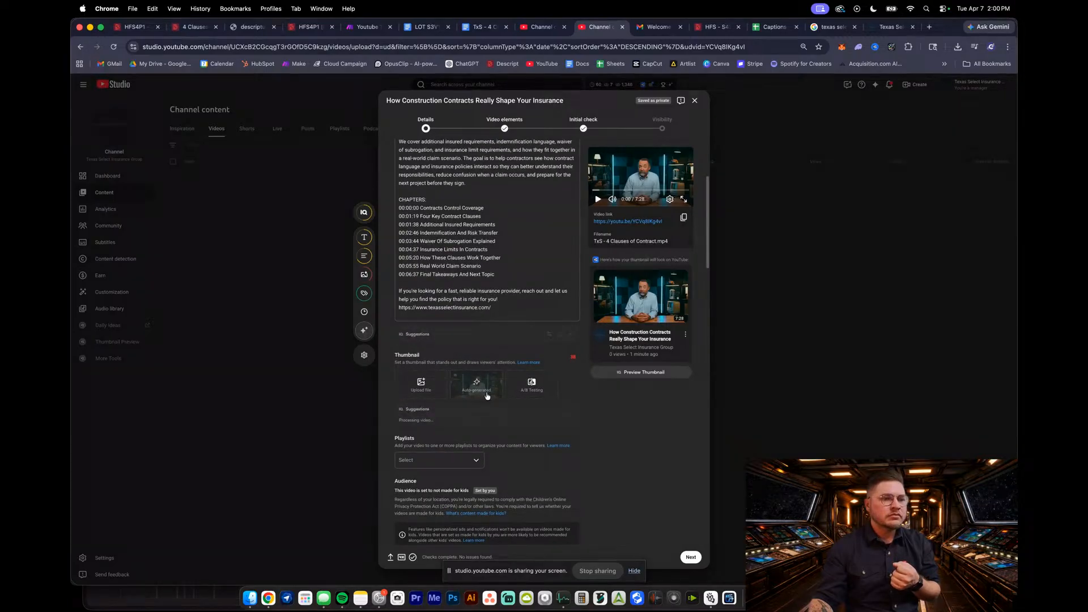
Open the draft's thumbnail preview image on its own page, copy the image and close that page
right_click(637, 164)
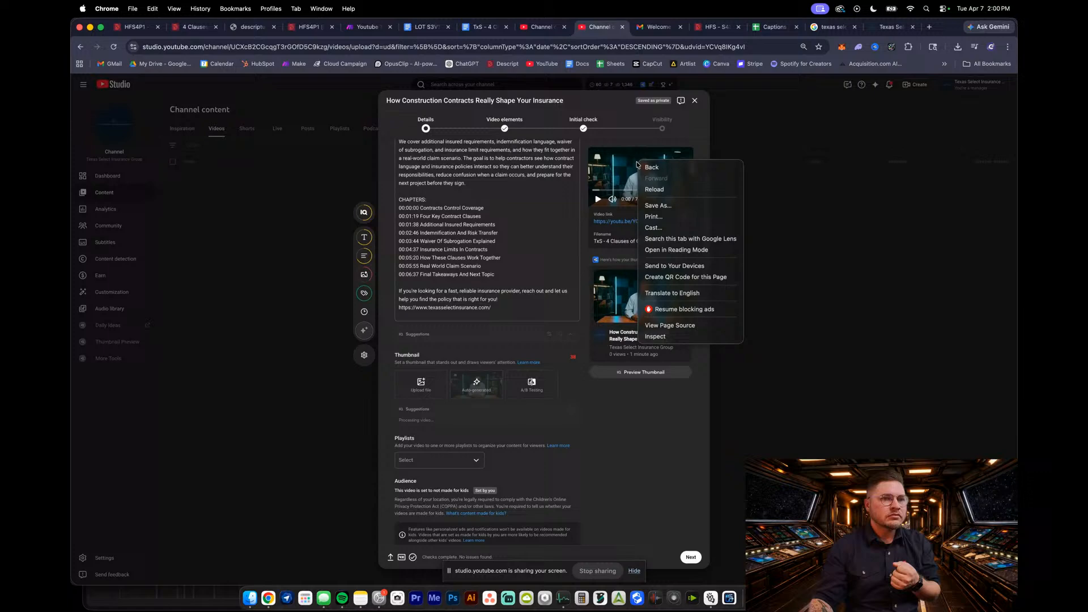
click(632, 193)
right_click(655, 291)
click(655, 292)
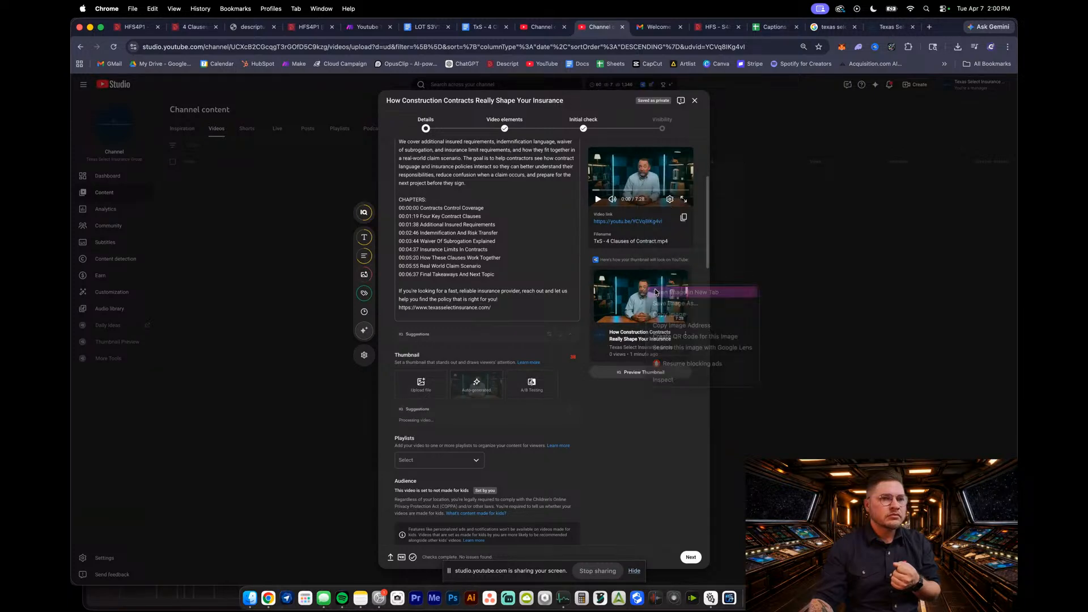
click(628, 30)
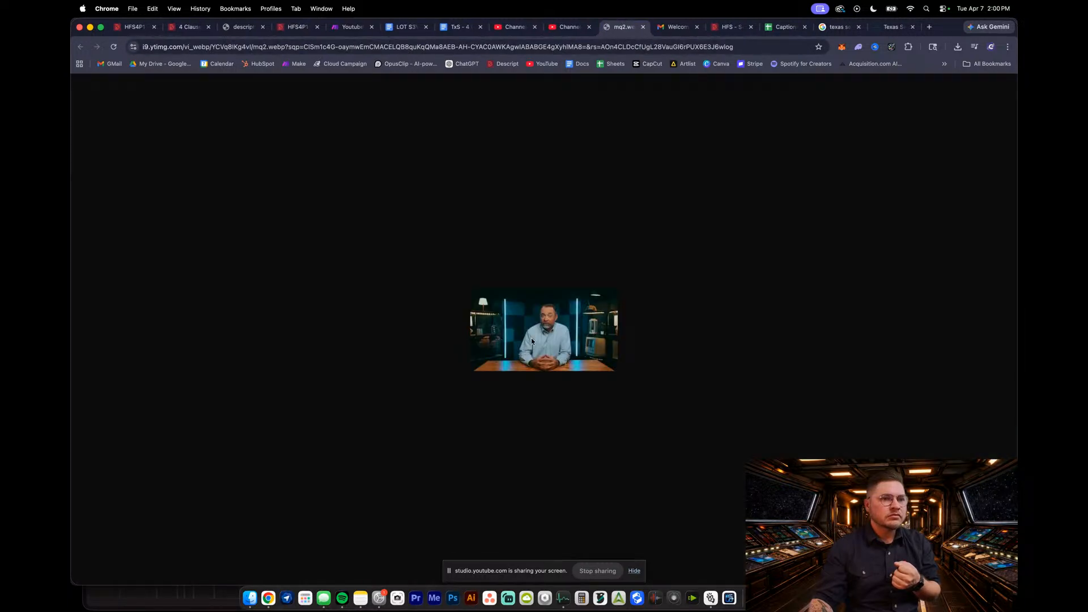
right_click(531, 338)
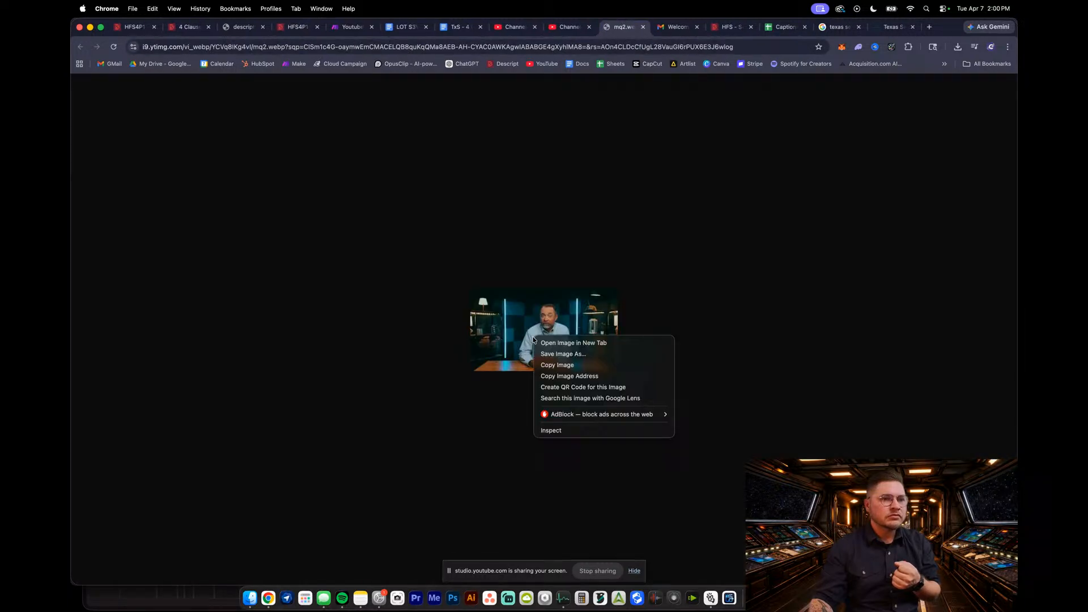
click(551, 365)
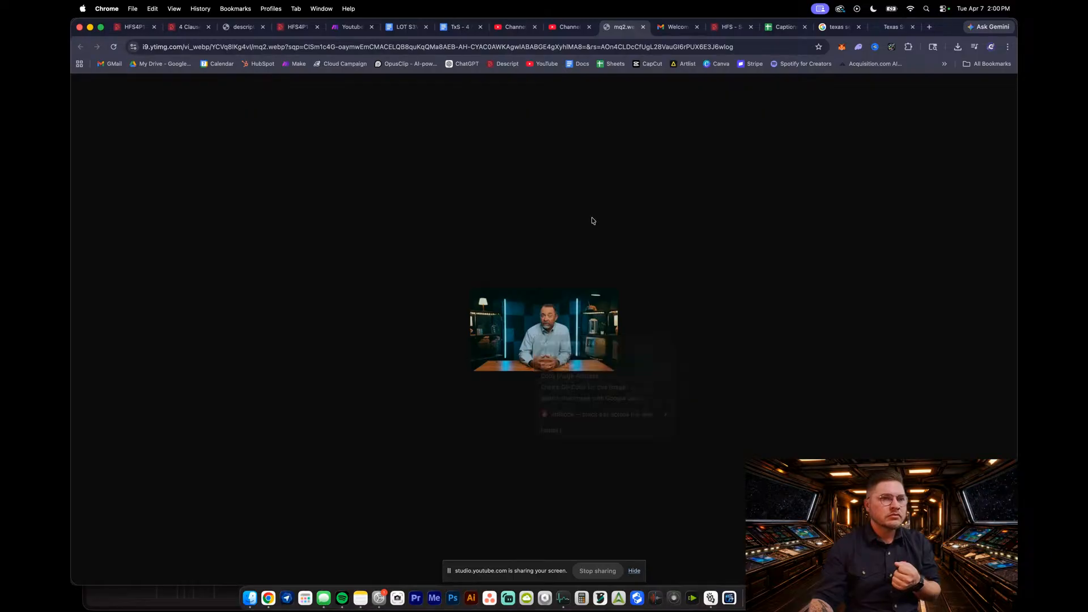
click(643, 27)
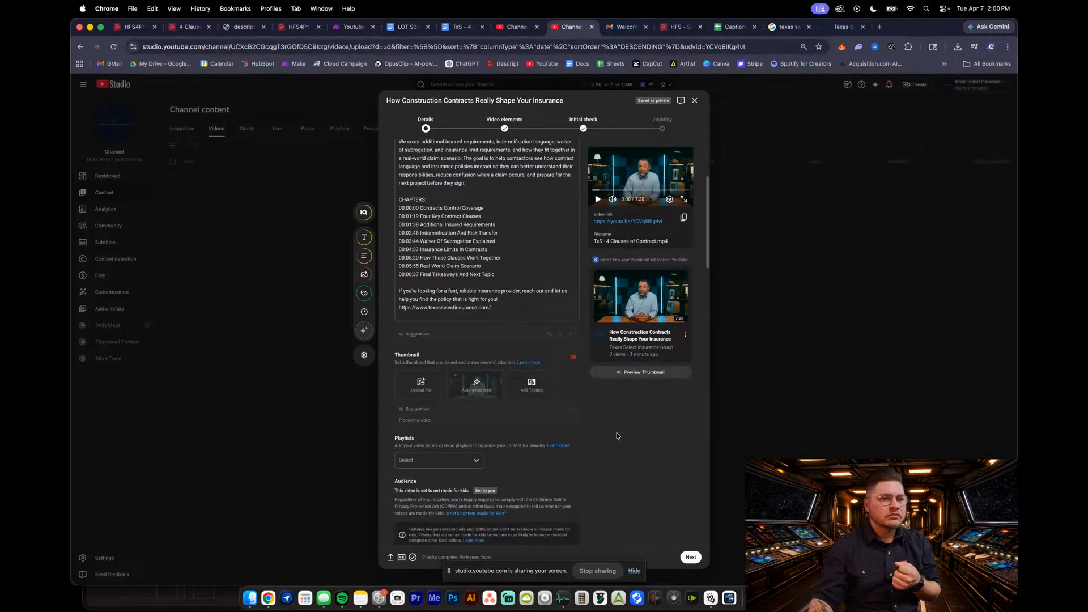
Close the Heroes Forge Podcast channel page and start a Quick Generate thumbnail for the construction contracts draft
click(542, 27)
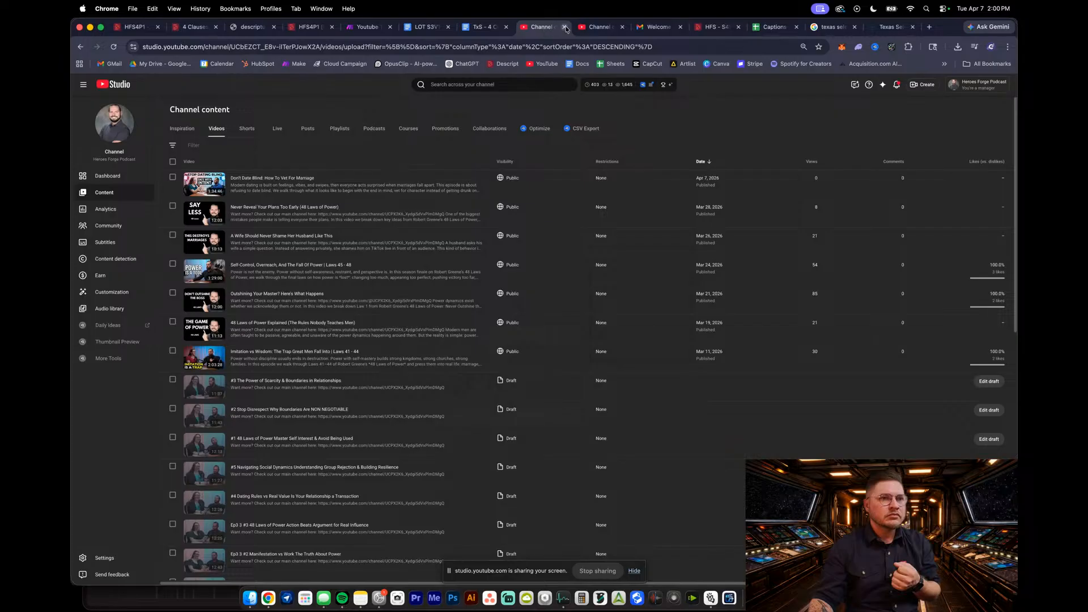
click(564, 27)
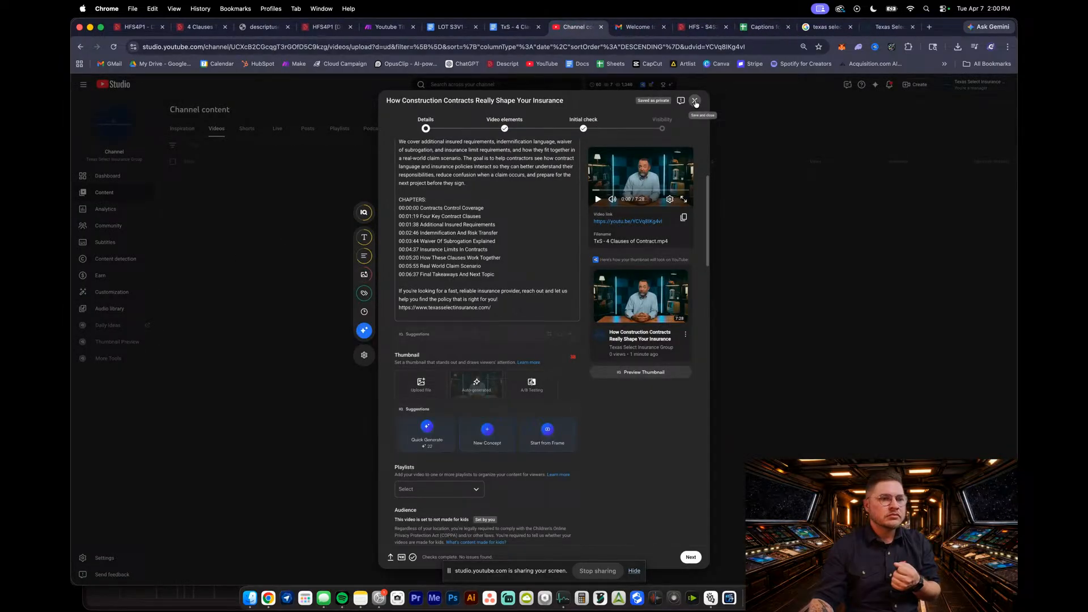
click(427, 432)
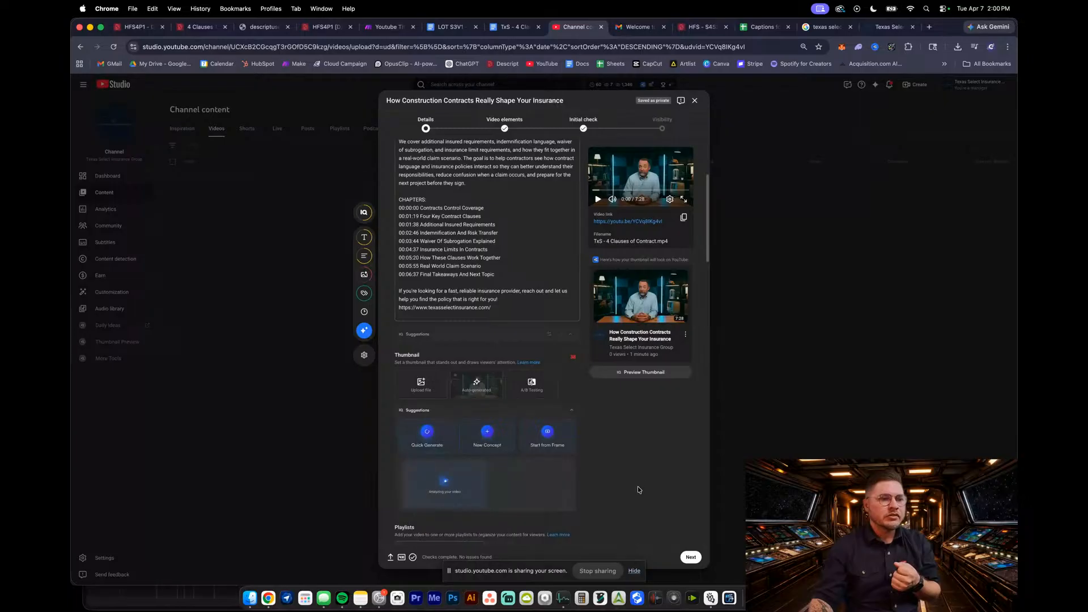
scroll(638, 491, down, 1)
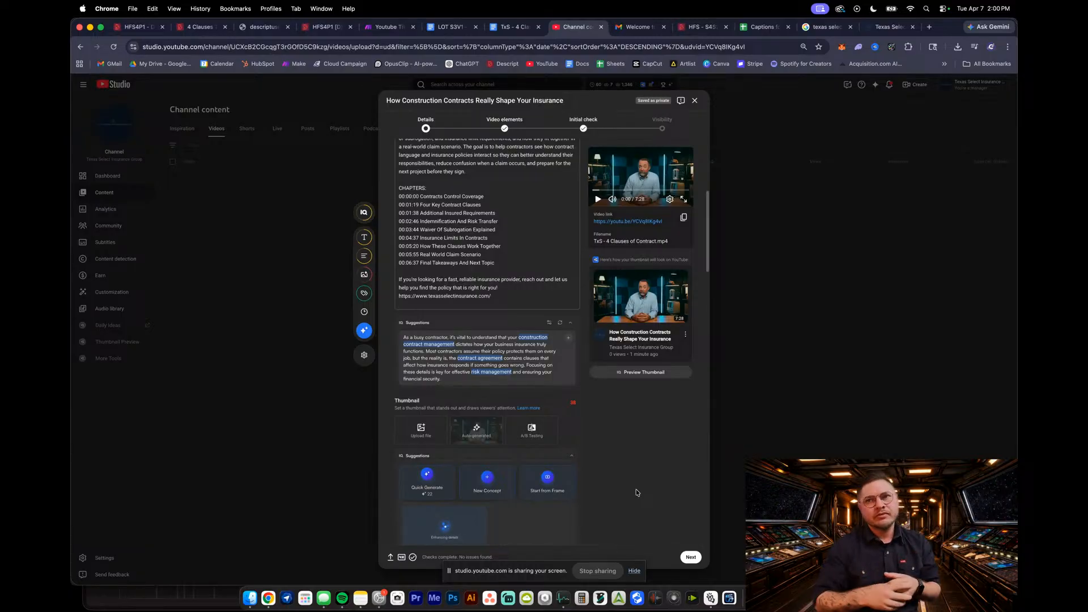
scroll(667, 500, down, 1)
scroll(666, 501, down, 1)
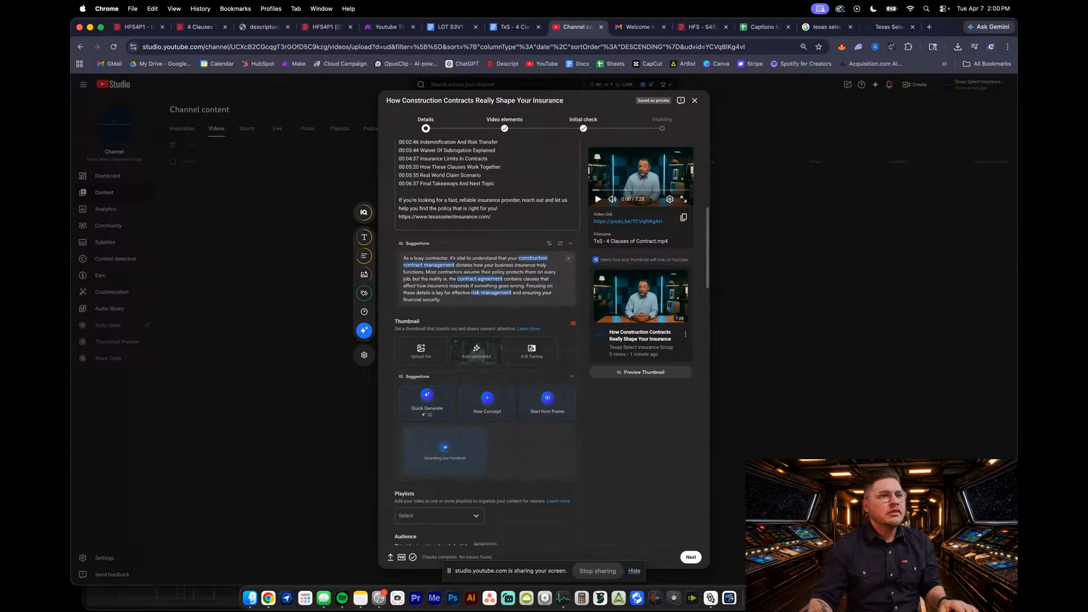
Close the Descript editor and share pages for HFS4P1 and "4 Clauses That Control Your Coverage"
click(139, 27)
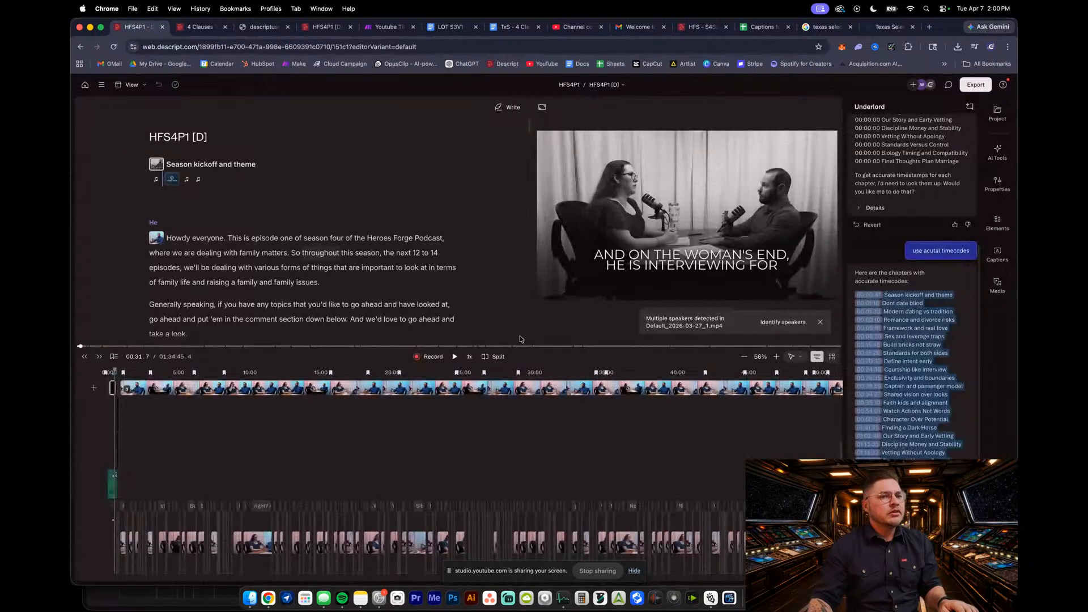
click(162, 28)
click(162, 27)
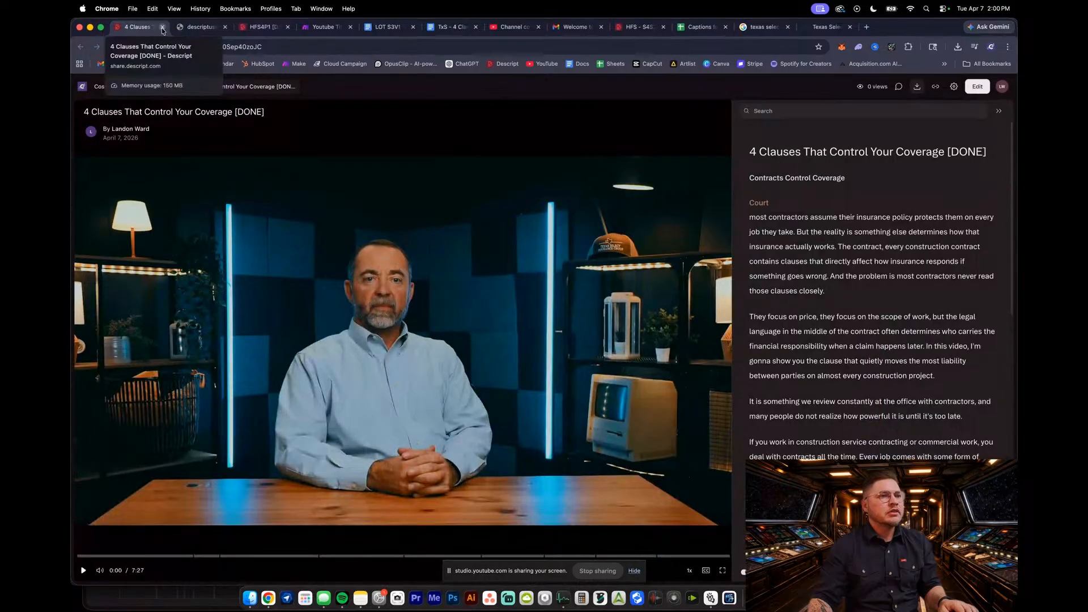
click(162, 27)
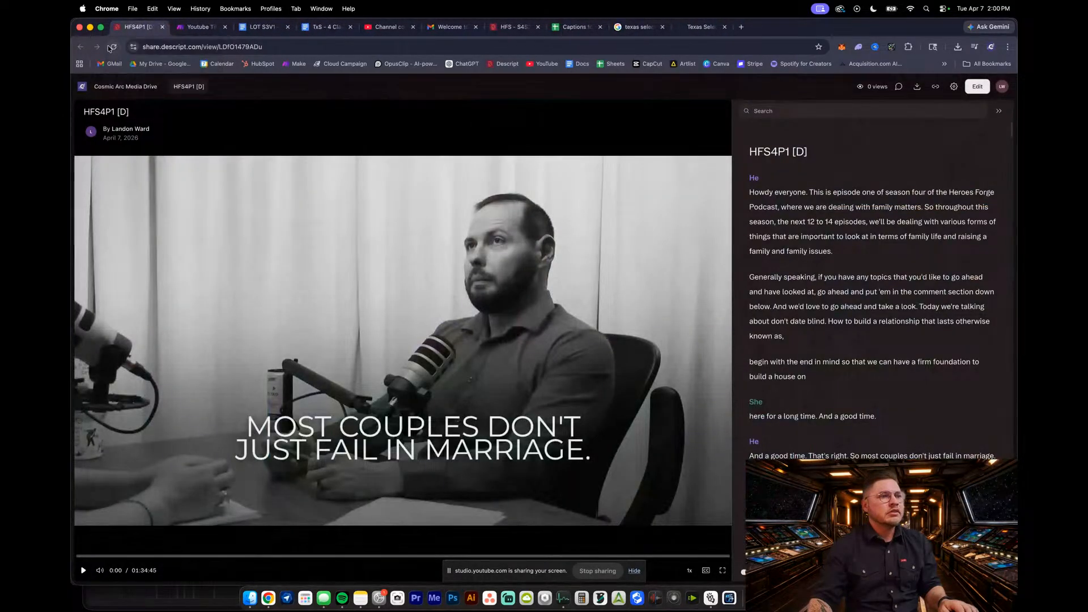
click(162, 28)
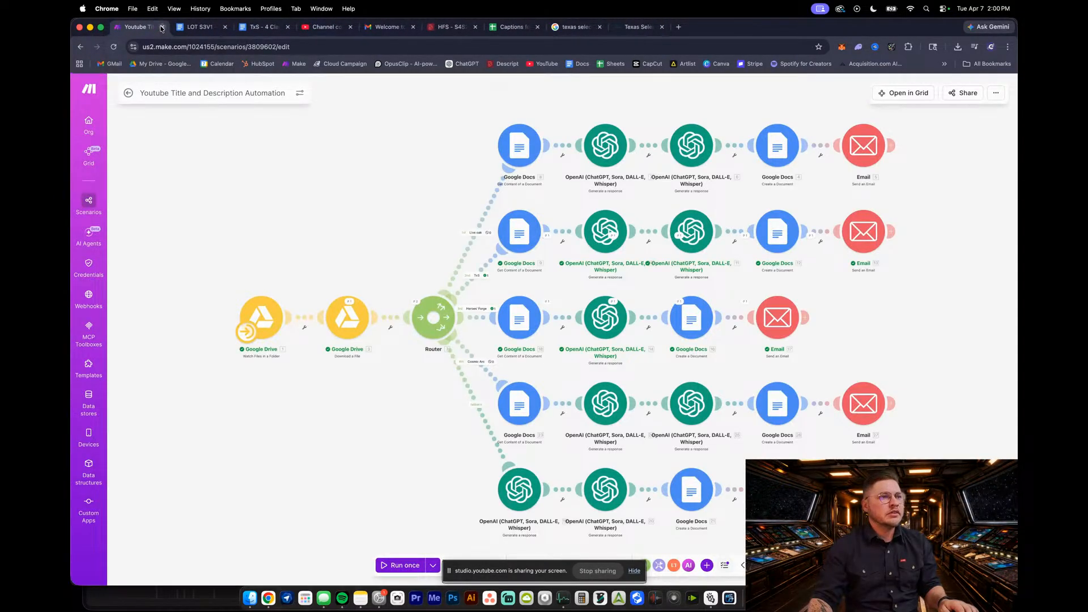
Look over the Master Captions Scenario in Make, close it, and check the entries in the Captions for Content spreadsheet
click(88, 205)
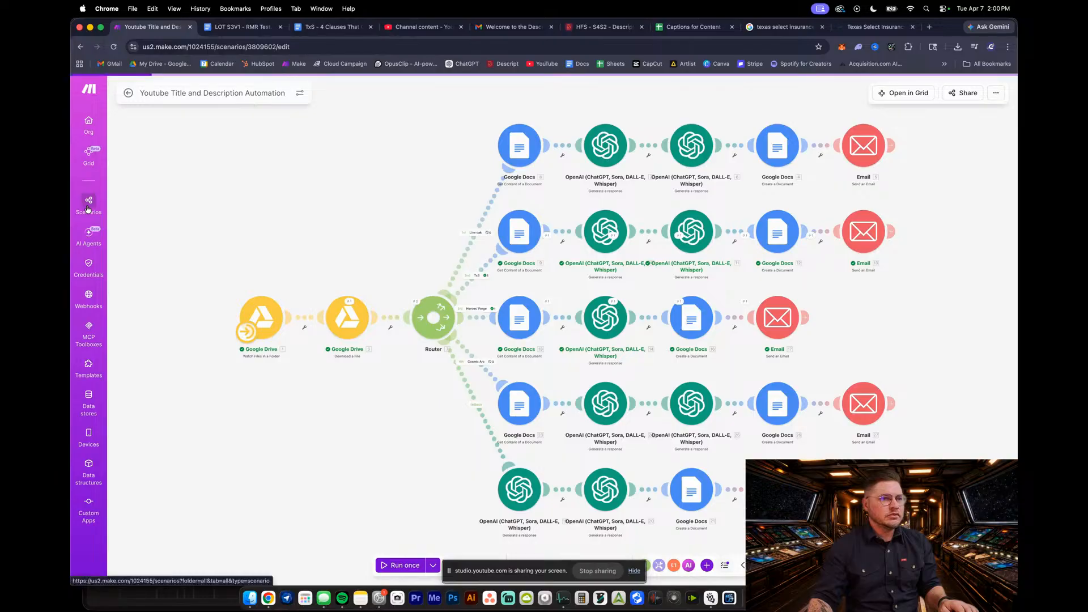
click(688, 32)
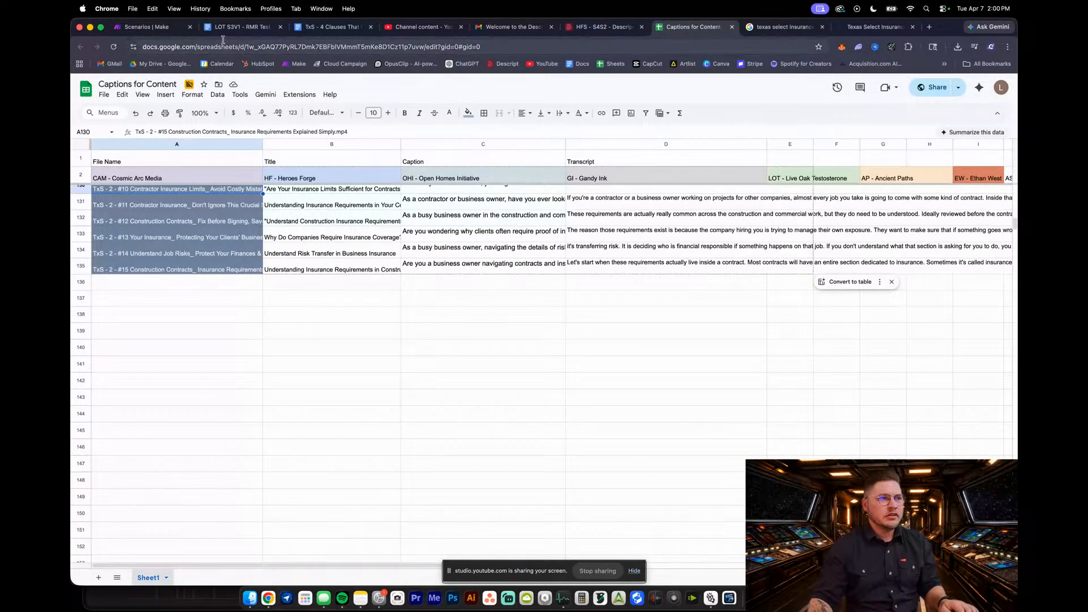
click(164, 29)
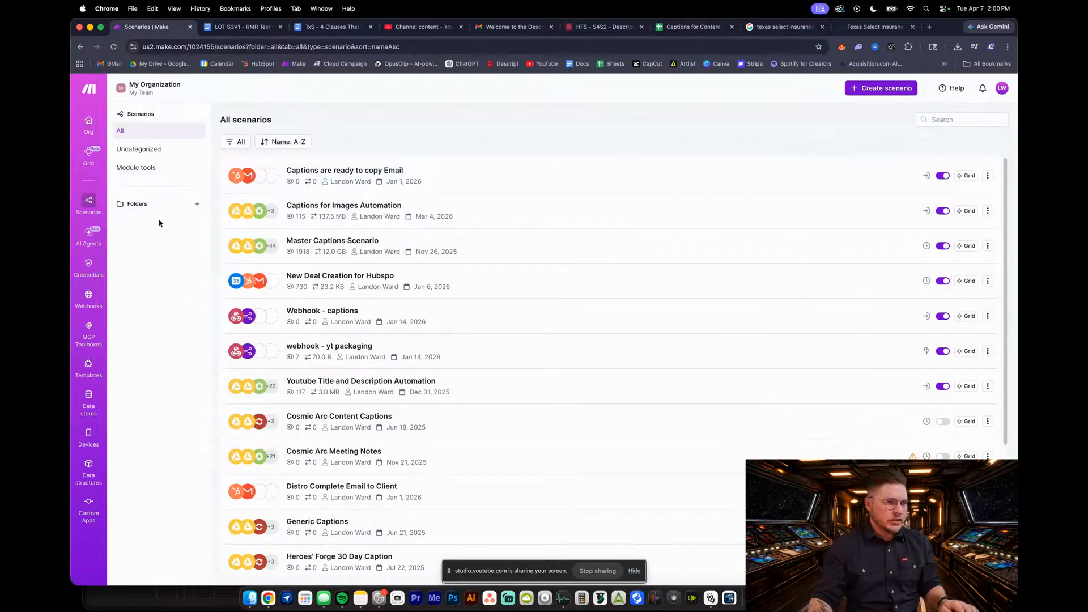
click(517, 249)
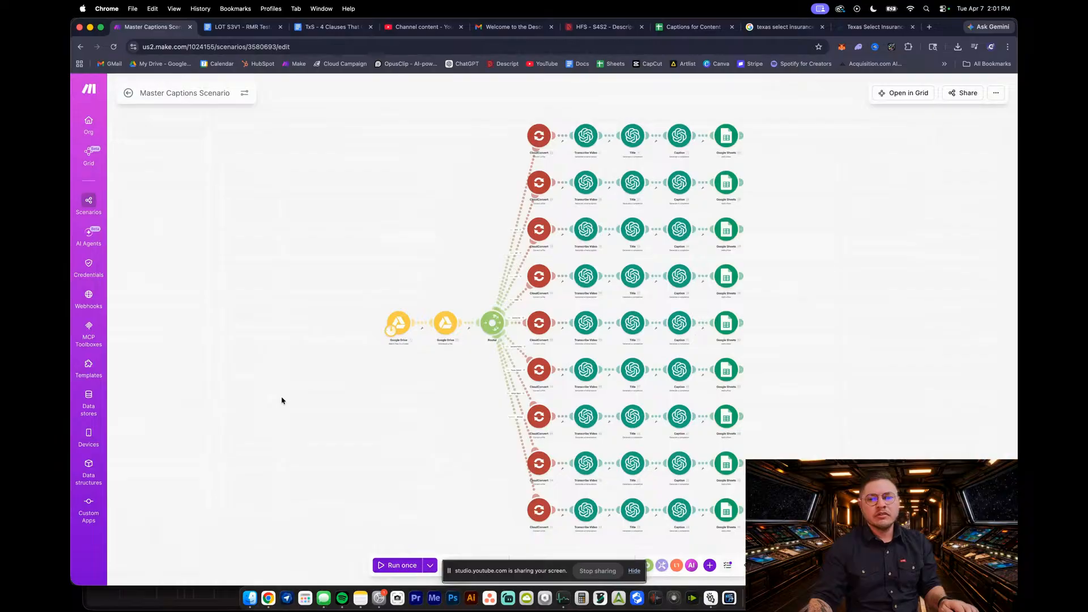
click(190, 28)
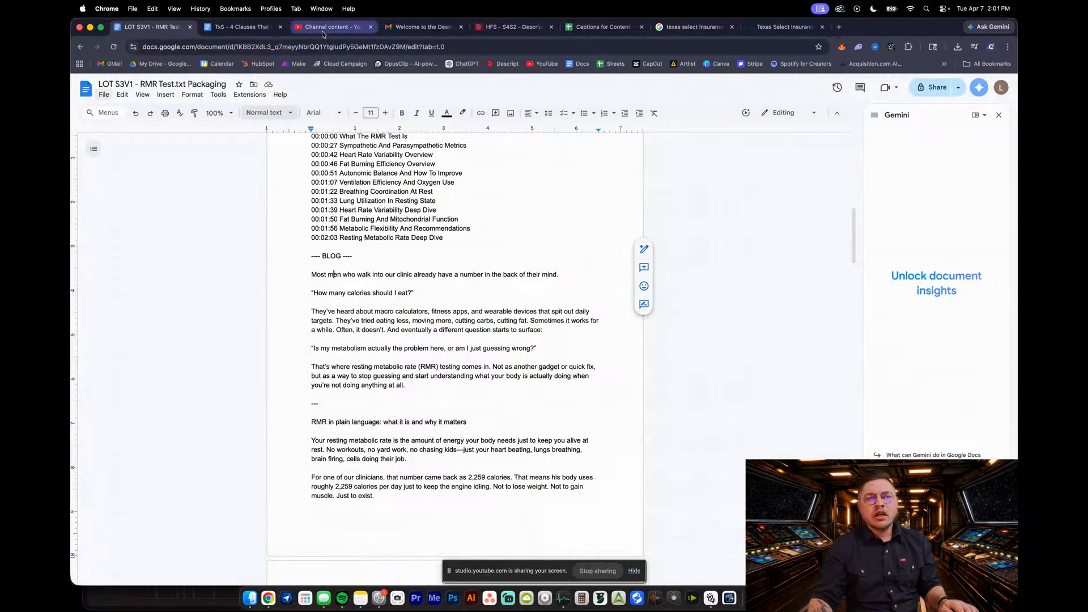
click(596, 33)
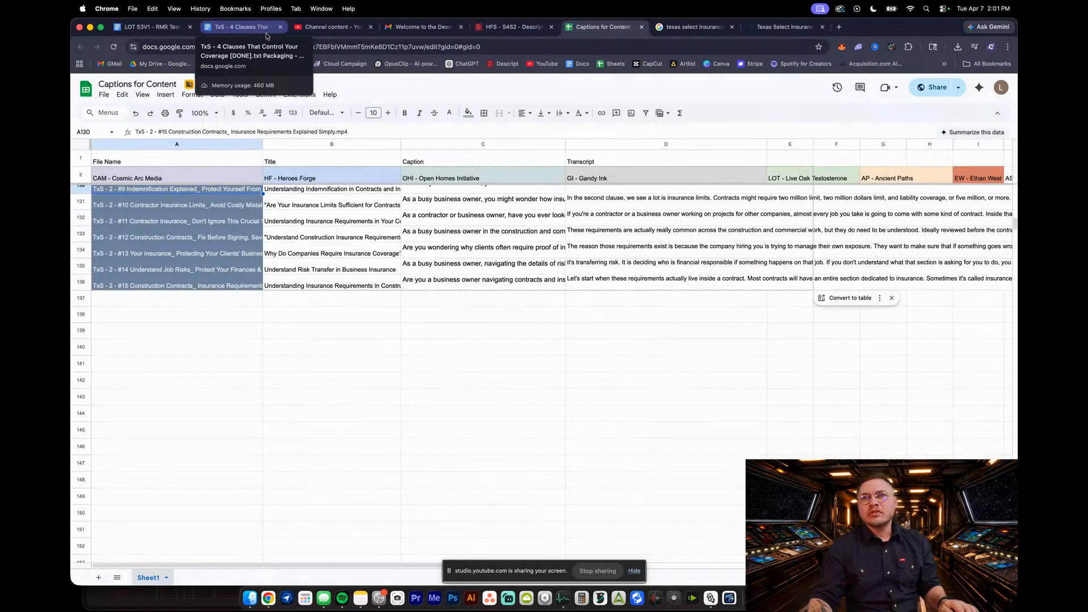
Look over the Texas Select Insurance Group home page and close it
click(784, 26)
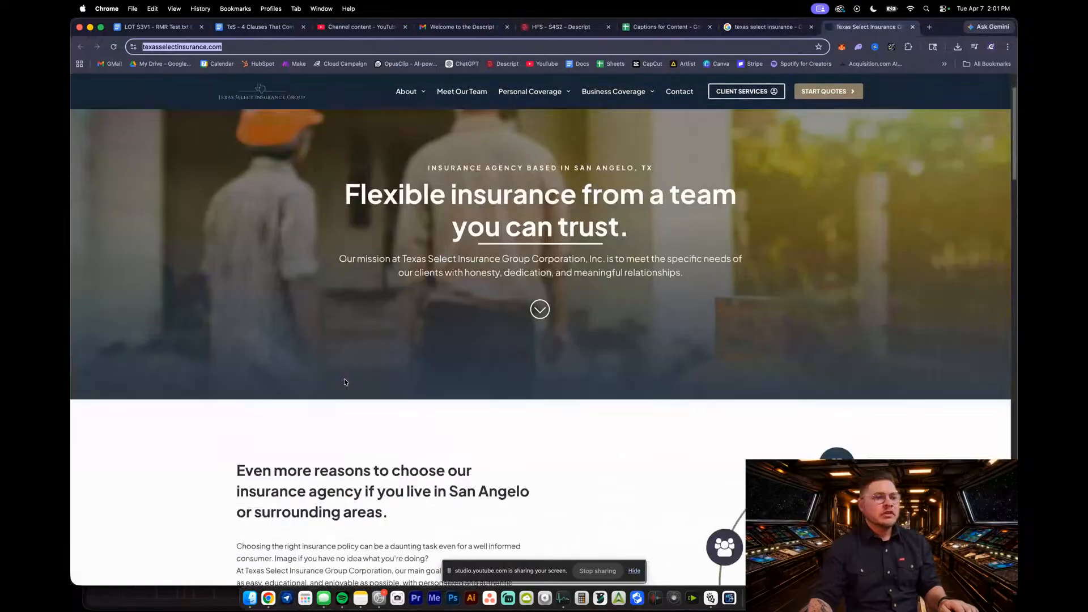
scroll(344, 382, down, 6)
scroll(347, 379, up, 3)
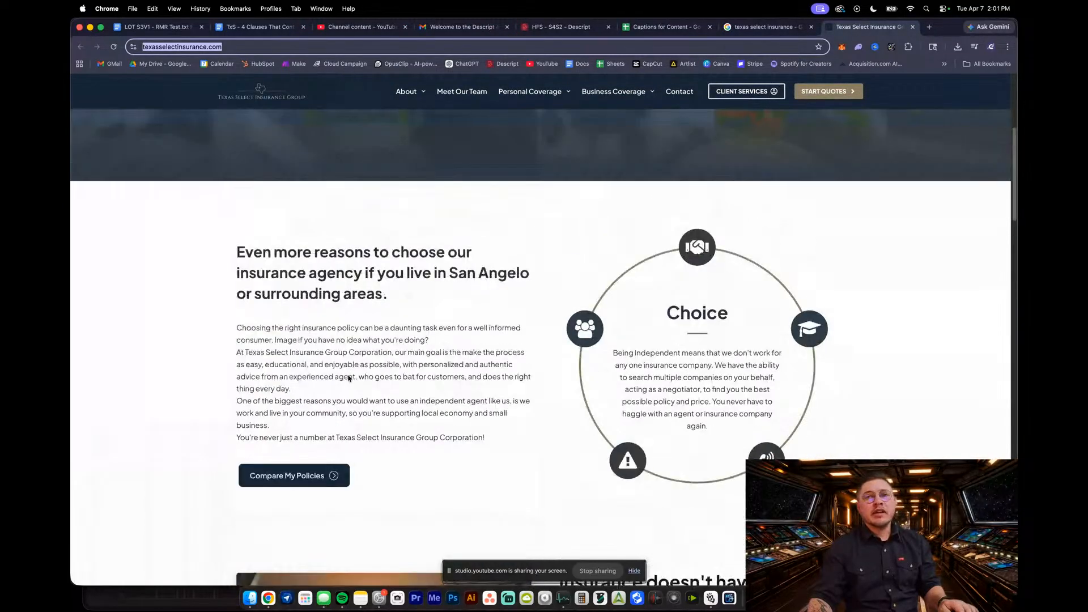
scroll(349, 379, up, 5)
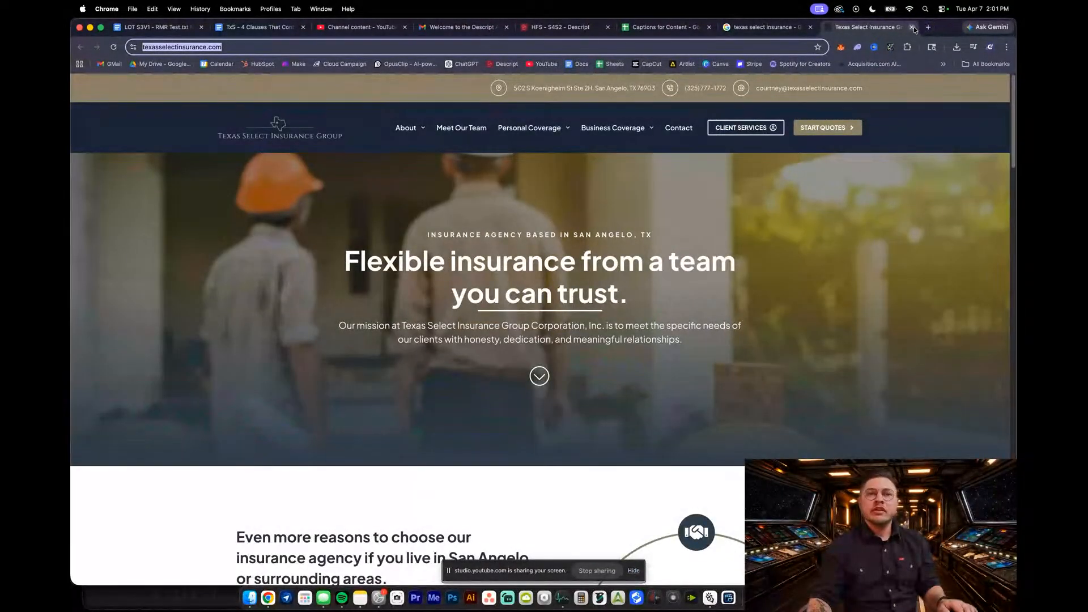
click(911, 27)
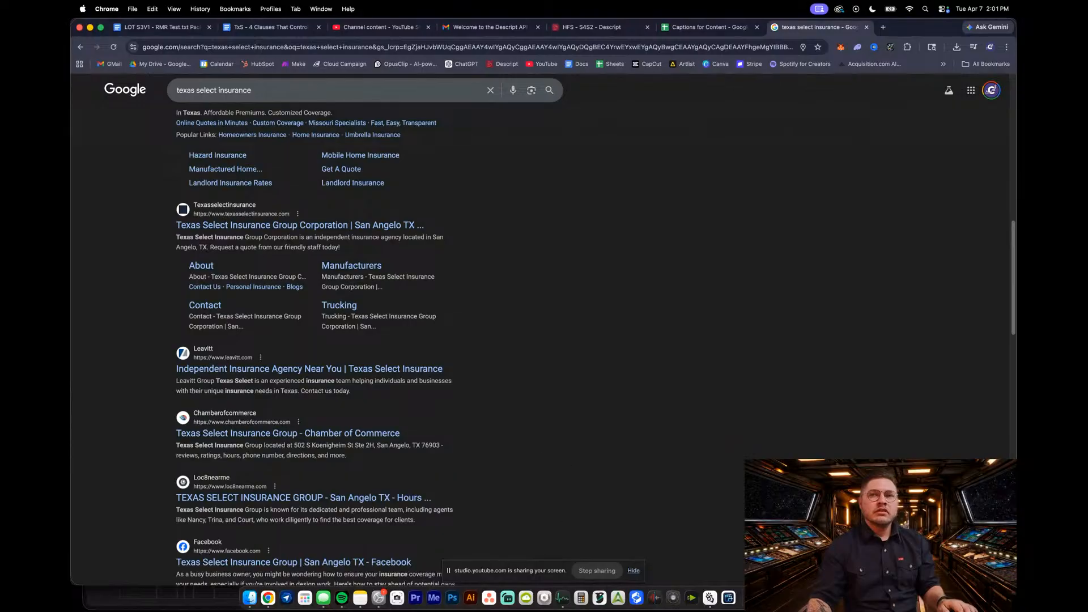